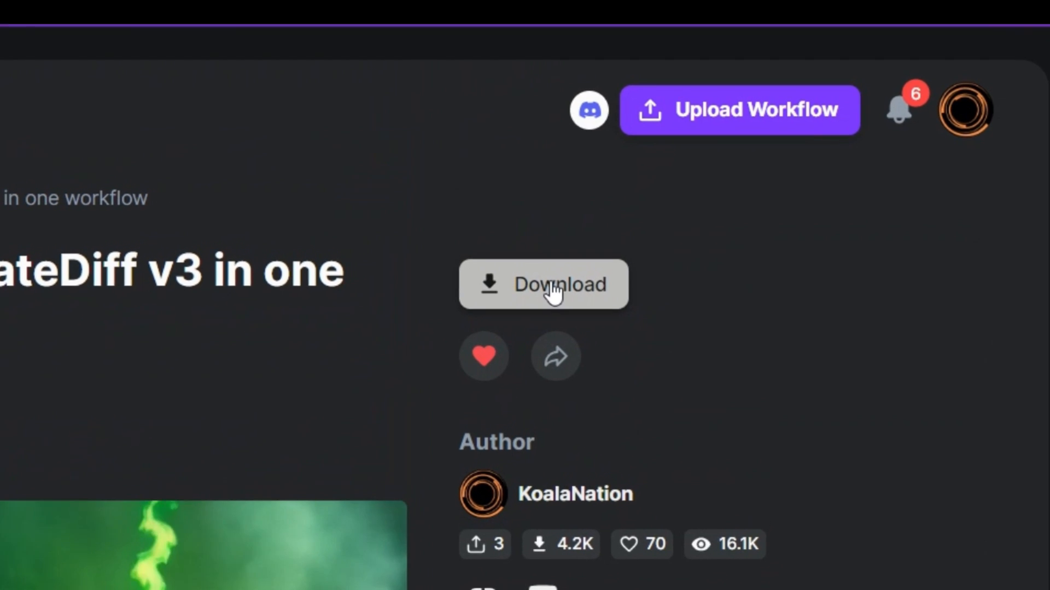
- Download the AnimateLCM and AnimateDiff v3 workflow plus the resource images pexels-alex-azabache-3243023.jpg and pexels-jeremy-bishop-2765869.jpg
{"action": "left_click", "coordinate": [566, 280]}
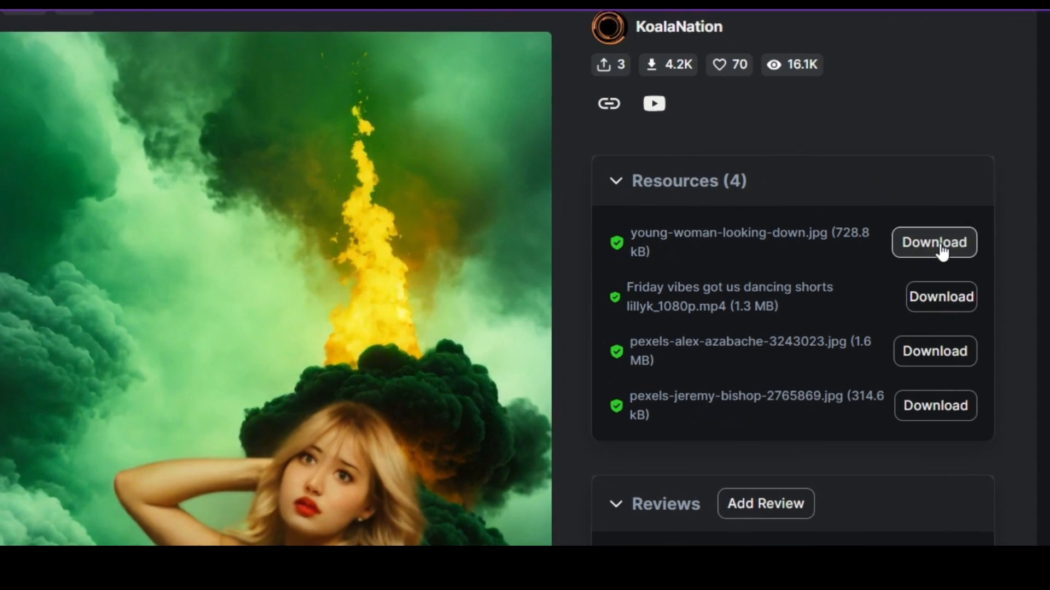
{"action": "left_click", "coordinate": [924, 361]}
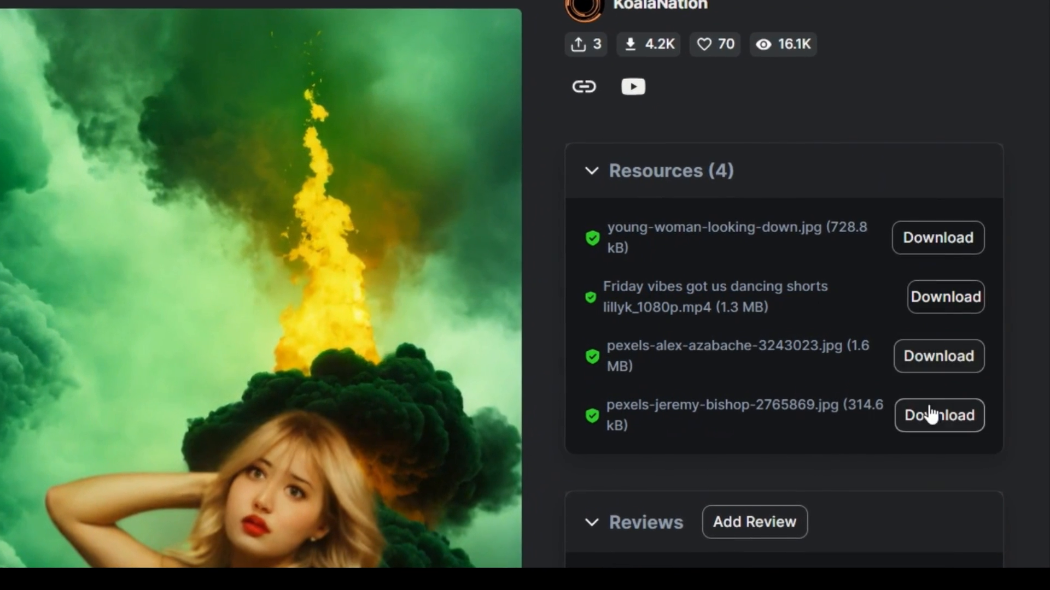
{"action": "left_click", "coordinate": [934, 415]}
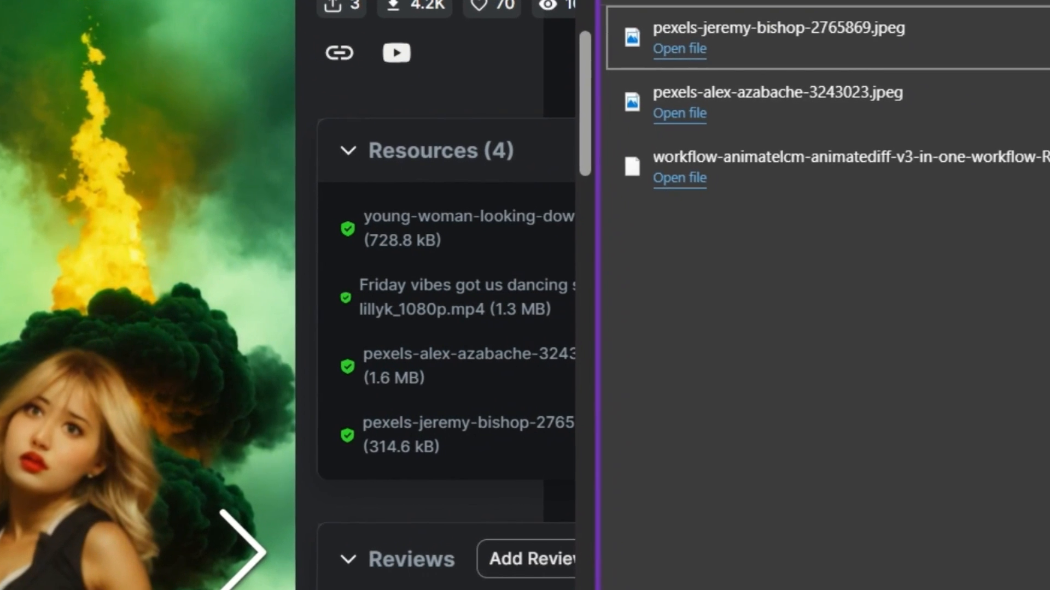
{"action": "left_click", "coordinate": [1047, 2]}
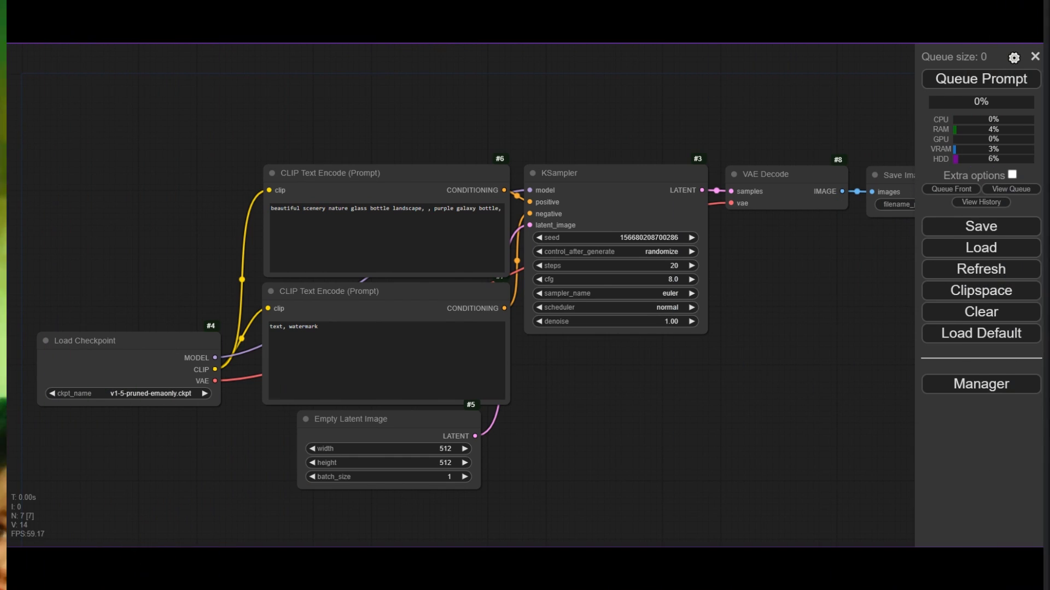
- Switch to ComfyUI, load the downloaded AnimateLCM and AnimateDiff v3 workflow file from the browser's downloads, and dismiss the missing-nodes report
{"action": "key", "text": "ctrl+j"}
{"action": "left_click_drag", "start_coordinate": [875, 230], "coordinate": [865, 230]}
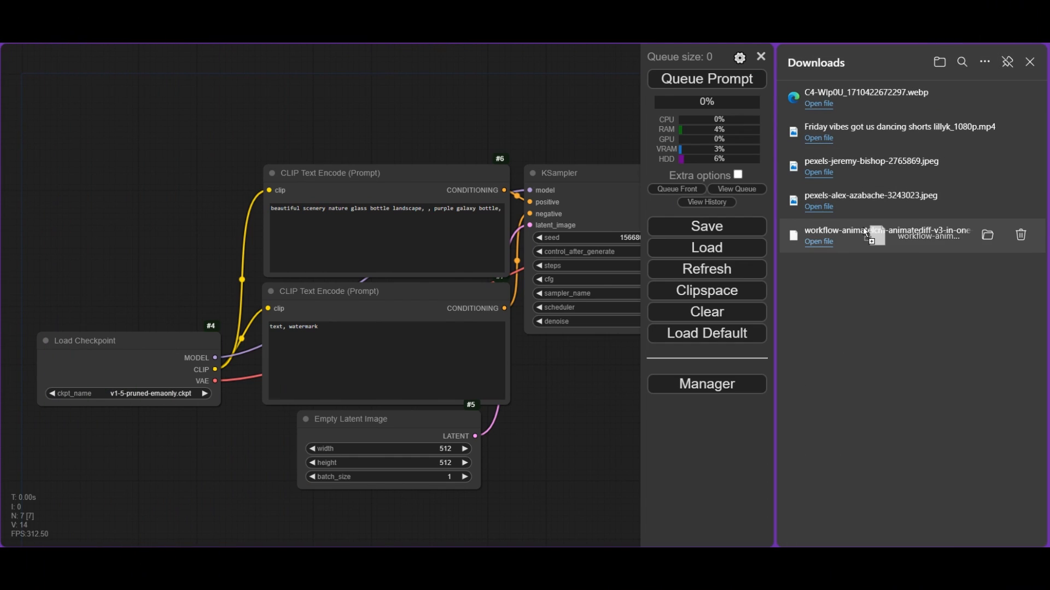
{"action": "left_click_drag", "start_coordinate": [260, 140], "coordinate": [259, 137]}
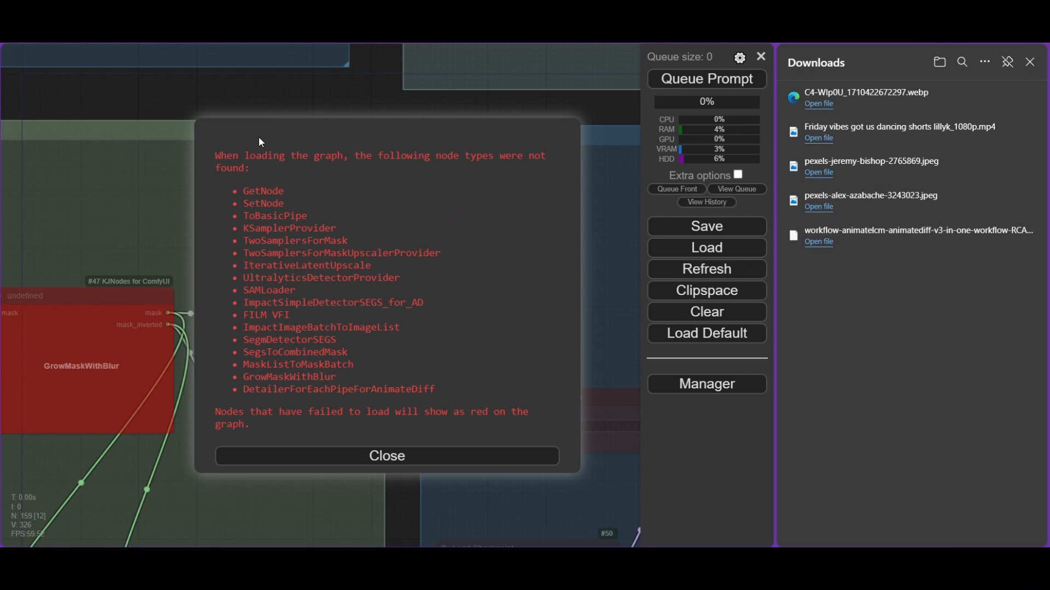
{"action": "left_click", "coordinate": [1030, 62]}
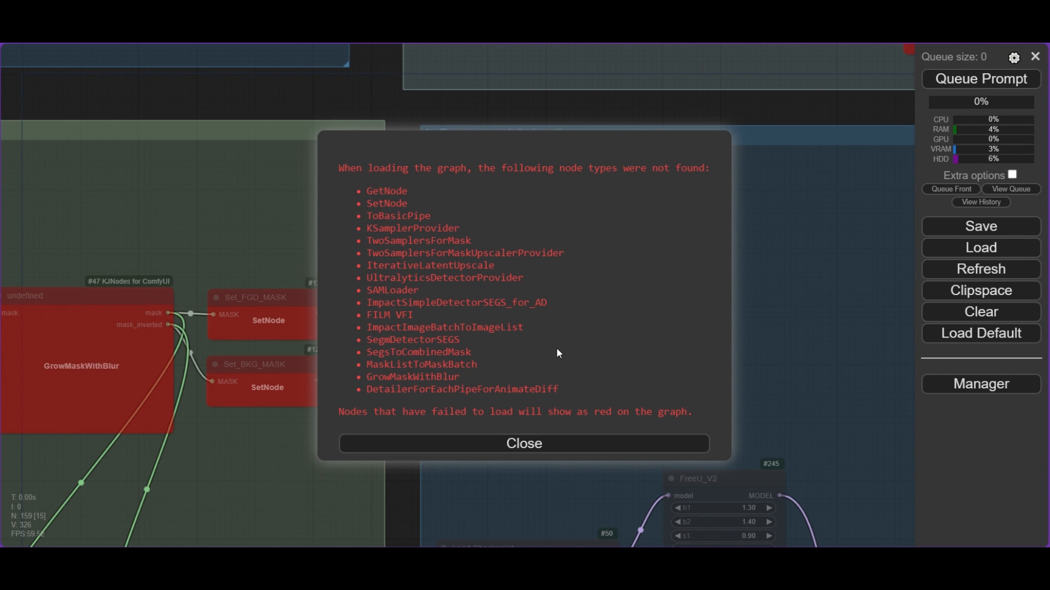
{"action": "left_click", "coordinate": [549, 443]}
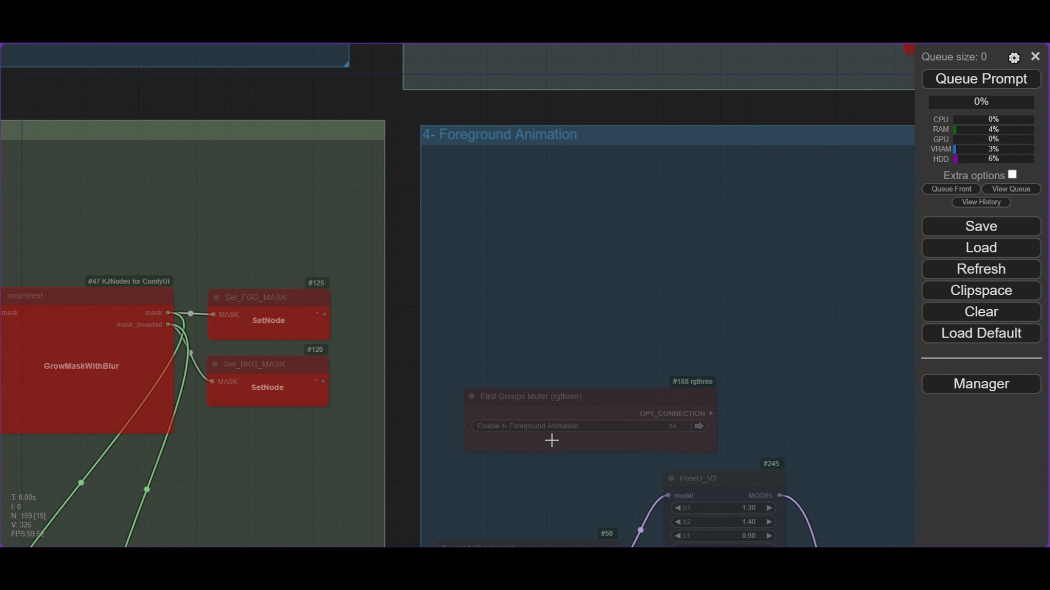
- Enable the missing node packs ComfyUI Impact Pack, ComfyUI Frame Interpolation and KJNodes for ComfyUI, and reboot the server
{"action": "left_click", "coordinate": [969, 381]}
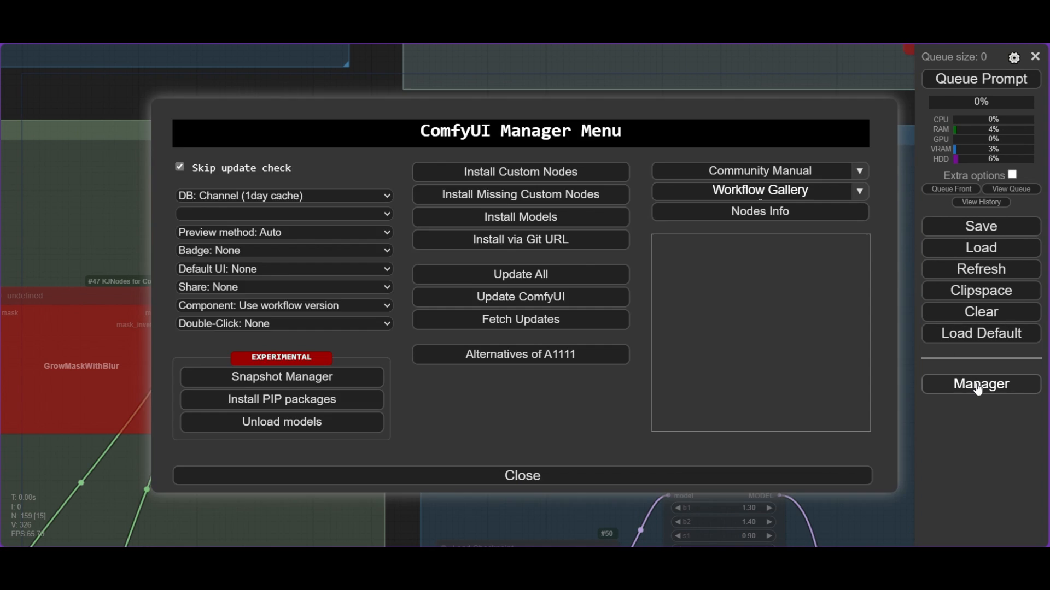
{"action": "left_click", "coordinate": [510, 198]}
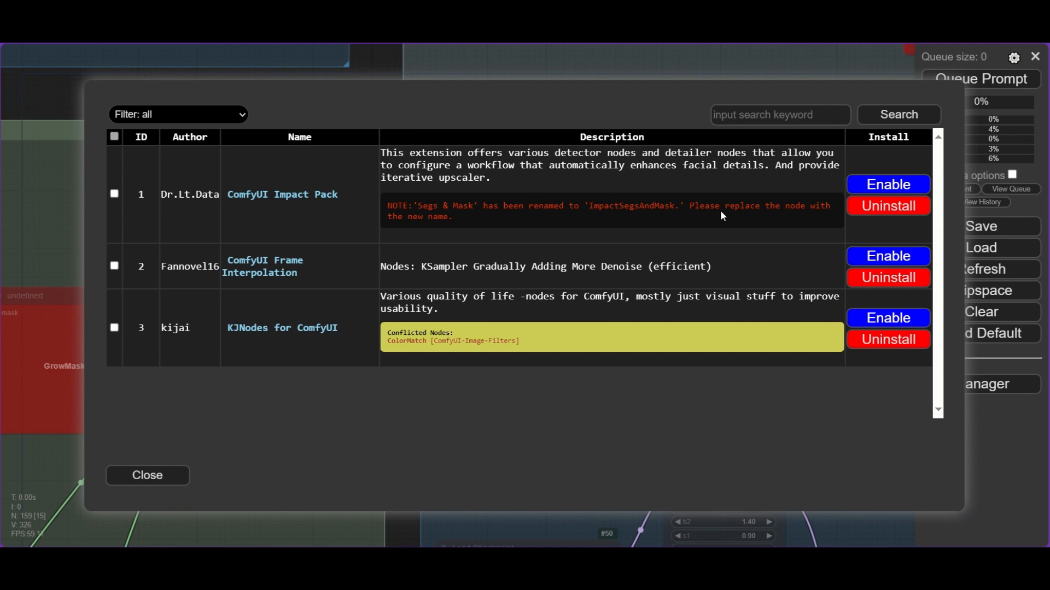
{"action": "left_click", "coordinate": [884, 190]}
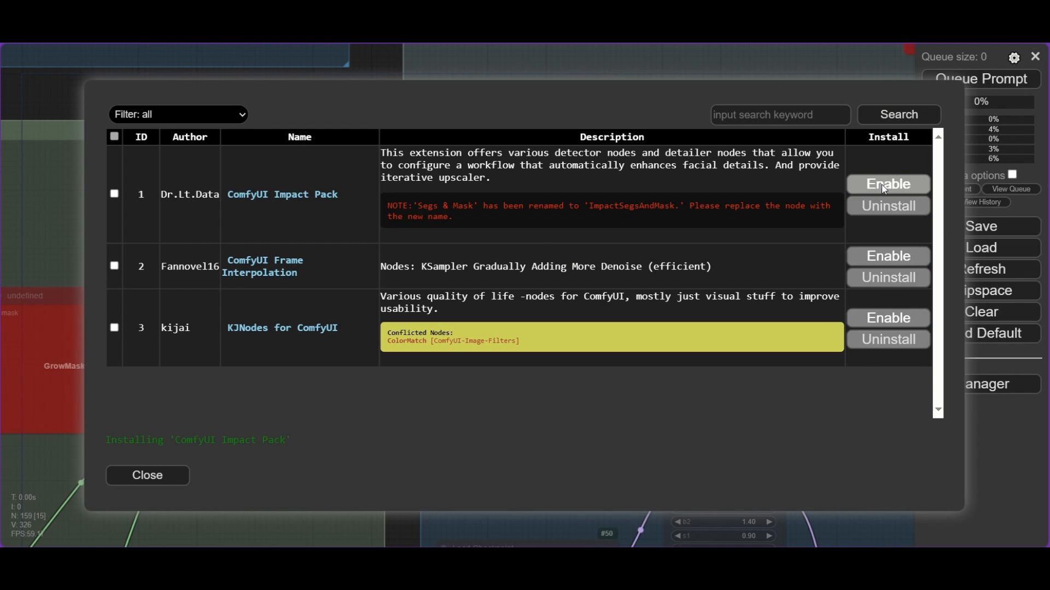
{"action": "left_click", "coordinate": [553, 449]}
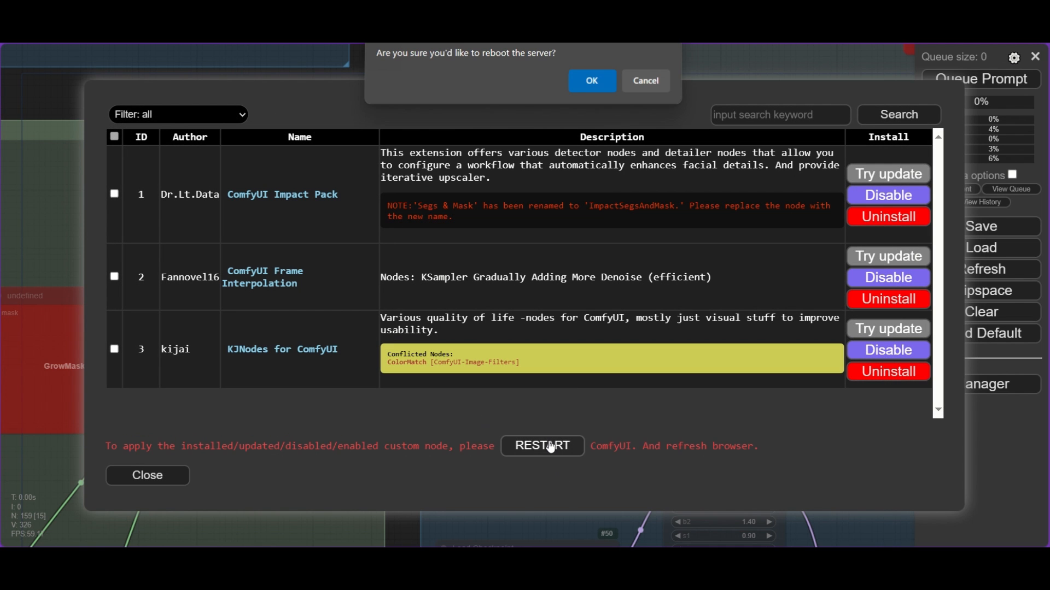
{"action": "left_click", "coordinate": [598, 85]}
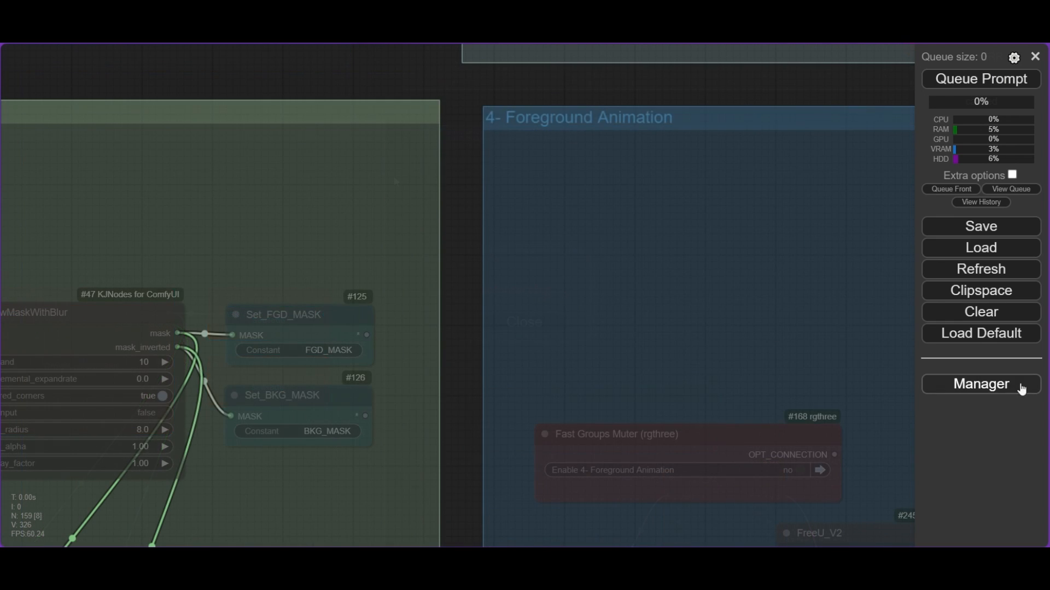
- Open the manager's full list of custom nodes and filter it by status
{"action": "left_click", "coordinate": [1020, 385]}
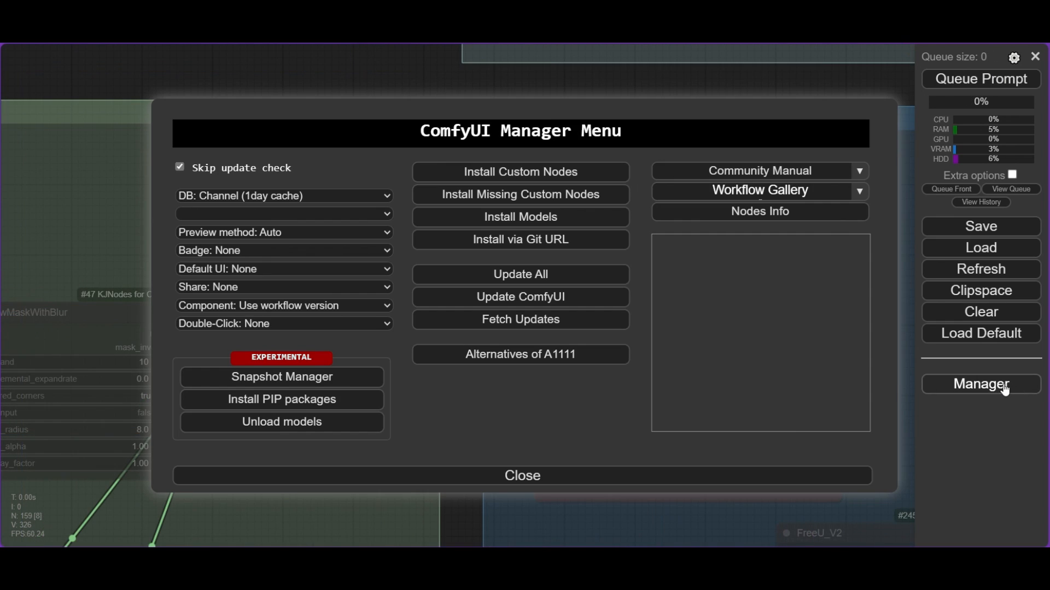
{"action": "left_click", "coordinate": [507, 174]}
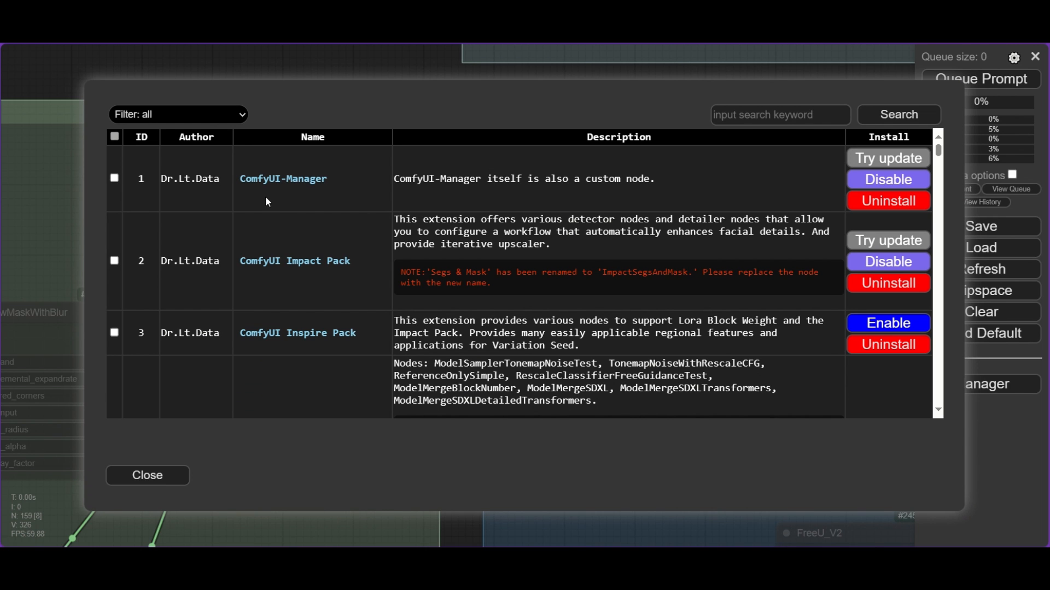
{"action": "left_click", "coordinate": [205, 119]}
{"action": "left_click", "coordinate": [190, 195]}
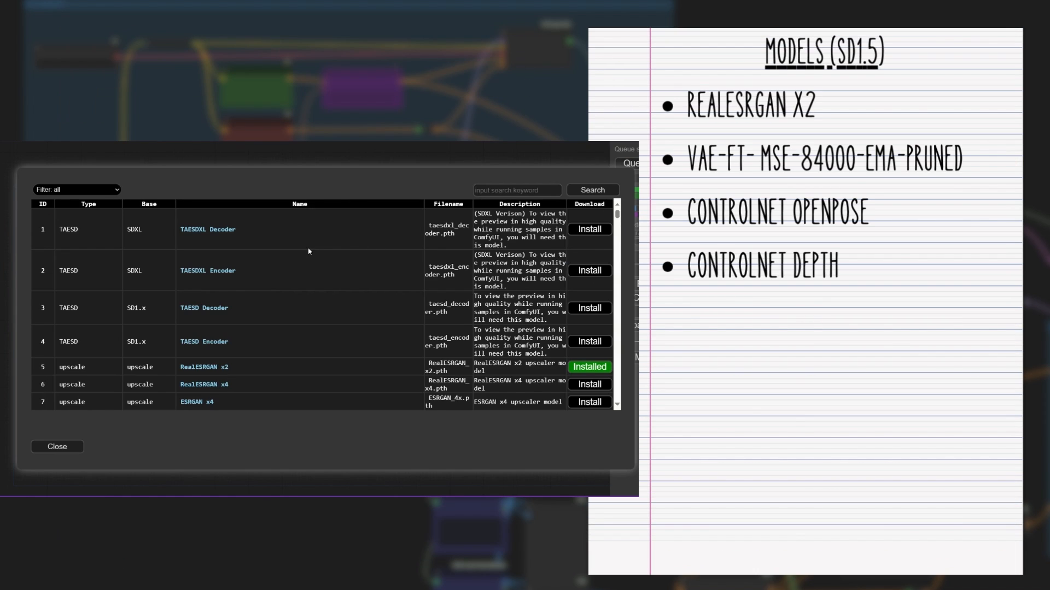
- Look through the manager's list of installable models, from the TAESD decoders to the upscale models
{"action": "scroll", "coordinate": [314, 258], "scroll_direction": "down", "scroll_amount": 2}
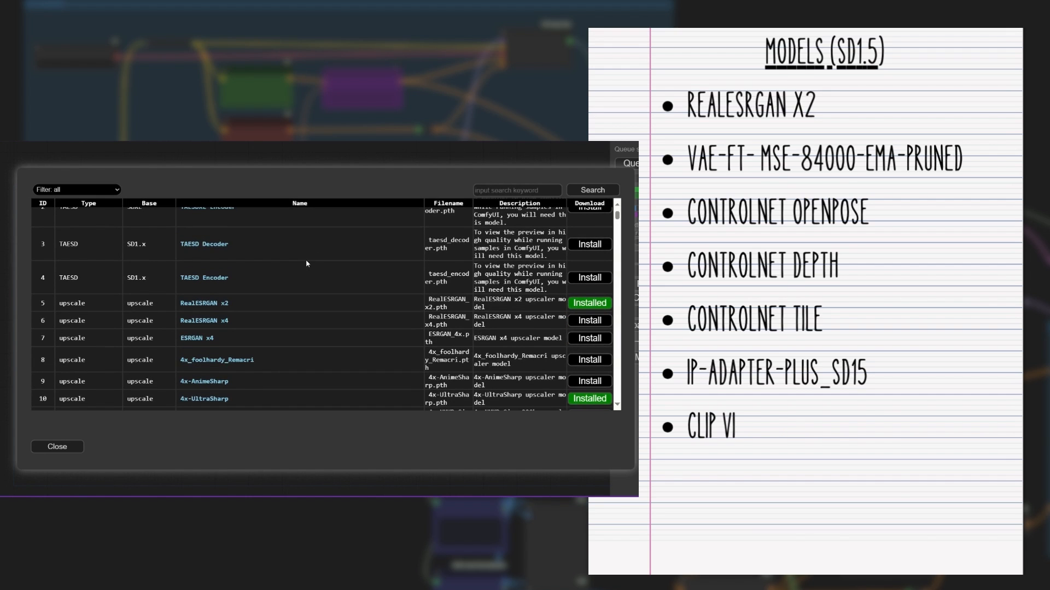
{"action": "scroll", "coordinate": [307, 263], "scroll_direction": "down", "scroll_amount": 1}
{"action": "scroll", "coordinate": [306, 264], "scroll_direction": "down", "scroll_amount": 1}
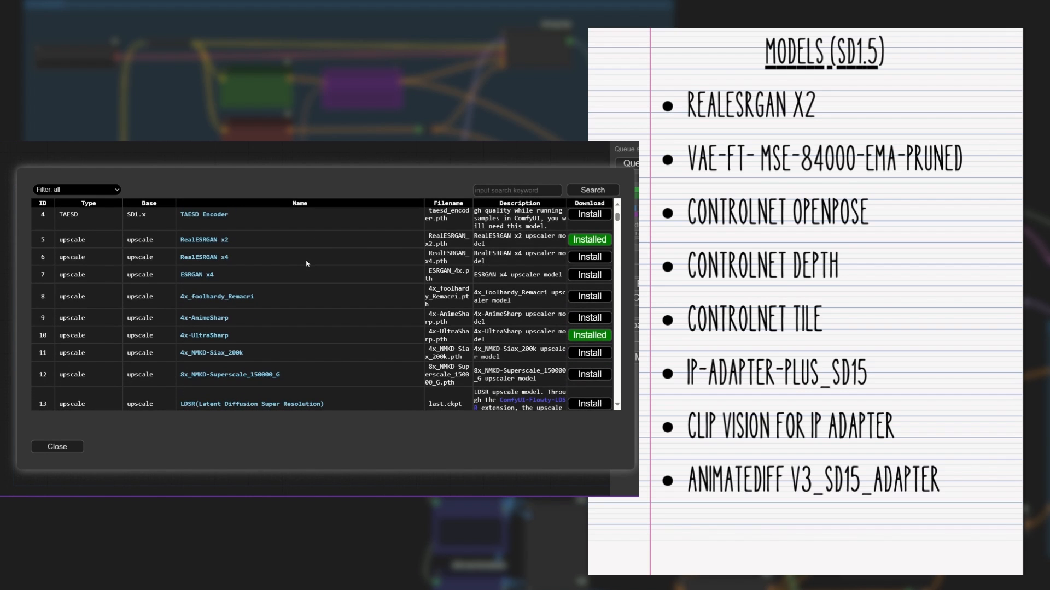
{"action": "scroll", "coordinate": [307, 264], "scroll_direction": "down", "scroll_amount": 8}
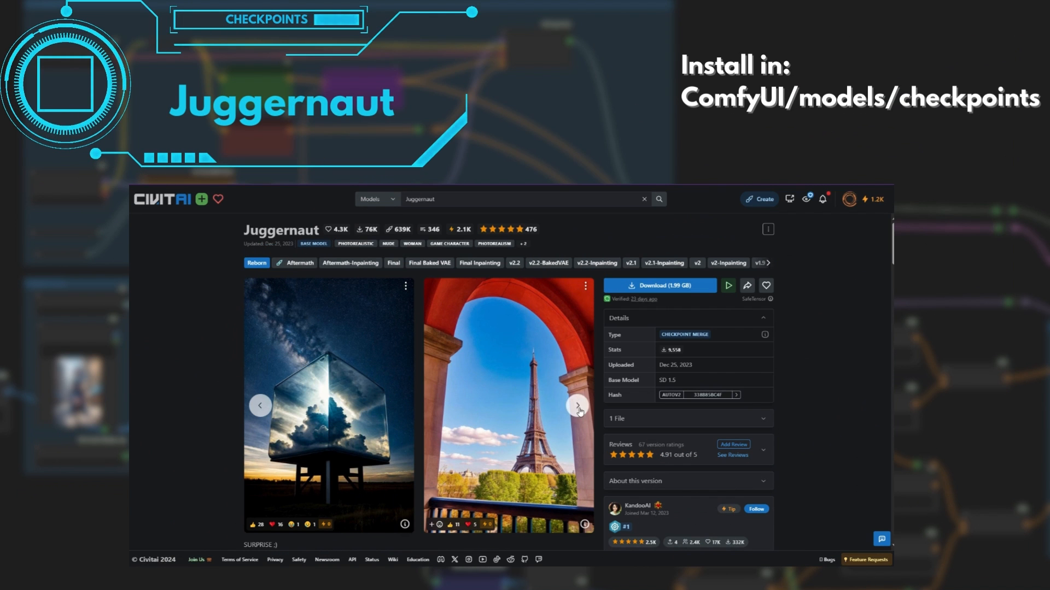
- On Civitai, browse the sample images of the Juggernaut SD 1.5 checkpoint
{"action": "left_click", "coordinate": [578, 407]}
{"action": "left_click", "coordinate": [579, 407]}
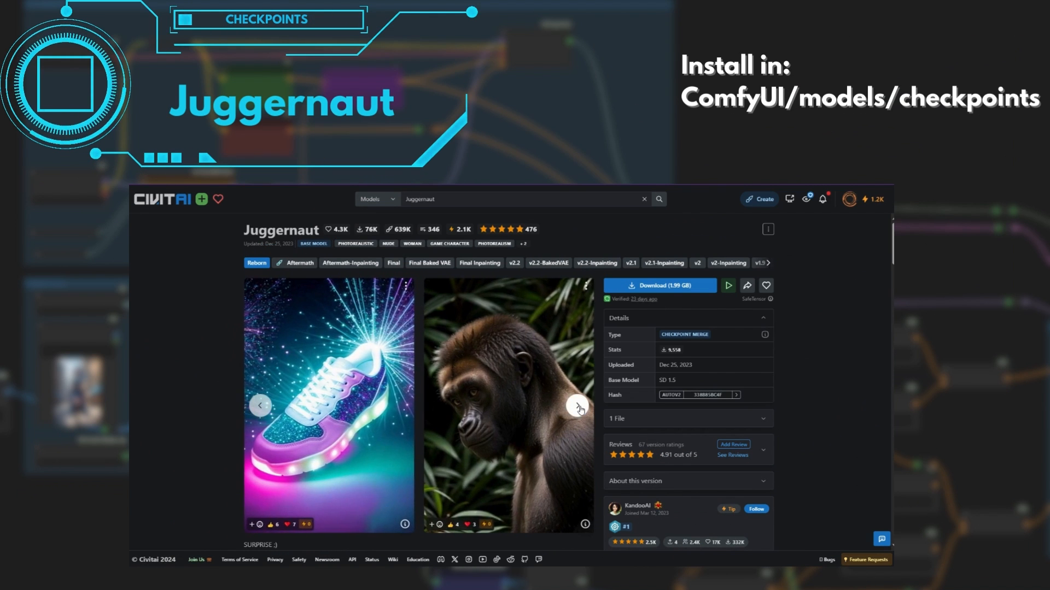
{"action": "left_click", "coordinate": [578, 407]}
{"action": "left_click", "coordinate": [579, 408]}
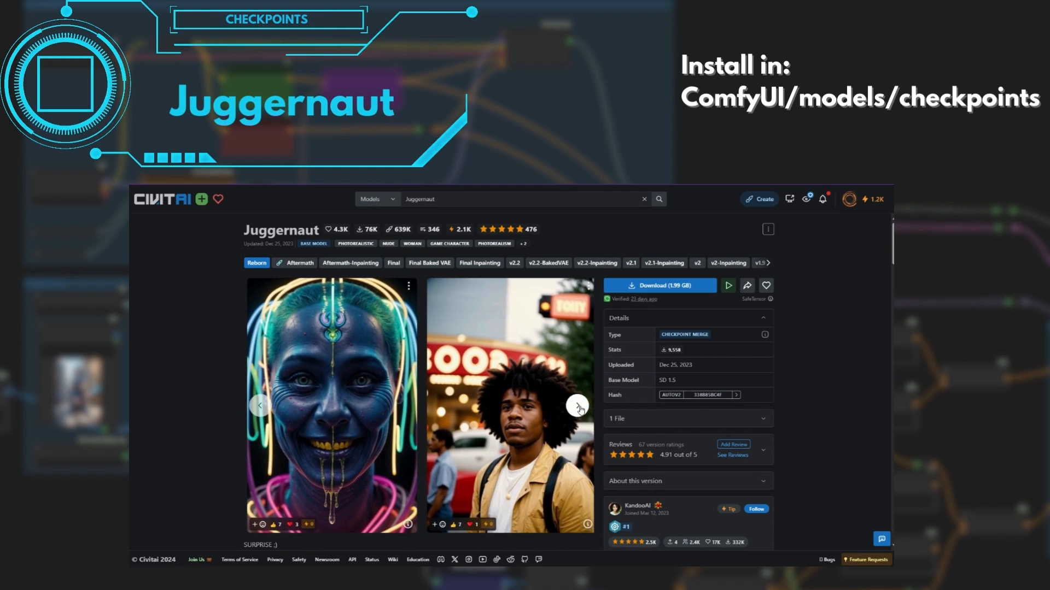
{"action": "left_click", "coordinate": [579, 407]}
{"action": "left_click", "coordinate": [579, 407]}
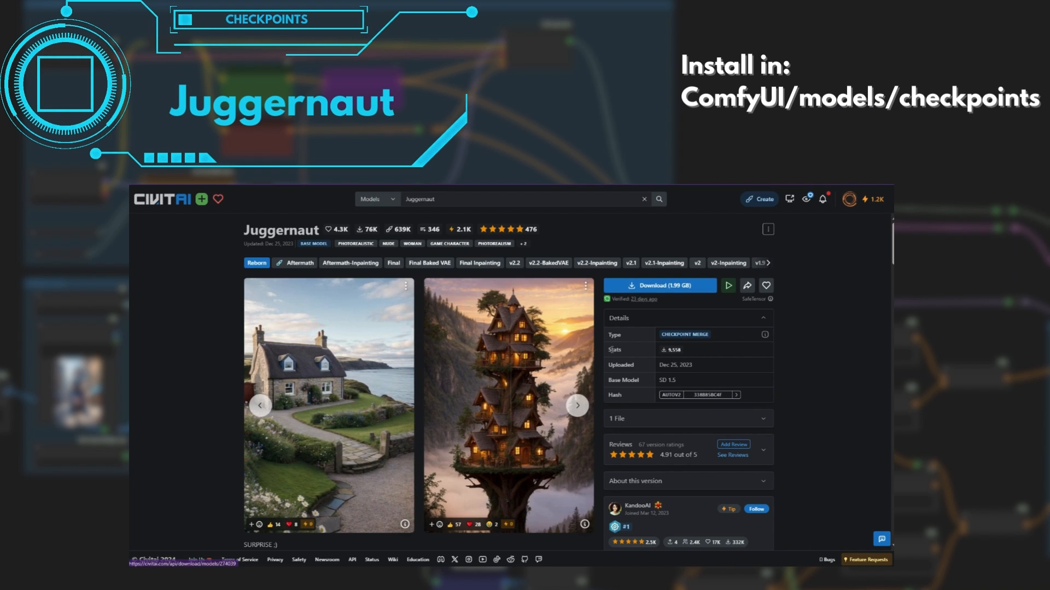
{"action": "left_click", "coordinate": [578, 406]}
{"action": "left_click", "coordinate": [579, 406]}
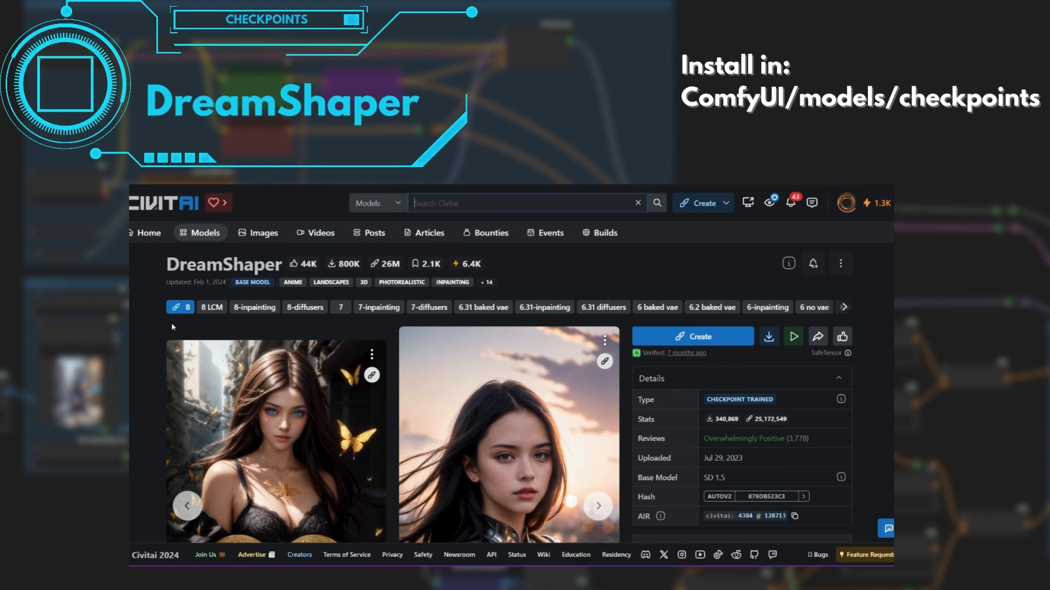
- Browse the sample images of the DreamShaper 8 checkpoint on Civitai
{"action": "scroll", "coordinate": [172, 327], "scroll_direction": "down", "scroll_amount": 3}
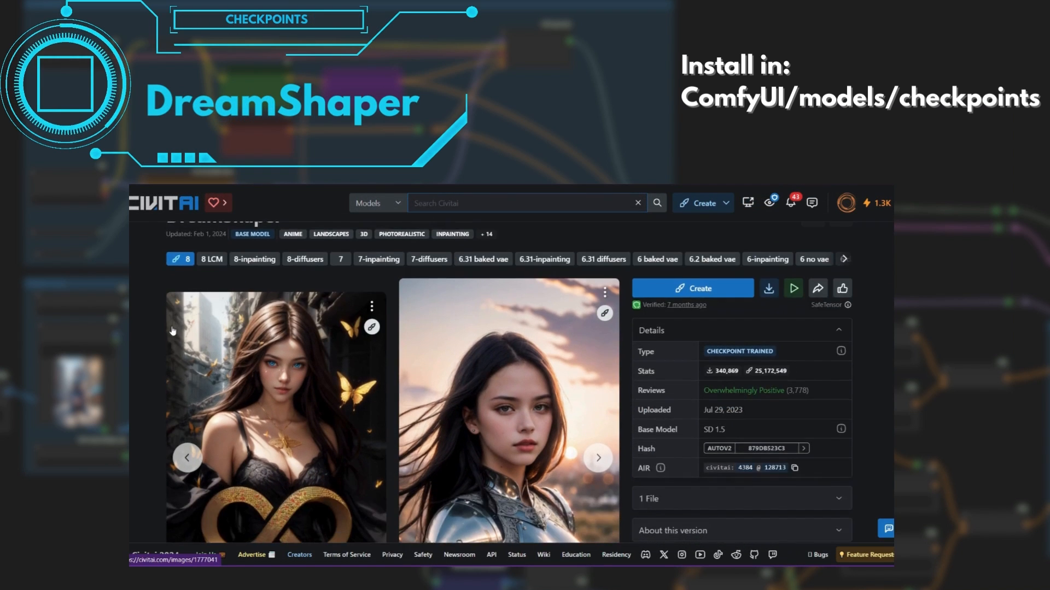
{"action": "left_click", "coordinate": [598, 362]}
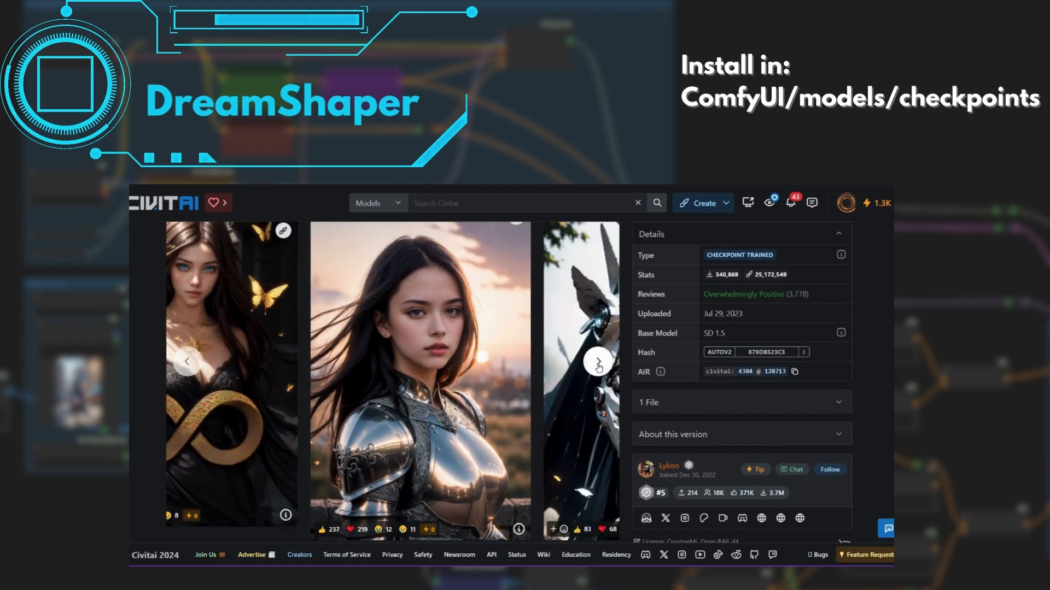
{"action": "left_click", "coordinate": [598, 362]}
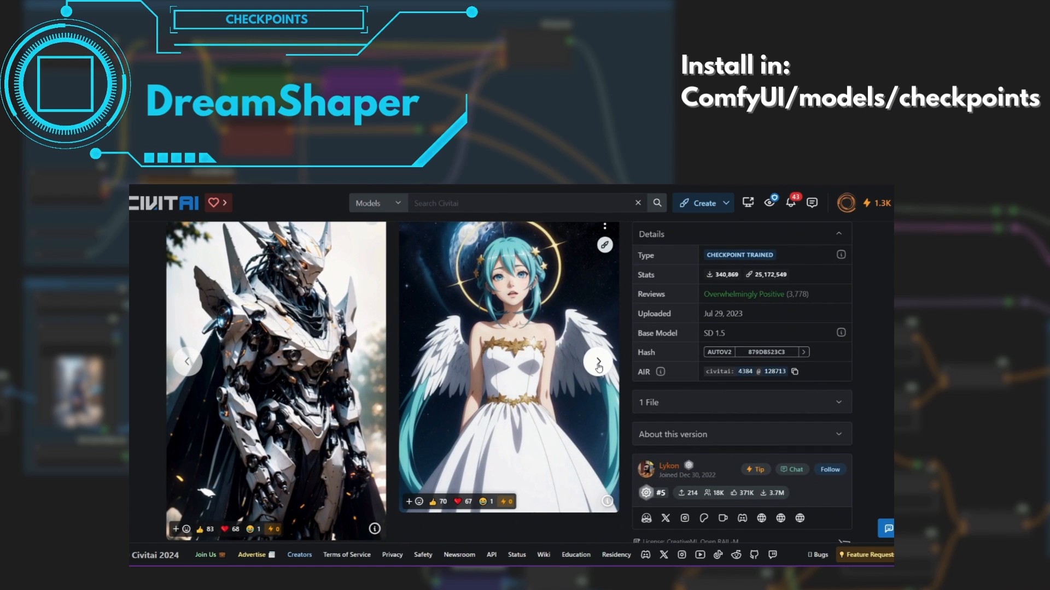
{"action": "left_click", "coordinate": [599, 362]}
{"action": "left_click", "coordinate": [598, 362]}
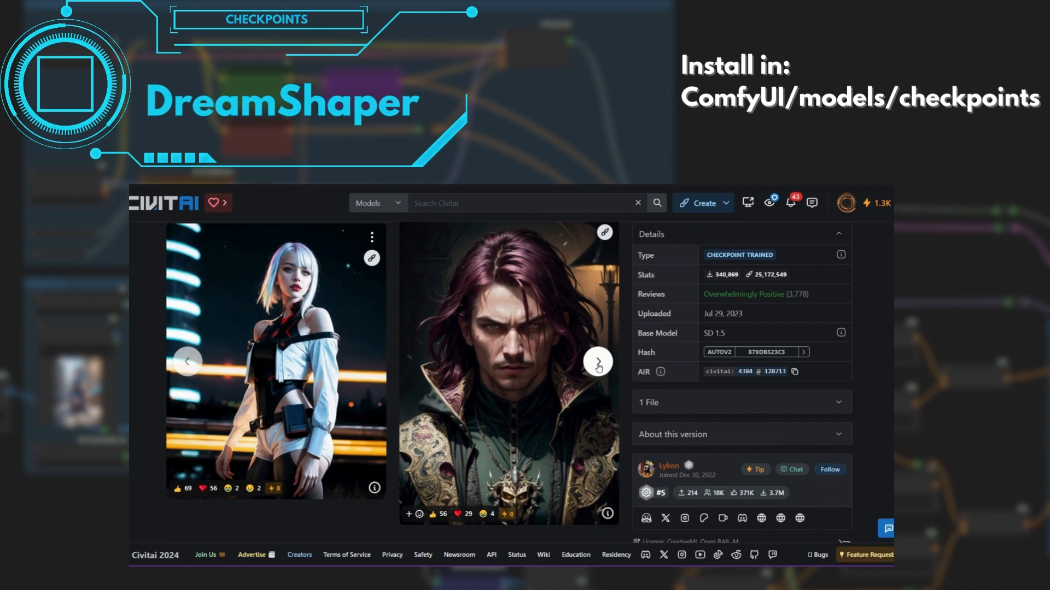
{"action": "left_click", "coordinate": [598, 362]}
{"action": "left_click", "coordinate": [598, 361]}
{"action": "left_click", "coordinate": [598, 361]}
{"action": "left_click", "coordinate": [599, 362]}
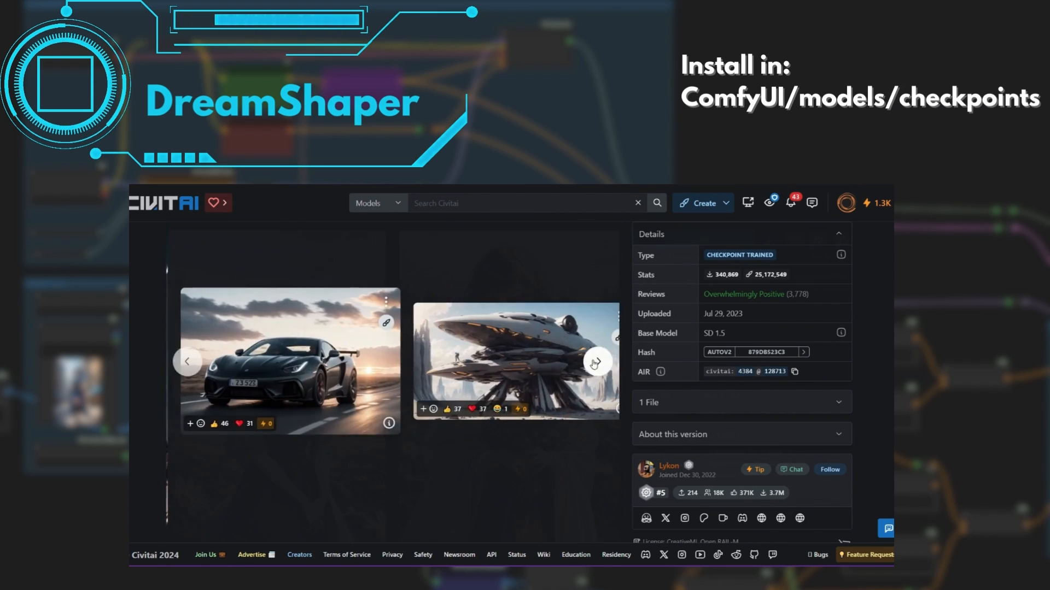
- Browse the sample images of the Fantasy World LoRA on Civitai
{"action": "left_click", "coordinate": [597, 398]}
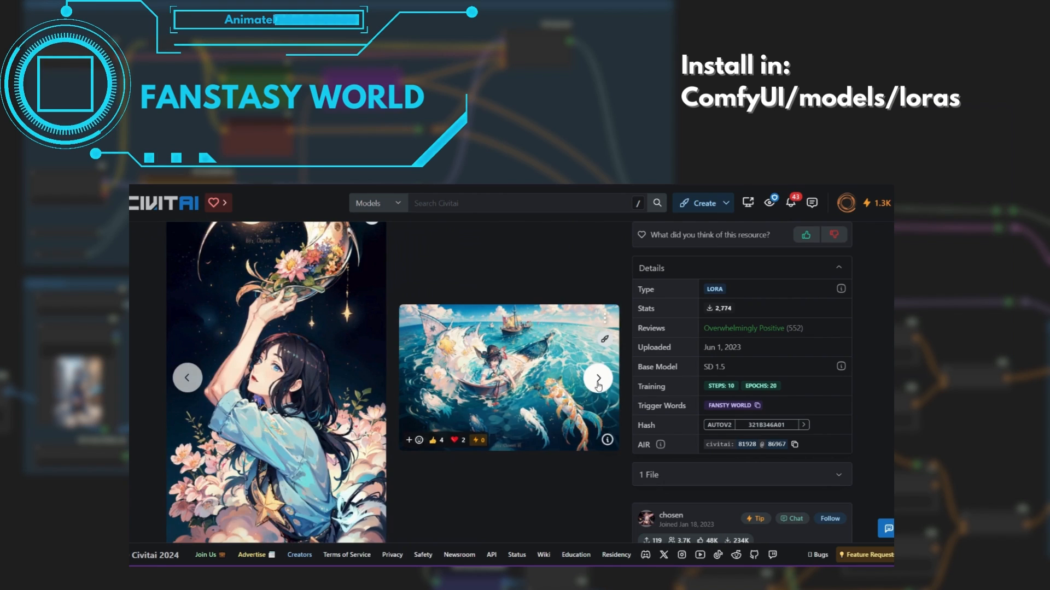
{"action": "left_click", "coordinate": [599, 379]}
{"action": "left_click", "coordinate": [598, 379]}
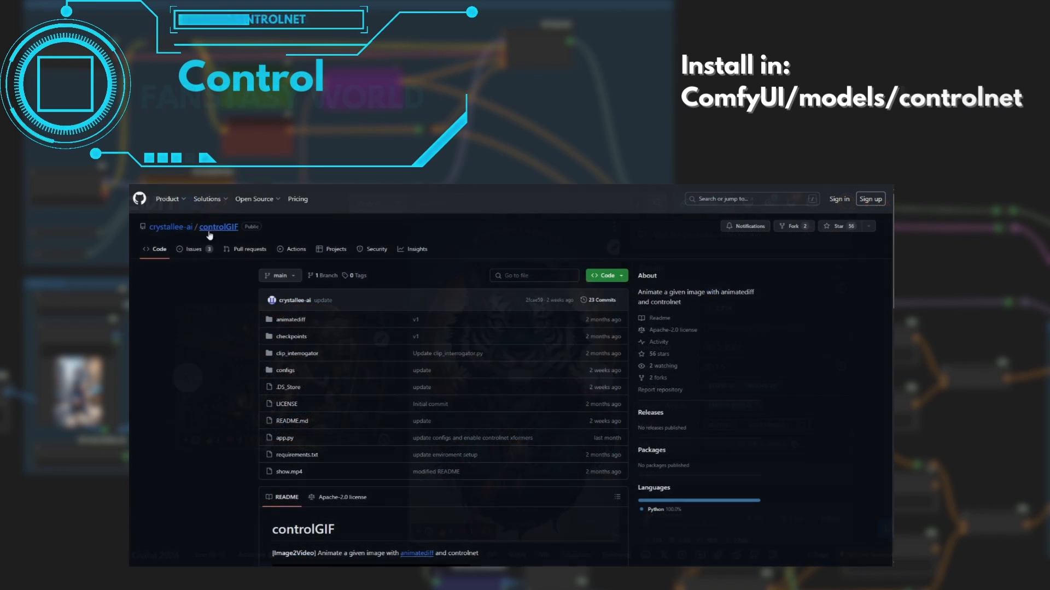
- Follow the ControlNet download link in the controlGIF README on GitHub and view the files of Hugging Face's animatediff_controlnet repository
{"action": "scroll", "coordinate": [230, 361], "scroll_direction": "down", "scroll_amount": 5}
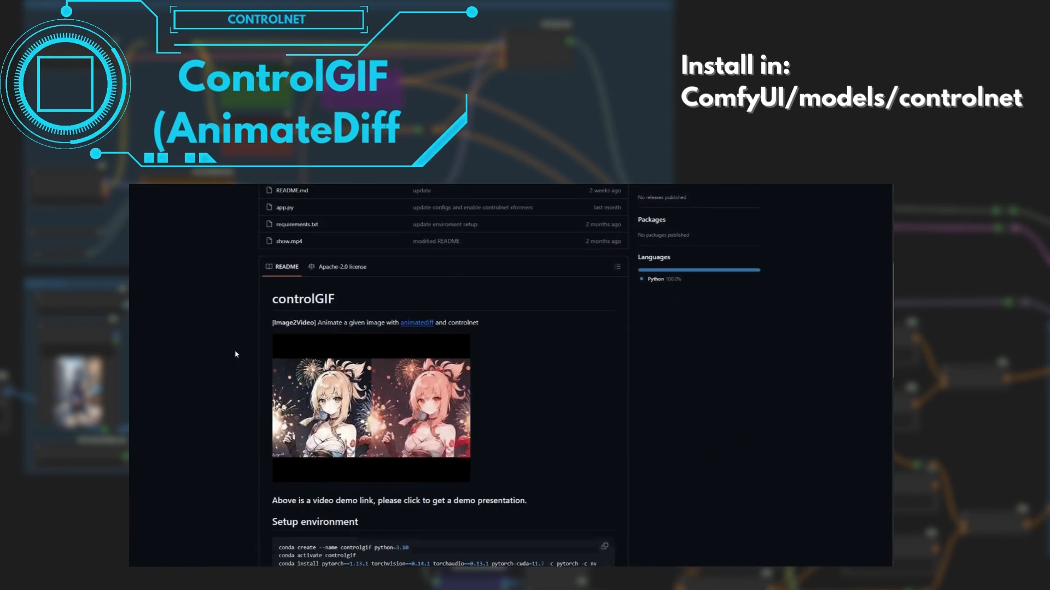
{"action": "scroll", "coordinate": [236, 355], "scroll_direction": "down", "scroll_amount": 6}
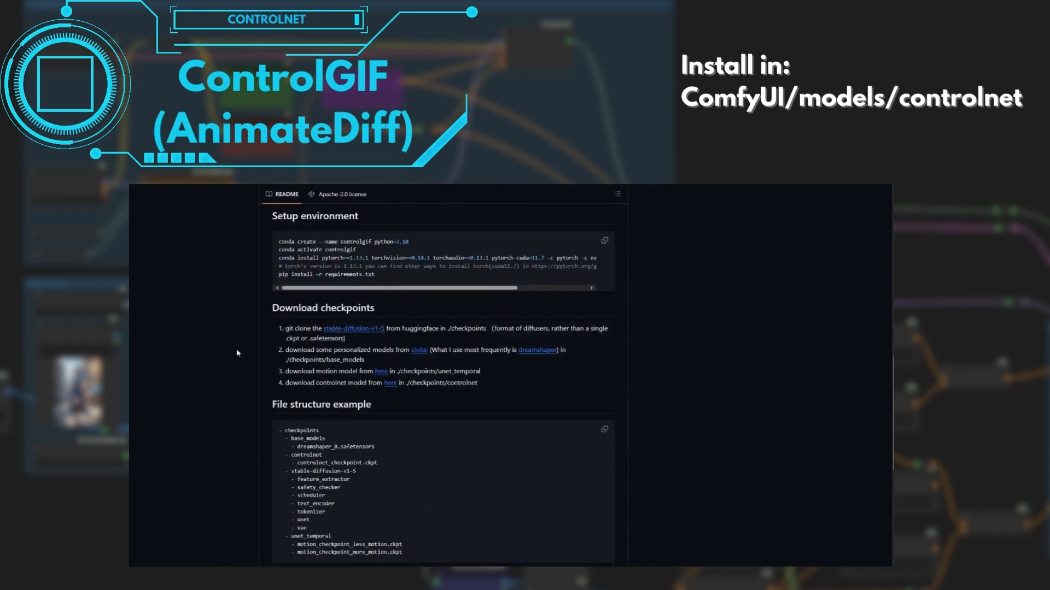
{"action": "scroll", "coordinate": [238, 353], "scroll_direction": "down", "scroll_amount": 1}
{"action": "left_click", "coordinate": [390, 344]}
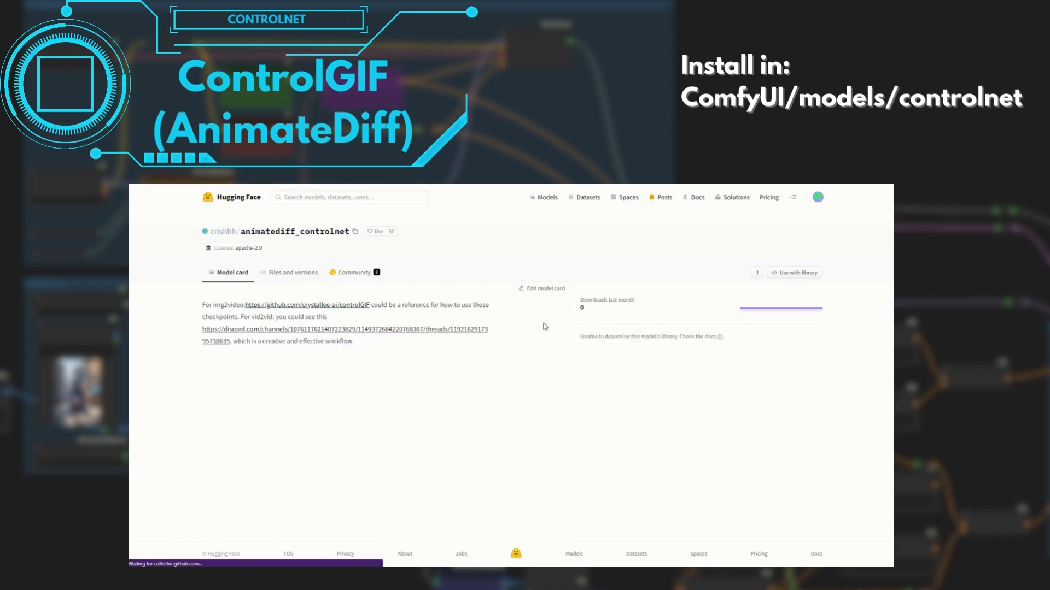
{"action": "left_click", "coordinate": [294, 274]}
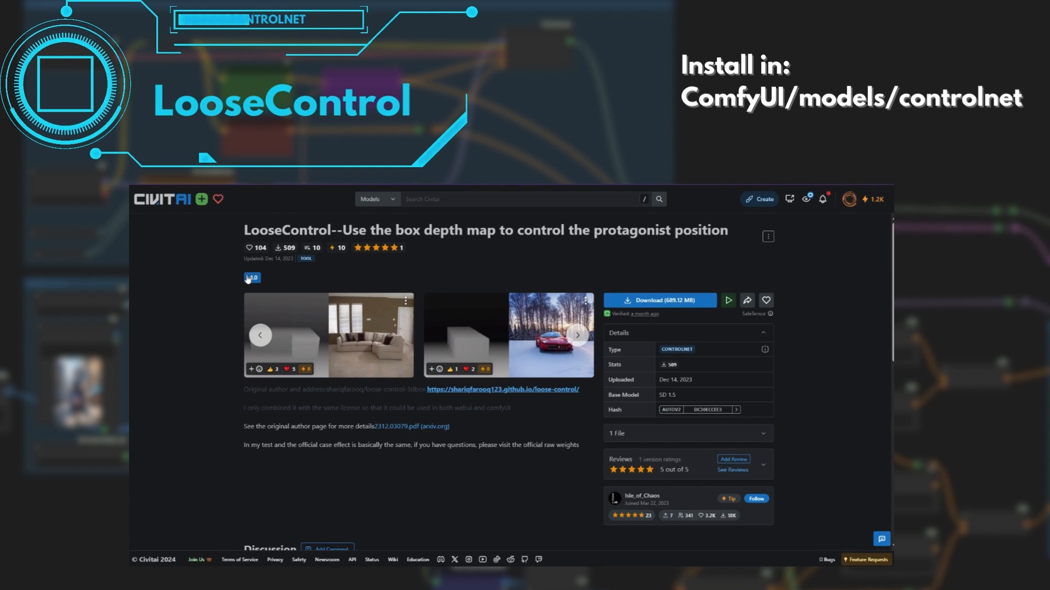
- Browse the sample images of the LooseControl ControlNet model on Civitai
{"action": "left_click", "coordinate": [578, 334]}
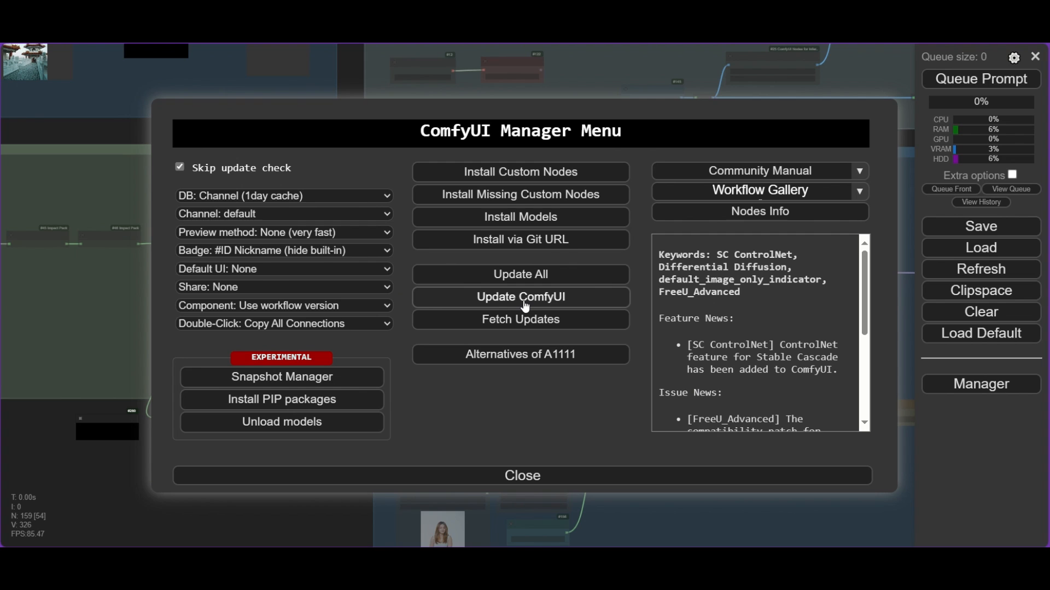
- Update ComfyUI through its manager
{"action": "left_click", "coordinate": [526, 307]}
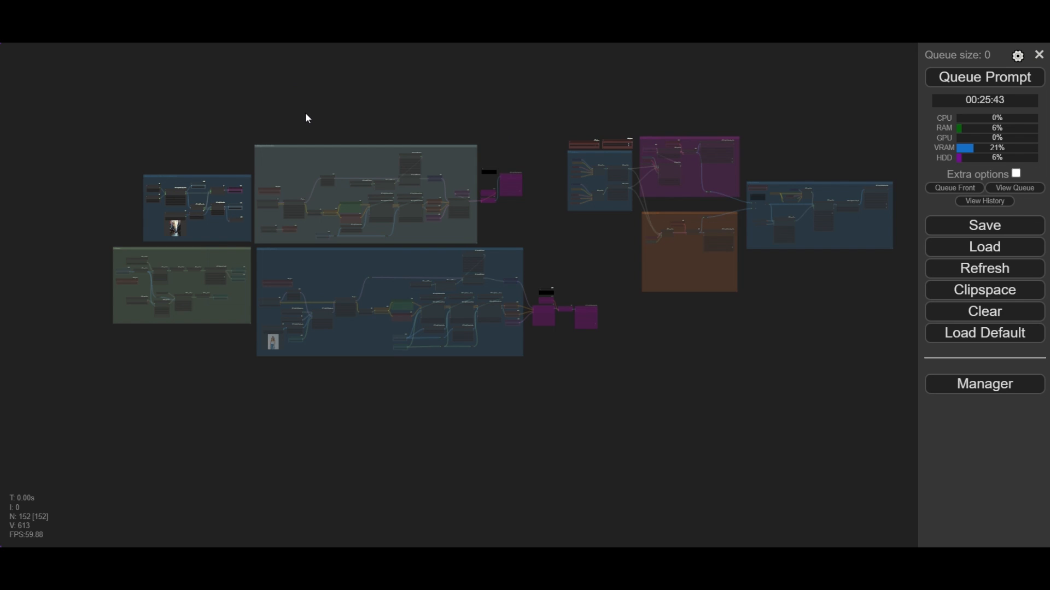
- Load pexels-jeremy-bishop-2765869.jpg as the background image in the Load Image node of the background and video frames preparation group
{"action": "left_click_drag", "start_coordinate": [127, 109], "coordinate": [319, 137]}
{"action": "scroll", "coordinate": [376, 262], "scroll_direction": "up", "scroll_amount": 13}
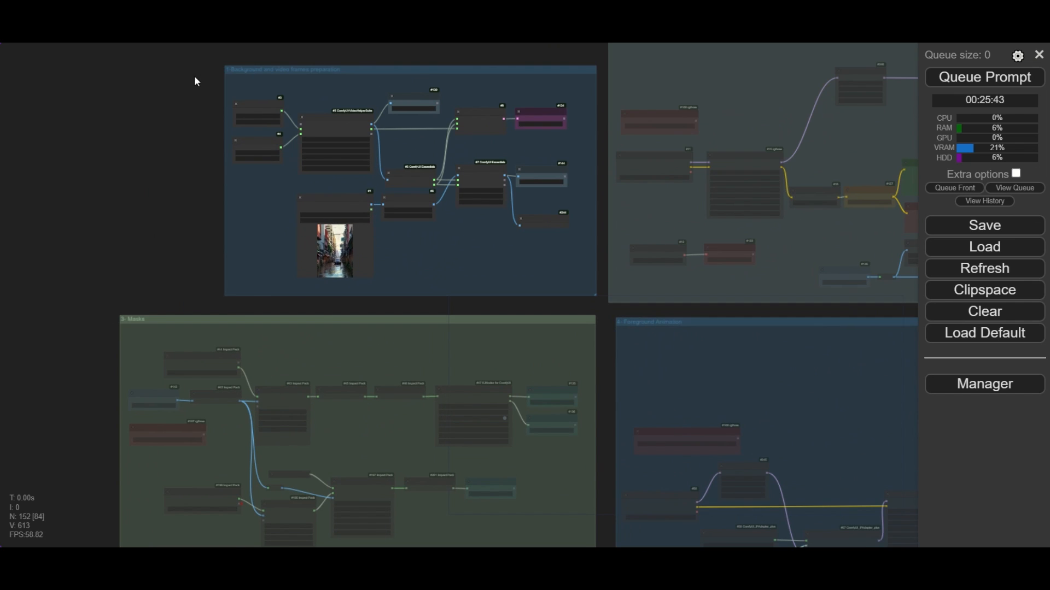
{"action": "left_click_drag", "start_coordinate": [195, 77], "coordinate": [167, 284]}
{"action": "scroll", "coordinate": [351, 389], "scroll_direction": "up", "scroll_amount": 7}
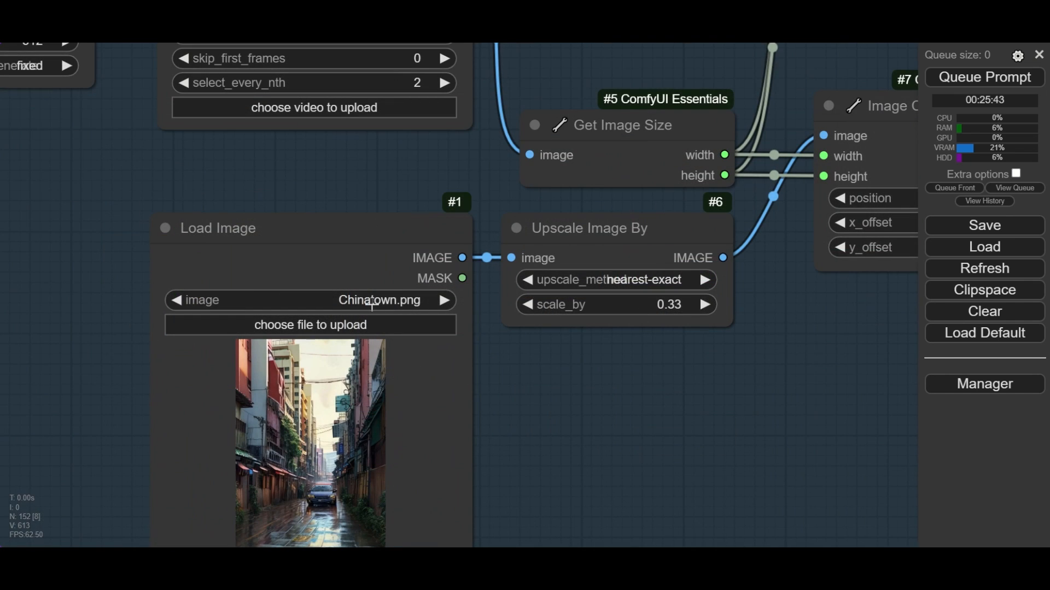
{"action": "left_click", "coordinate": [372, 301]}
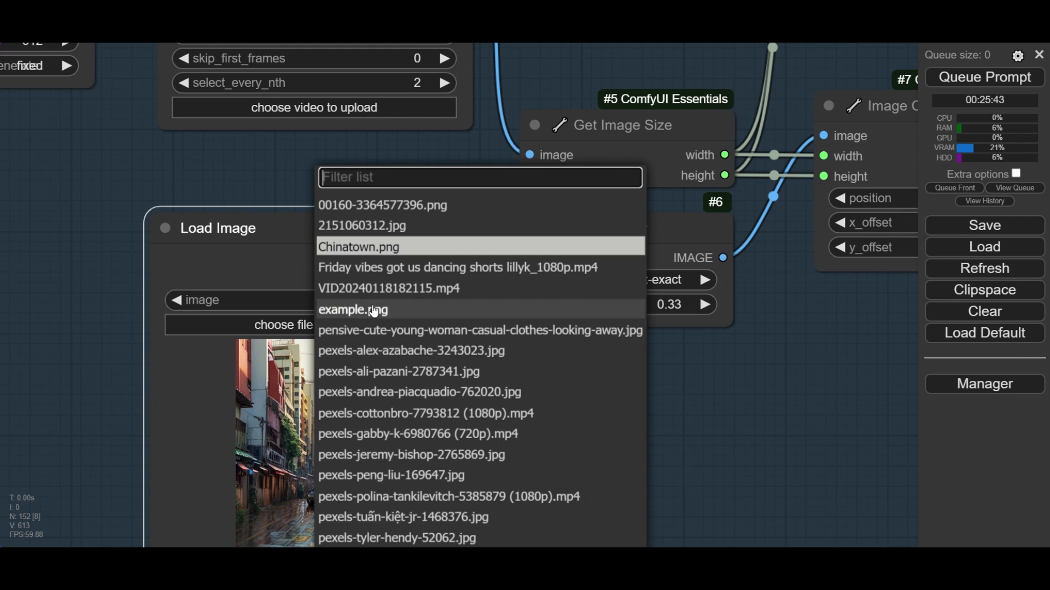
{"action": "scroll", "coordinate": [372, 330], "scroll_direction": "down", "scroll_amount": 2}
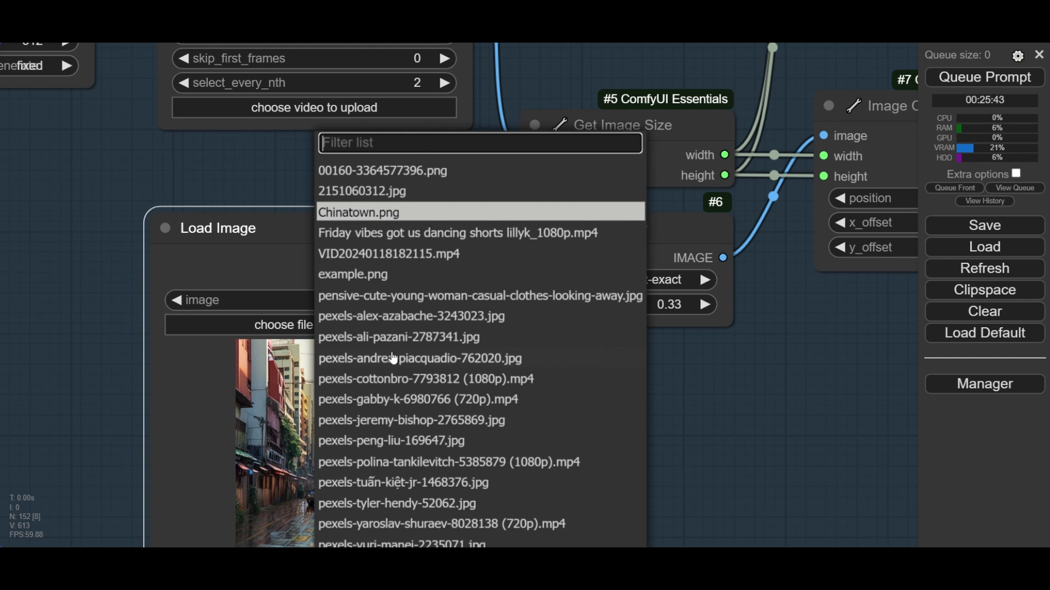
{"action": "left_click", "coordinate": [484, 421]}
{"action": "left_click_drag", "start_coordinate": [627, 456], "coordinate": [671, 327]}
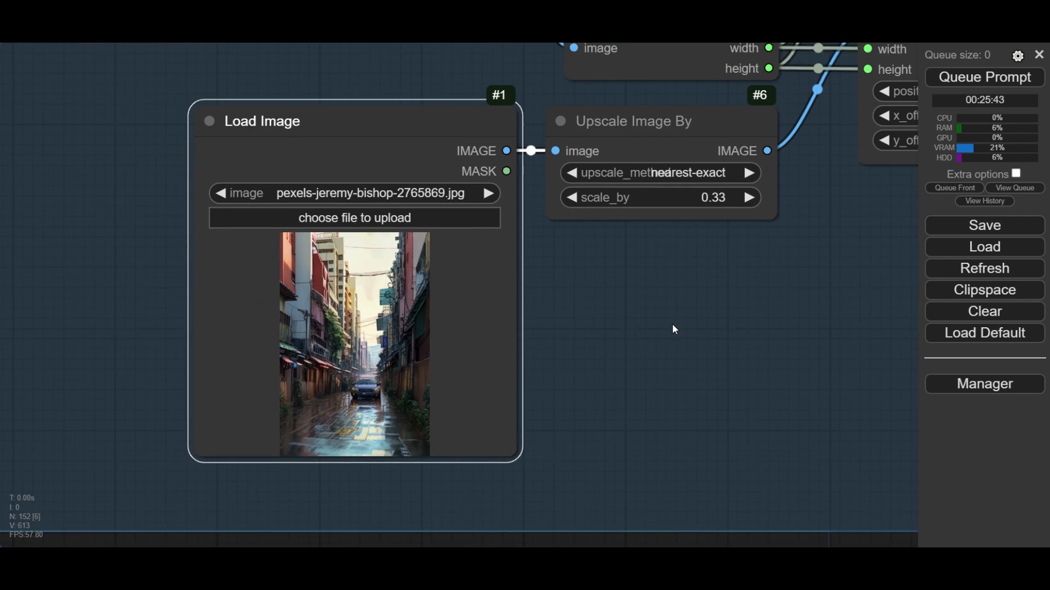
{"action": "scroll", "coordinate": [323, 330], "scroll_direction": "up", "scroll_amount": 6}
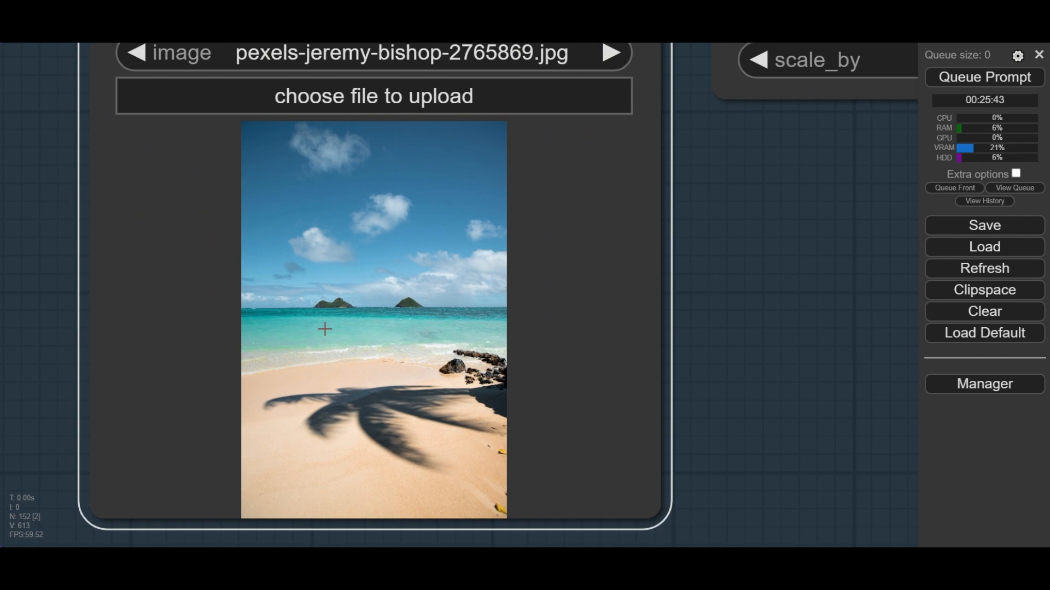
{"action": "scroll", "coordinate": [325, 328], "scroll_direction": "down", "scroll_amount": 6}
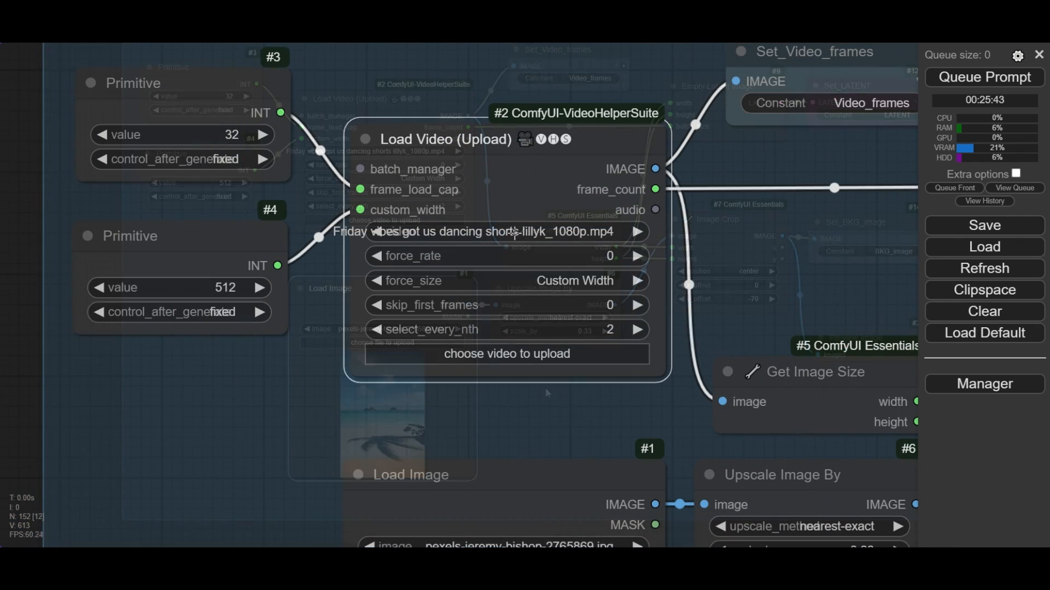
- Keep select_every_nth at 2 and force_size at Custom Width in the Load Video node
{"action": "left_click", "coordinate": [470, 232]}
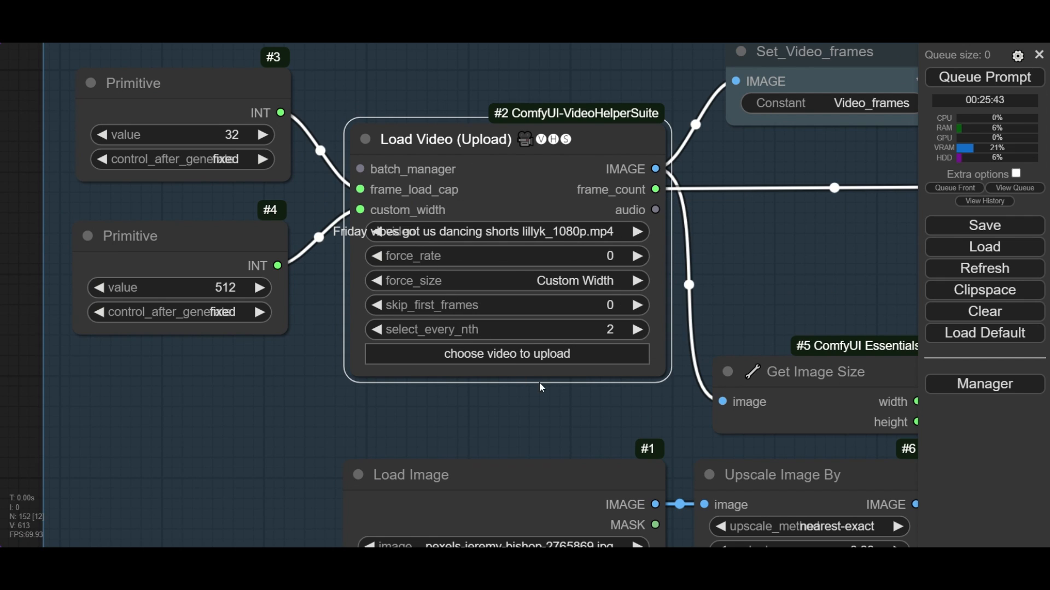
{"action": "left_click", "coordinate": [613, 329]}
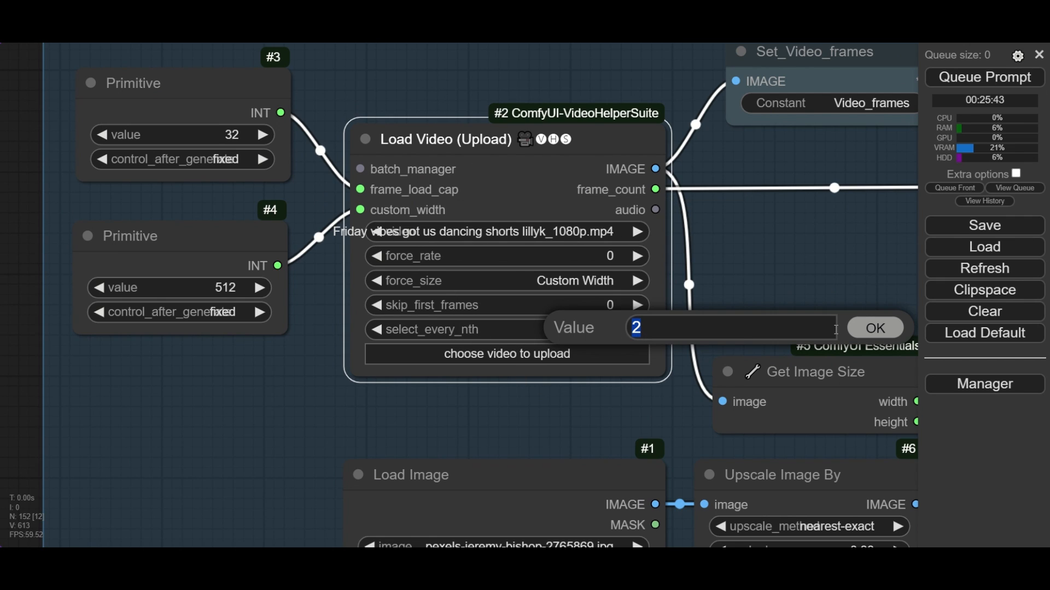
{"action": "left_click", "coordinate": [876, 329]}
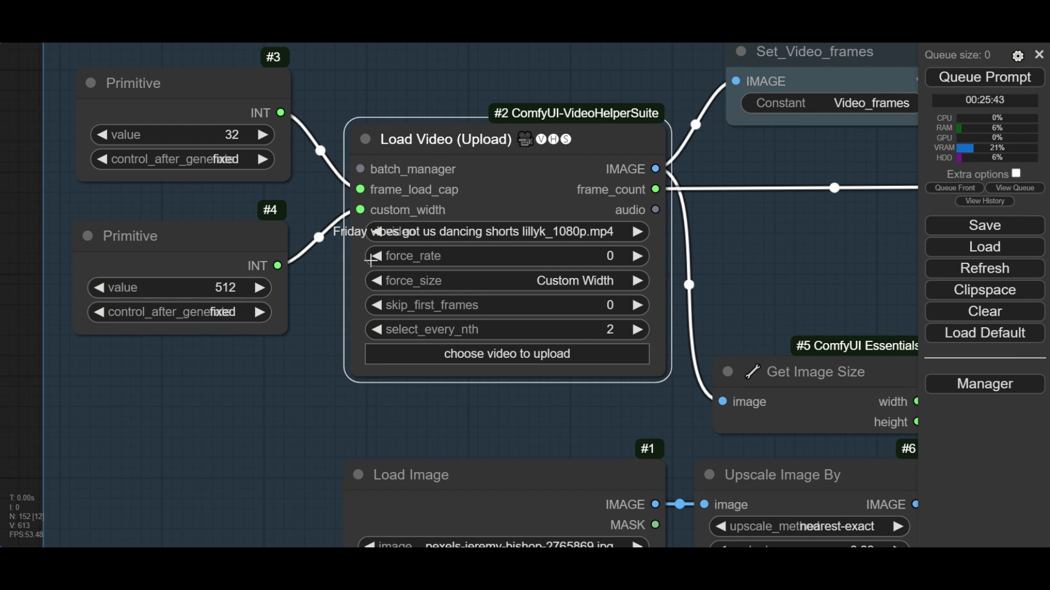
{"action": "left_click", "coordinate": [556, 284]}
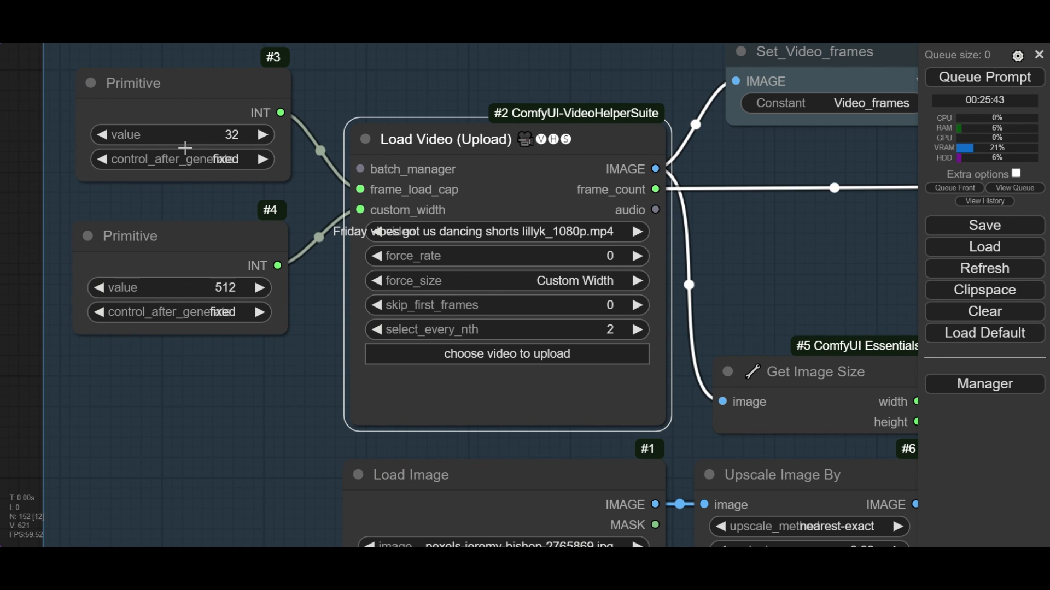
- Confirm 32 for the primitive feeding frame_load_cap and 512 for the one feeding custom_width
{"action": "left_click", "coordinate": [238, 140]}
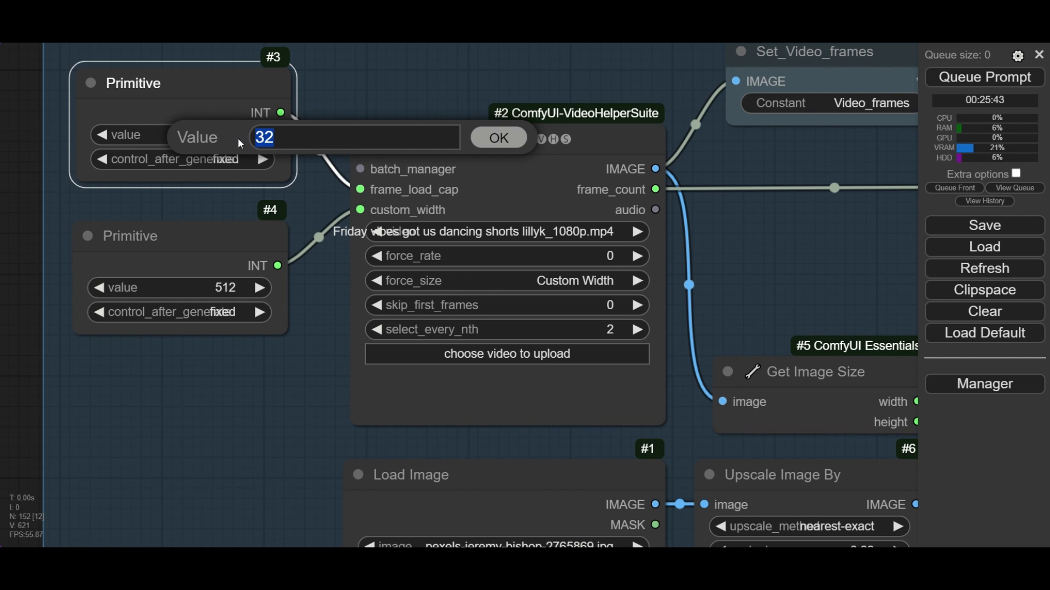
{"action": "left_click", "coordinate": [512, 146]}
{"action": "left_click", "coordinate": [220, 288]}
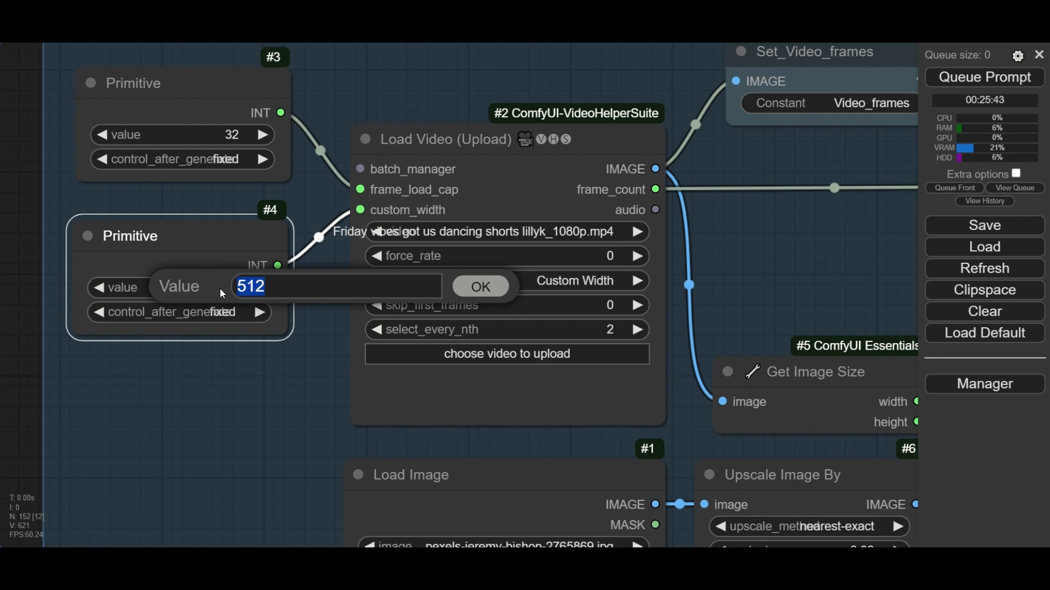
{"action": "left_click", "coordinate": [479, 288]}
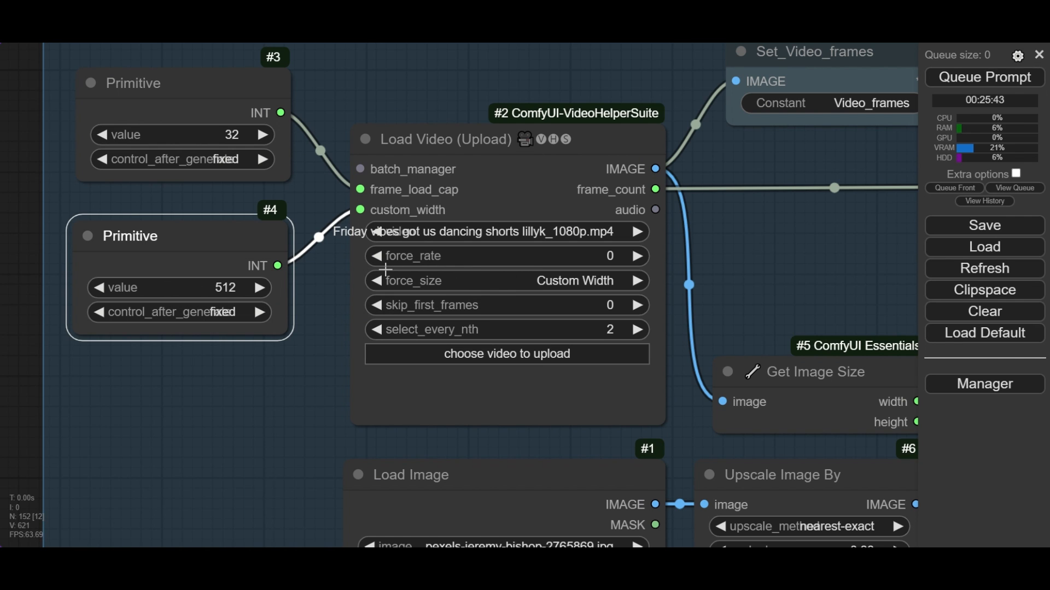
- Examine the Get Image Size node and its connections to the Empty Latent Image and Image Crop nodes
{"action": "scroll", "coordinate": [386, 269], "scroll_direction": "down", "scroll_amount": 5}
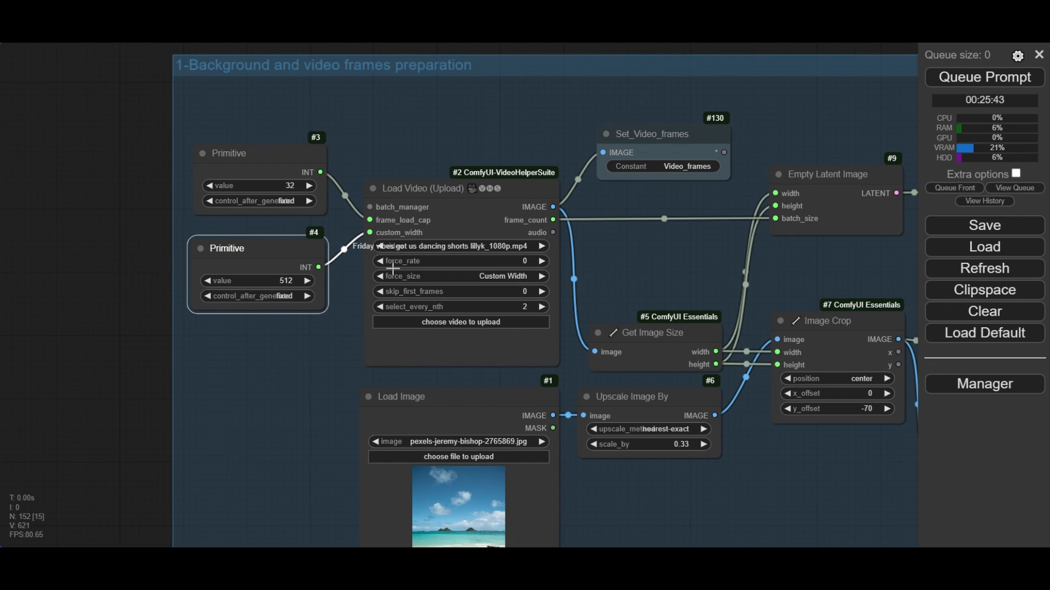
{"action": "left_click_drag", "start_coordinate": [628, 272], "coordinate": [486, 260]}
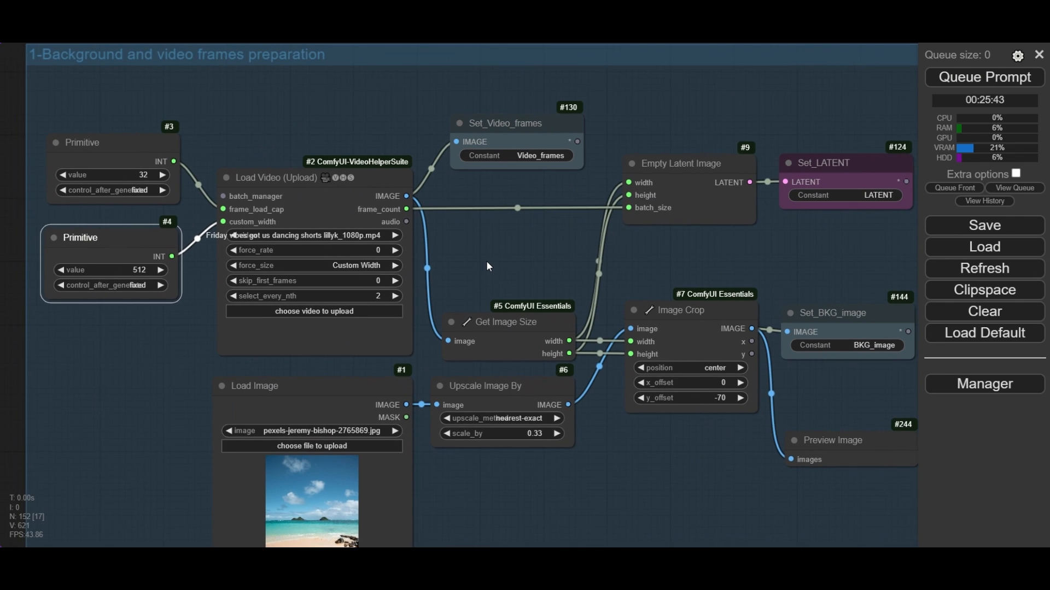
{"action": "scroll", "coordinate": [507, 312], "scroll_direction": "up", "scroll_amount": 10}
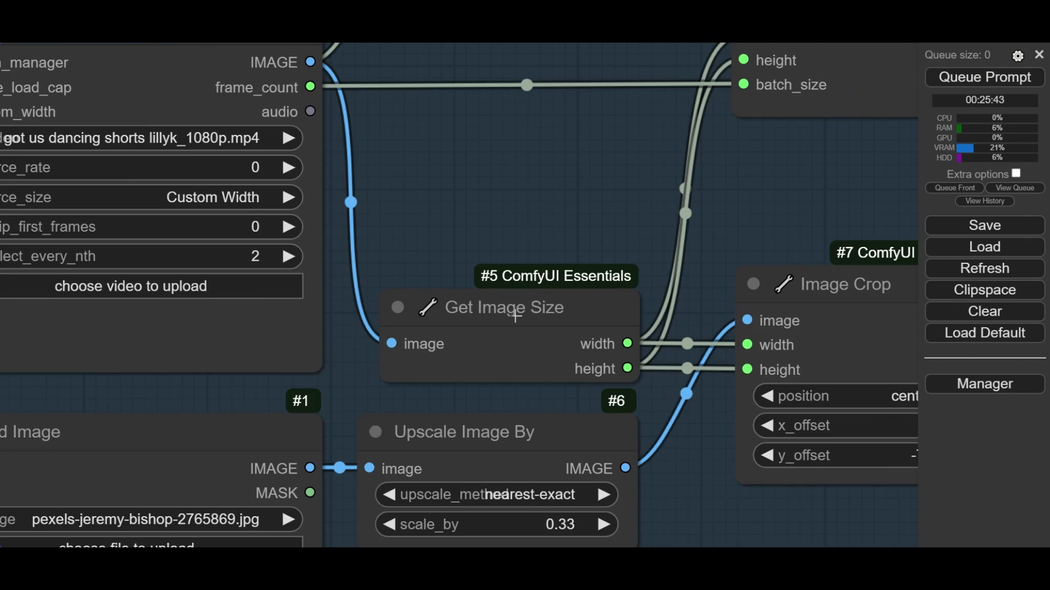
{"action": "left_click", "coordinate": [507, 312]}
{"action": "scroll", "coordinate": [508, 311], "scroll_direction": "down", "scroll_amount": 8}
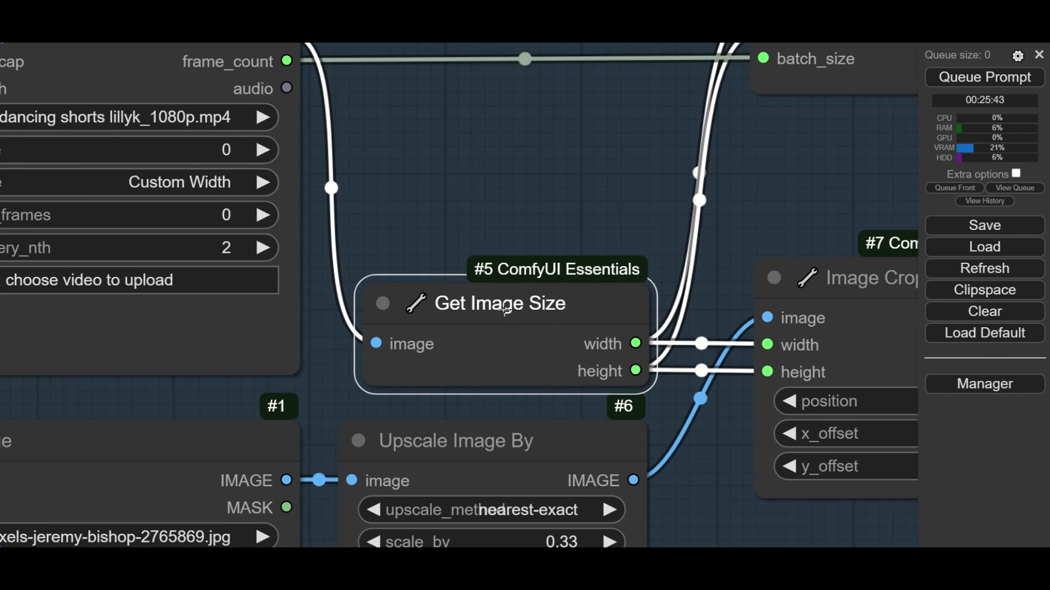
{"action": "scroll", "coordinate": [504, 310], "scroll_direction": "down", "scroll_amount": 3}
{"action": "left_click", "coordinate": [506, 254]}
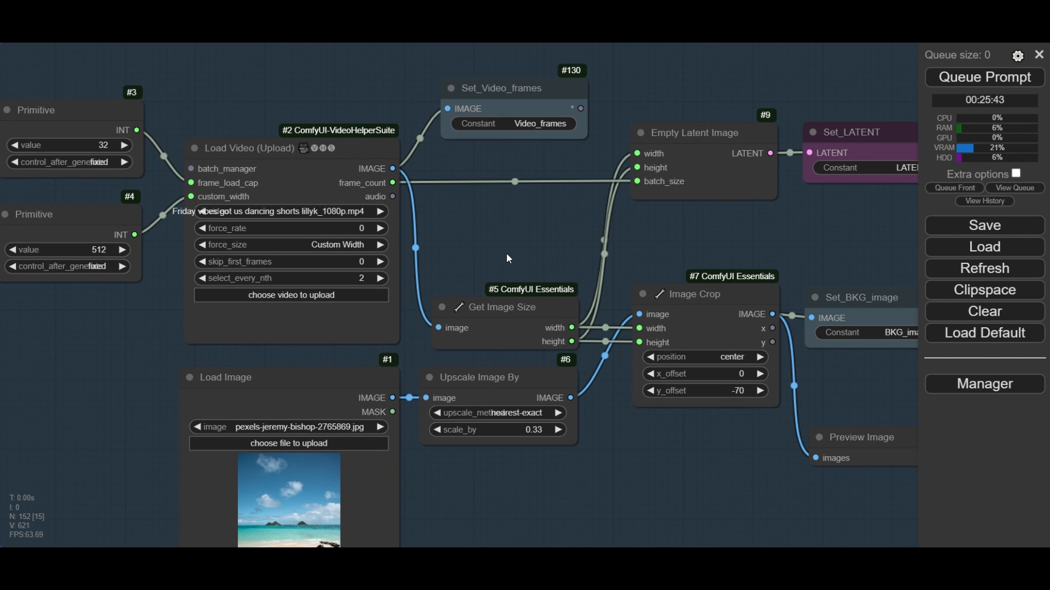
- Set scale_by to 1 in the Upscale Image By node
{"action": "left_click_drag", "start_coordinate": [639, 419], "coordinate": [630, 351]}
{"action": "scroll", "coordinate": [482, 369], "scroll_direction": "up", "scroll_amount": 4}
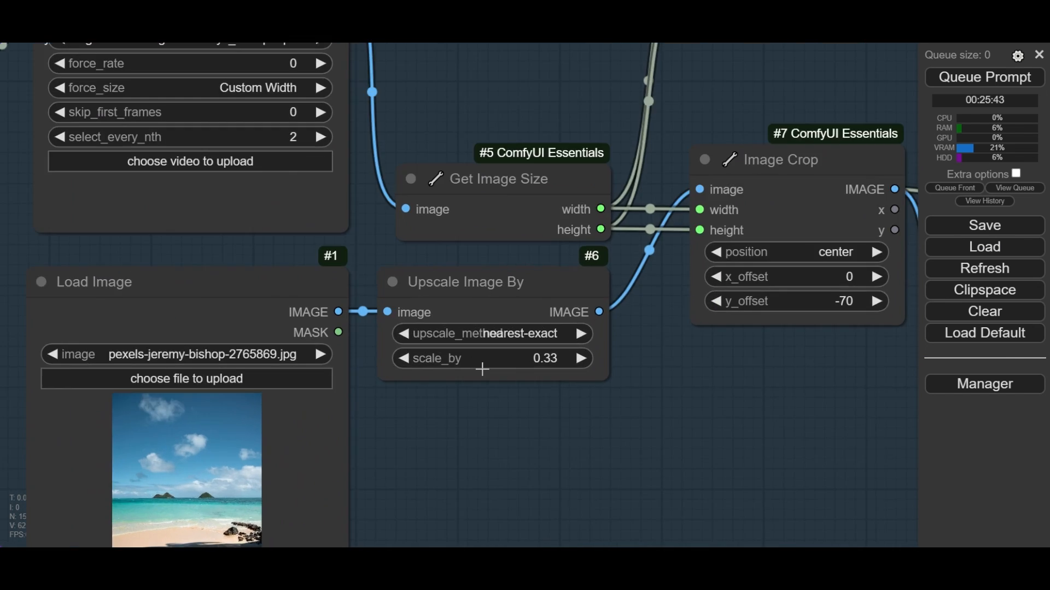
{"action": "left_click_drag", "start_coordinate": [445, 447], "coordinate": [396, 423]}
{"action": "left_click", "coordinate": [494, 346]}
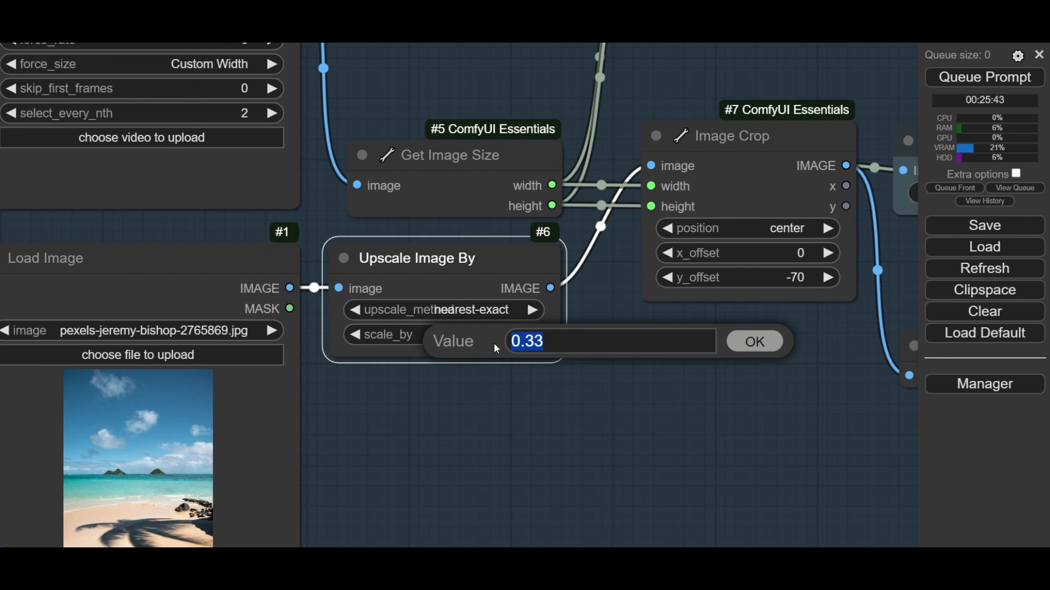
{"action": "type", "text": "1"}
{"action": "key", "text": "Return"}
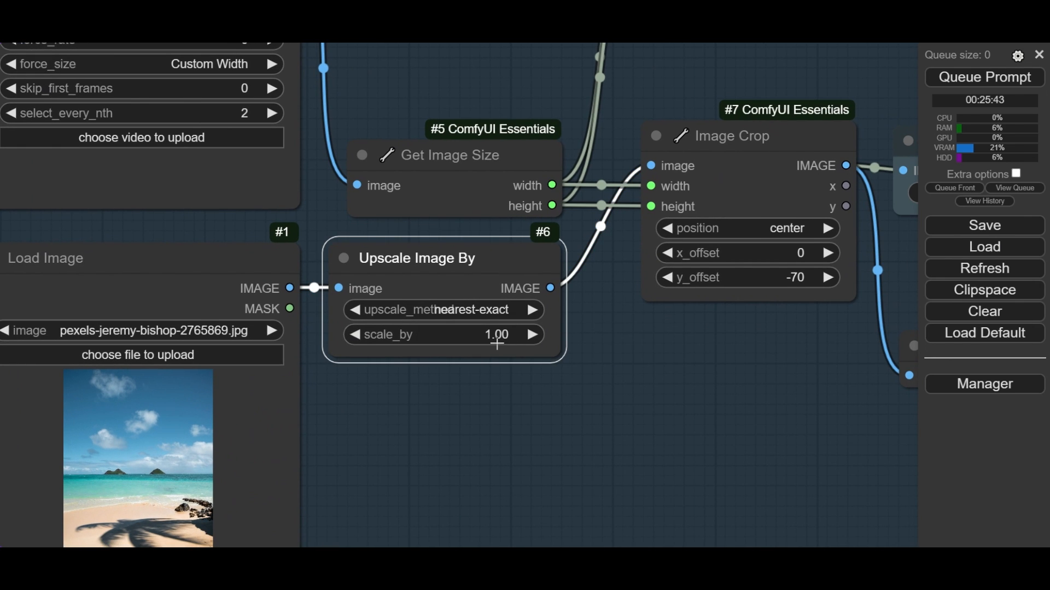
{"action": "scroll", "coordinate": [497, 344], "scroll_direction": "up", "scroll_amount": 5}
{"action": "scroll", "coordinate": [501, 342], "scroll_direction": "down", "scroll_amount": 5}
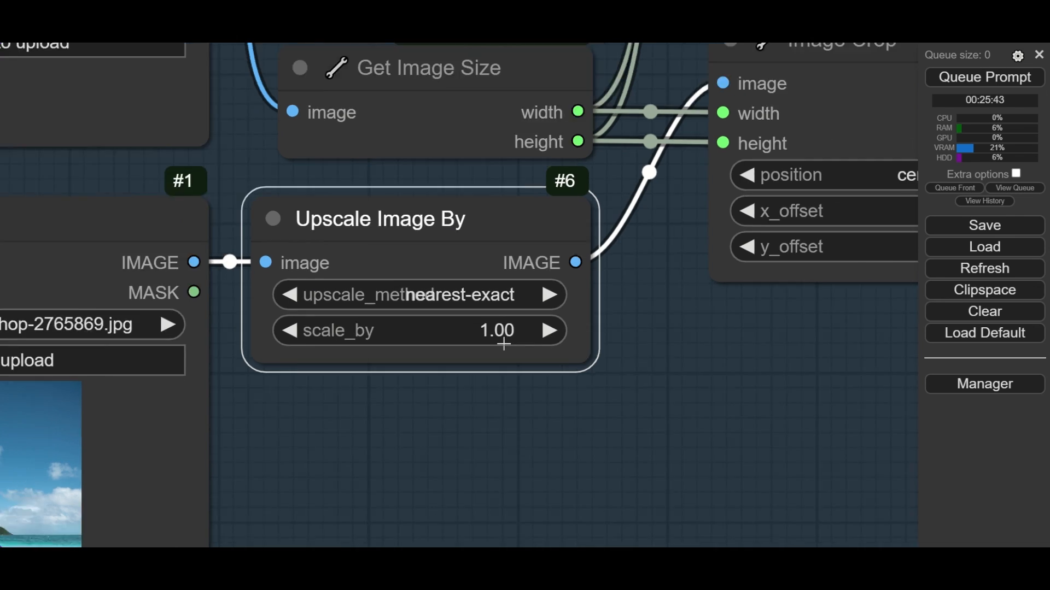
{"action": "left_click_drag", "start_coordinate": [512, 357], "coordinate": [498, 357]}
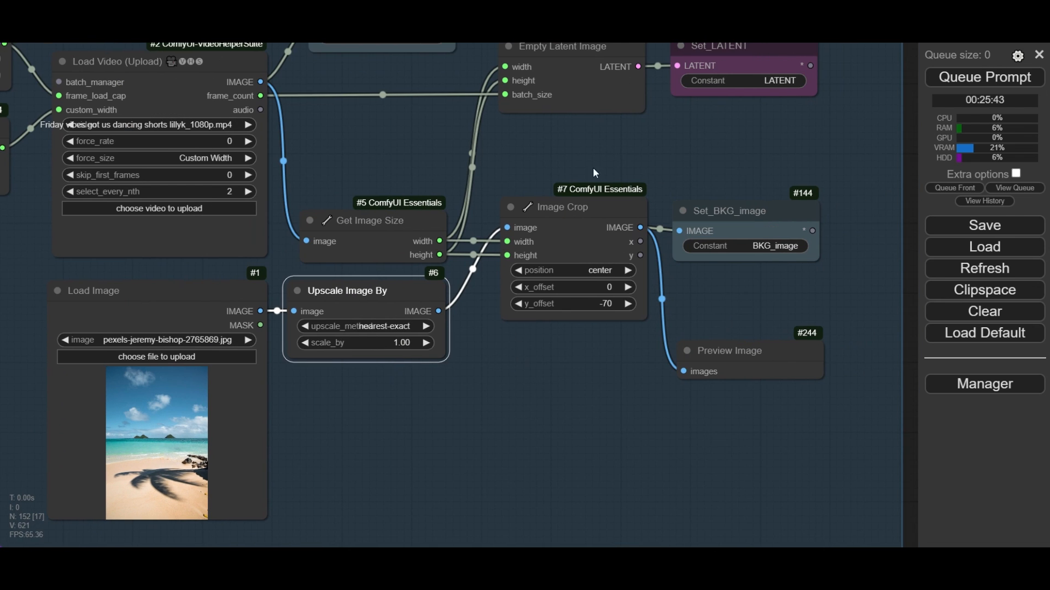
- Set the Image Crop node's position to top-left and its y_offset to 0, and check the cropped background in the preview
{"action": "left_click", "coordinate": [563, 207]}
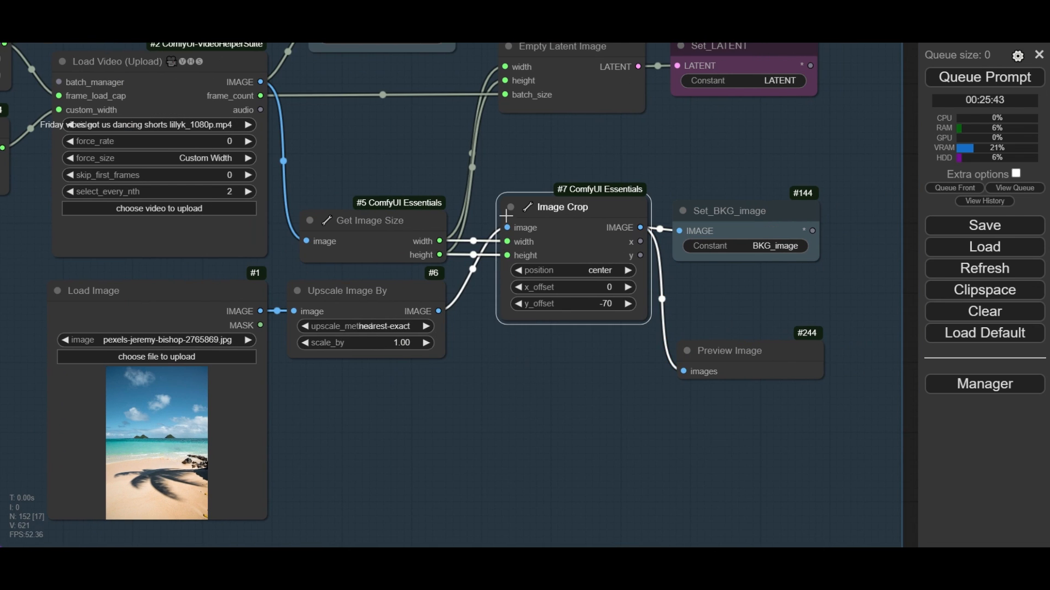
{"action": "left_click", "coordinate": [599, 271]}
{"action": "left_click", "coordinate": [618, 276]}
{"action": "left_click", "coordinate": [610, 304]}
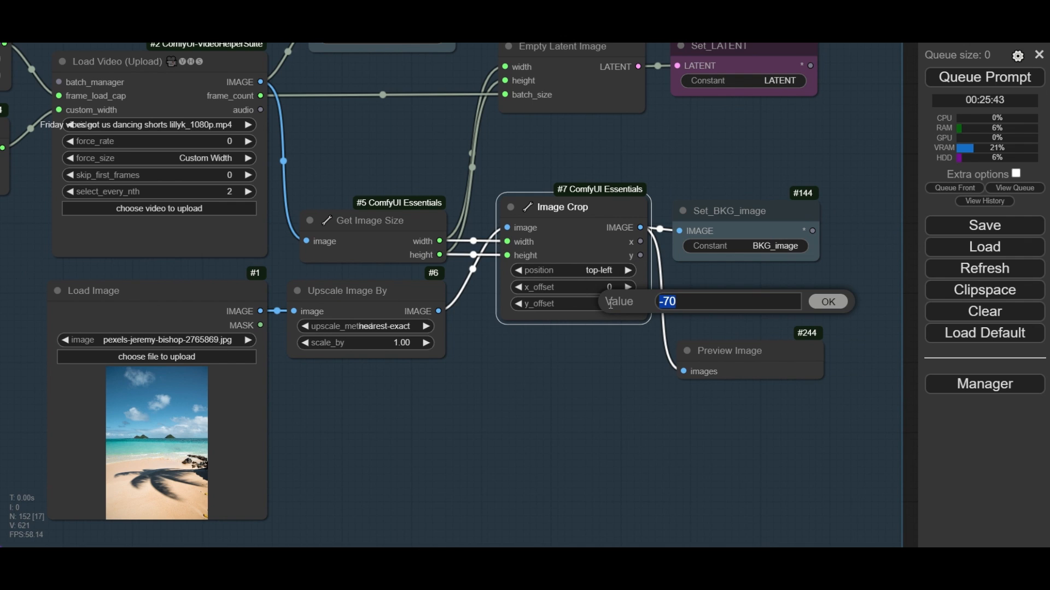
{"action": "type", "text": "0"}
{"action": "key", "text": "Return"}
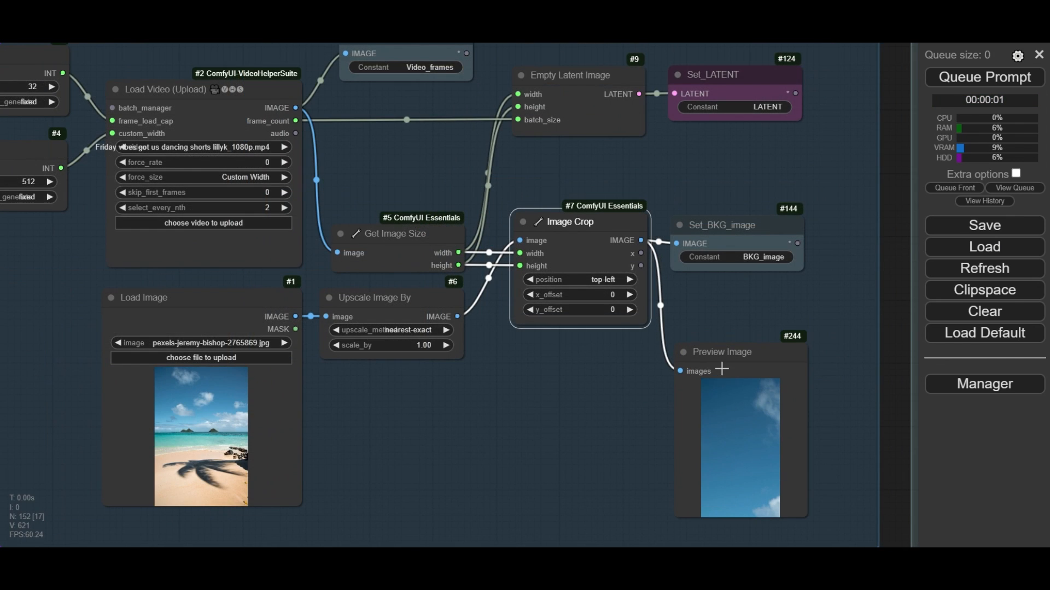
{"action": "scroll", "coordinate": [590, 361], "scroll_direction": "up", "scroll_amount": 3}
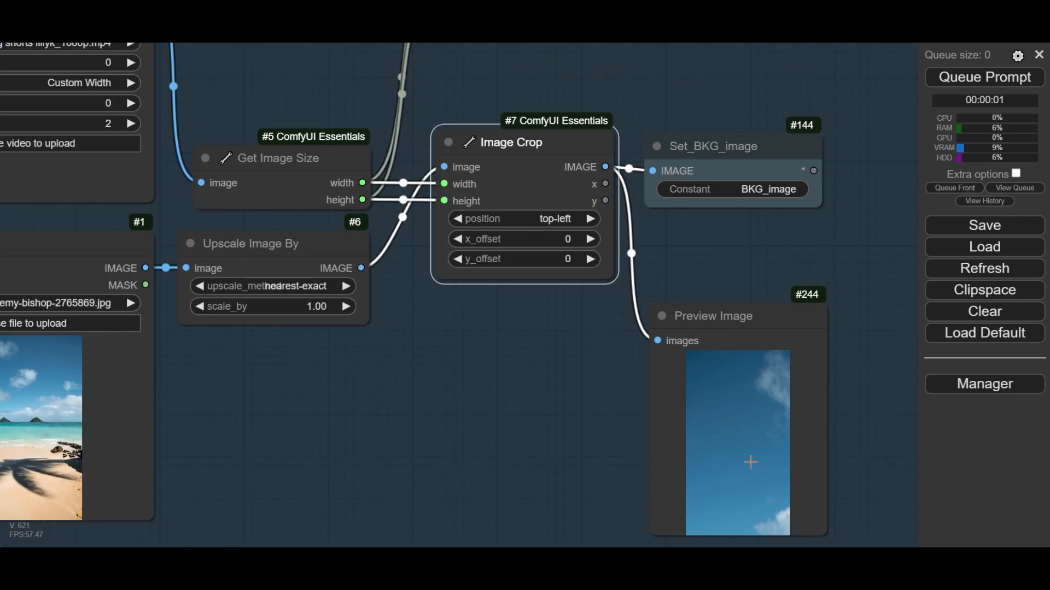
{"action": "scroll", "coordinate": [751, 462], "scroll_direction": "down", "scroll_amount": 2}
{"action": "scroll", "coordinate": [335, 309], "scroll_direction": "up", "scroll_amount": 2}
- Set scale_by to 0.33 in the Upscale Image By node
{"action": "left_click", "coordinate": [402, 335]}
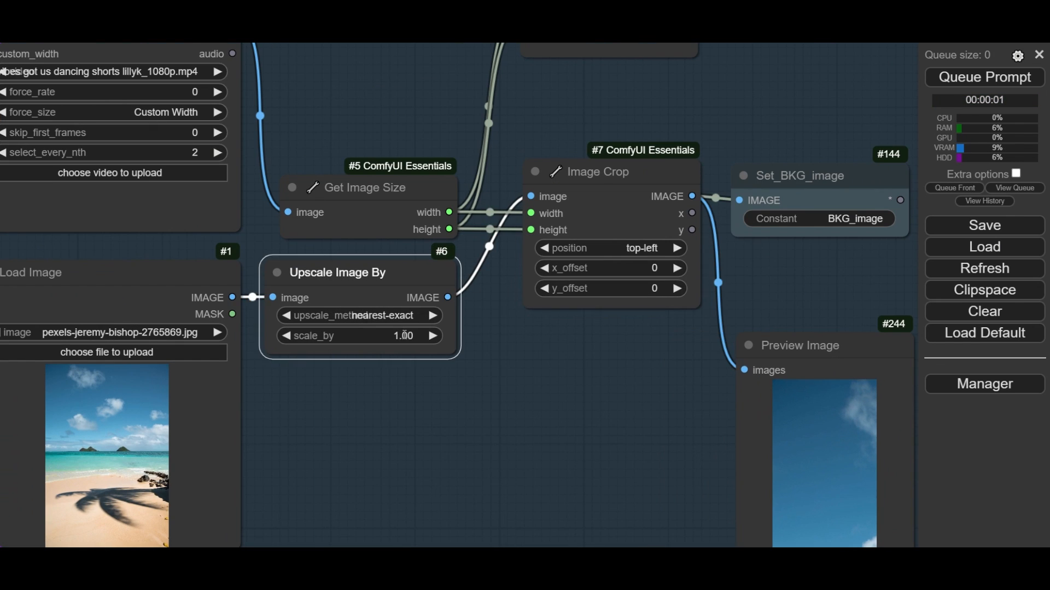
{"action": "left_click", "coordinate": [403, 335]}
{"action": "type", "text": "0.33"}
{"action": "key", "text": "Return"}
- Set the Image Crop node's position to center and its y_offset to -70, and check the new background preview
{"action": "left_click", "coordinate": [642, 252]}
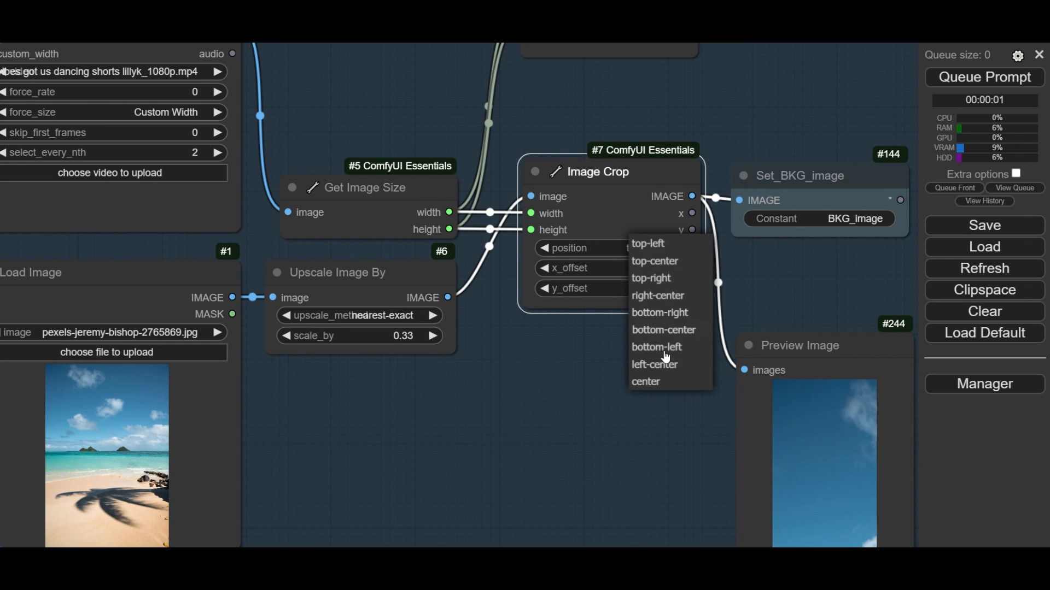
{"action": "left_click", "coordinate": [648, 382]}
{"action": "left_click", "coordinate": [656, 289]}
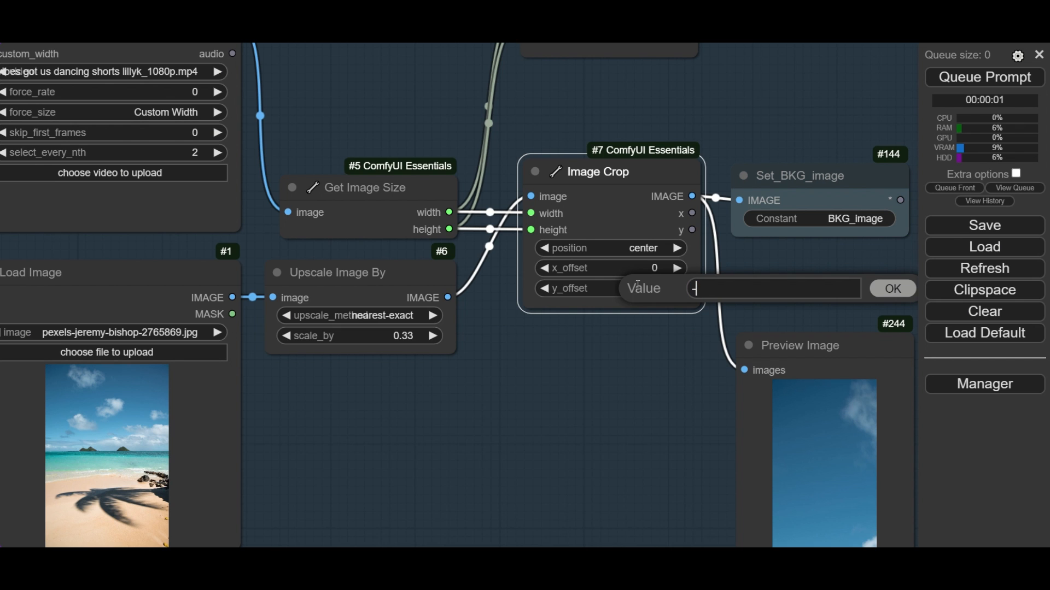
{"action": "key", "text": "Return"}
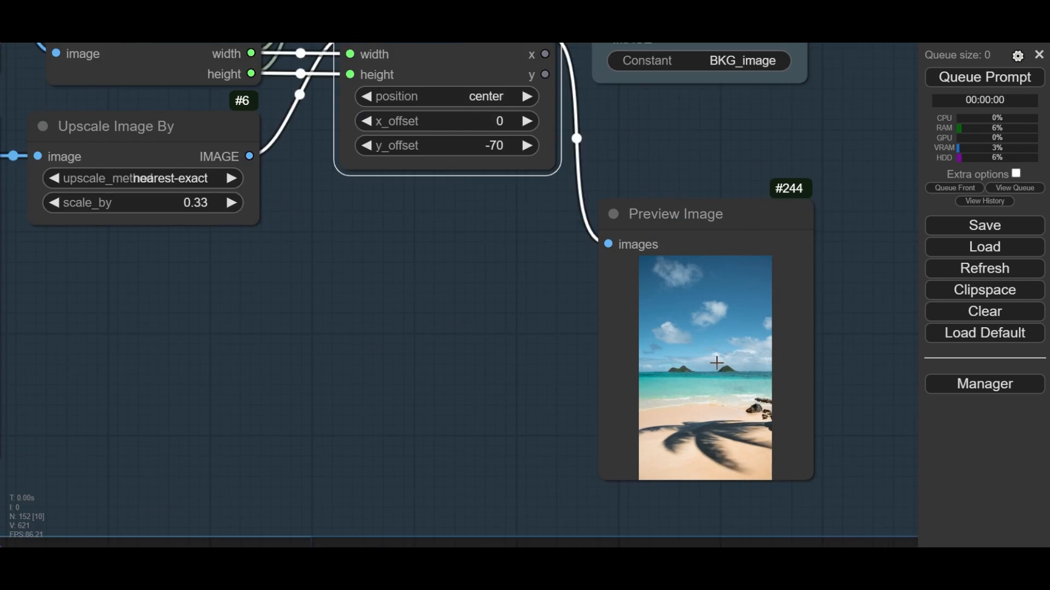
{"action": "scroll", "coordinate": [717, 363], "scroll_direction": "up", "scroll_amount": 4}
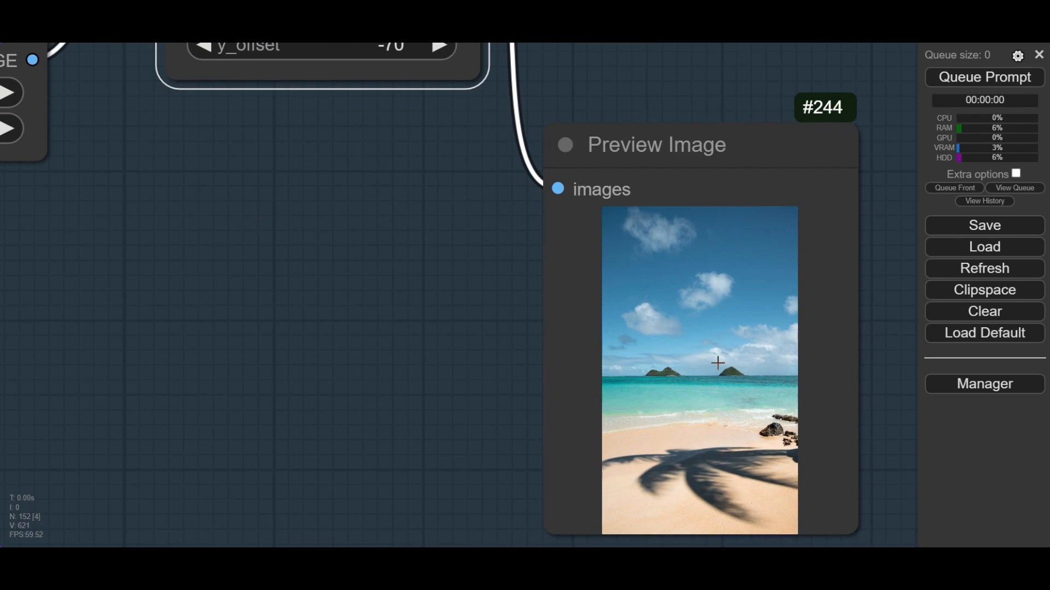
{"action": "scroll", "coordinate": [717, 364], "scroll_direction": "down", "scroll_amount": 8}
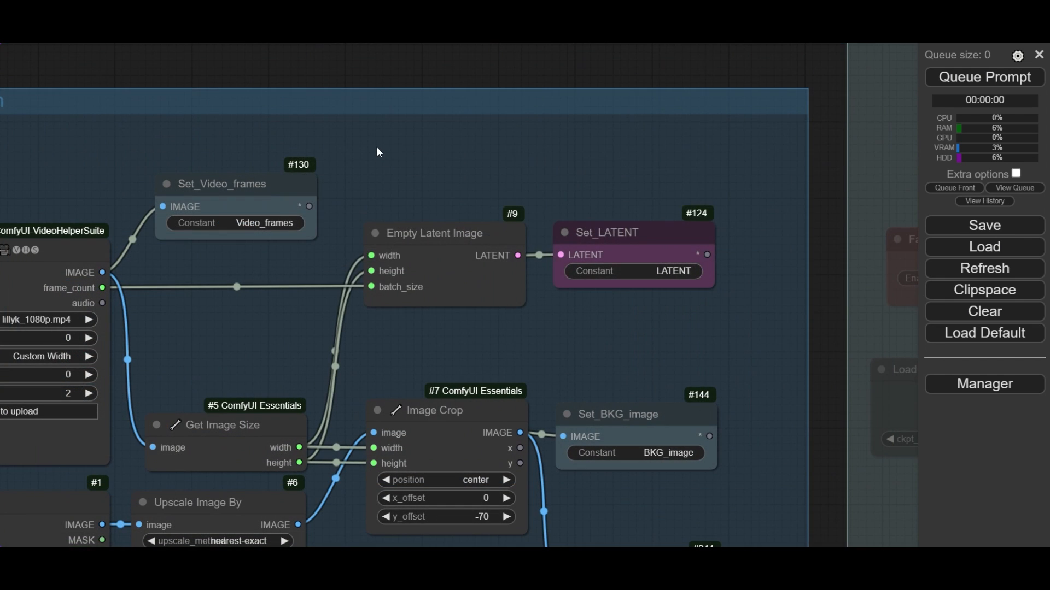
- Add a new Empty Latent Image node above the existing one in the background and video frames preparation group
{"action": "double_click", "coordinate": [375, 148]}
{"action": "type", "text": "empty"}
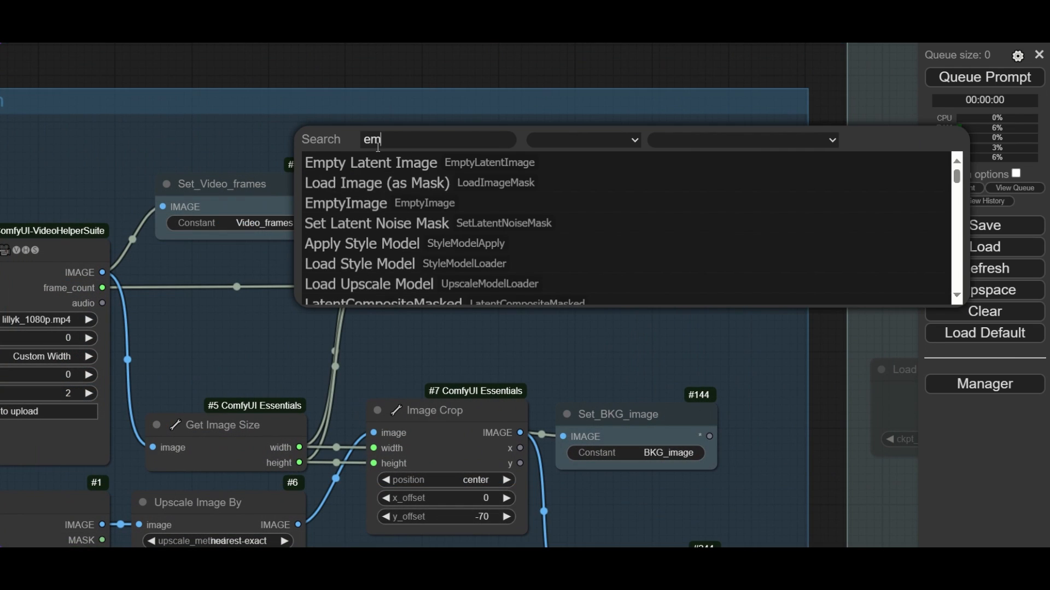
{"action": "left_click", "coordinate": [383, 161]}
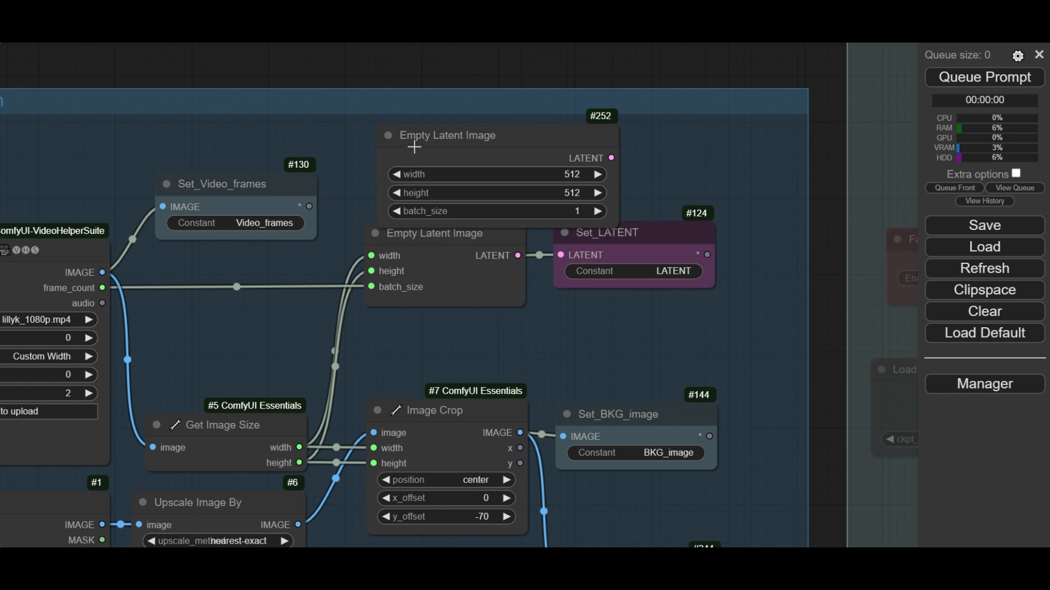
{"action": "left_click_drag", "start_coordinate": [454, 144], "coordinate": [445, 146]}
- Convert the new Empty Latent Image node's width, height and batch_size to inputs, and move it clear of the existing node
{"action": "right_click", "coordinate": [455, 175]}
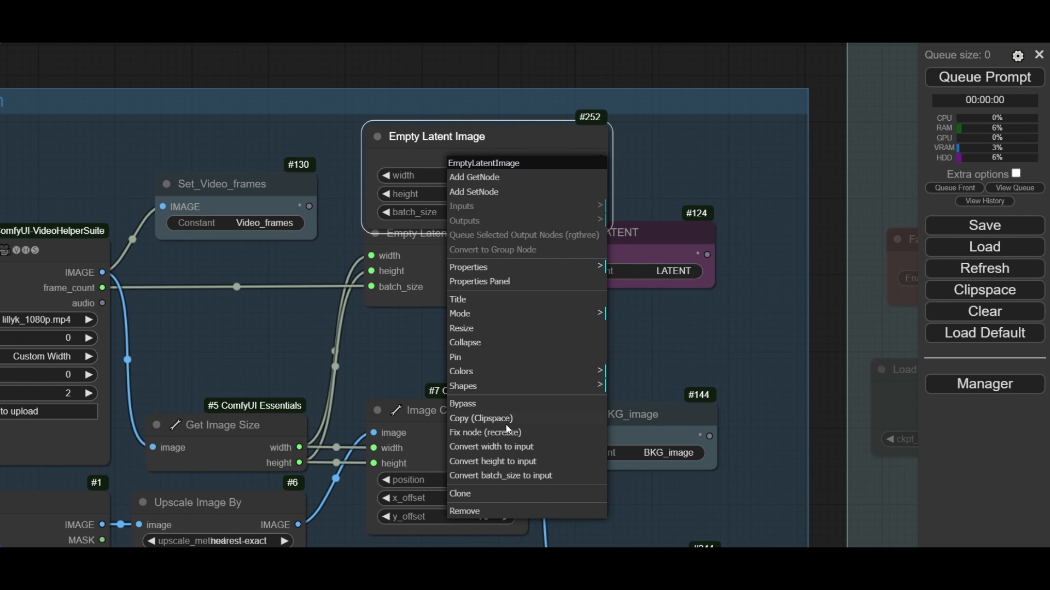
{"action": "left_click", "coordinate": [500, 448]}
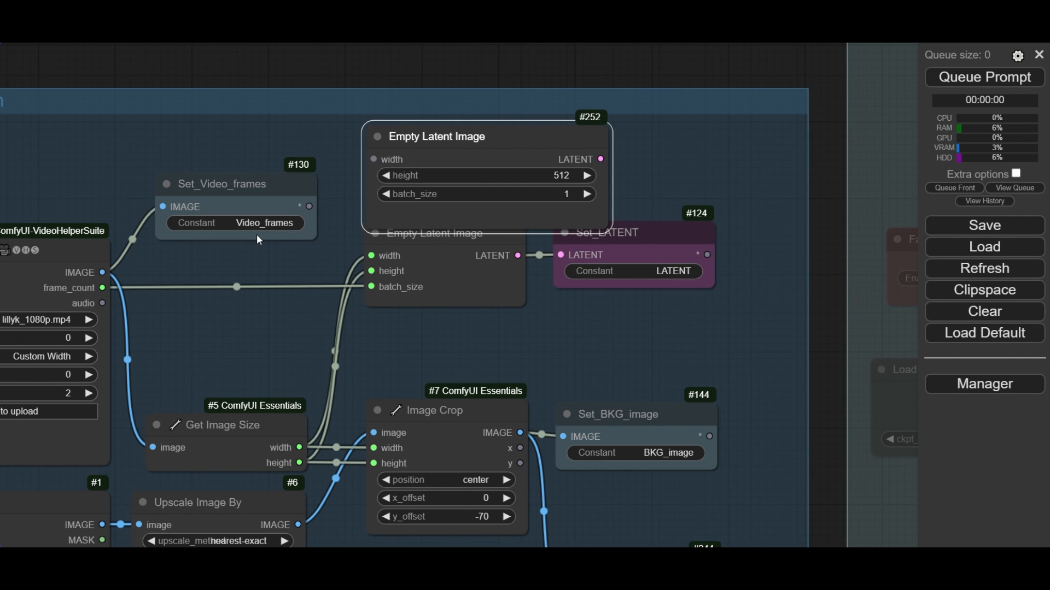
{"action": "right_click", "coordinate": [428, 180]}
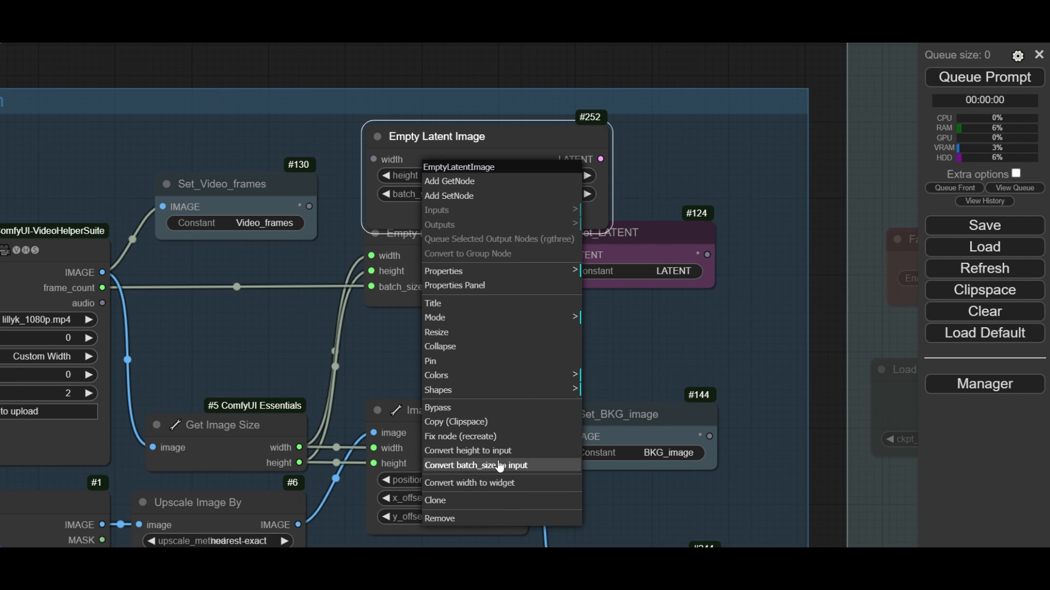
{"action": "left_click", "coordinate": [438, 449]}
{"action": "right_click", "coordinate": [449, 191]}
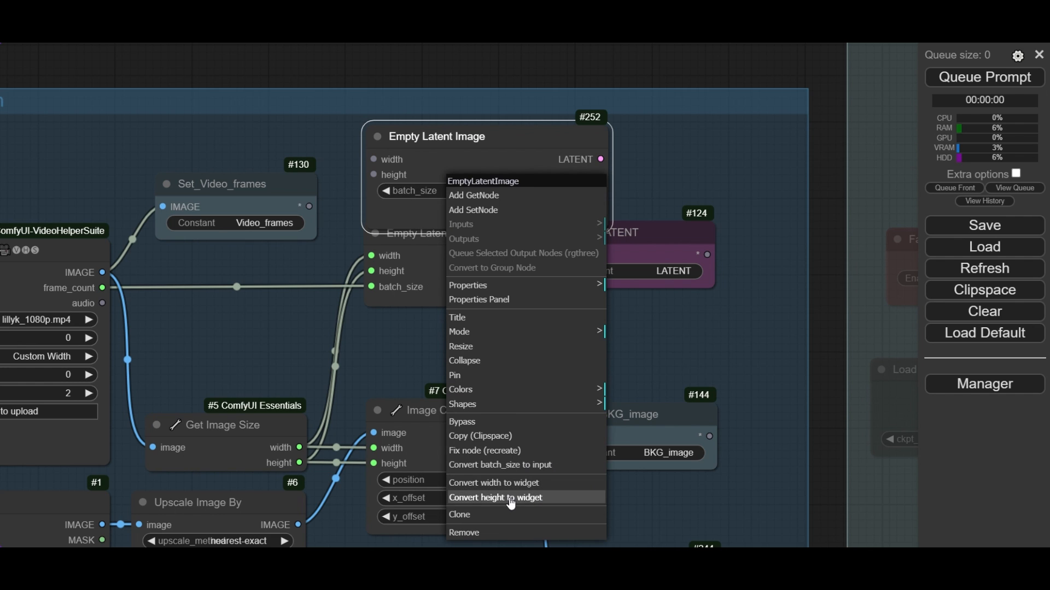
{"action": "left_click", "coordinate": [509, 470]}
{"action": "left_click_drag", "start_coordinate": [422, 136], "coordinate": [416, 120]}
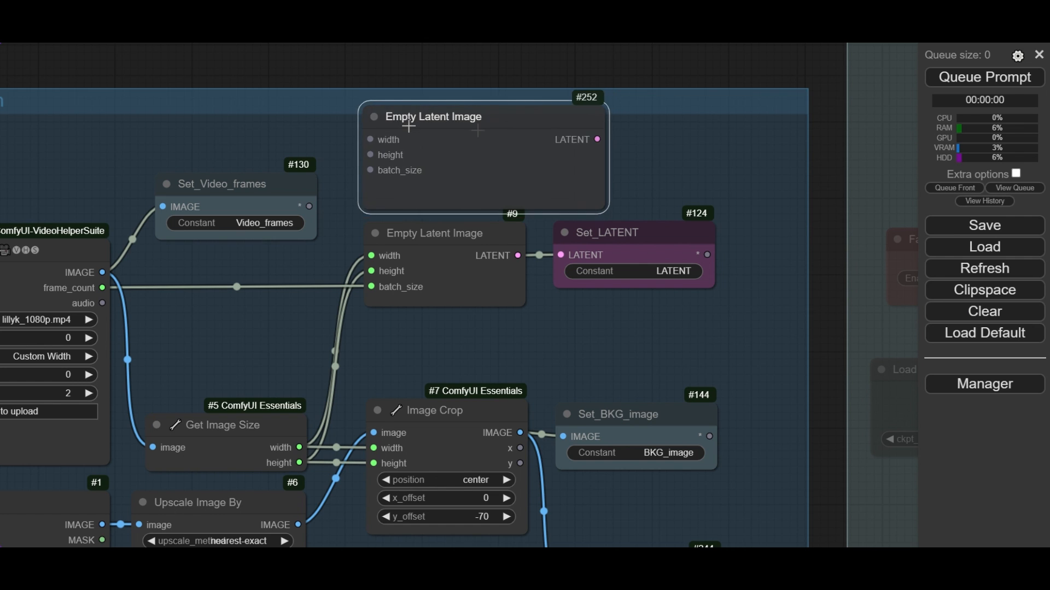
- Examine the connected Empty Latent Image and Set_LATENT nodes and the cropped background's Preview Image node
{"action": "left_click", "coordinate": [463, 234]}
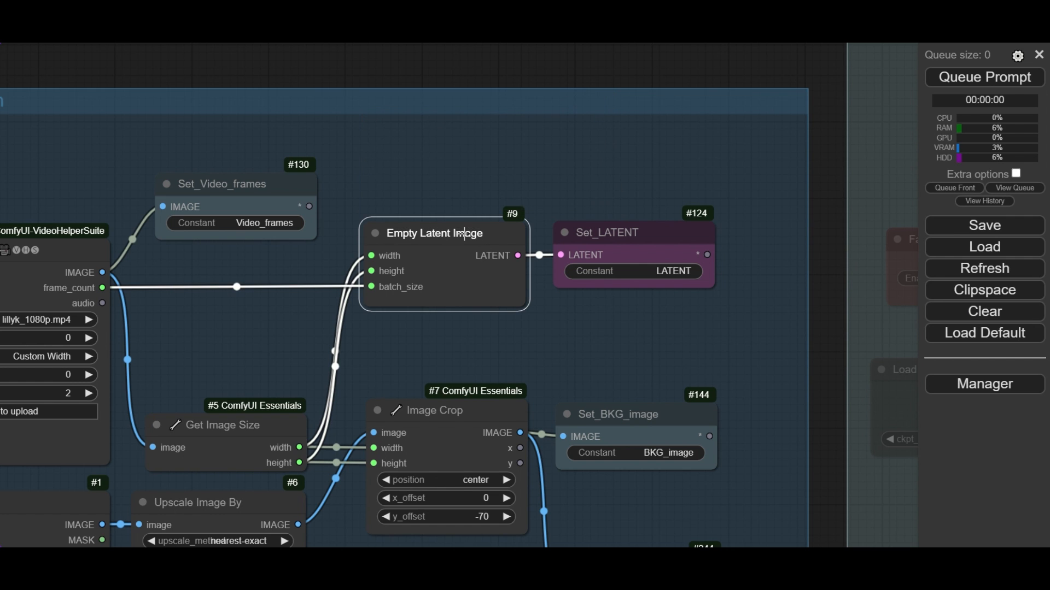
{"action": "left_click", "coordinate": [627, 233]}
{"action": "scroll", "coordinate": [634, 255], "scroll_direction": "up", "scroll_amount": 5}
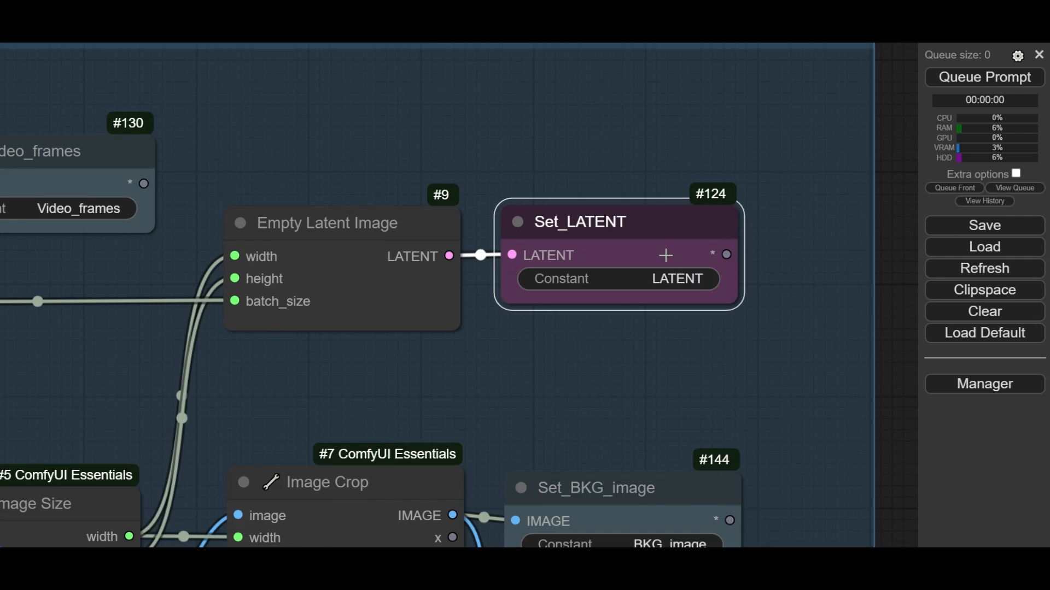
{"action": "scroll", "coordinate": [634, 259], "scroll_direction": "down", "scroll_amount": 10}
{"action": "left_click_drag", "start_coordinate": [626, 343], "coordinate": [487, 231]}
{"action": "scroll", "coordinate": [340, 282], "scroll_direction": "up", "scroll_amount": 5}
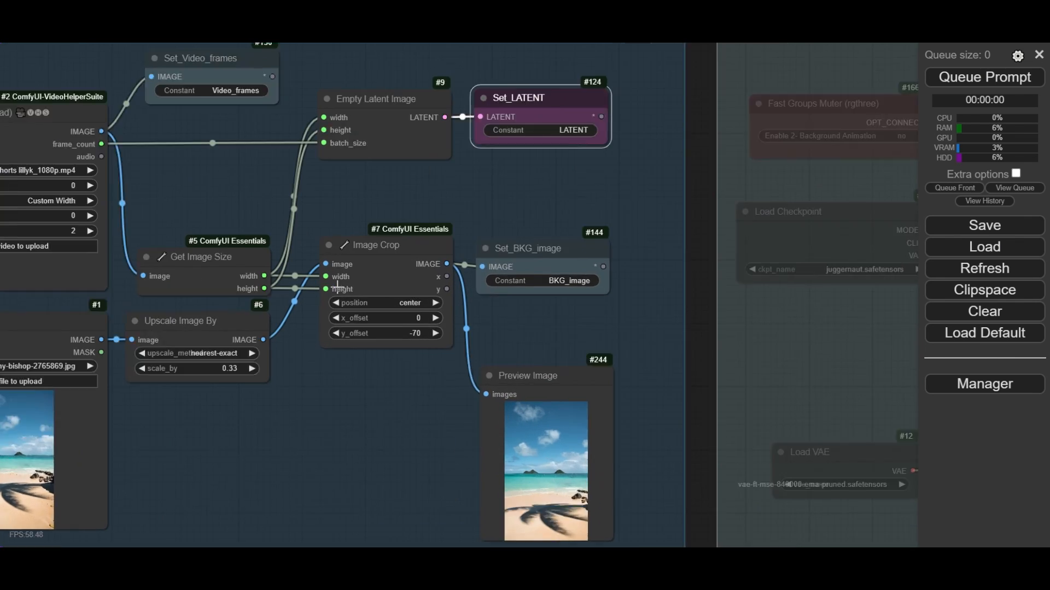
{"action": "left_click_drag", "start_coordinate": [618, 186], "coordinate": [547, 129]}
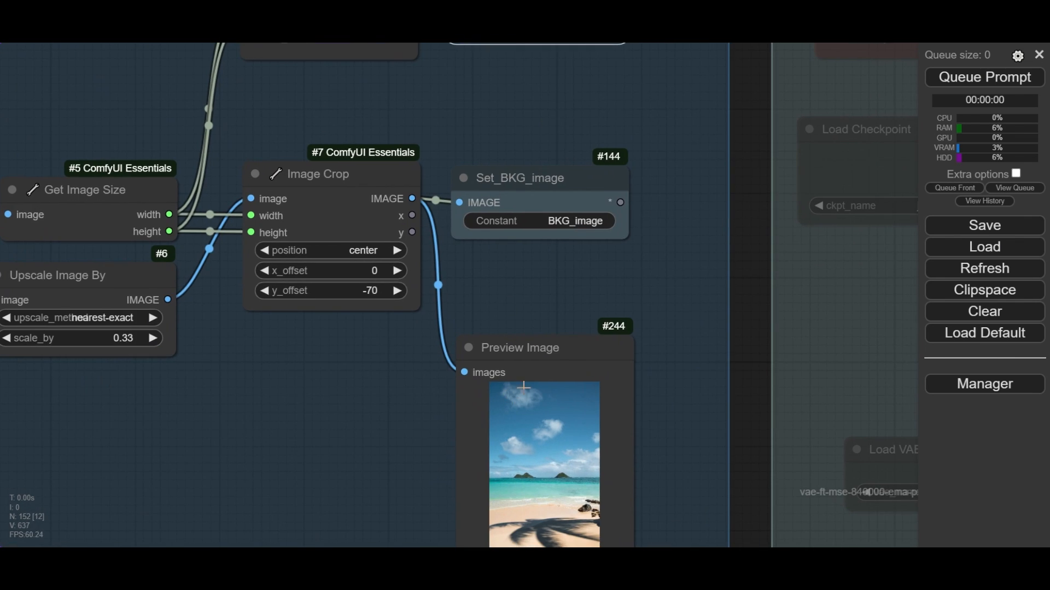
{"action": "left_click", "coordinate": [530, 355]}
{"action": "left_click_drag", "start_coordinate": [671, 392], "coordinate": [670, 371]}
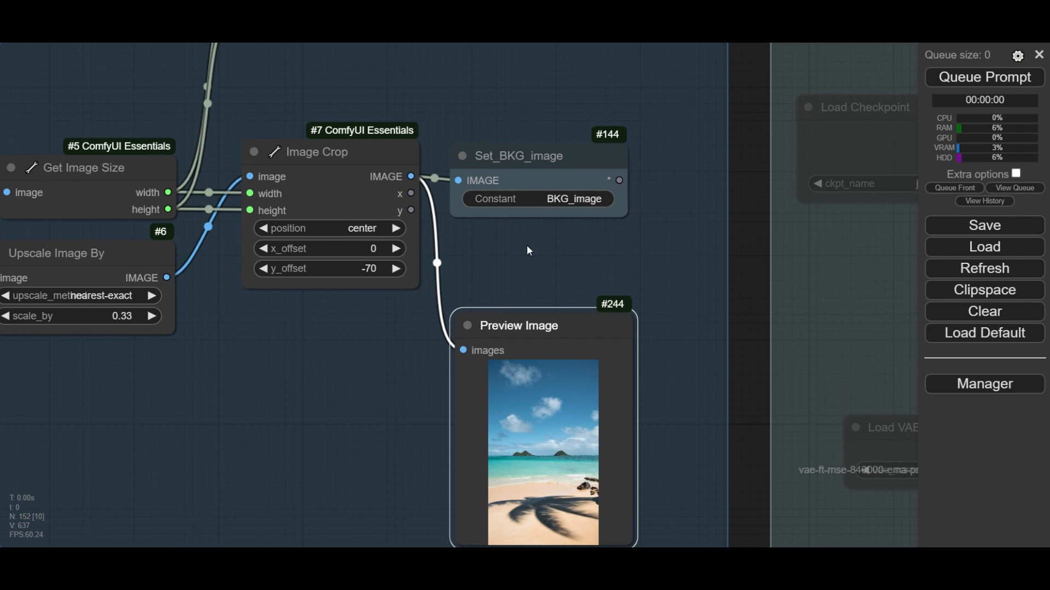
- Enable the 2- Background Animation group in its Fast Groups Muter node
{"action": "scroll", "coordinate": [503, 160], "scroll_direction": "down", "scroll_amount": 10}
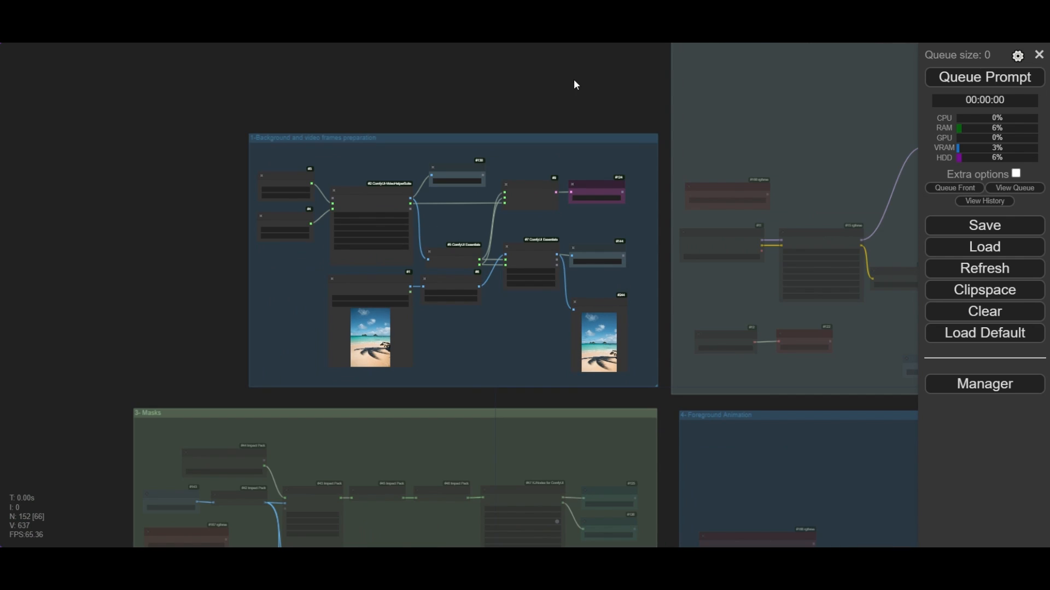
{"action": "left_click_drag", "start_coordinate": [573, 79], "coordinate": [67, 123]}
{"action": "scroll", "coordinate": [179, 262], "scroll_direction": "up", "scroll_amount": 6}
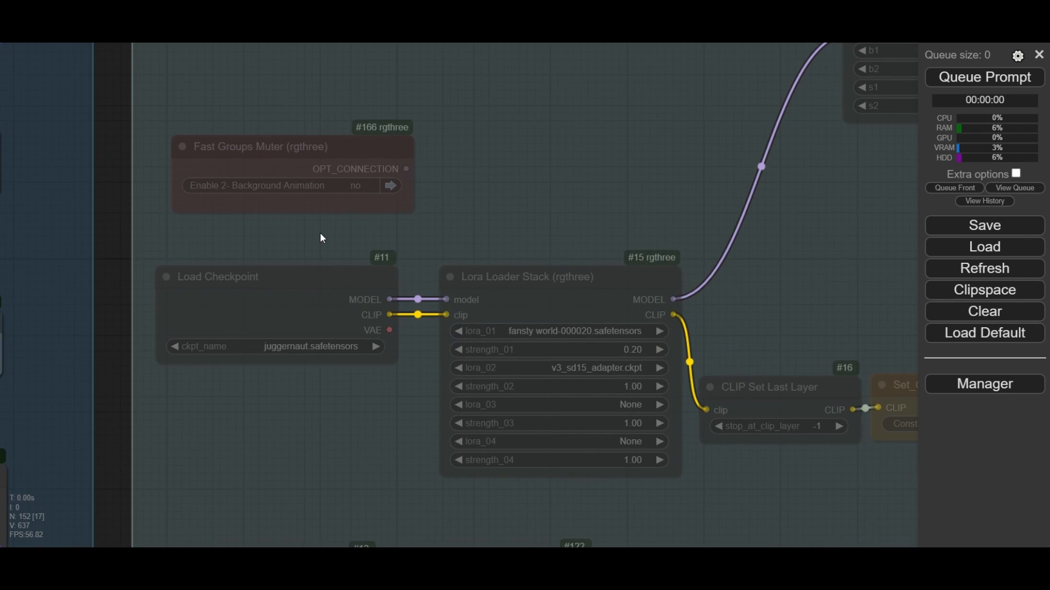
{"action": "left_click", "coordinate": [383, 174]}
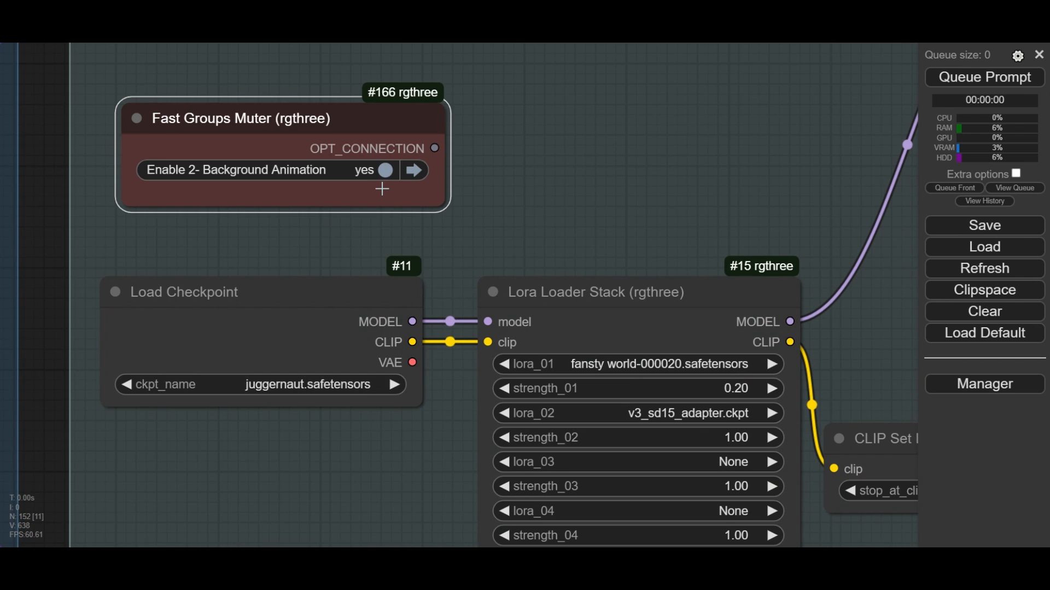
- Choose juggernaut.safetensors as the checkpoint in the Load Checkpoint node of the Background Animation group
{"action": "scroll", "coordinate": [383, 189], "scroll_direction": "down", "scroll_amount": 3}
{"action": "left_click_drag", "start_coordinate": [493, 189], "coordinate": [479, 157]}
{"action": "scroll", "coordinate": [281, 276], "scroll_direction": "up", "scroll_amount": 3}
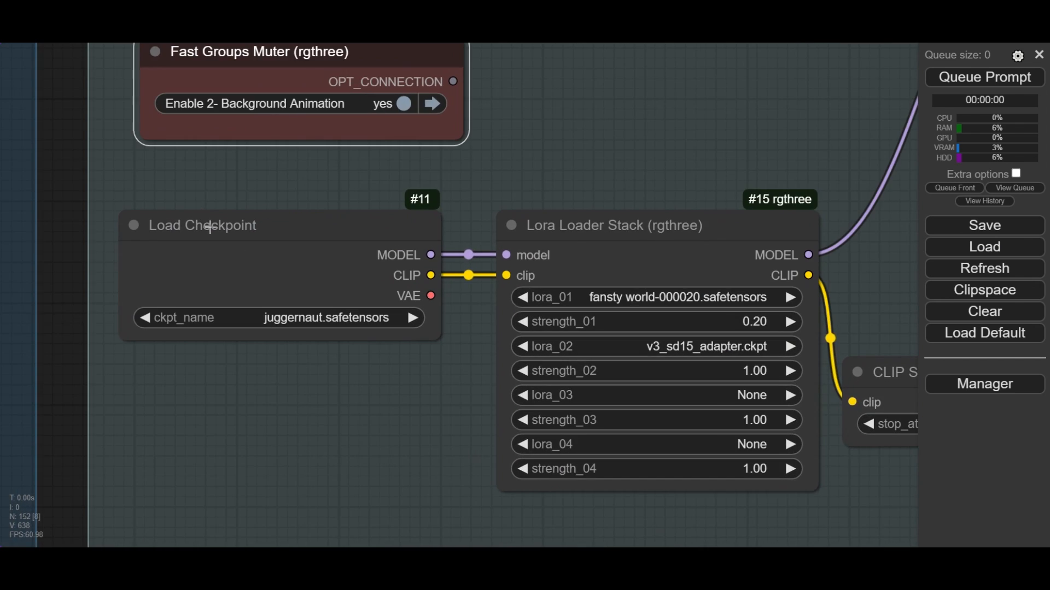
{"action": "left_click", "coordinate": [219, 259]}
{"action": "left_click_drag", "start_coordinate": [240, 432], "coordinate": [312, 396]}
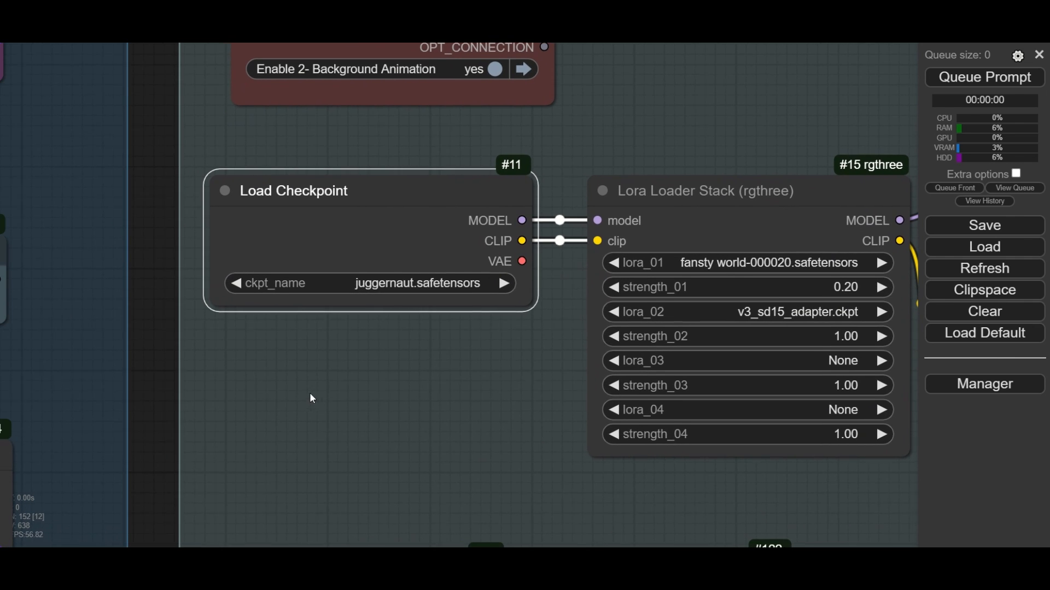
{"action": "left_click", "coordinate": [398, 290]}
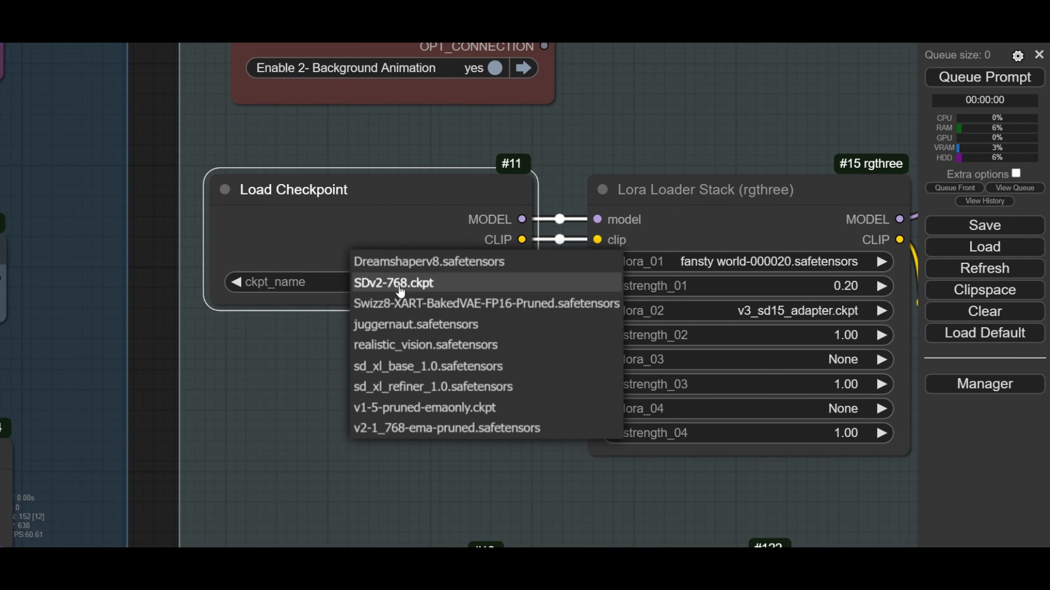
{"action": "left_click", "coordinate": [433, 326]}
{"action": "left_click", "coordinate": [434, 338]}
- Examine the Lora Loader Stack node and the Load VAE node connected to Set_VAE
{"action": "left_click_drag", "start_coordinate": [468, 368], "coordinate": [230, 346]}
{"action": "left_click", "coordinate": [414, 174]}
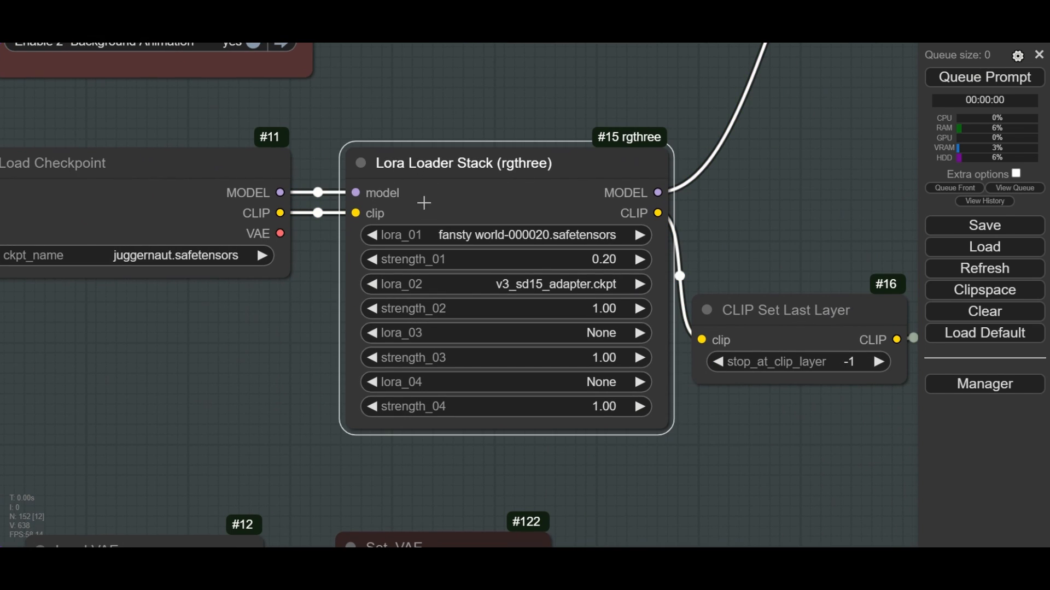
{"action": "left_click_drag", "start_coordinate": [268, 405], "coordinate": [410, 207]}
{"action": "scroll", "coordinate": [255, 355], "scroll_direction": "up", "scroll_amount": 2}
{"action": "left_click", "coordinate": [258, 354]}
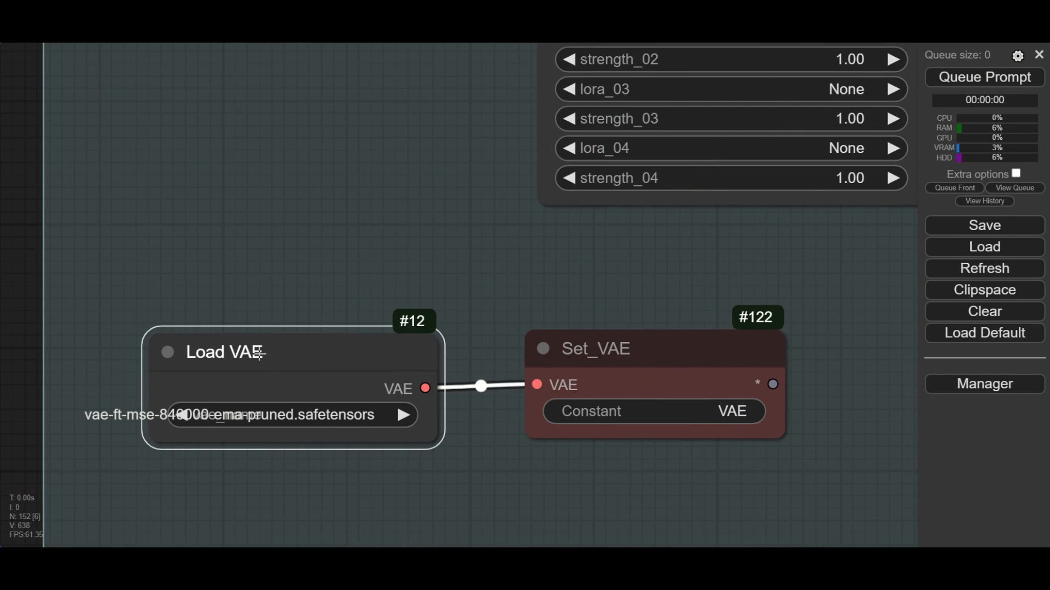
{"action": "left_click_drag", "start_coordinate": [308, 232], "coordinate": [332, 139]}
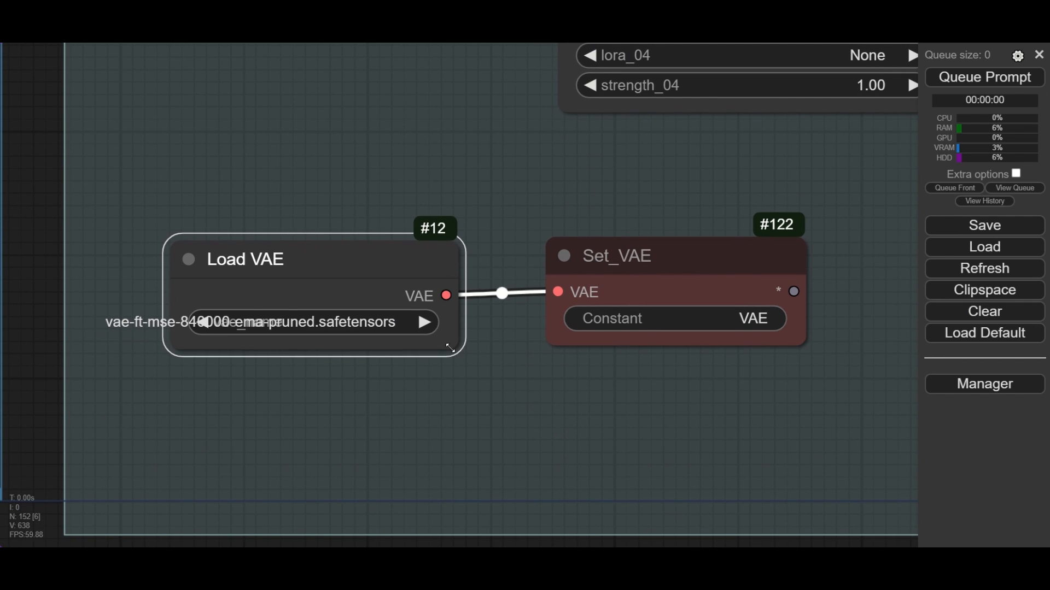
{"action": "left_click_drag", "start_coordinate": [465, 348], "coordinate": [441, 334]}
{"action": "left_click_drag", "start_coordinate": [579, 396], "coordinate": [297, 402]}
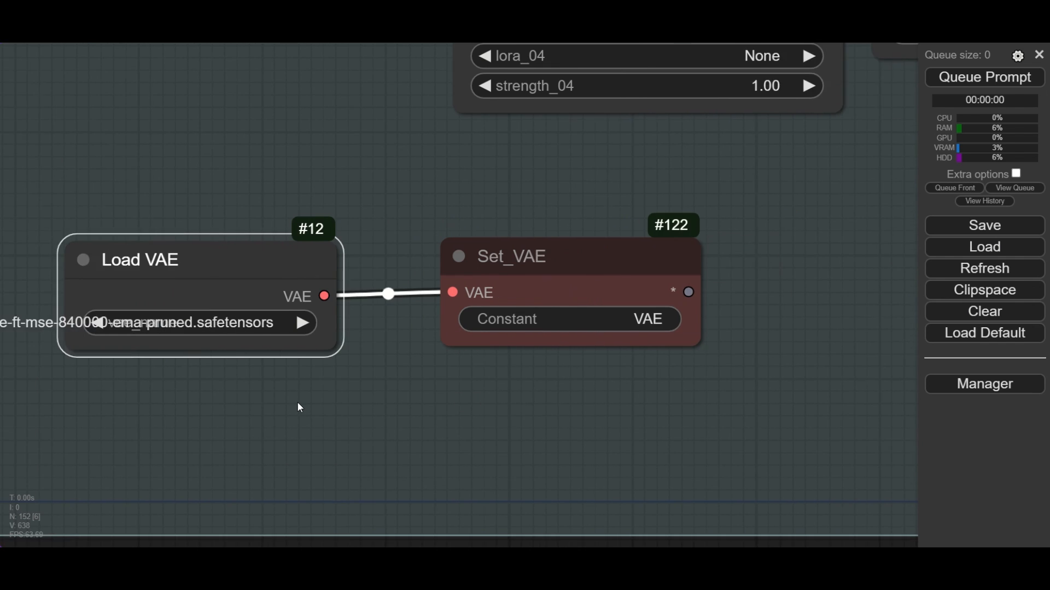
{"action": "left_click", "coordinate": [370, 263]}
- Set strength_01 to 0.2 for the fansty world LoRA in the Lora Loader Stack node
{"action": "scroll", "coordinate": [372, 271], "scroll_direction": "down", "scroll_amount": 9}
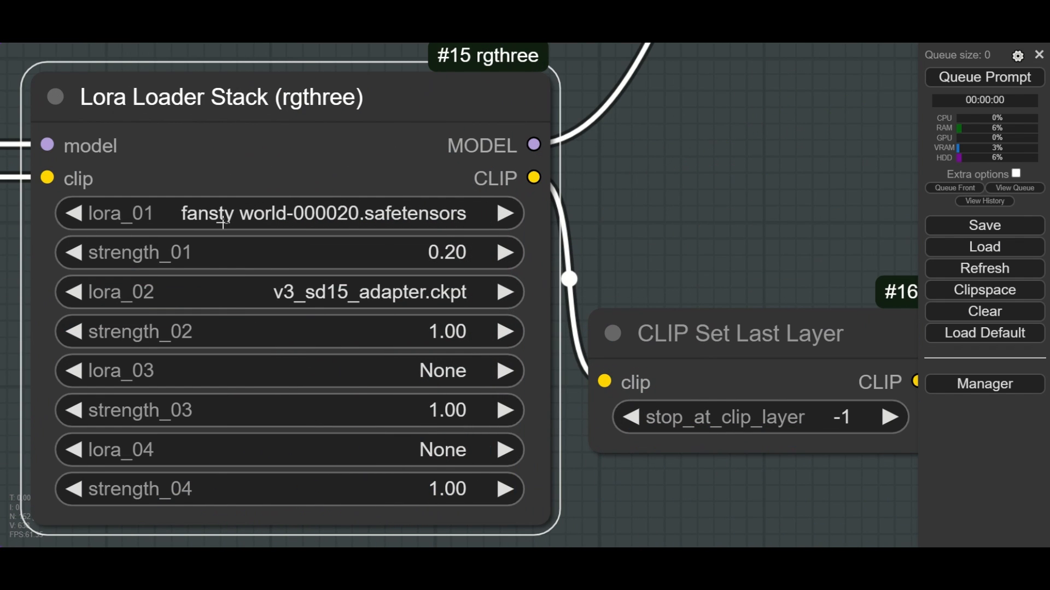
{"action": "left_click", "coordinate": [458, 251]}
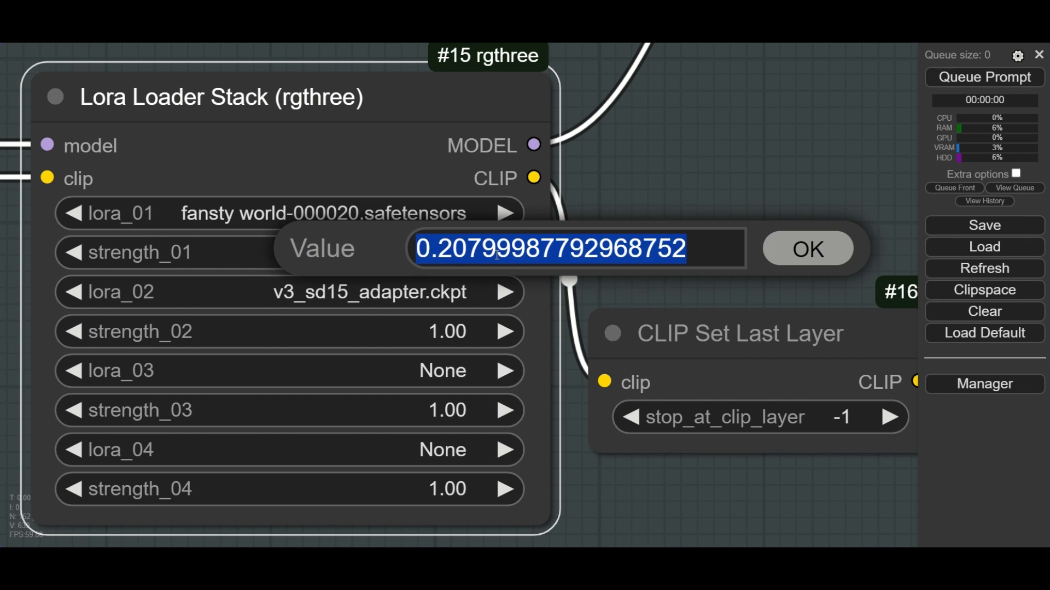
{"action": "type", "text": "0.2"}
{"action": "key", "text": "Return"}
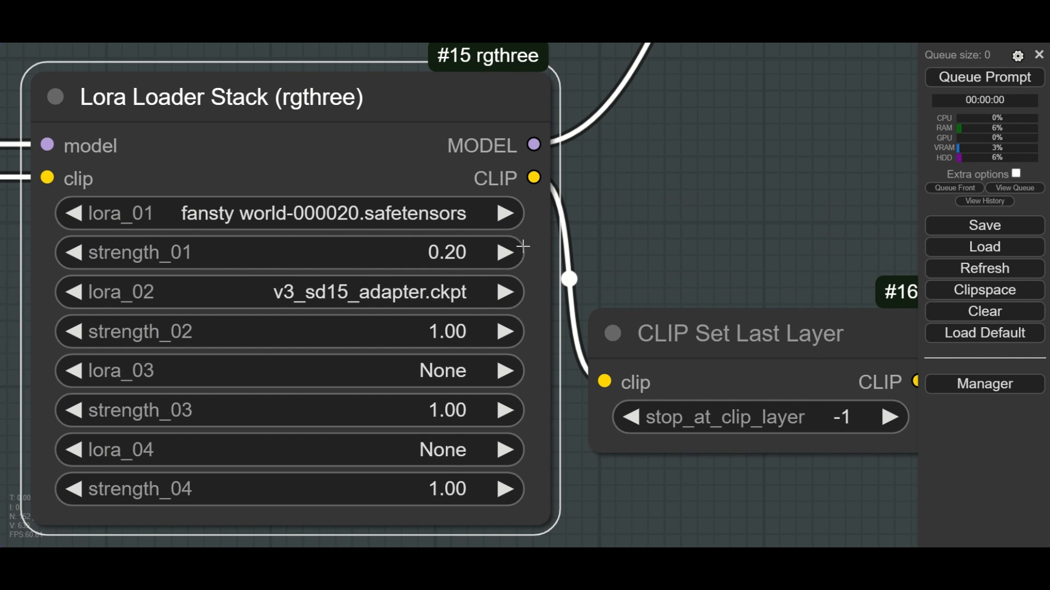
- Choose v3_sd15_adapter.ckpt as lora_02 in the Lora Loader Stack and keep its strength_02 at 1
{"action": "left_click", "coordinate": [387, 291]}
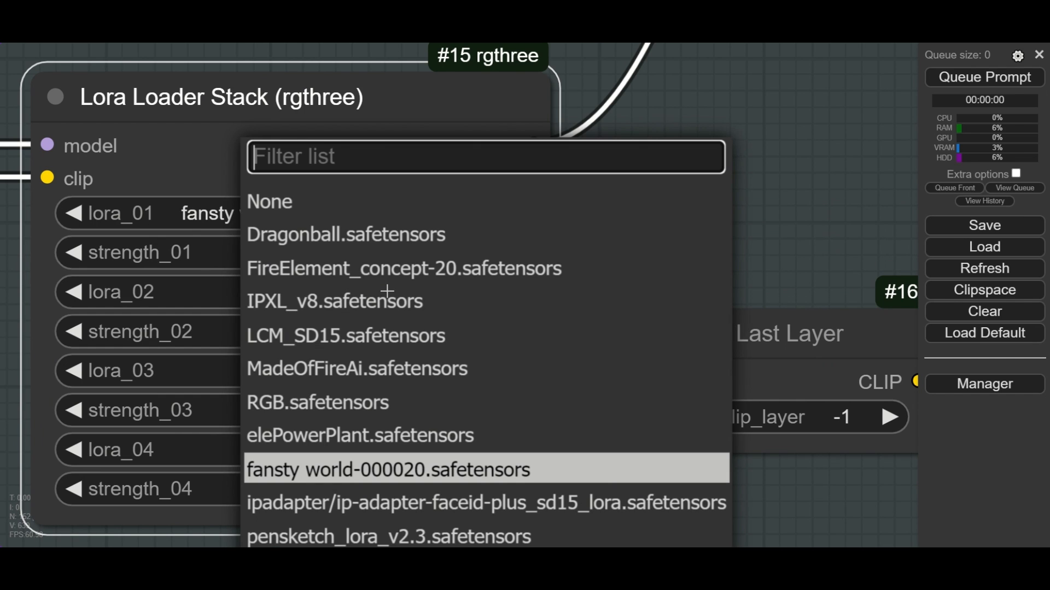
{"action": "scroll", "coordinate": [457, 394], "scroll_direction": "down", "scroll_amount": 2}
{"action": "scroll", "coordinate": [453, 438], "scroll_direction": "down", "scroll_amount": 2}
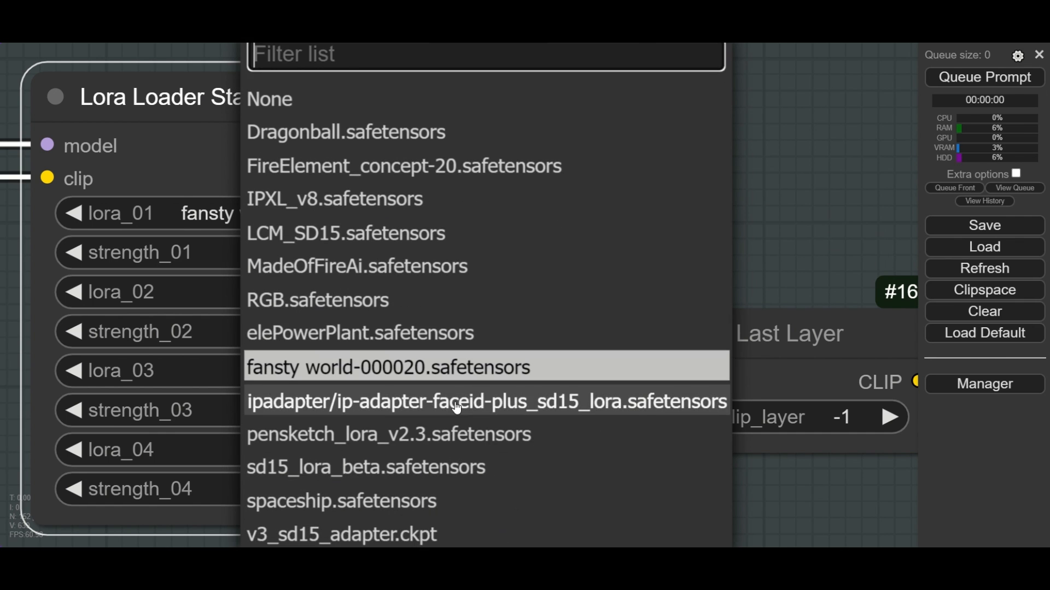
{"action": "left_click", "coordinate": [409, 483]}
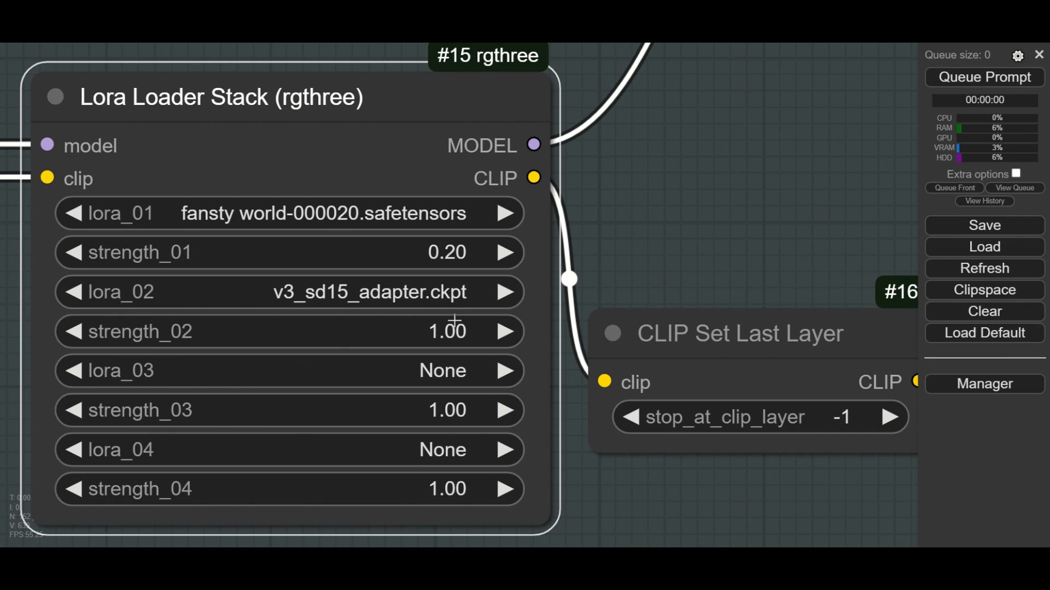
{"action": "left_click", "coordinate": [463, 334]}
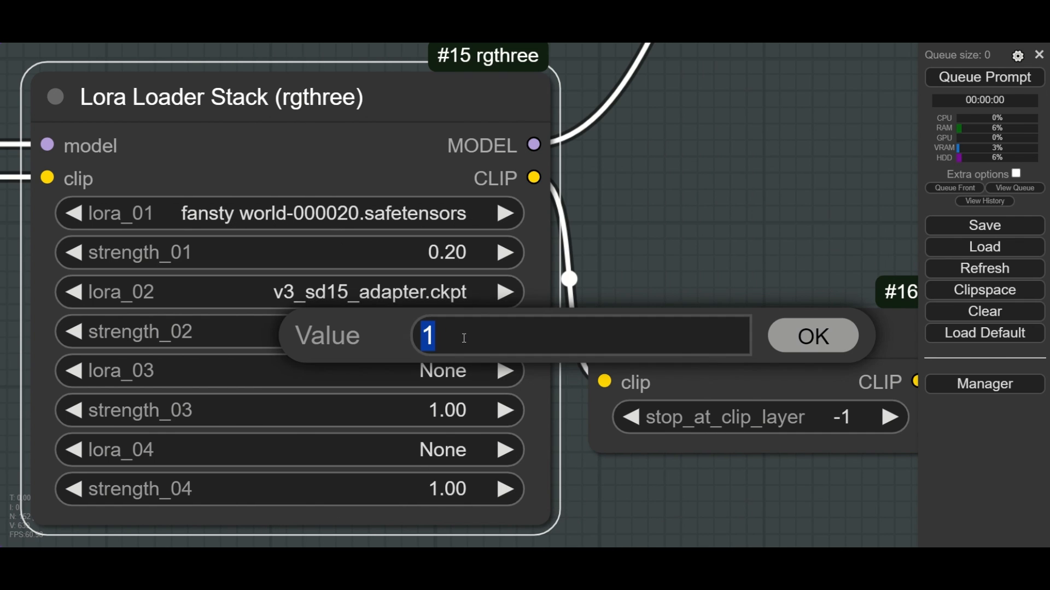
{"action": "left_click", "coordinate": [814, 338]}
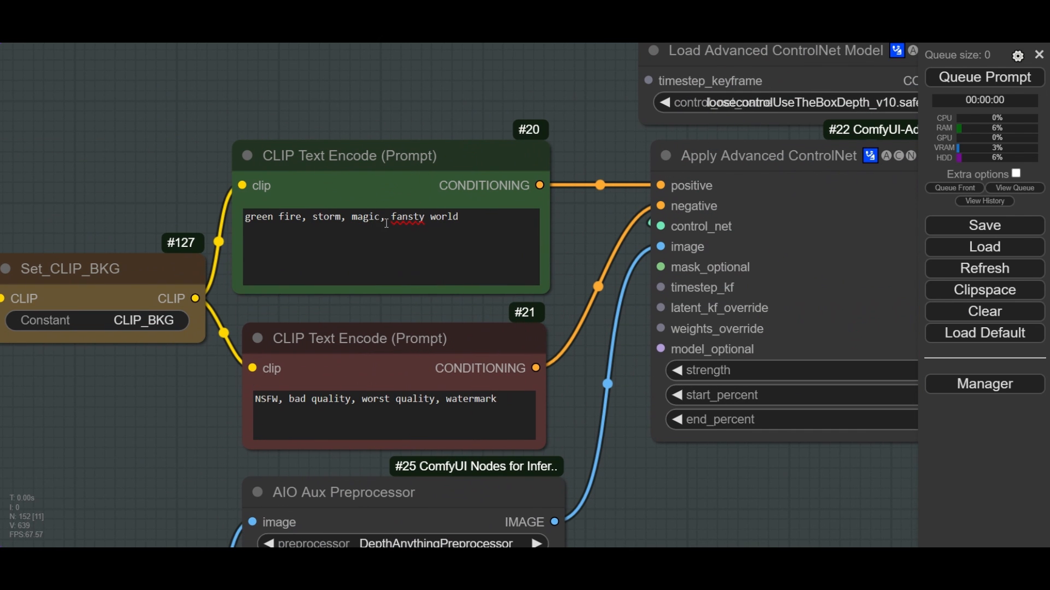
- Change the positive prompt to "beach, calm, clouds moving, fansty world" and select the negative prompt node
{"action": "left_click_drag", "start_coordinate": [386, 223], "coordinate": [192, 223]}
{"action": "key", "text": "BackSpace"}
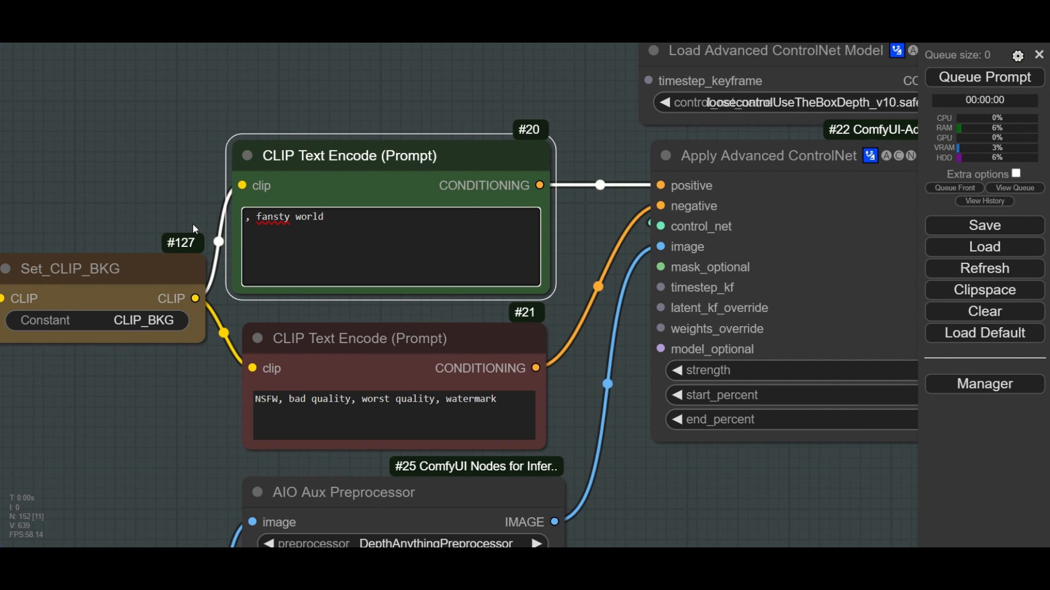
{"action": "type", "text": "beach, calm,"}
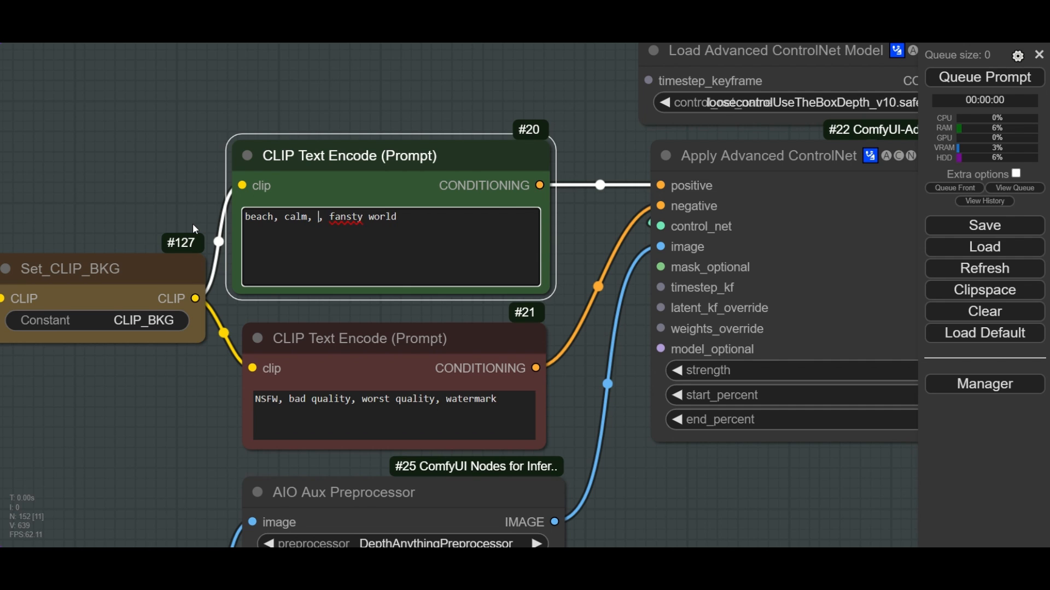
{"action": "type", "text": " clouds "}
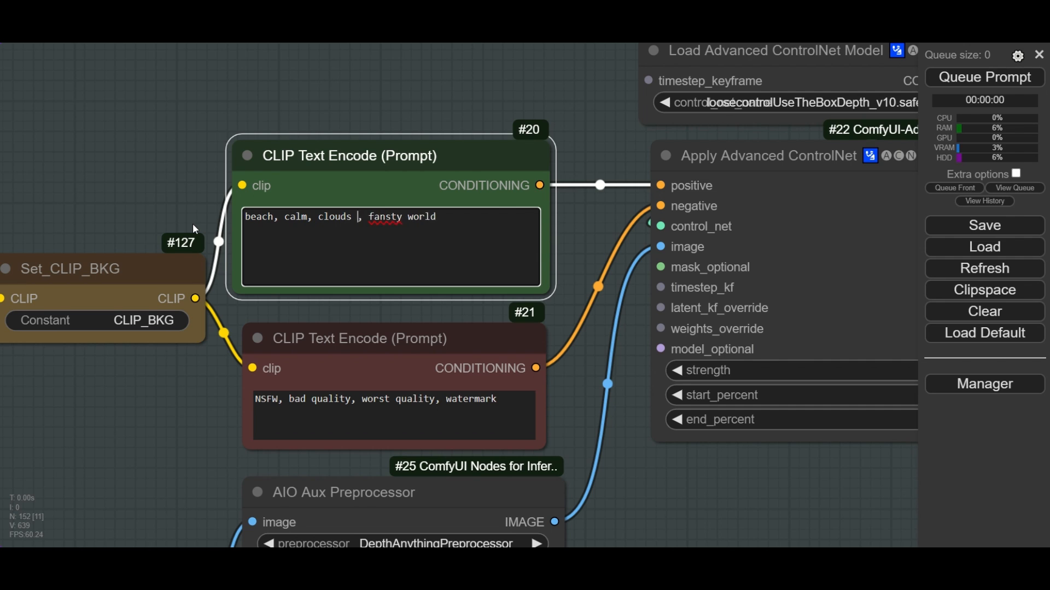
{"action": "type", "text": "moving"}
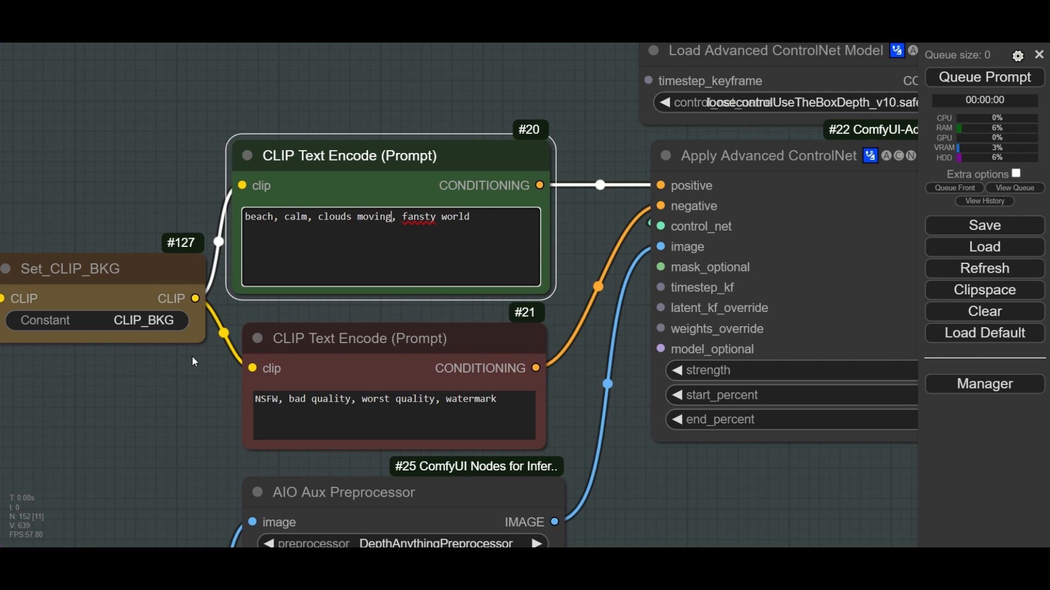
{"action": "left_click", "coordinate": [194, 405]}
{"action": "left_click", "coordinate": [310, 343]}
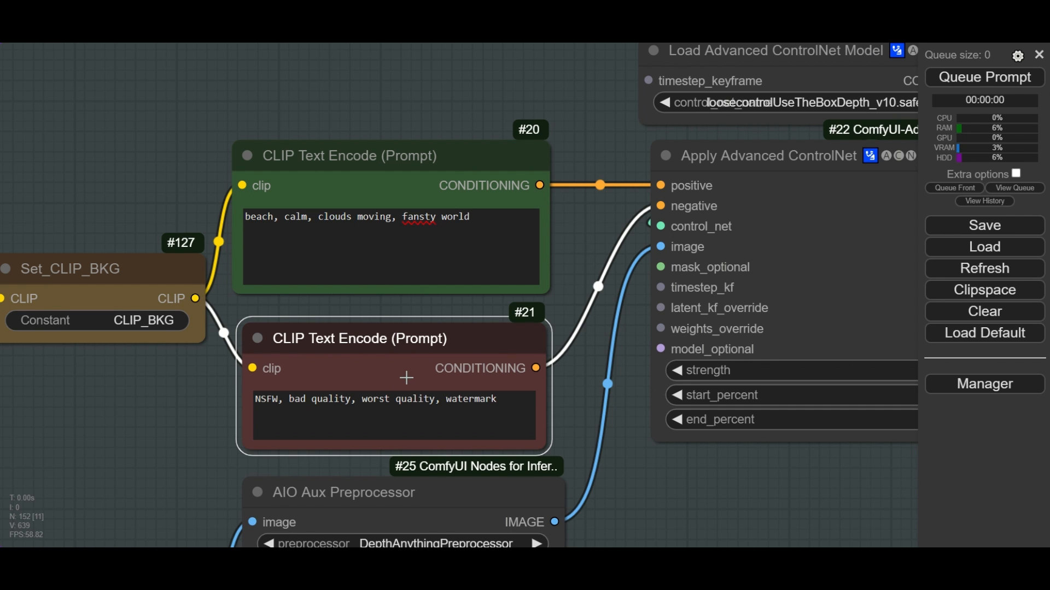
- Choose loosecontrolUseTheBoxDepth_v10.safetensors as the model in the first Load Advanced ControlNet Model node
{"action": "scroll", "coordinate": [406, 378], "scroll_direction": "down", "scroll_amount": 3}
{"action": "scroll", "coordinate": [694, 219], "scroll_direction": "up", "scroll_amount": 4}
{"action": "left_click", "coordinate": [425, 124]}
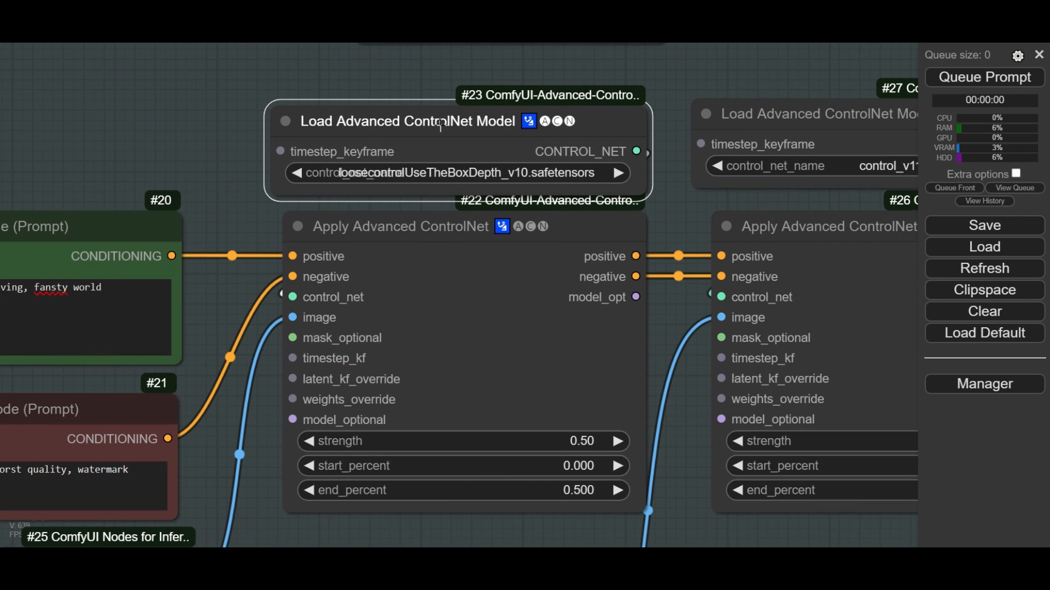
{"action": "left_click", "coordinate": [477, 171]}
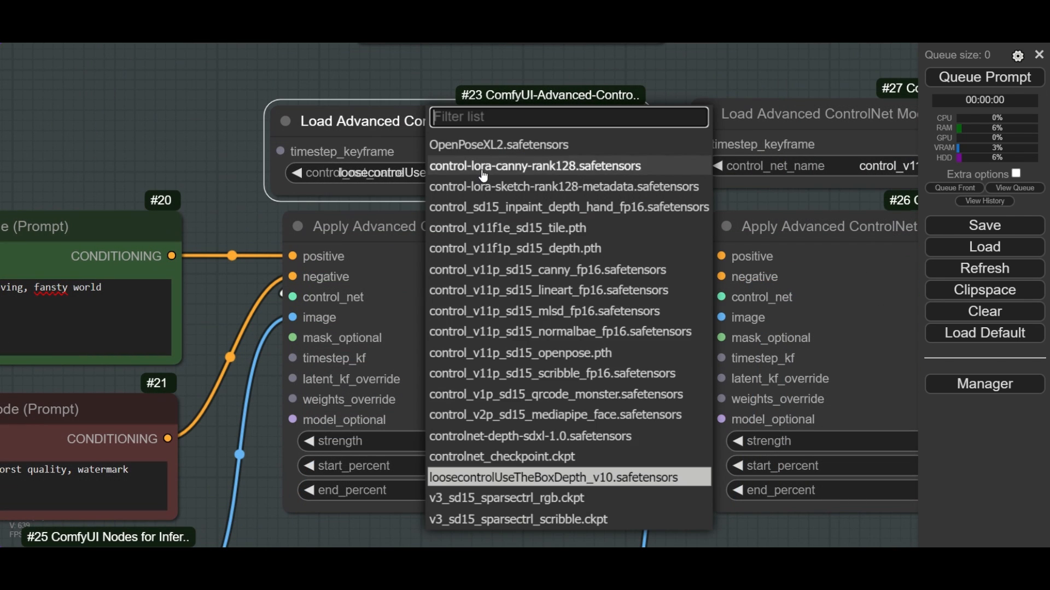
{"action": "left_click", "coordinate": [633, 486]}
{"action": "left_click_drag", "start_coordinate": [413, 71], "coordinate": [573, 68]}
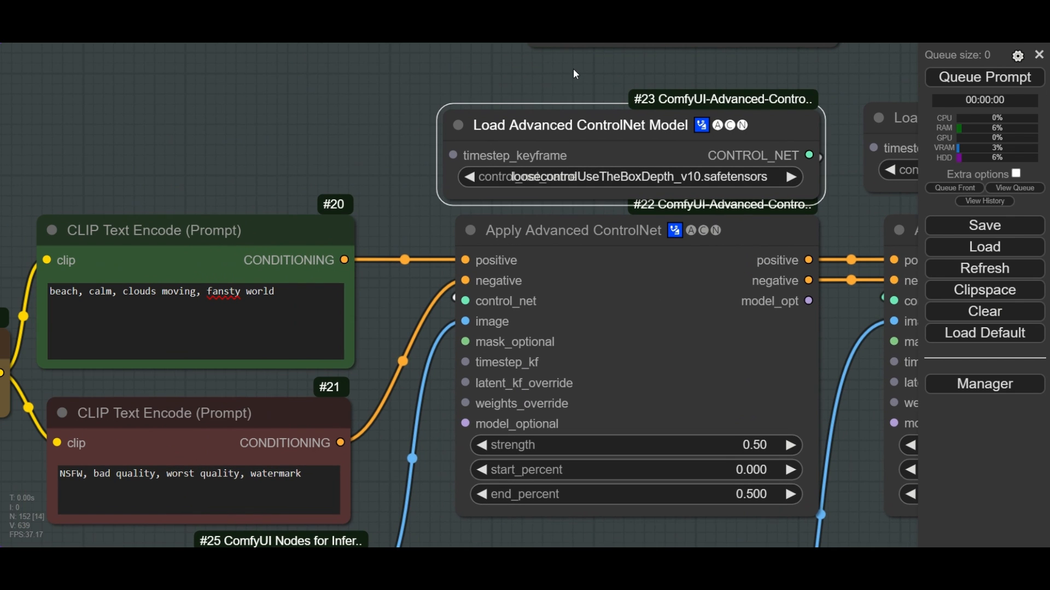
- Choose control_v11f1e_sd15_tile.pth as control_net_name in the second Load Advanced ControlNet Model node
{"action": "left_click_drag", "start_coordinate": [572, 107], "coordinate": [163, 96]}
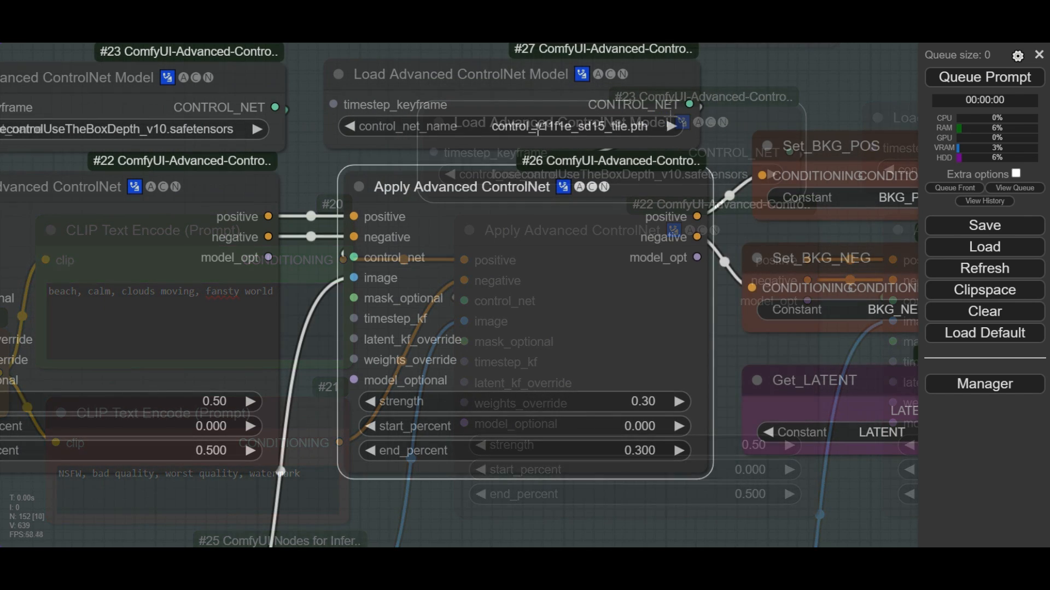
{"action": "left_click", "coordinate": [495, 126]}
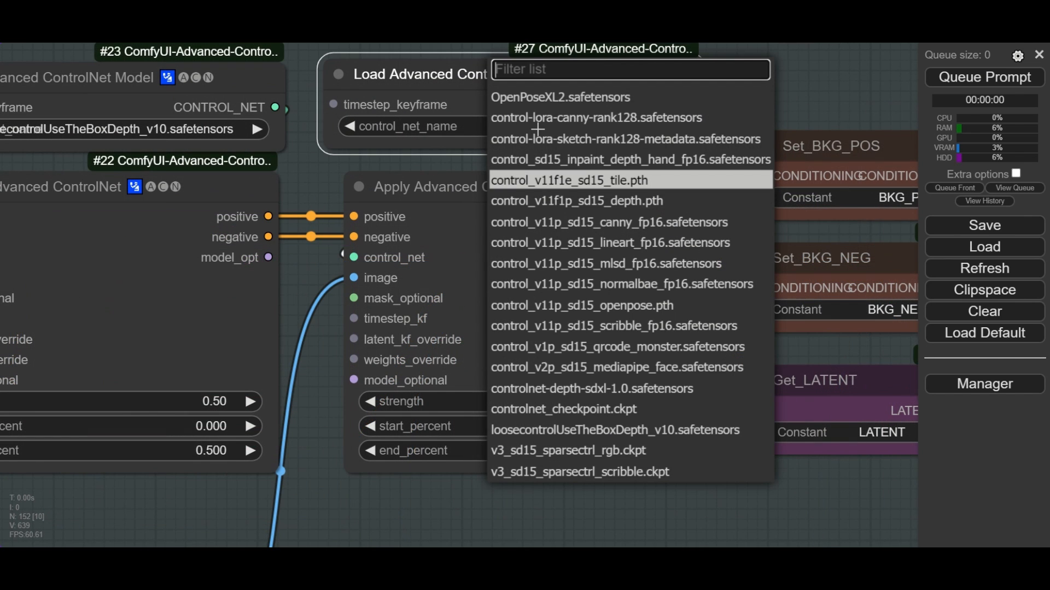
{"action": "left_click", "coordinate": [638, 185]}
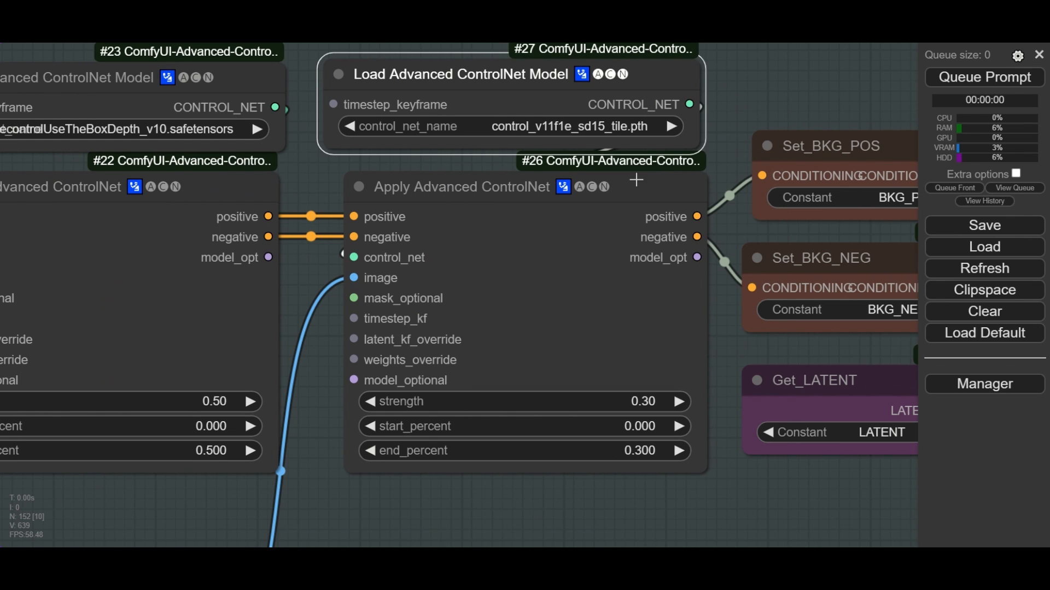
{"action": "left_click", "coordinate": [324, 187]}
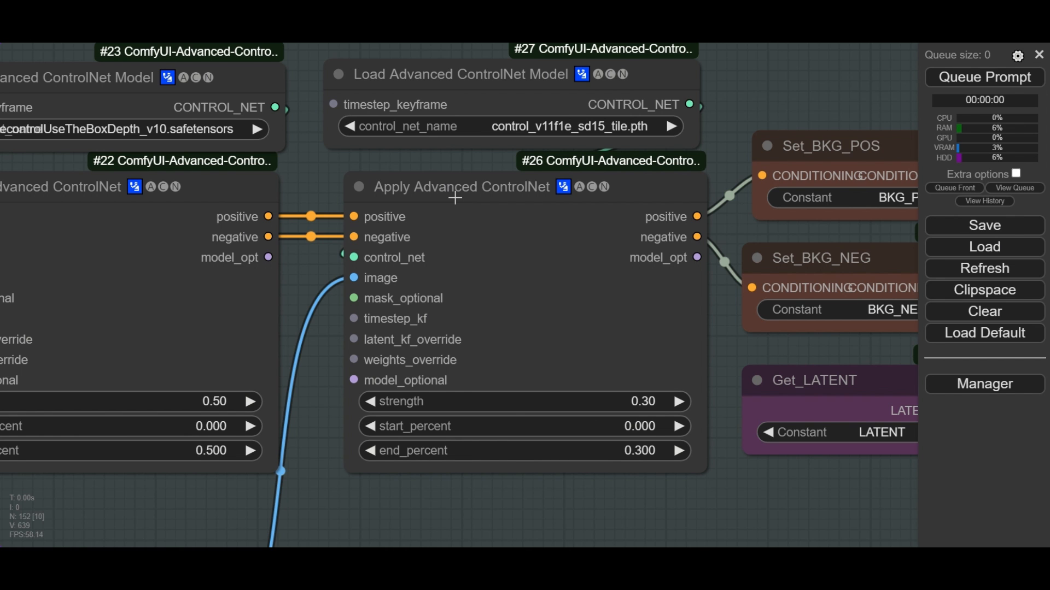
- Keep strength at 0.50 and end_percent at 0.500 in the first Apply Advanced ControlNet node
{"action": "scroll", "coordinate": [455, 198], "scroll_direction": "down", "scroll_amount": 1}
{"action": "left_click_drag", "start_coordinate": [322, 176], "coordinate": [450, 159]}
{"action": "left_click", "coordinate": [388, 365]}
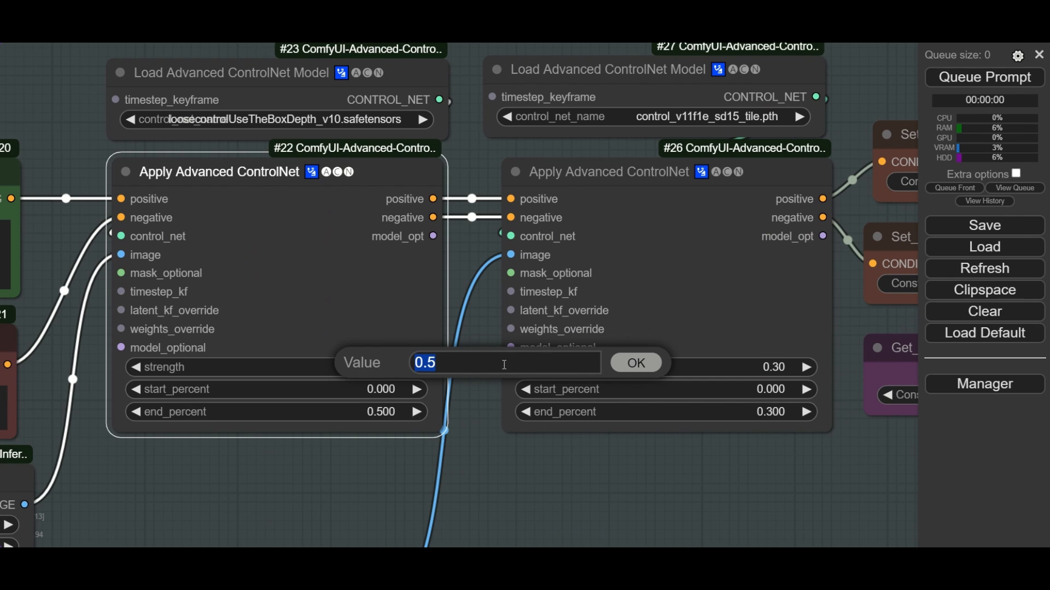
{"action": "left_click", "coordinate": [637, 363]}
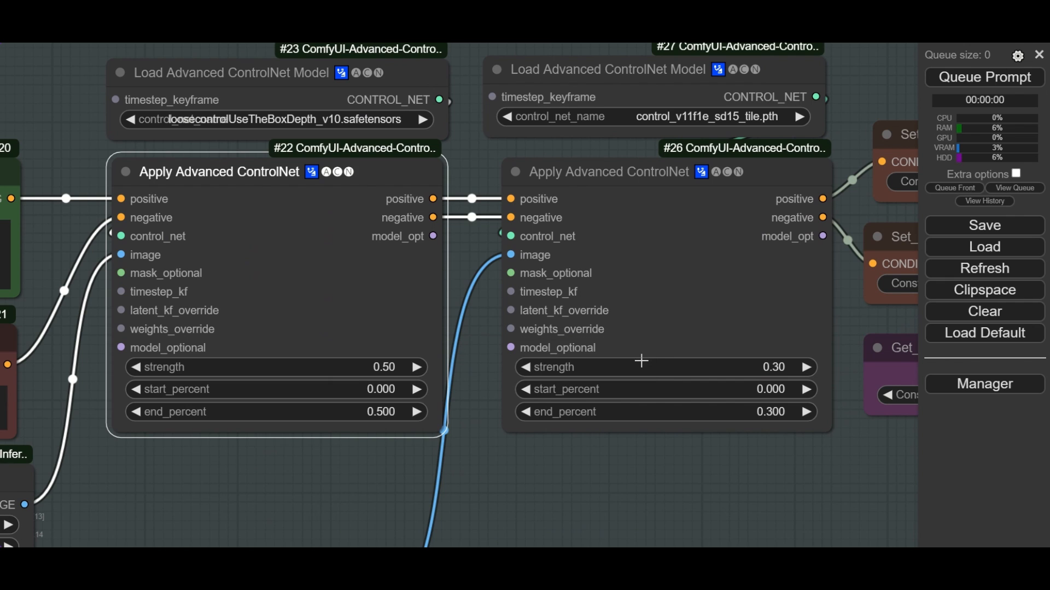
{"action": "left_click", "coordinate": [377, 413]}
{"action": "left_click", "coordinate": [614, 415]}
- Keep strength at 0.30 and end_percent at 0.300 in the Apply Advanced ControlNet node for the tile model
{"action": "left_click_drag", "start_coordinate": [759, 455], "coordinate": [731, 452]}
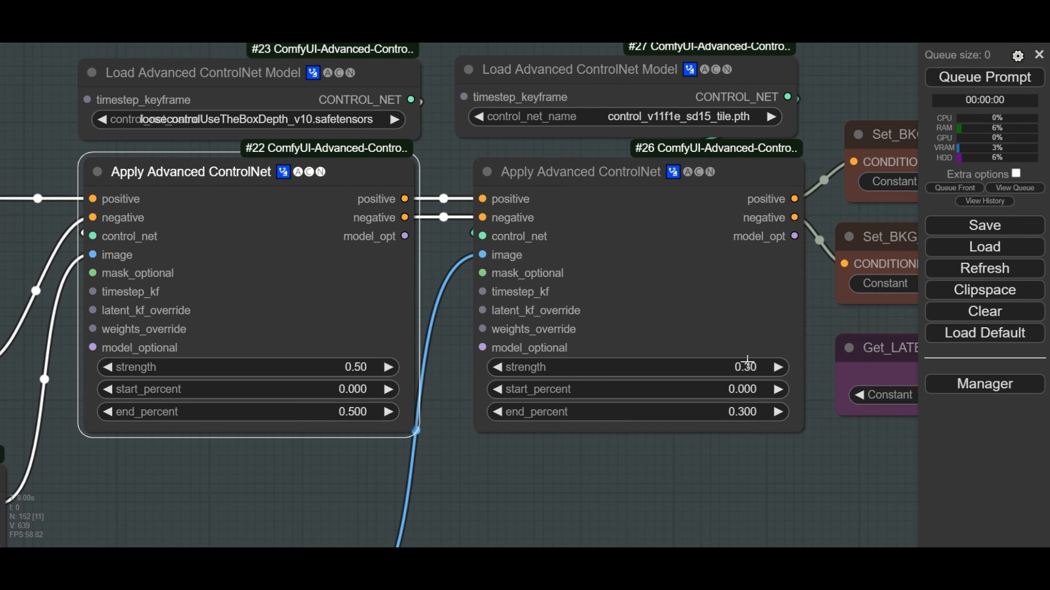
{"action": "left_click", "coordinate": [747, 365]}
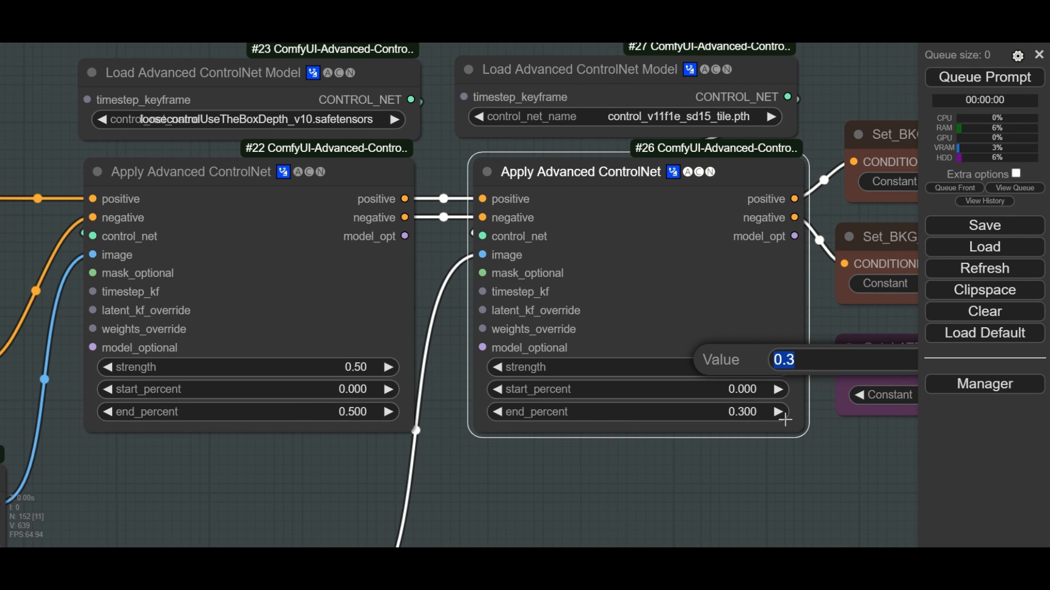
{"action": "left_click", "coordinate": [748, 412]}
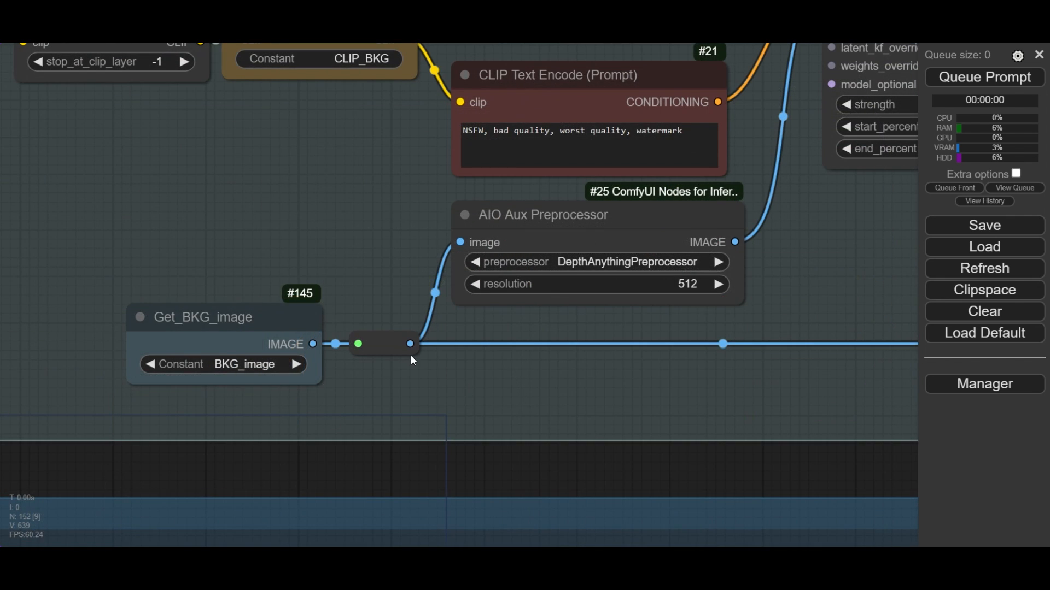
- Trace the background image from the Set_BKG_image node to Get_BKG_image and the AIO Aux Preprocessor
{"action": "scroll", "coordinate": [294, 290], "scroll_direction": "down", "scroll_amount": 10}
{"action": "left_click_drag", "start_coordinate": [248, 315], "coordinate": [515, 319]}
{"action": "scroll", "coordinate": [213, 226], "scroll_direction": "up", "scroll_amount": 6}
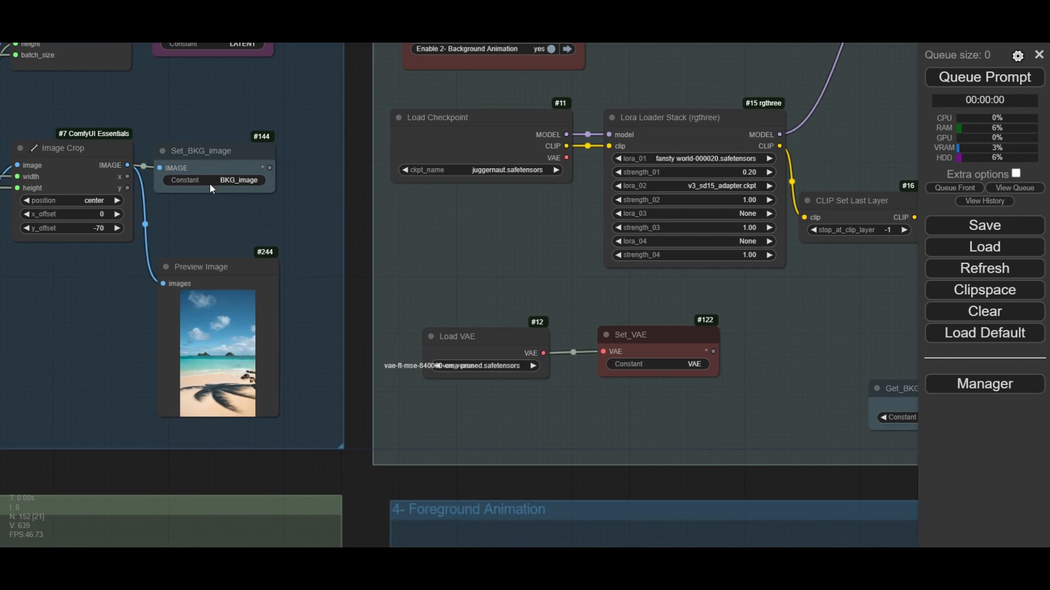
{"action": "mouse_move", "coordinate": [213, 155]}
{"action": "left_mouse_down"}
{"action": "mouse_move", "coordinate": [715, 386]}
{"action": "mouse_move", "coordinate": [801, 386]}
{"action": "mouse_move", "coordinate": [525, 252]}
{"action": "mouse_move", "coordinate": [313, 174]}
{"action": "mouse_move", "coordinate": [224, 156]}
{"action": "left_mouse_up"}
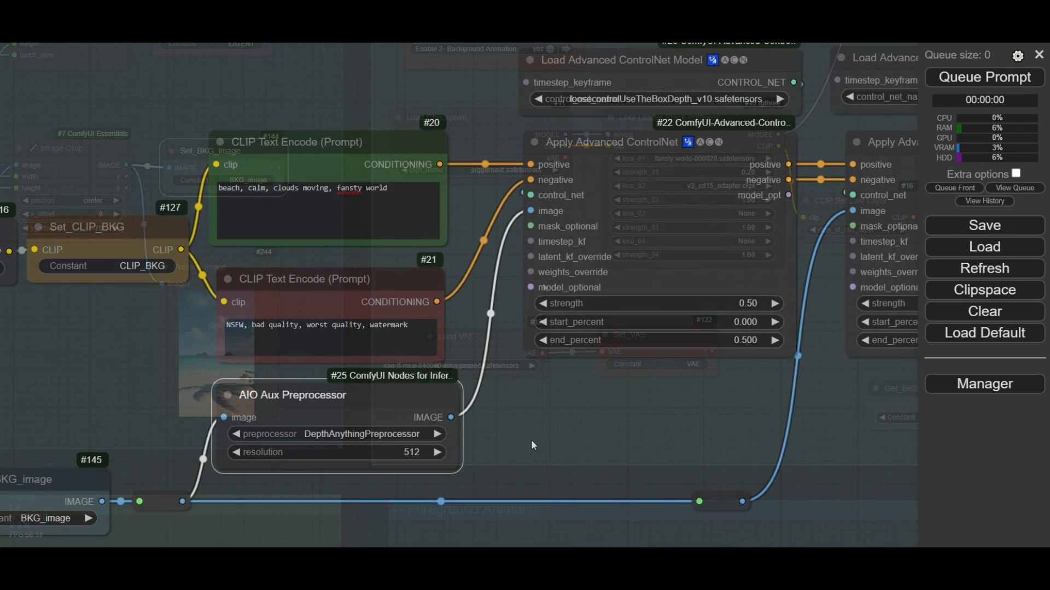
{"action": "left_click_drag", "start_coordinate": [530, 440], "coordinate": [586, 369]}
{"action": "scroll", "coordinate": [611, 339], "scroll_direction": "up", "scroll_amount": 2}
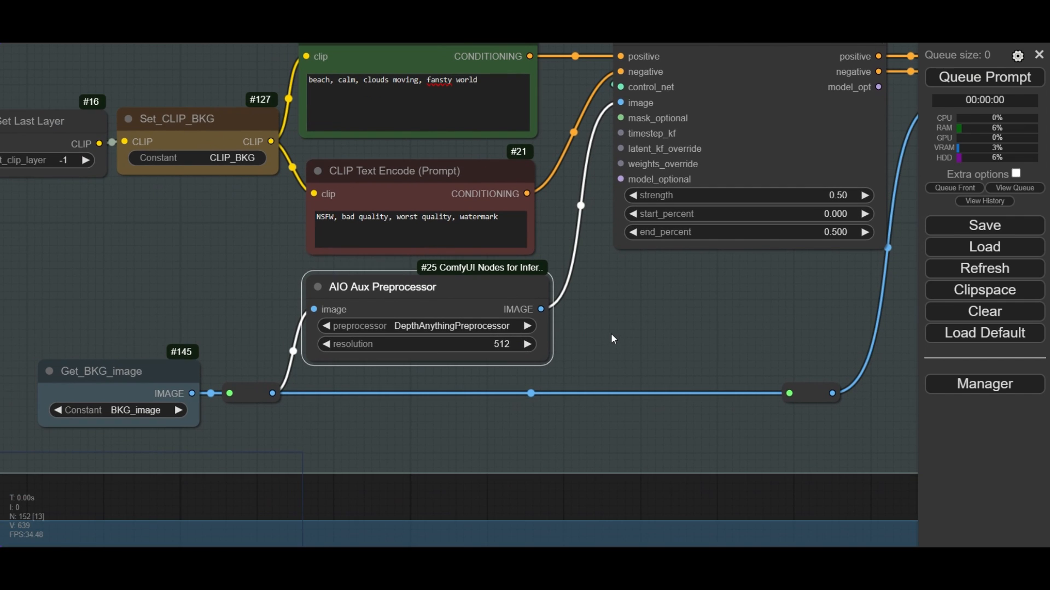
- Add another AIO Aux Preprocessor node and place it just below the existing one
{"action": "double_click", "coordinate": [328, 421]}
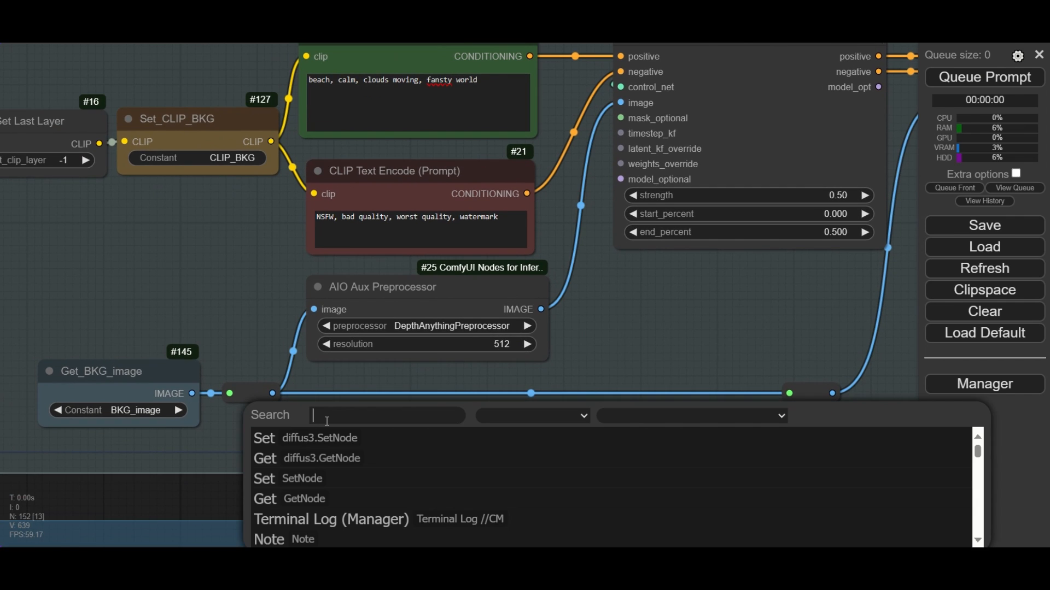
{"action": "type", "text": "AIO"}
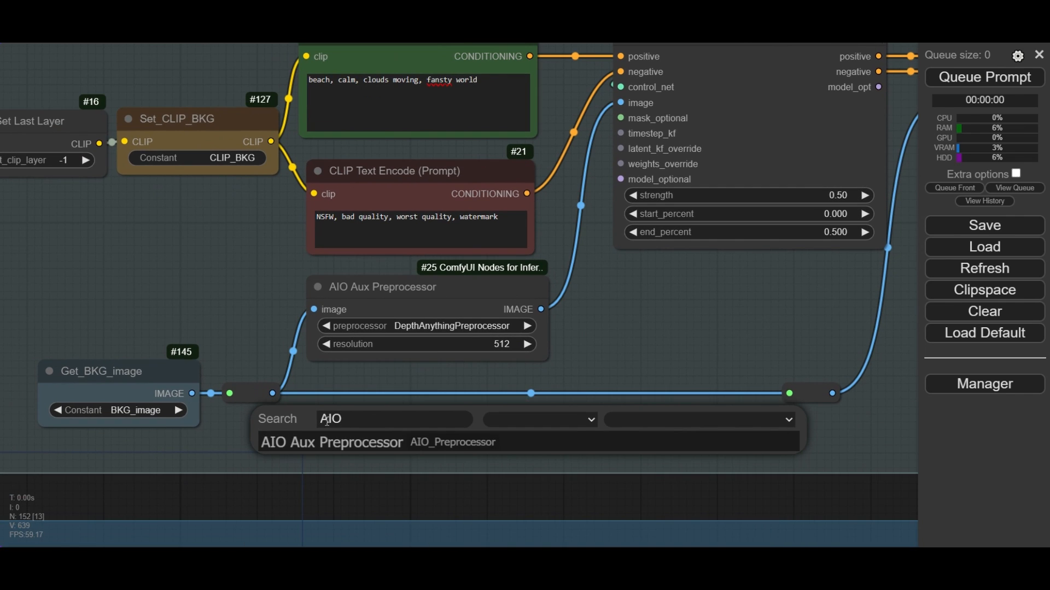
{"action": "left_click", "coordinate": [350, 444]}
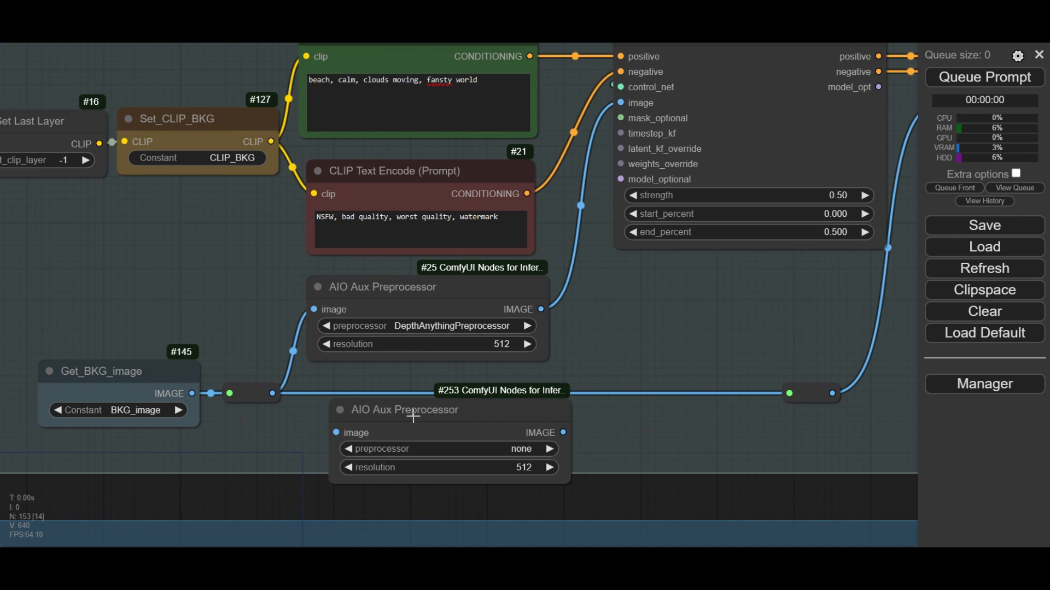
{"action": "left_click_drag", "start_coordinate": [421, 417], "coordinate": [409, 393]}
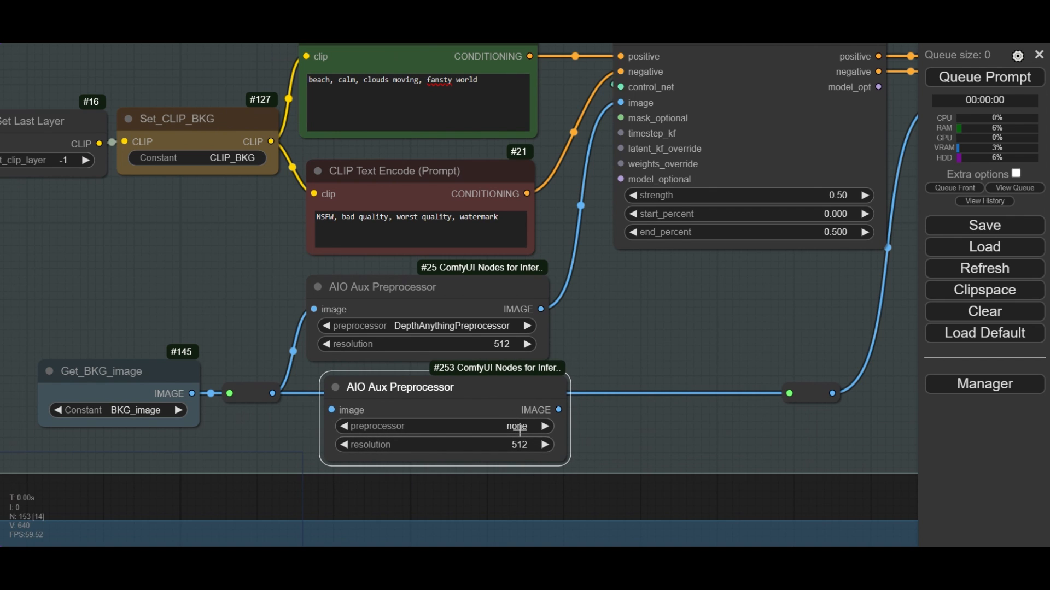
- Browse the available preprocessor options of the newly added AIO Aux Preprocessor node
{"action": "left_click", "coordinate": [519, 429]}
{"action": "scroll", "coordinate": [597, 403], "scroll_direction": "down", "scroll_amount": 1}
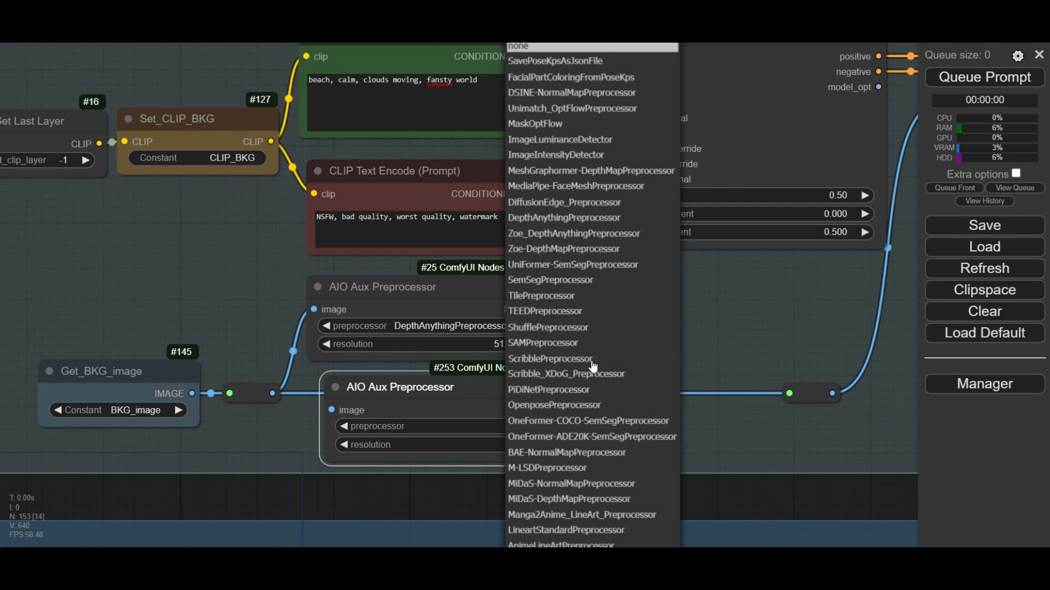
{"action": "scroll", "coordinate": [566, 188], "scroll_direction": "up", "scroll_amount": 1}
{"action": "scroll", "coordinate": [563, 232], "scroll_direction": "down", "scroll_amount": 1}
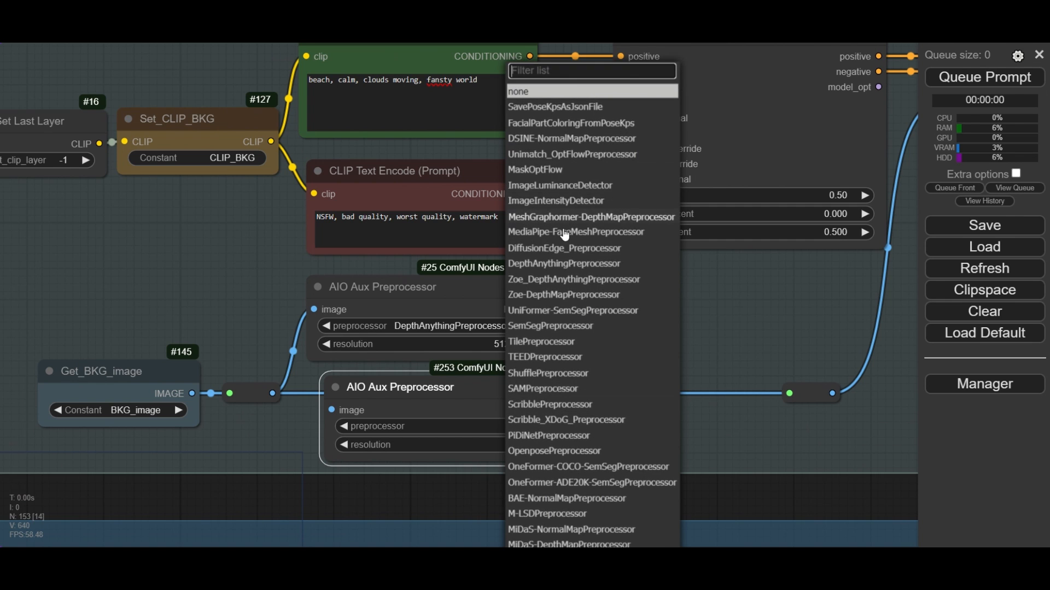
{"action": "scroll", "coordinate": [566, 280], "scroll_direction": "down", "scroll_amount": 4}
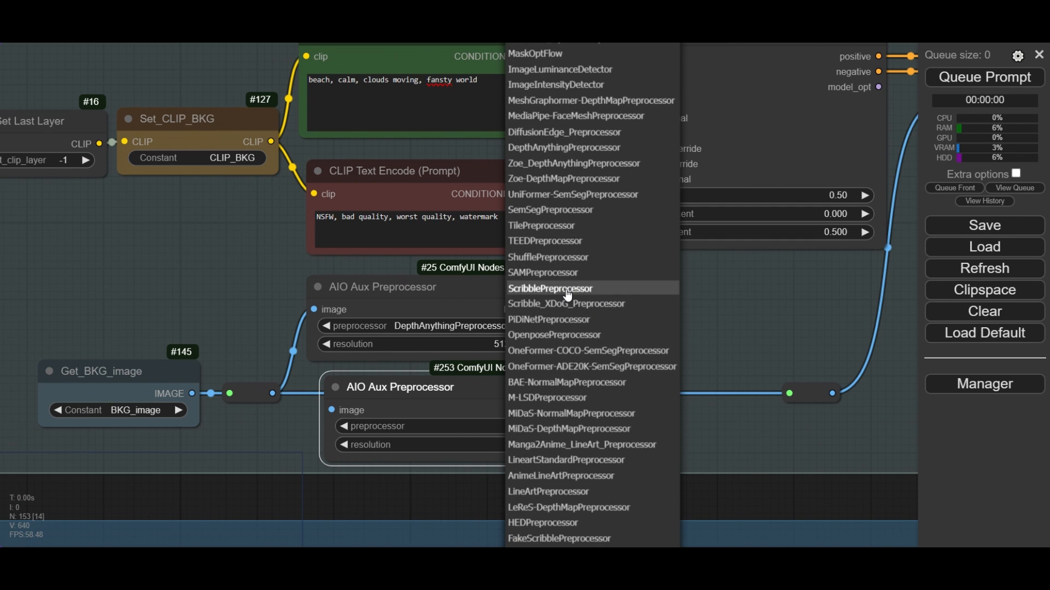
{"action": "scroll", "coordinate": [567, 298], "scroll_direction": "down", "scroll_amount": 4}
{"action": "scroll", "coordinate": [567, 297], "scroll_direction": "down", "scroll_amount": 5}
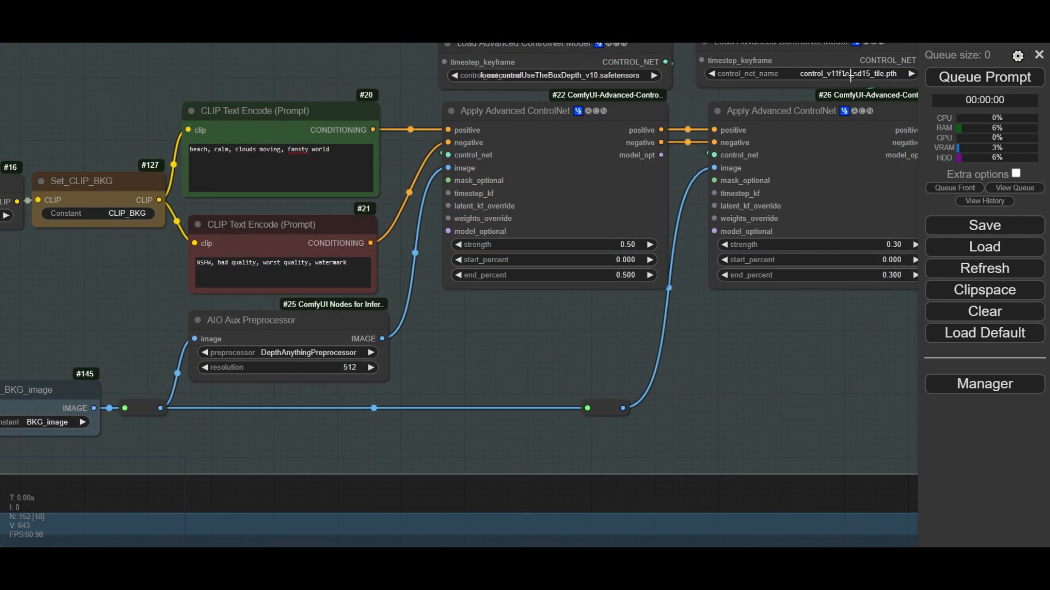
{"action": "scroll", "coordinate": [808, 228], "scroll_direction": "up", "scroll_amount": 5}
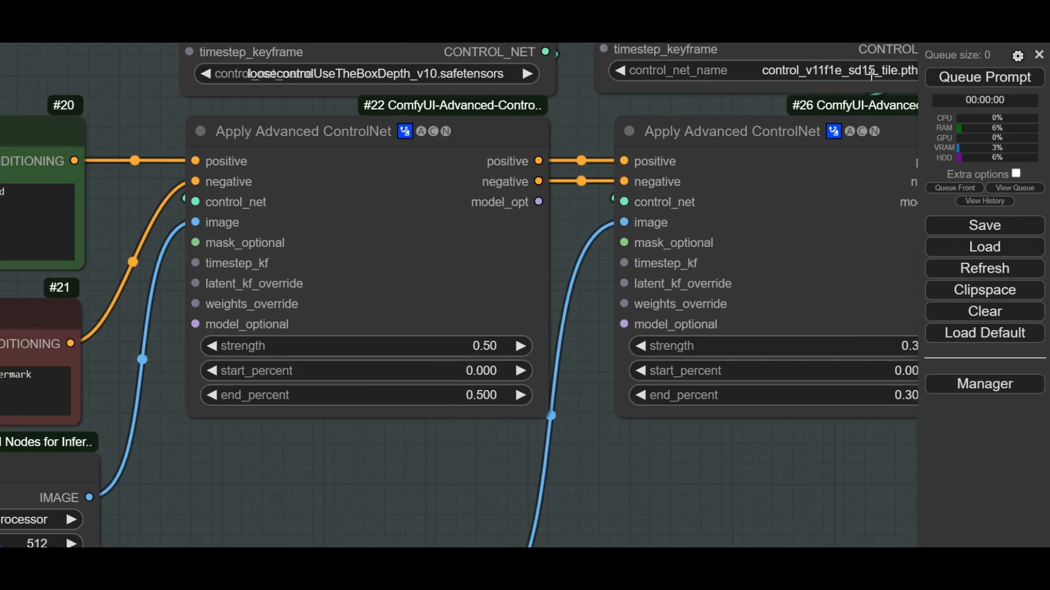
{"action": "scroll", "coordinate": [808, 228], "scroll_direction": "down", "scroll_amount": 4}
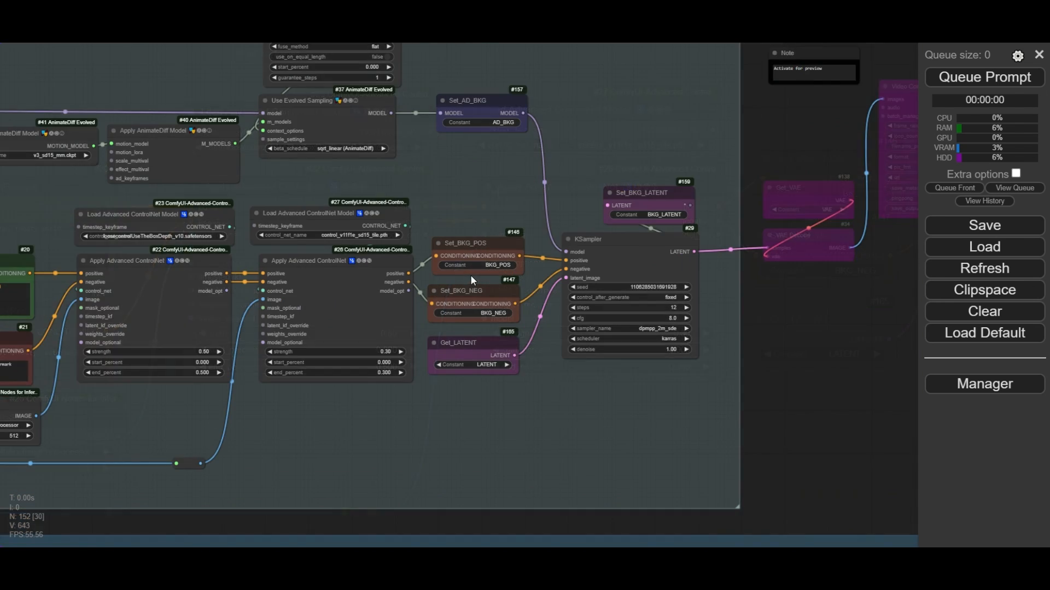
{"action": "scroll", "coordinate": [471, 275], "scroll_direction": "up", "scroll_amount": 5}
{"action": "left_click_drag", "start_coordinate": [509, 201], "coordinate": [422, 180]}
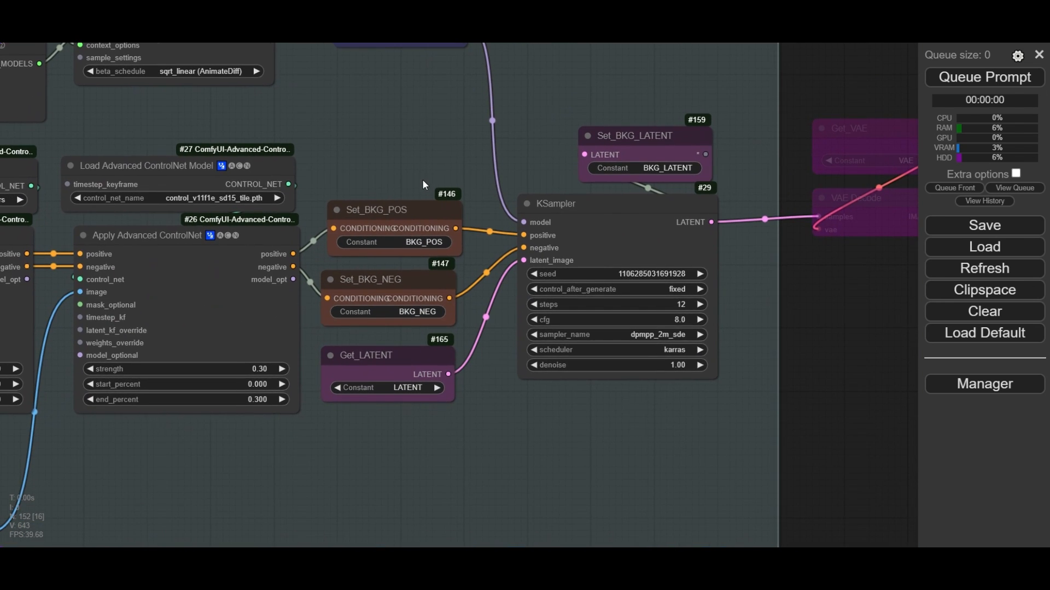
{"action": "scroll", "coordinate": [474, 362], "scroll_direction": "up", "scroll_amount": 3}
{"action": "left_click_drag", "start_coordinate": [663, 438], "coordinate": [386, 457]}
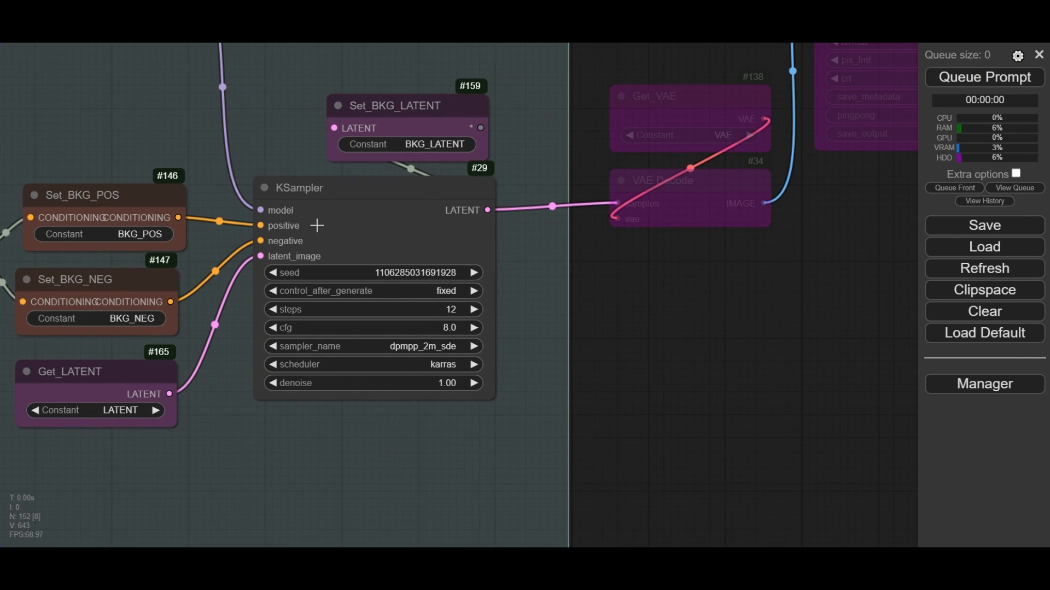
{"action": "scroll", "coordinate": [317, 228], "scroll_direction": "up", "scroll_amount": 3}
{"action": "left_click", "coordinate": [448, 289]}
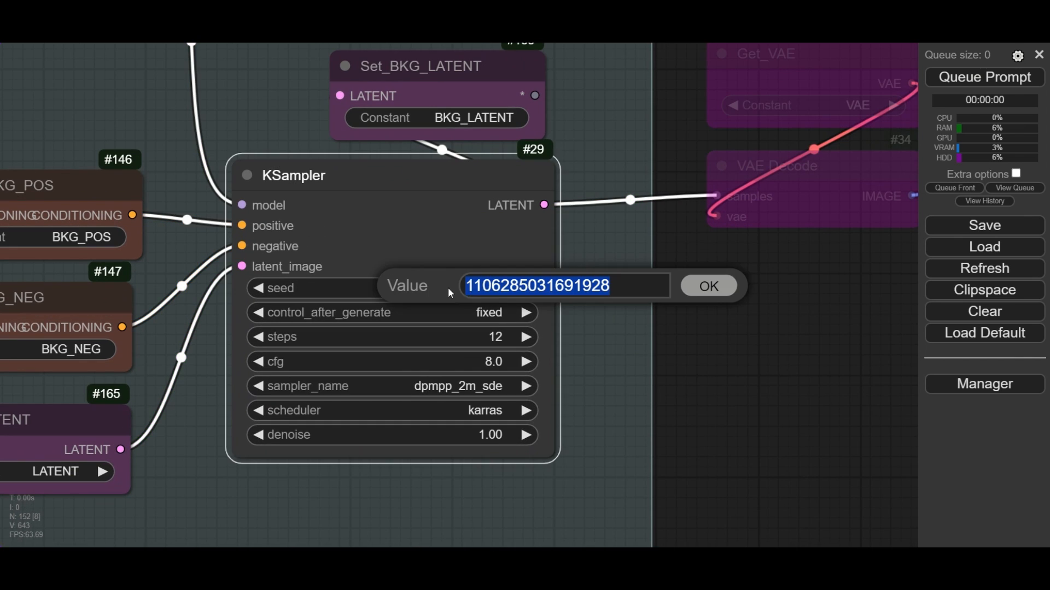
{"action": "left_click", "coordinate": [714, 287]}
{"action": "left_click", "coordinate": [510, 310]}
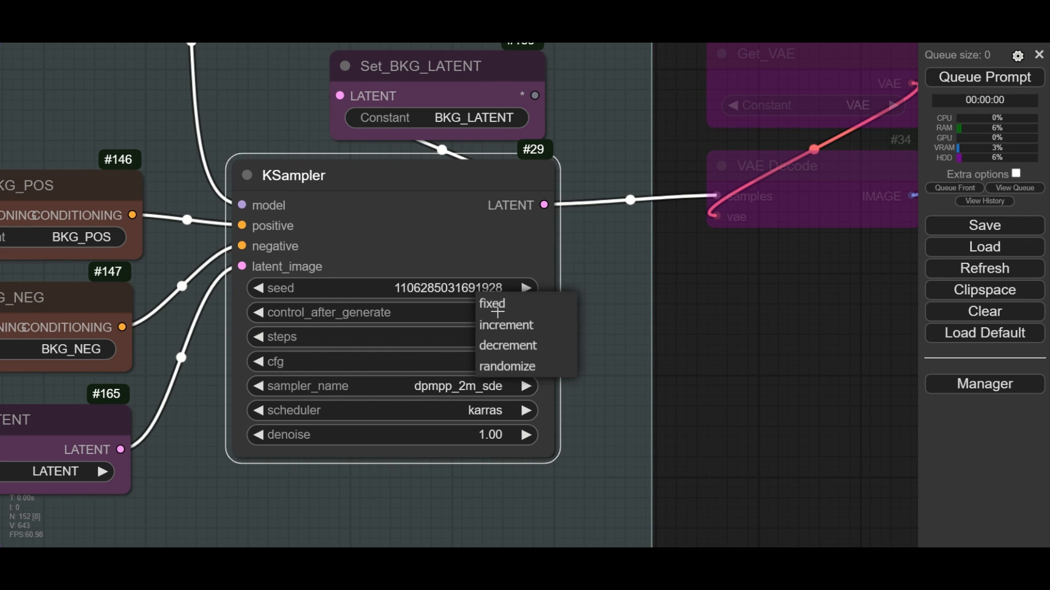
{"action": "left_click", "coordinate": [499, 309]}
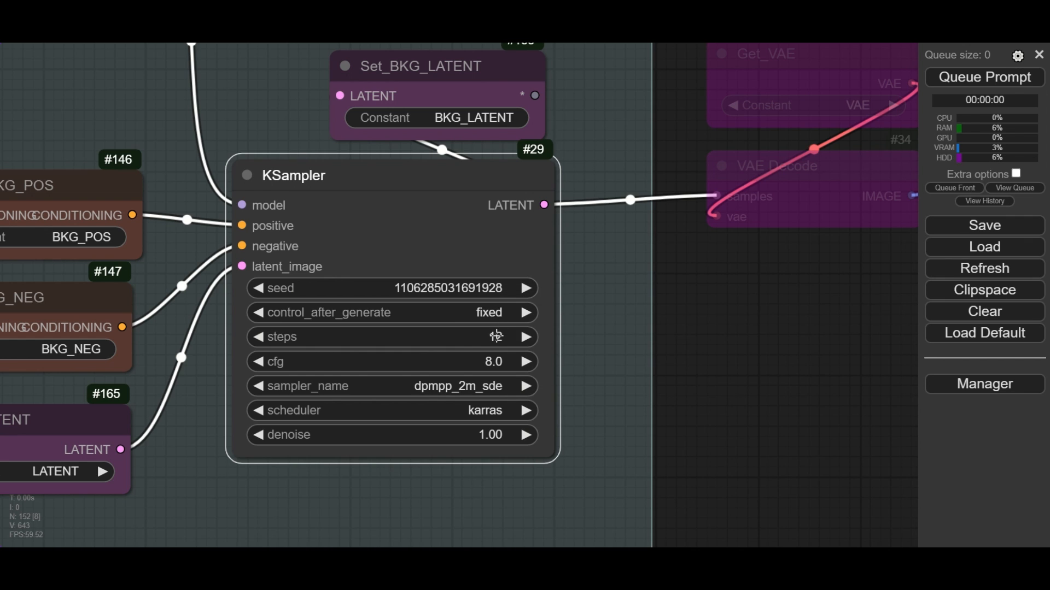
- Set the background KSampler's steps to 20
{"action": "left_click", "coordinate": [496, 336]}
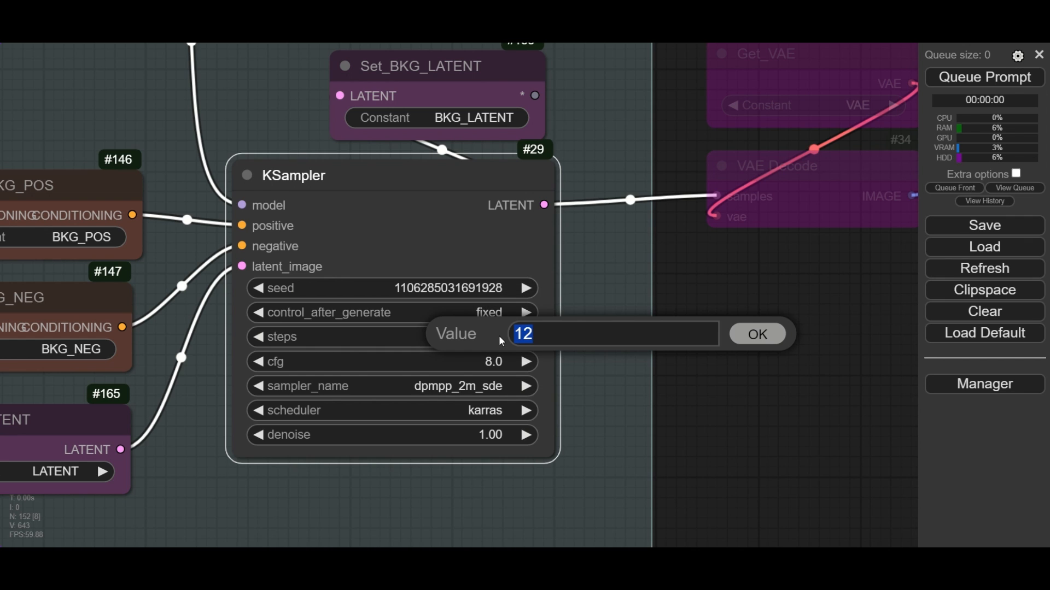
{"action": "left_click", "coordinate": [548, 331]}
{"action": "type", "text": "+8"}
{"action": "key", "text": "Return"}
- Set the background KSampler's steps to 12 and keep its cfg at 8
{"action": "left_click", "coordinate": [494, 337]}
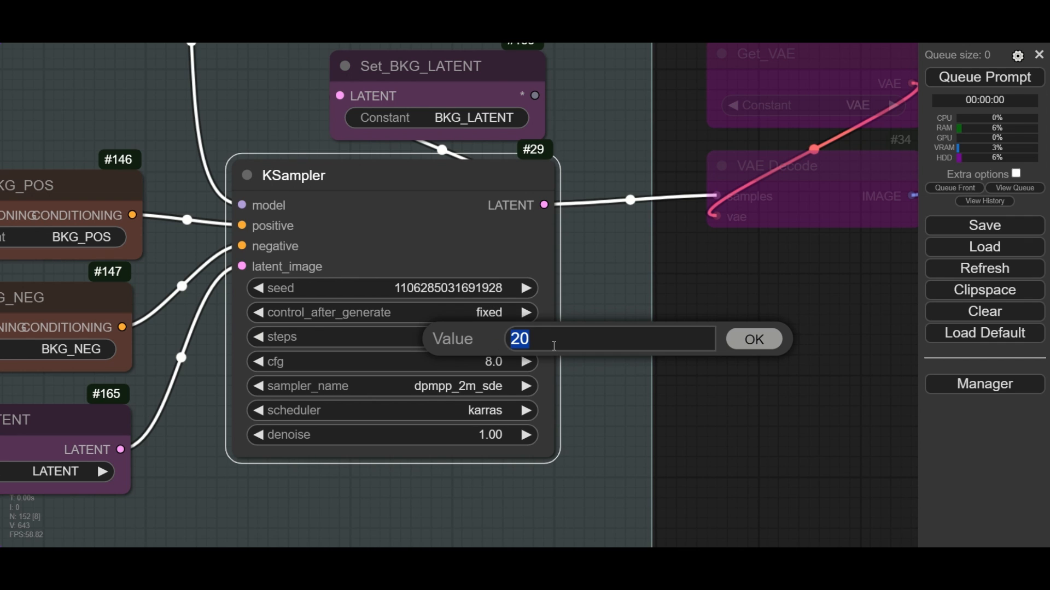
{"action": "type", "text": "12"}
{"action": "key", "text": "Return"}
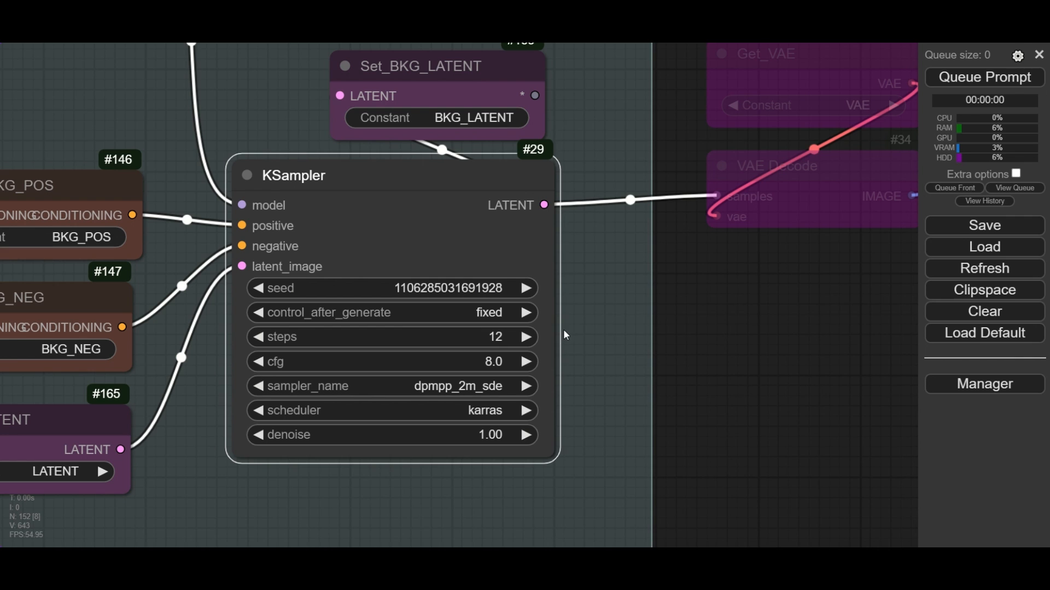
{"action": "left_click", "coordinate": [498, 363]}
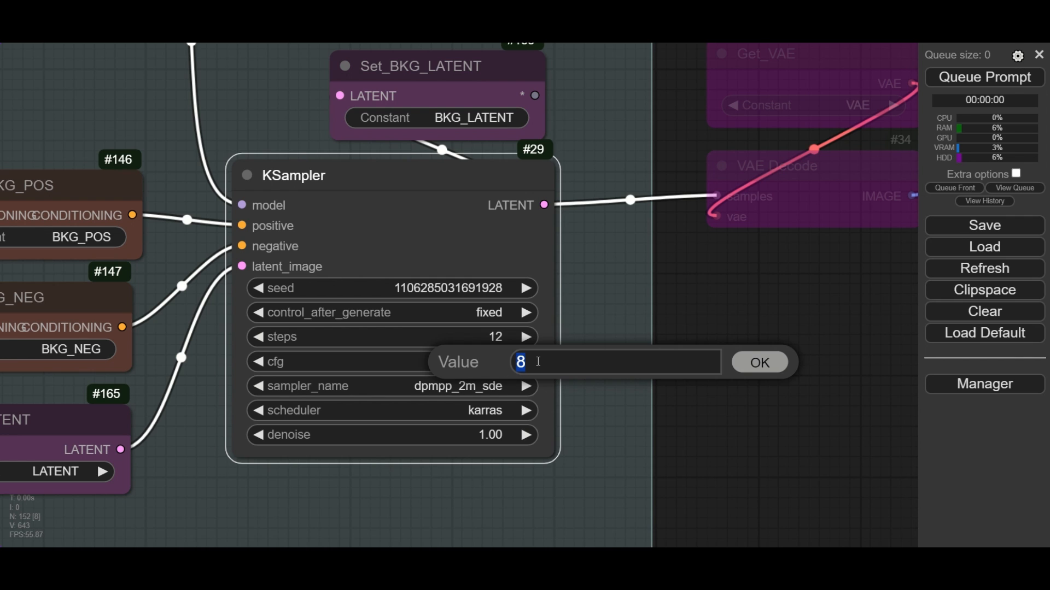
{"action": "left_click", "coordinate": [761, 363]}
- Keep the background KSampler's sampler_name at dpmpp_2m_sde, scheduler at karras and denoise at 1.00
{"action": "left_click", "coordinate": [466, 385]}
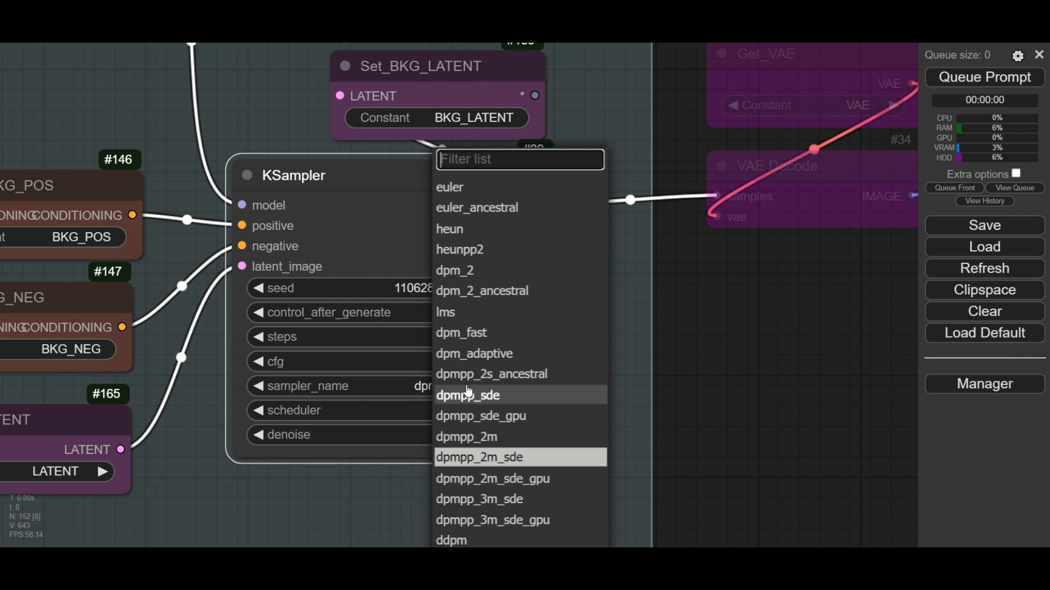
{"action": "left_click", "coordinate": [517, 461]}
{"action": "left_click", "coordinate": [484, 414]}
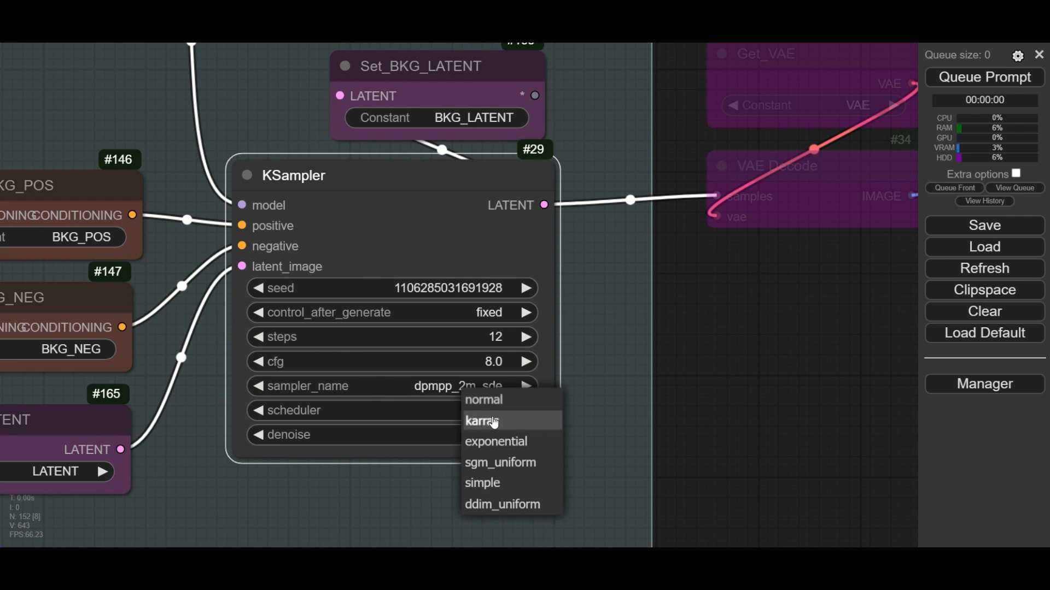
{"action": "left_click", "coordinate": [500, 425]}
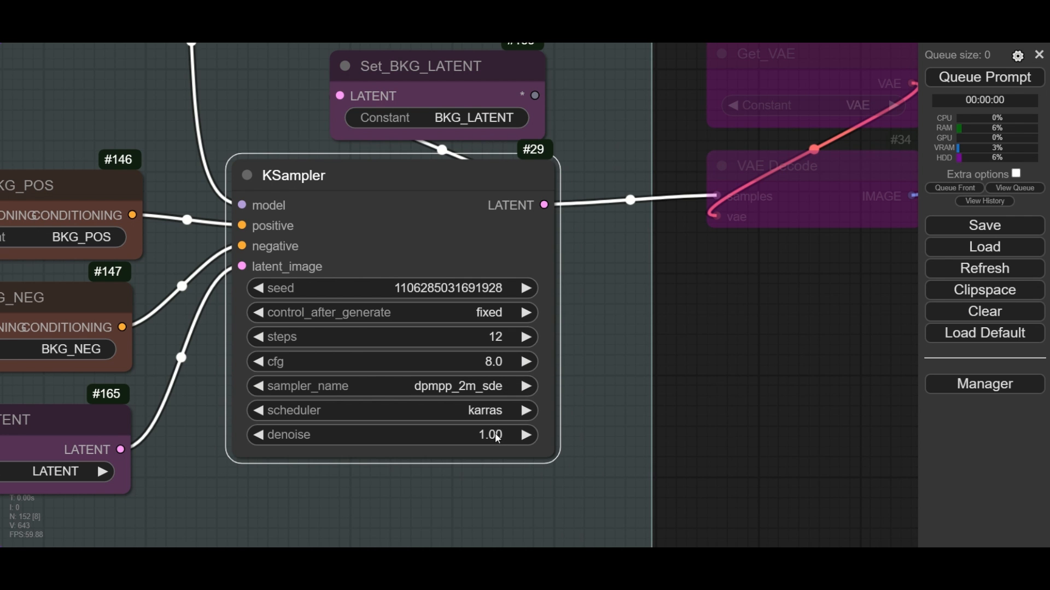
{"action": "left_click", "coordinate": [498, 435]}
{"action": "left_click", "coordinate": [744, 432]}
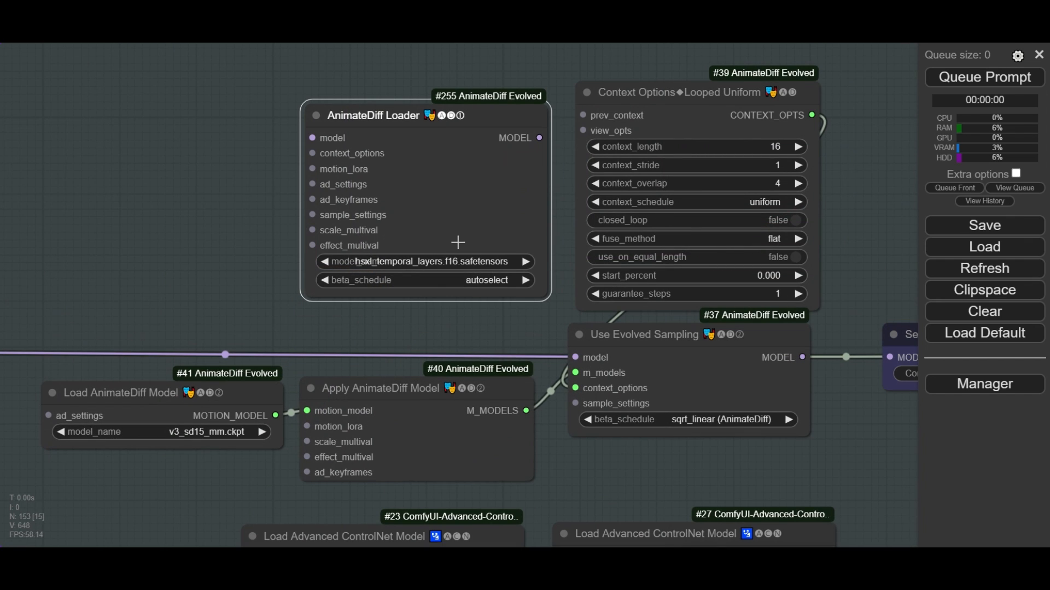
- Try attaching a Looped Uniform Context Options node to the standalone AnimateDiff Loader's context_options input
{"action": "left_click", "coordinate": [452, 264]}
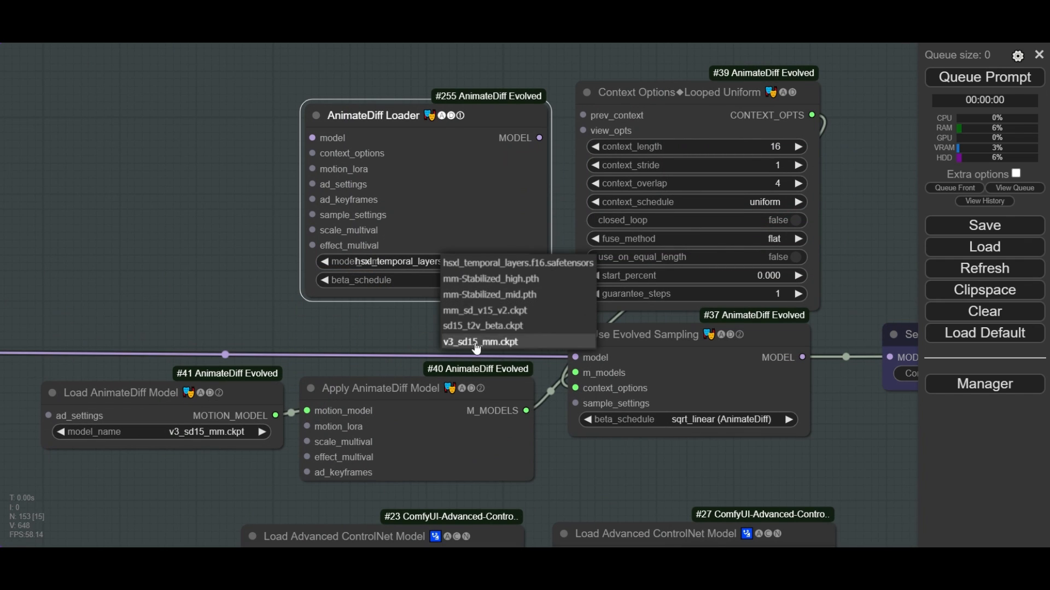
{"action": "left_click_drag", "start_coordinate": [312, 153], "coordinate": [241, 171]}
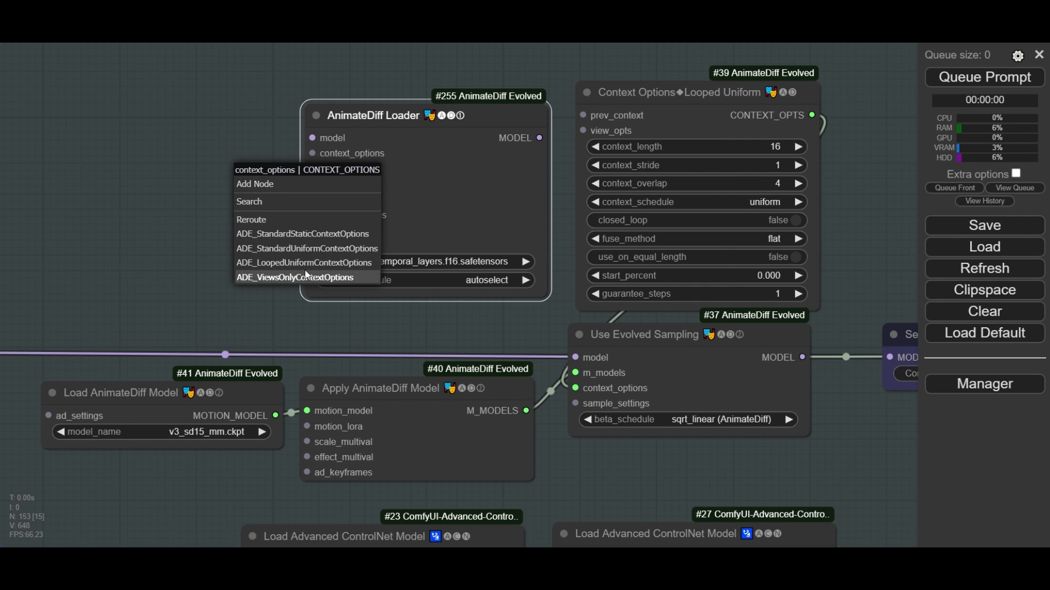
{"action": "left_click", "coordinate": [327, 263]}
{"action": "key", "text": "Delete"}
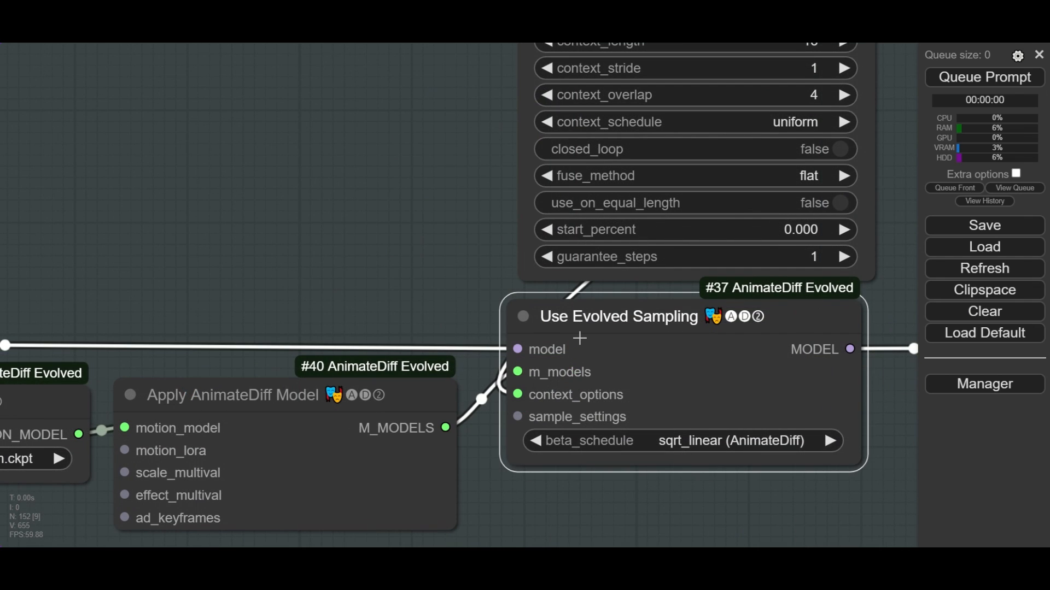
- Examine the inputs of the Use Evolved Sampling and Apply AnimateDiff Model nodes and how they are connected
{"action": "scroll", "coordinate": [579, 339], "scroll_direction": "down", "scroll_amount": 3}
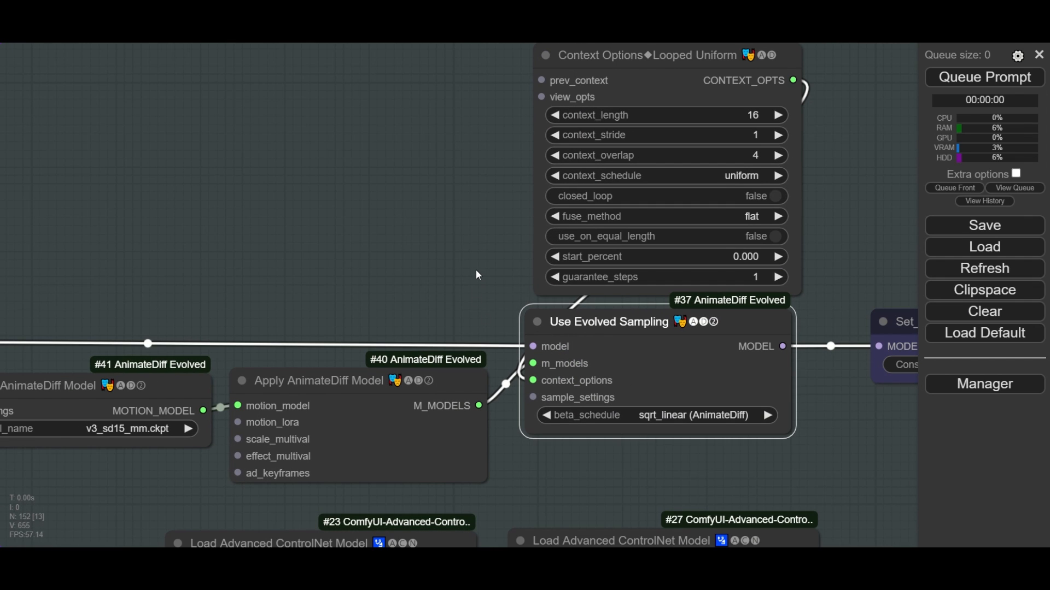
{"action": "scroll", "coordinate": [572, 385], "scroll_direction": "up", "scroll_amount": 1}
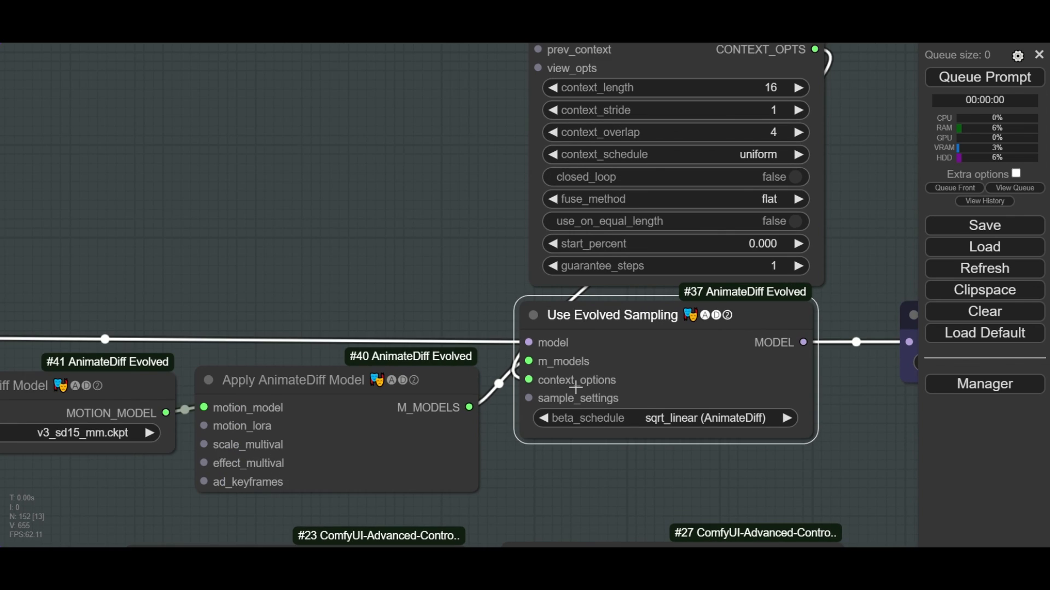
{"action": "scroll", "coordinate": [573, 386], "scroll_direction": "down", "scroll_amount": 2}
{"action": "left_click", "coordinate": [435, 272]}
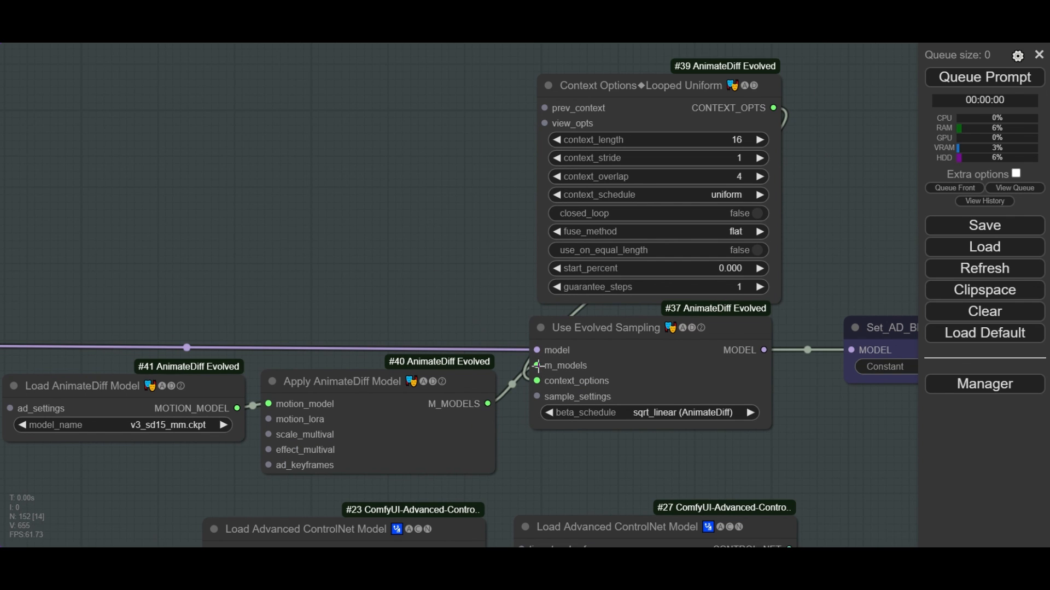
{"action": "mouse_move", "coordinate": [539, 365]}
{"action": "left_mouse_down"}
{"action": "mouse_move", "coordinate": [519, 380]}
{"action": "mouse_move", "coordinate": [539, 365]}
{"action": "left_mouse_up"}
{"action": "scroll", "coordinate": [371, 419], "scroll_direction": "up", "scroll_amount": 2}
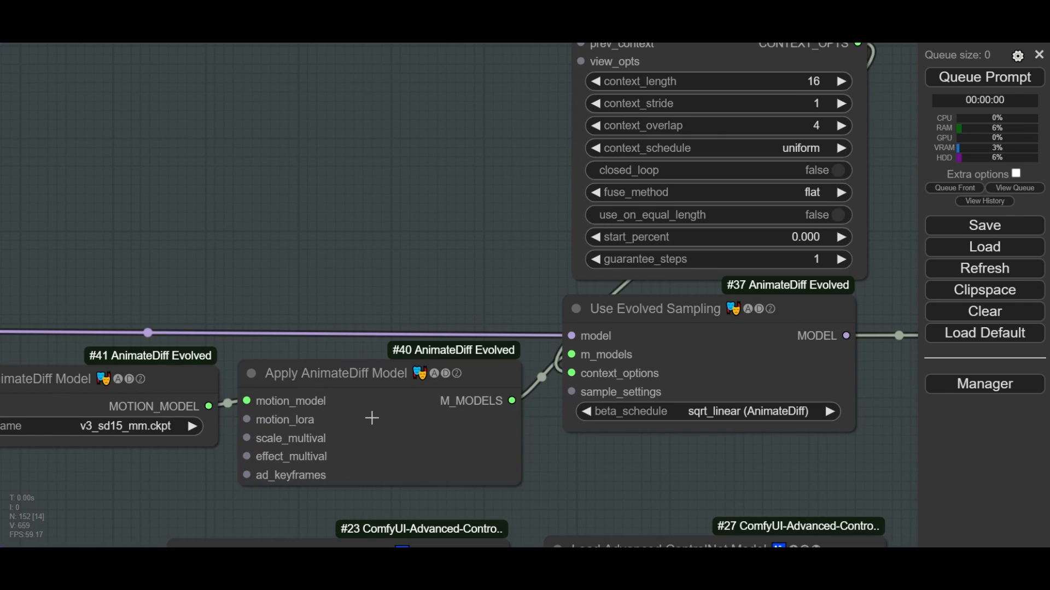
{"action": "left_click", "coordinate": [358, 377]}
{"action": "left_click_drag", "start_coordinate": [401, 295], "coordinate": [471, 205]}
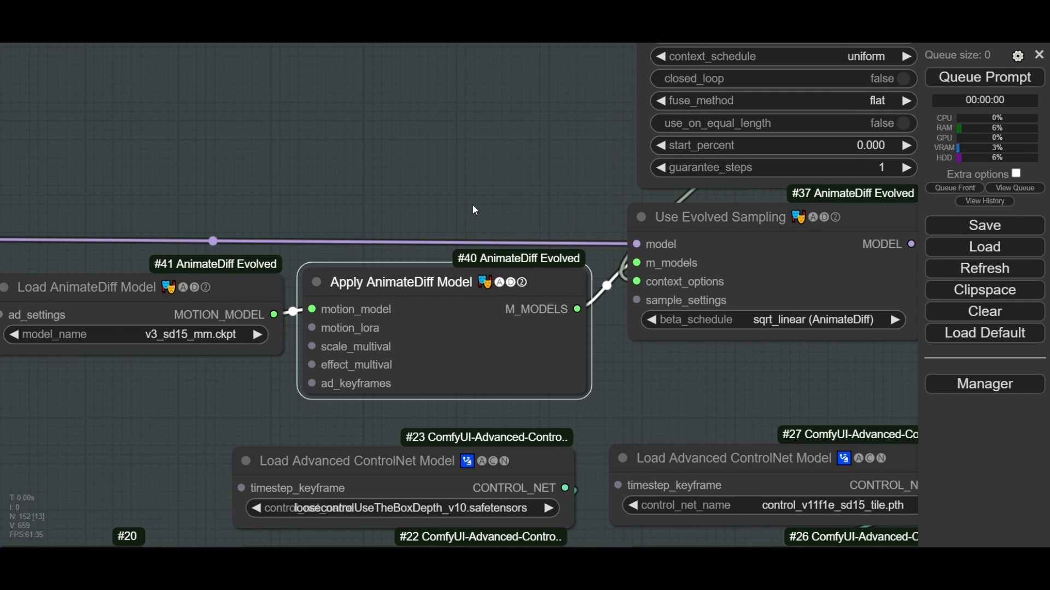
{"action": "left_click_drag", "start_coordinate": [358, 160], "coordinate": [428, 129]}
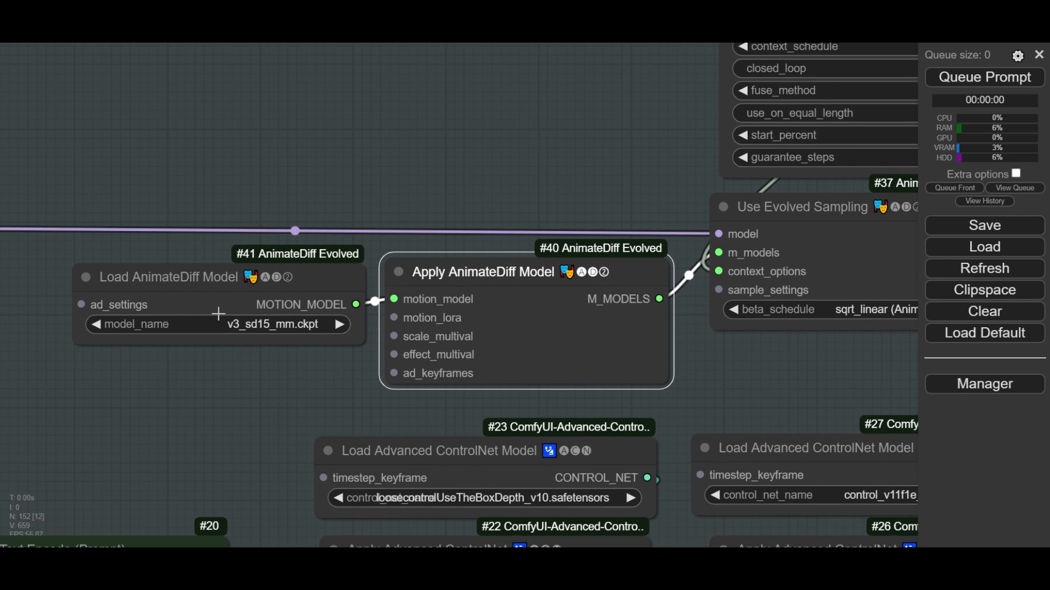
- Choose v3_sd15_mm.ckpt as the motion model in the Load AnimateDiff Model node
{"action": "left_click", "coordinate": [215, 282]}
{"action": "scroll", "coordinate": [290, 359], "scroll_direction": "up", "scroll_amount": 5}
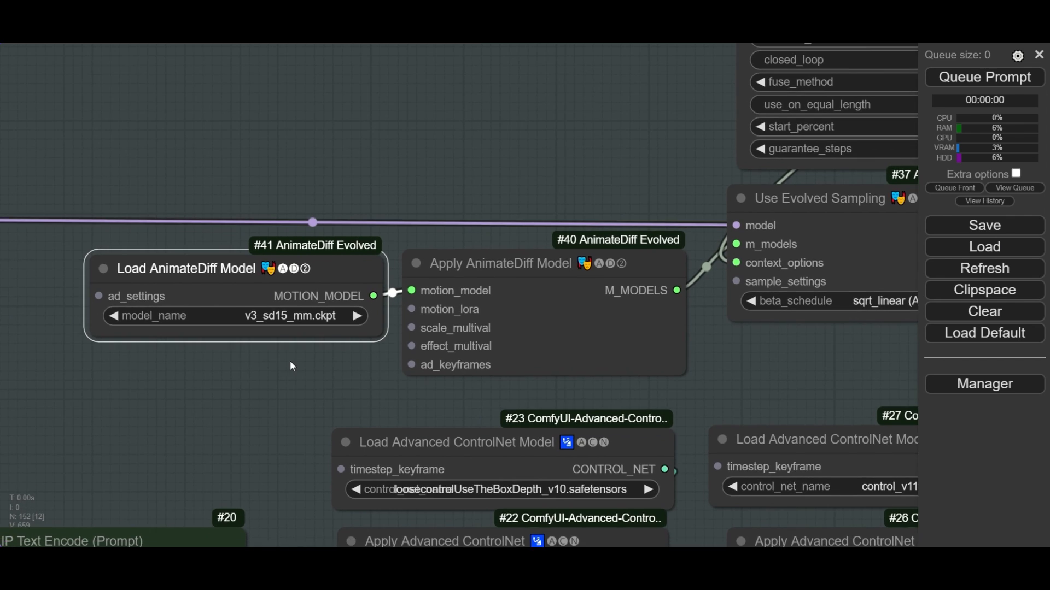
{"action": "left_click", "coordinate": [284, 289]}
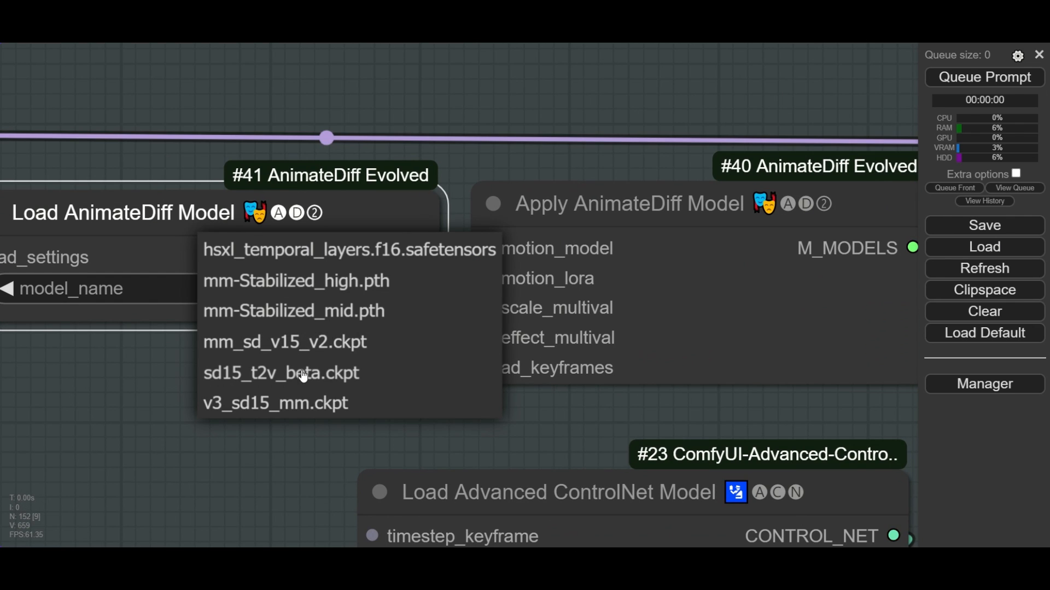
{"action": "left_click", "coordinate": [300, 405]}
- Examine the settings of the Looped Uniform Context Options node above Use Evolved Sampling
{"action": "scroll", "coordinate": [306, 391], "scroll_direction": "down", "scroll_amount": 2}
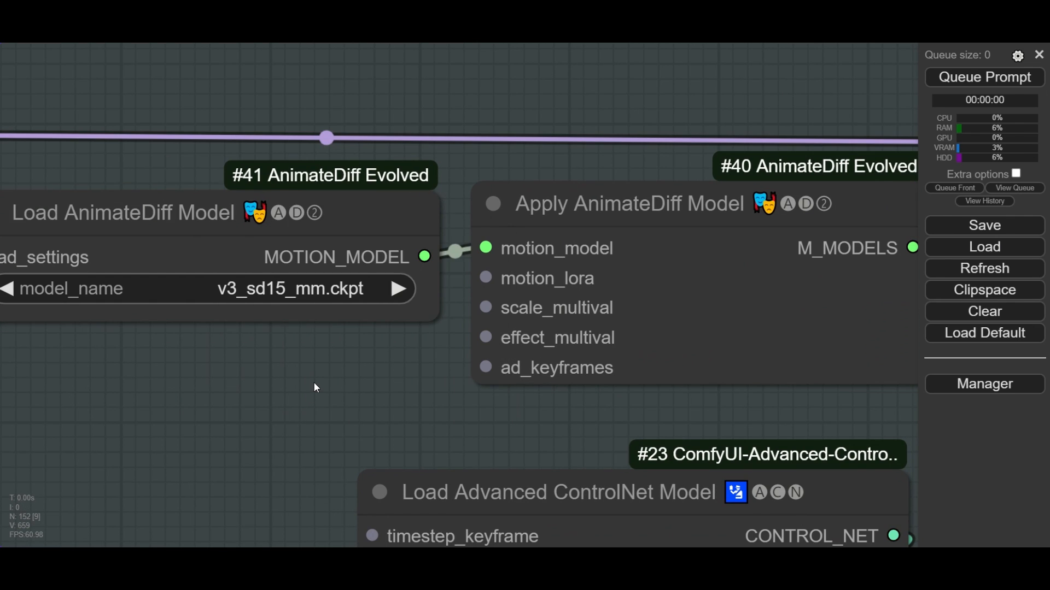
{"action": "scroll", "coordinate": [313, 381], "scroll_direction": "down", "scroll_amount": 4}
{"action": "scroll", "coordinate": [383, 322], "scroll_direction": "down", "scroll_amount": 3}
{"action": "scroll", "coordinate": [328, 269], "scroll_direction": "up", "scroll_amount": 6}
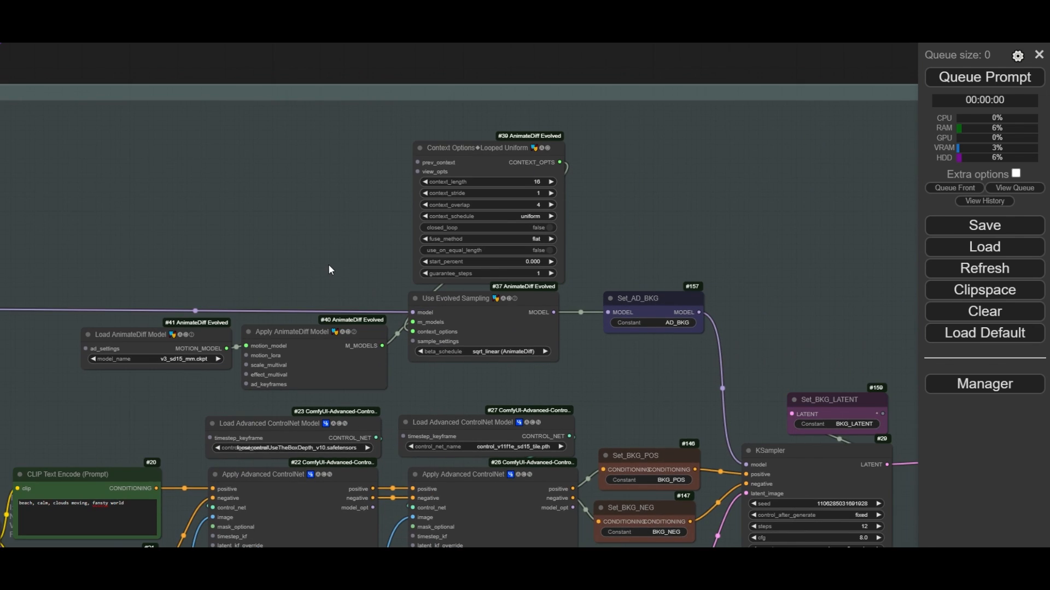
{"action": "left_click_drag", "start_coordinate": [436, 350], "coordinate": [433, 345]}
{"action": "left_click_drag", "start_coordinate": [760, 166], "coordinate": [714, 294]}
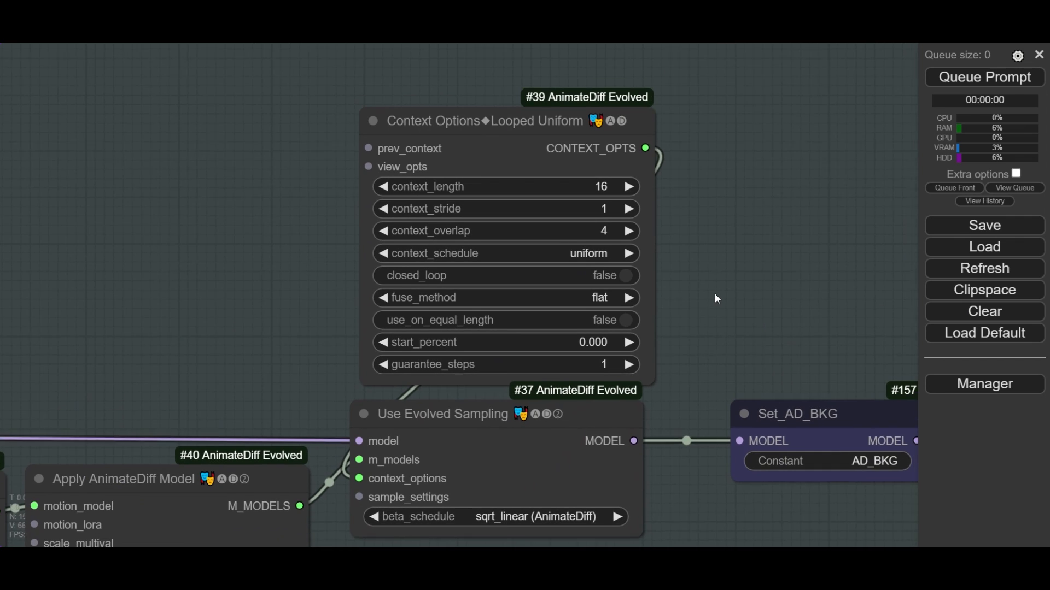
{"action": "left_click", "coordinate": [465, 124]}
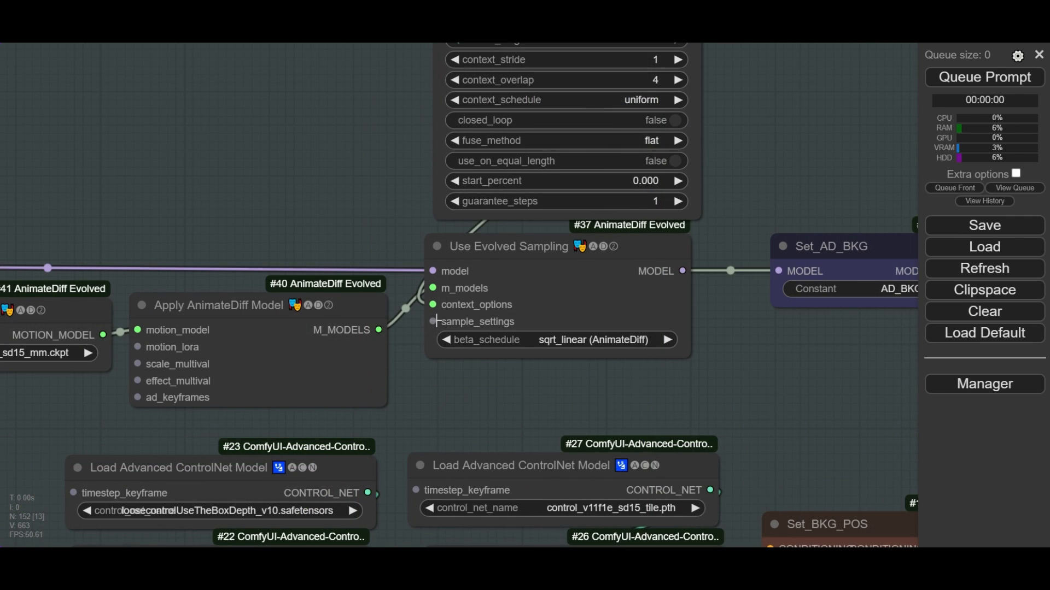
- Add a Sample Settings node to Use Evolved Sampling's sample_settings input and place it beside the Context Options node
{"action": "left_click_drag", "start_coordinate": [433, 322], "coordinate": [356, 176]}
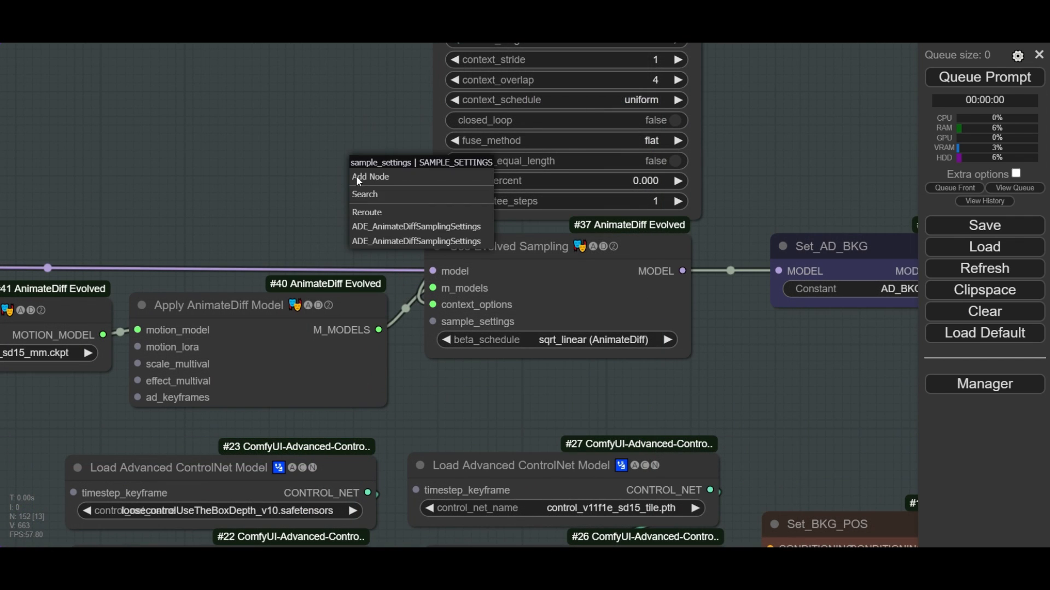
{"action": "left_click", "coordinate": [399, 228]}
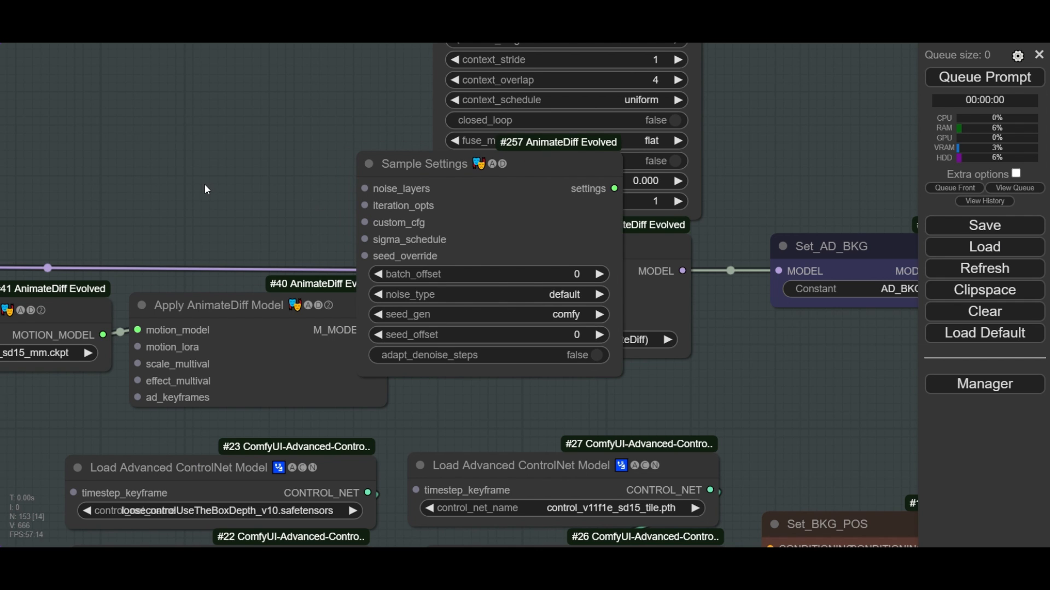
{"action": "left_click_drag", "start_coordinate": [206, 186], "coordinate": [347, 277]}
{"action": "left_click_drag", "start_coordinate": [551, 260], "coordinate": [320, 130]}
{"action": "left_click_drag", "start_coordinate": [171, 189], "coordinate": [280, 211]}
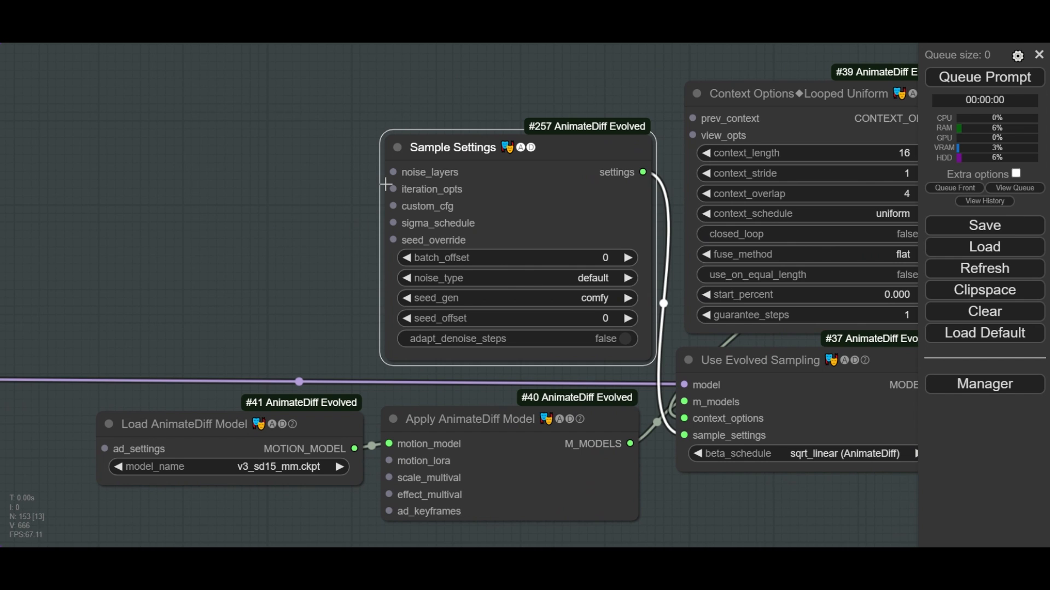
- Add a FreeInit Iteration Options node to the Sample Settings node's iteration_opts input and place it beside that node
{"action": "left_click_drag", "start_coordinate": [390, 188], "coordinate": [329, 196]}
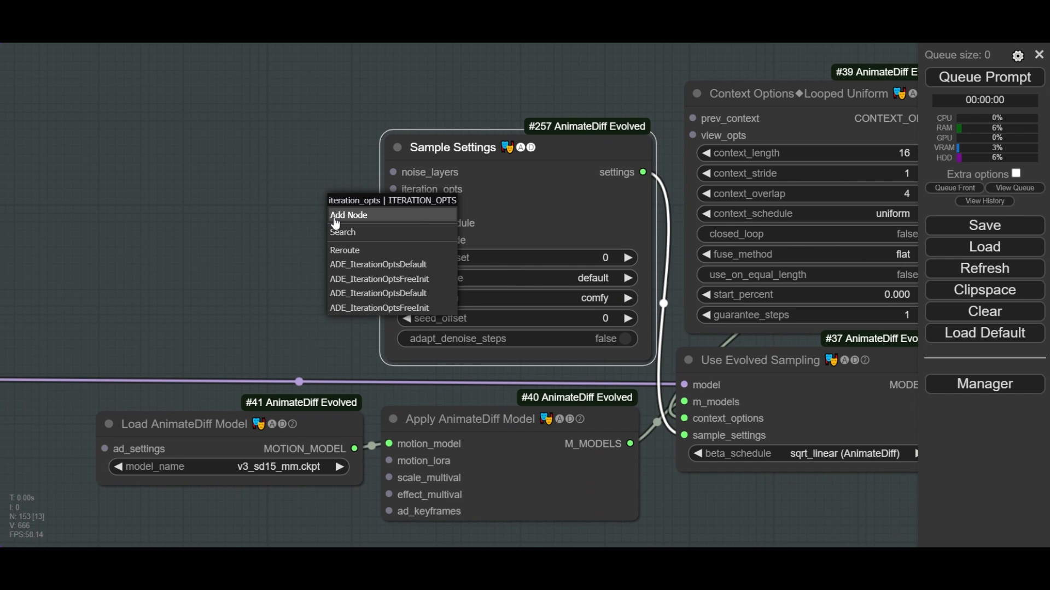
{"action": "left_click", "coordinate": [391, 279]}
{"action": "left_click_drag", "start_coordinate": [441, 194], "coordinate": [205, 113]}
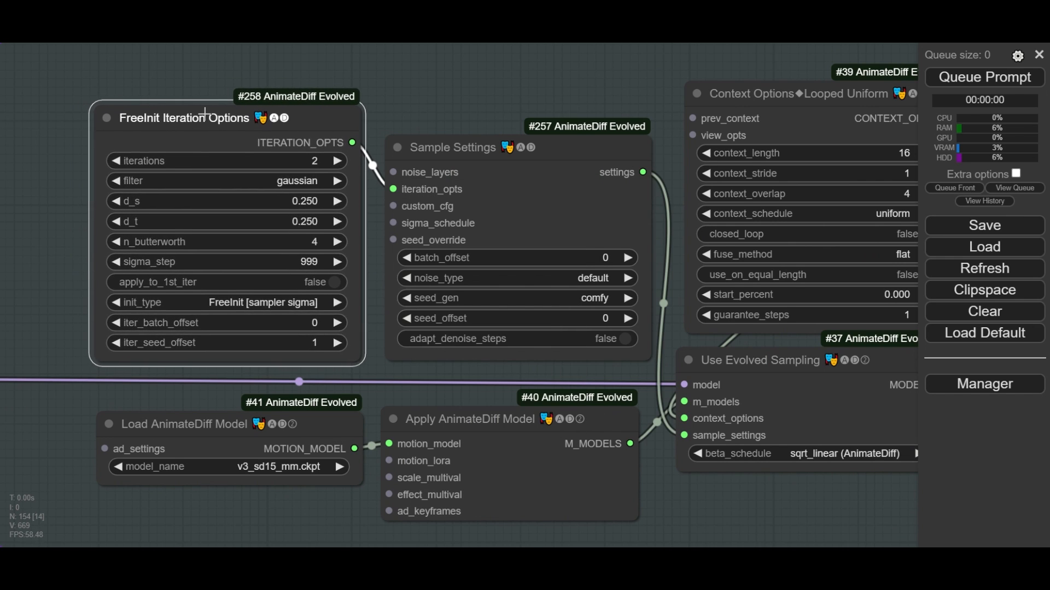
- Reactivate the bypassed Get_VAE, VAE Decode and Video Combine nodes to preview the background animation
{"action": "scroll", "coordinate": [205, 114], "scroll_direction": "down", "scroll_amount": 1}
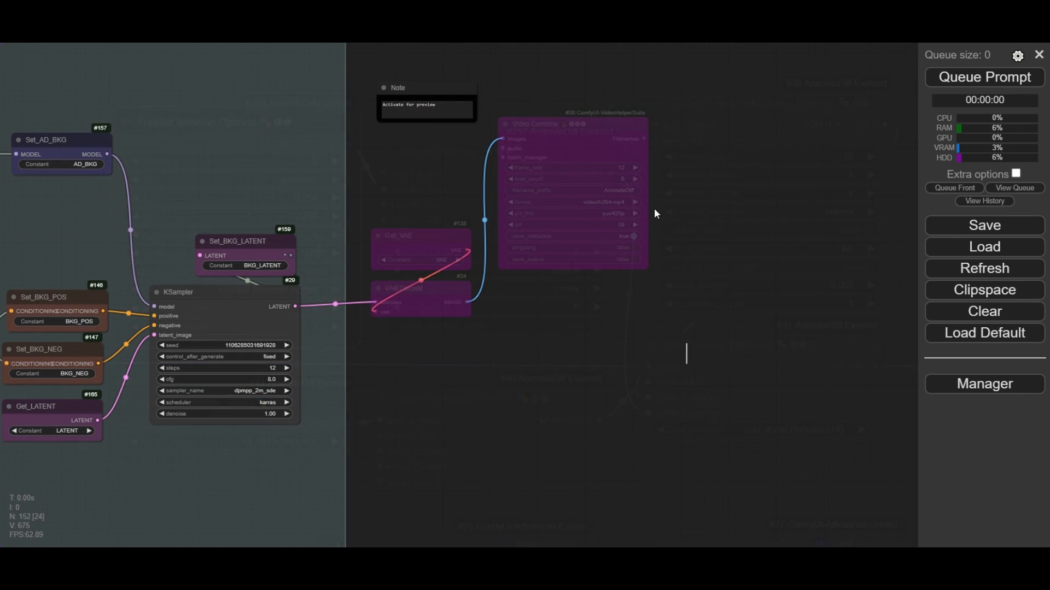
{"action": "left_click_drag", "start_coordinate": [686, 363], "coordinate": [372, 87]}
{"action": "key", "text": "ctrl+b"}
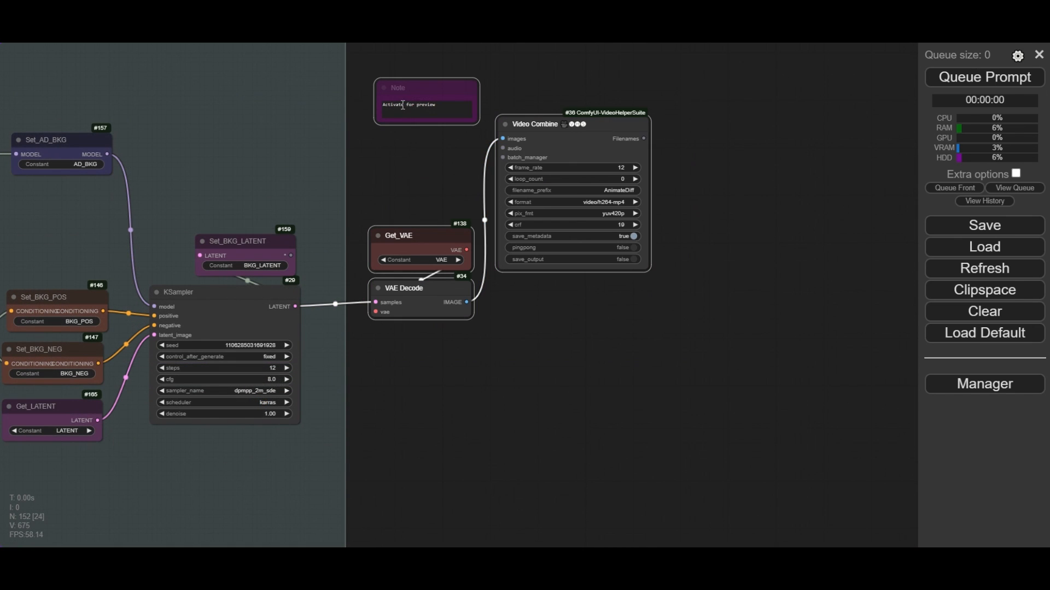
{"action": "left_click", "coordinate": [519, 354]}
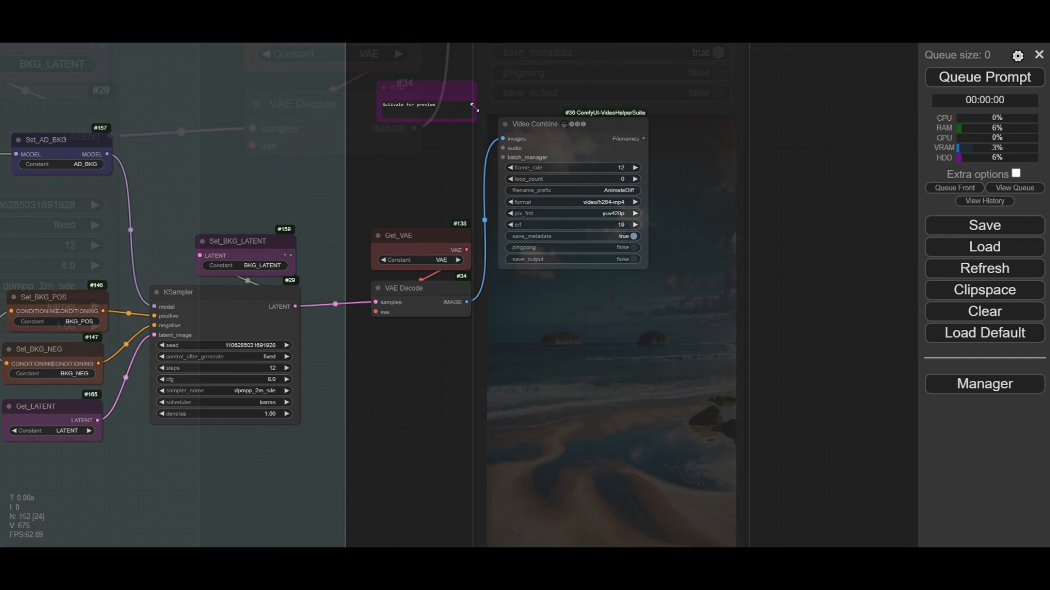
{"action": "scroll", "coordinate": [815, 341], "scroll_direction": "up", "scroll_amount": 8}
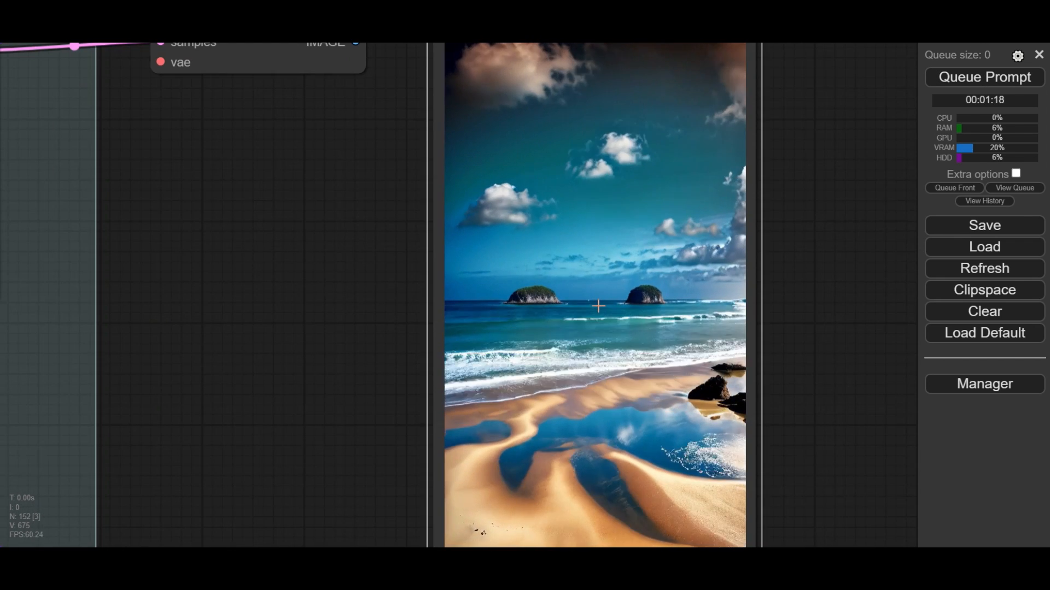
- Change the background's positive prompt to "green fire, storm, magic, fansty world"
{"action": "scroll", "coordinate": [591, 305], "scroll_direction": "down", "scroll_amount": 1}
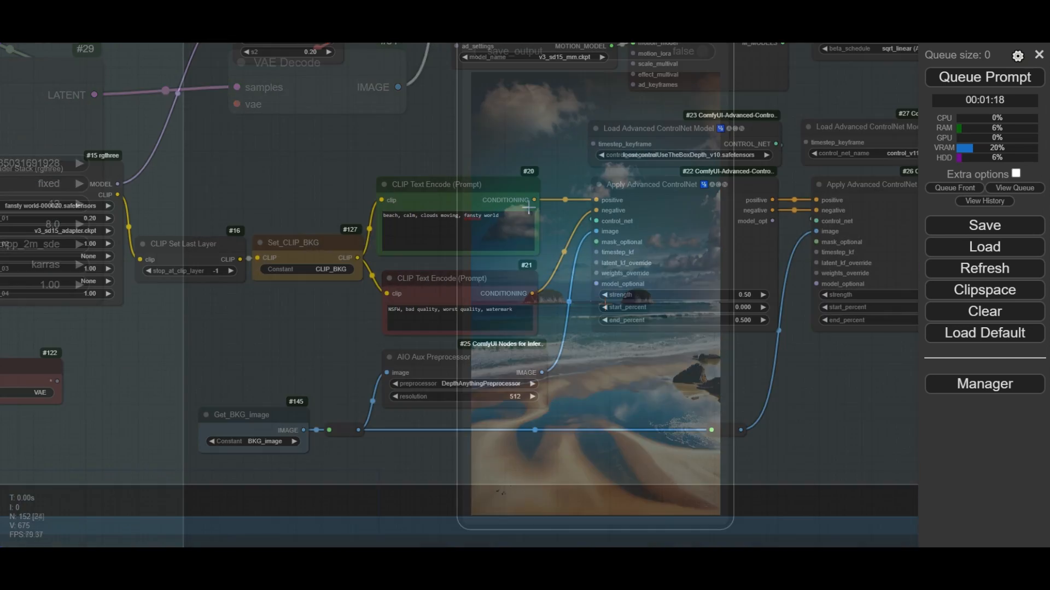
{"action": "scroll", "coordinate": [514, 219], "scroll_direction": "up", "scroll_amount": 6}
{"action": "left_click_drag", "start_coordinate": [287, 201], "coordinate": [47, 204]}
{"action": "type", "text": "green fire, storm, magic"}
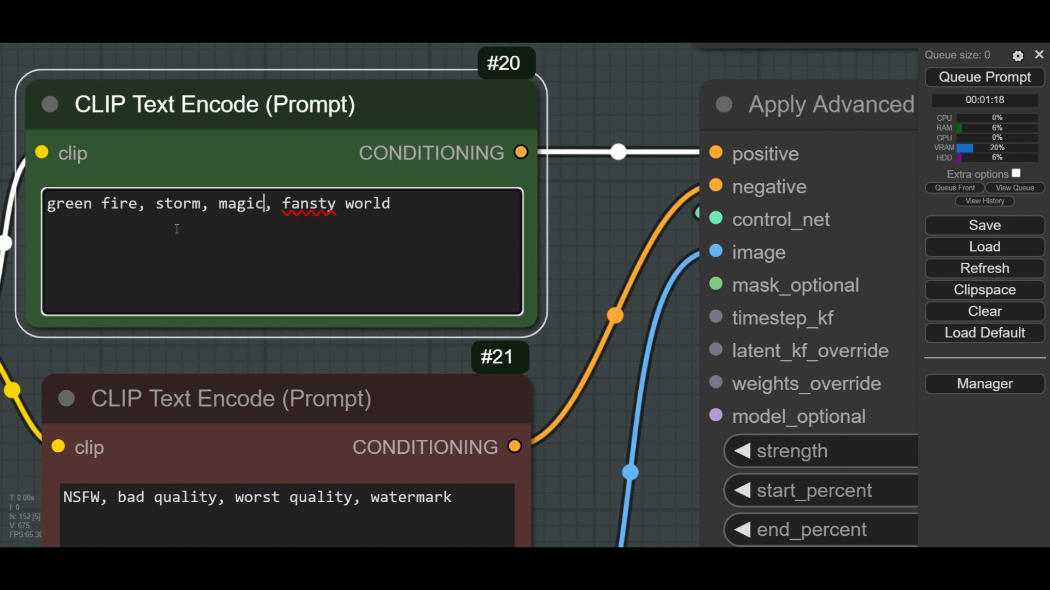
{"action": "left_click", "coordinate": [586, 204]}
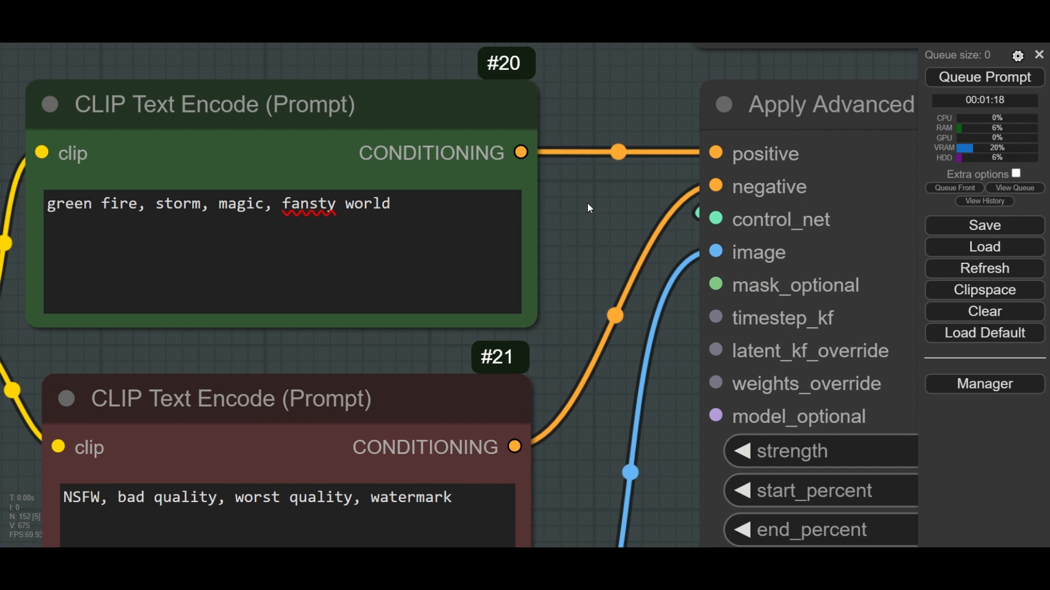
- Replace the beach picture in the background's Load Image node with the Pexels JPG numbered 3243023
{"action": "scroll", "coordinate": [586, 205], "scroll_direction": "down", "scroll_amount": 10}
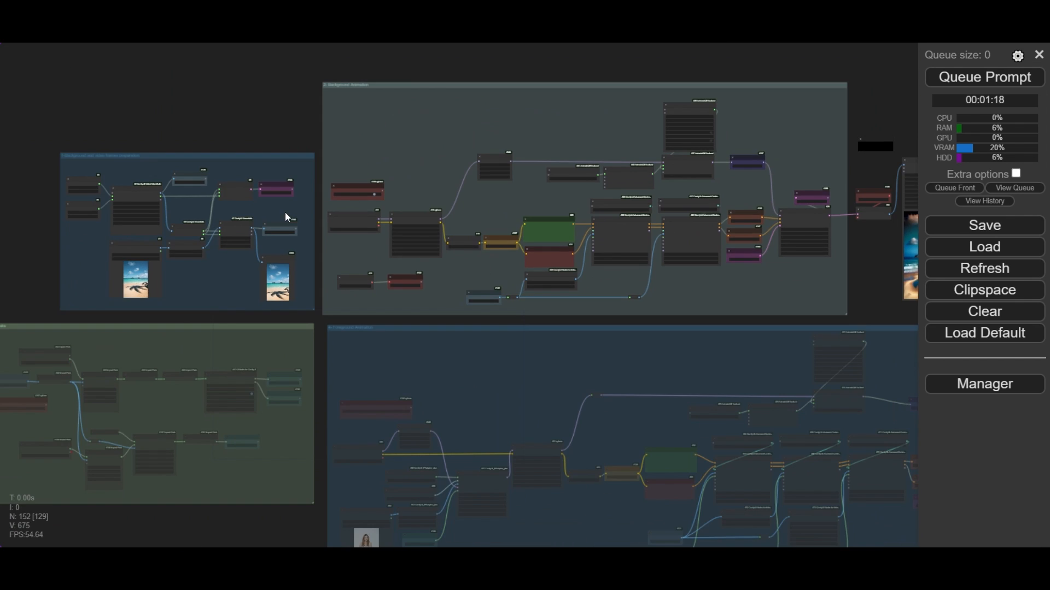
{"action": "left_click_drag", "start_coordinate": [165, 111], "coordinate": [338, 107]}
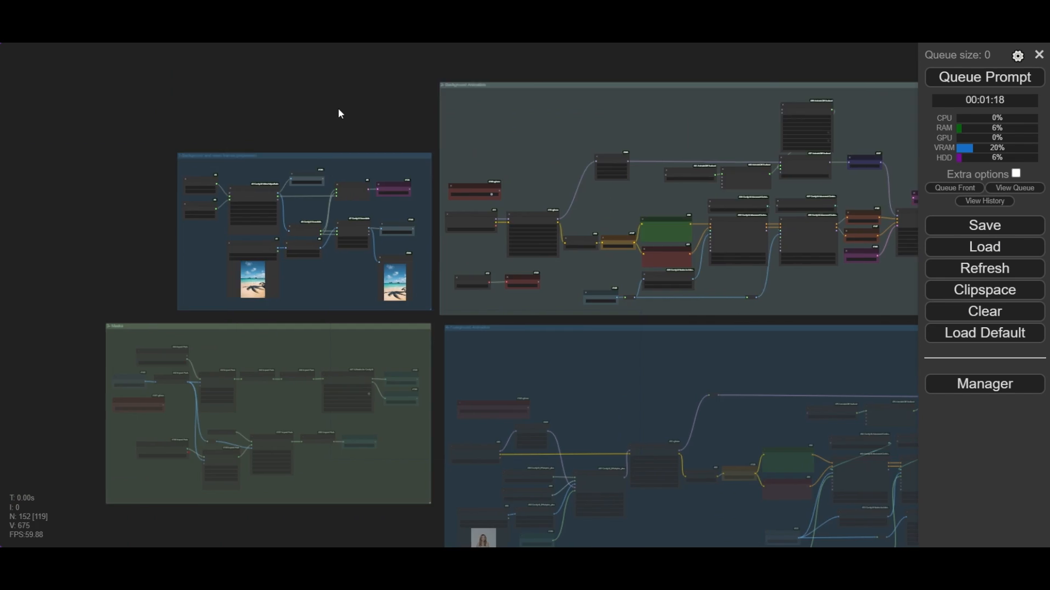
{"action": "scroll", "coordinate": [318, 250], "scroll_direction": "up", "scroll_amount": 19}
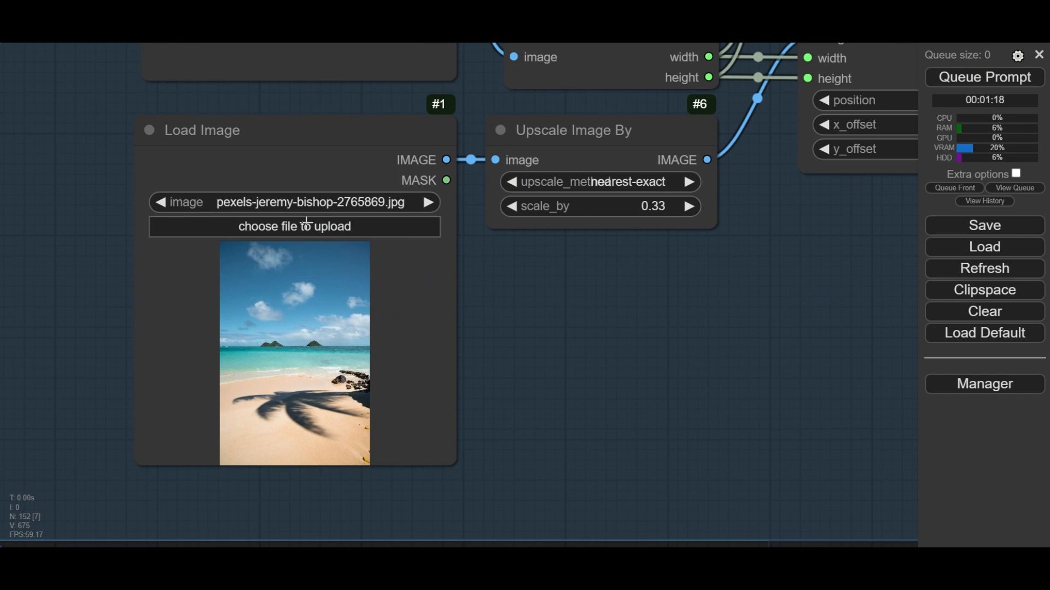
{"action": "left_click", "coordinate": [306, 204]}
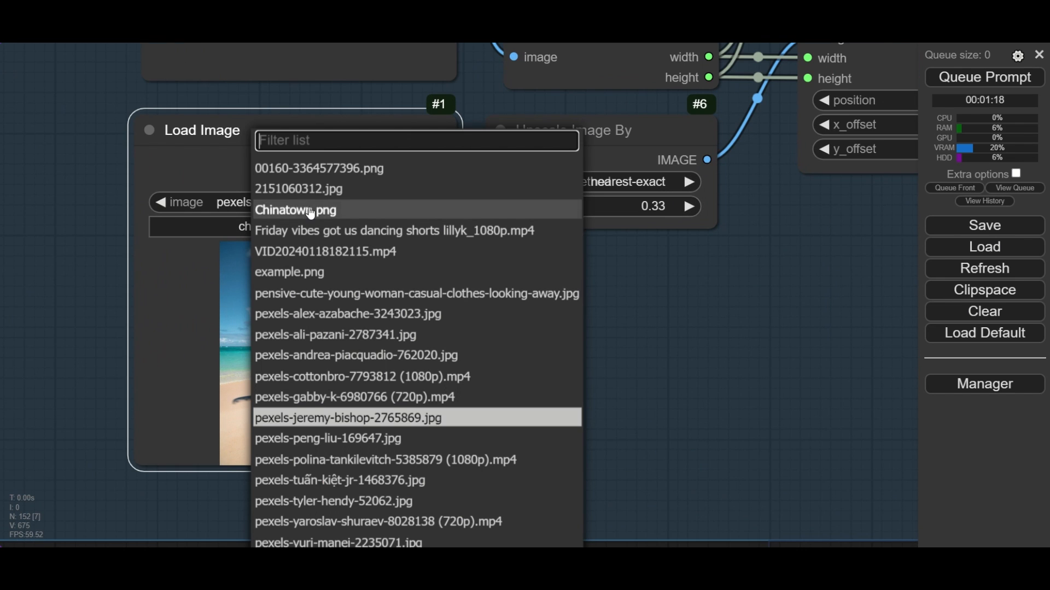
{"action": "left_click", "coordinate": [343, 315]}
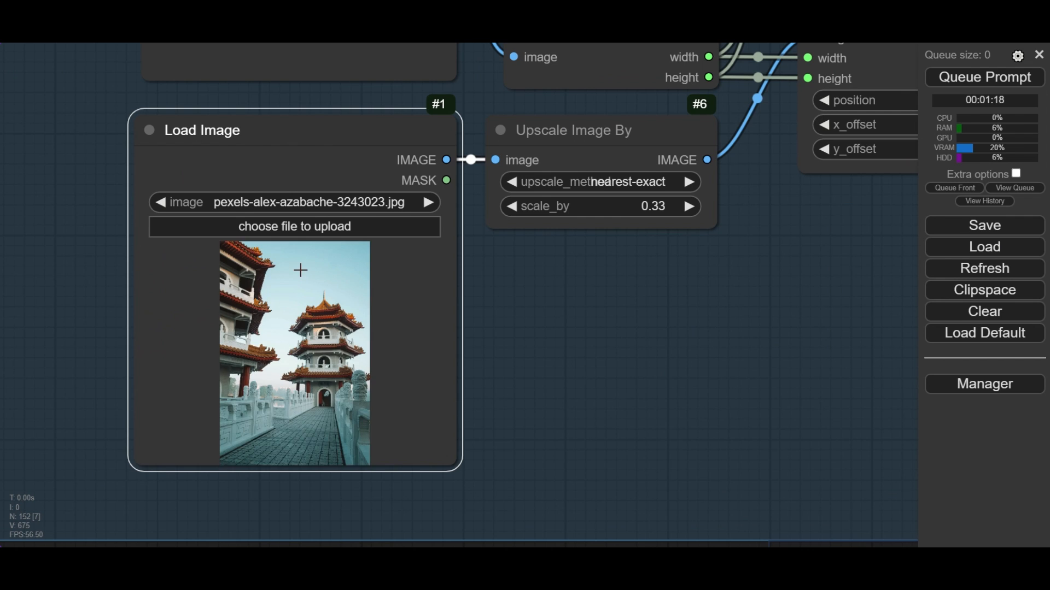
- Examine the newly generated background animation in the Video Combine preview
{"action": "scroll", "coordinate": [308, 338], "scroll_direction": "up", "scroll_amount": 5}
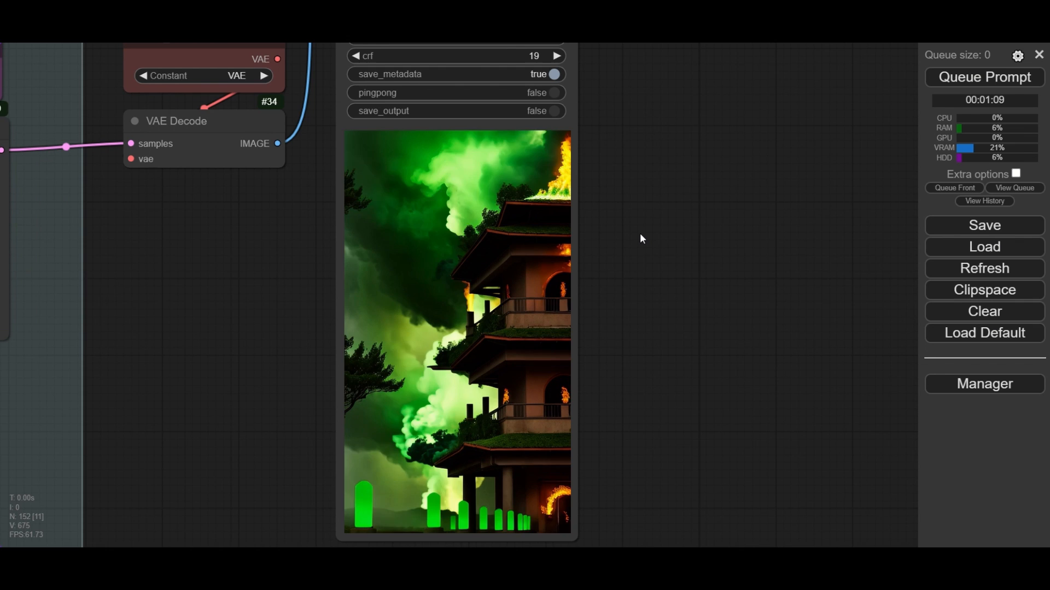
{"action": "scroll", "coordinate": [704, 324], "scroll_direction": "up", "scroll_amount": 3}
{"action": "scroll", "coordinate": [702, 326], "scroll_direction": "down", "scroll_amount": 4}
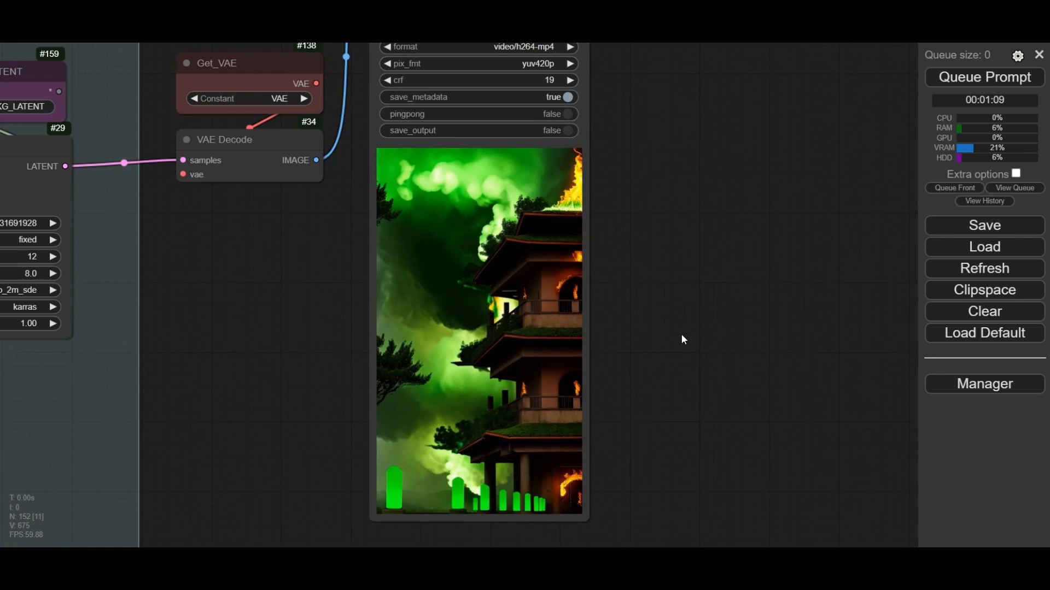
{"action": "left_click_drag", "start_coordinate": [680, 334], "coordinate": [718, 310]}
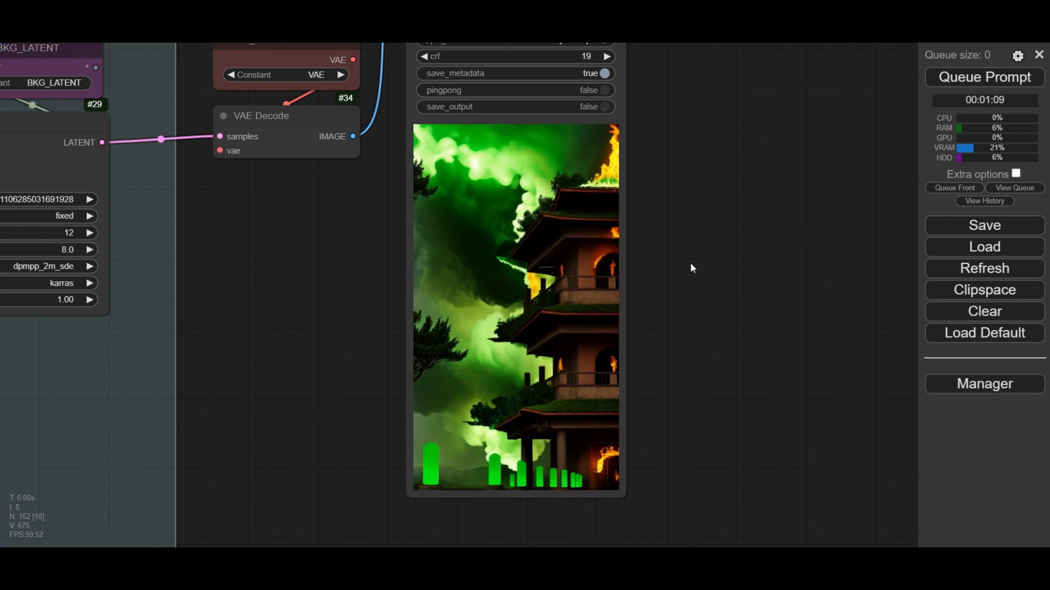
{"action": "scroll", "coordinate": [697, 252], "scroll_direction": "down", "scroll_amount": 15}
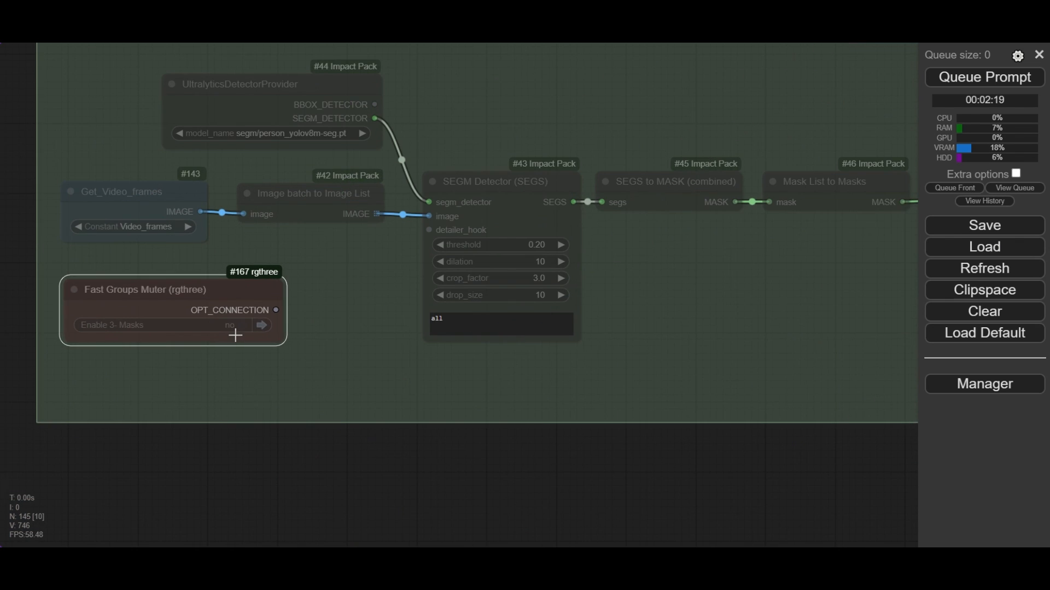
- Enable the 3- Masks group with its Fast Groups Muter node
{"action": "left_click", "coordinate": [235, 328]}
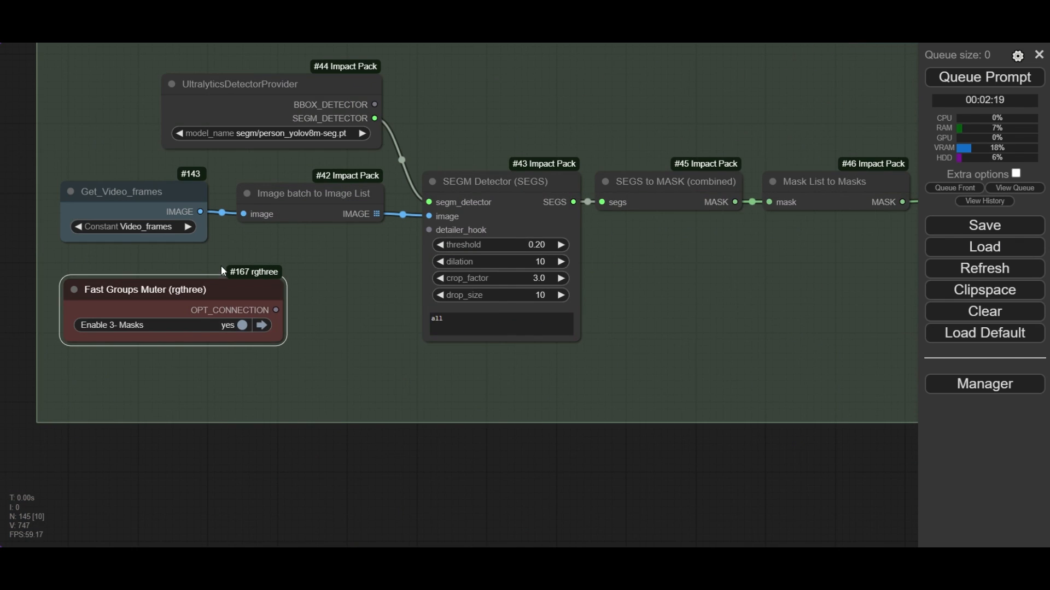
{"action": "scroll", "coordinate": [221, 266], "scroll_direction": "up", "scroll_amount": 4}
{"action": "left_click_drag", "start_coordinate": [230, 234], "coordinate": [356, 306]}
- Inspect the Get_Video_frames, Image batch to Image List and SEGM Detector nodes and how they connect in the masks group
{"action": "left_click", "coordinate": [198, 243]}
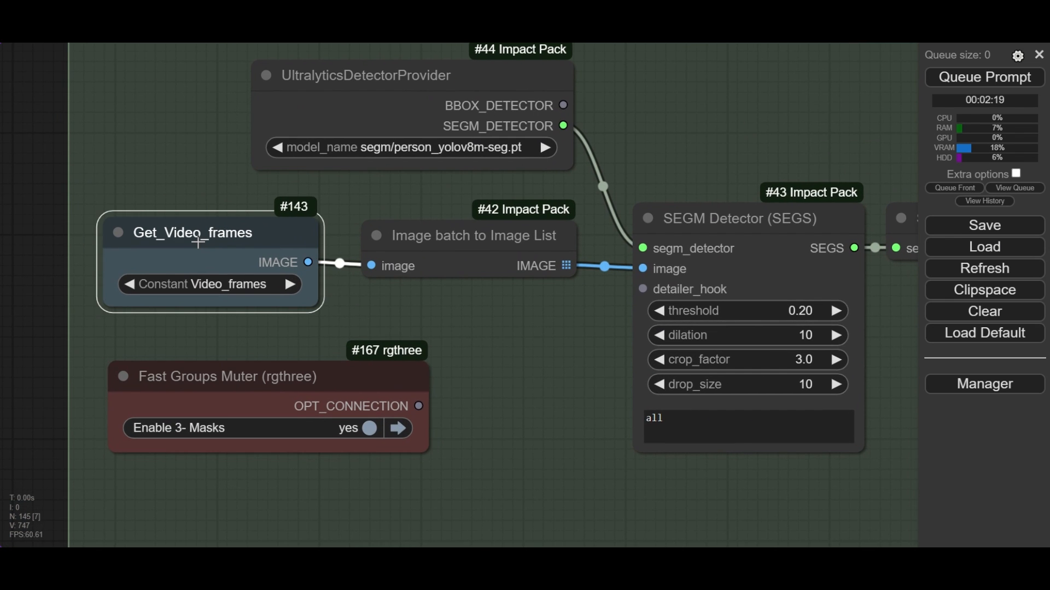
{"action": "left_click", "coordinate": [468, 238]}
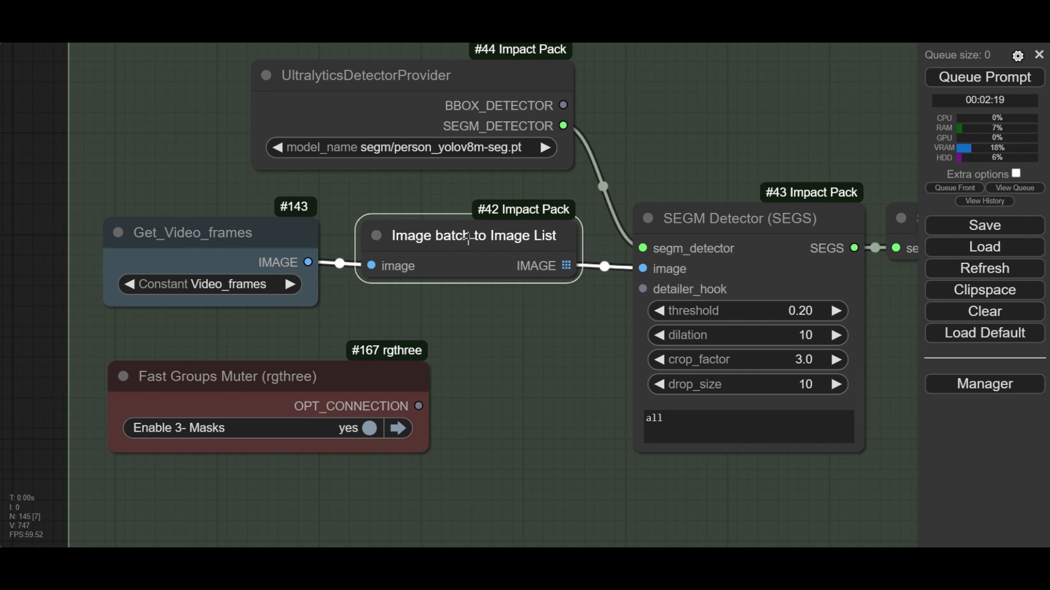
{"action": "left_click_drag", "start_coordinate": [528, 336], "coordinate": [295, 329]}
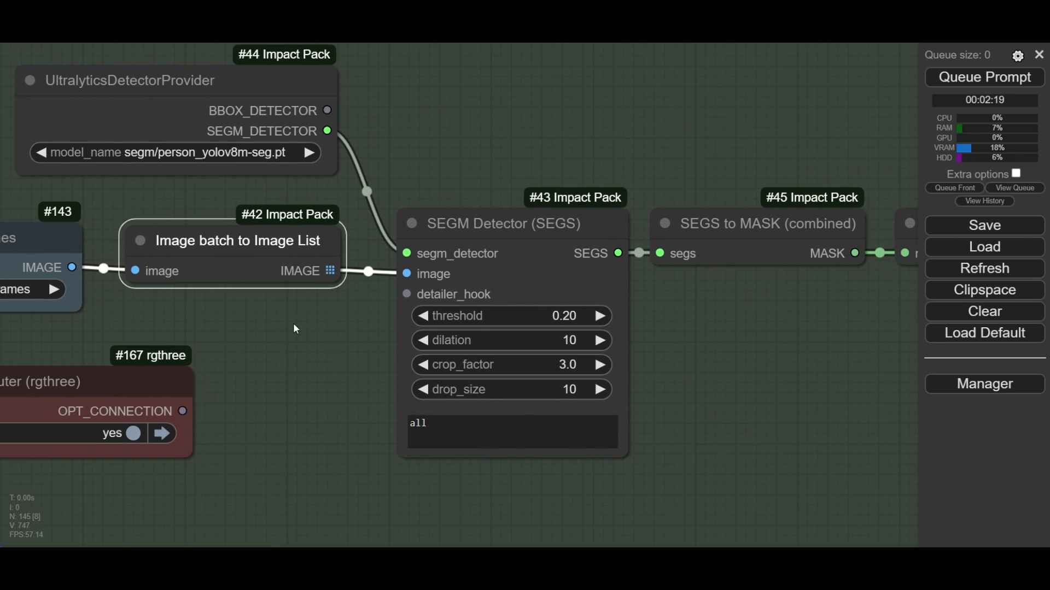
{"action": "left_click", "coordinate": [468, 230]}
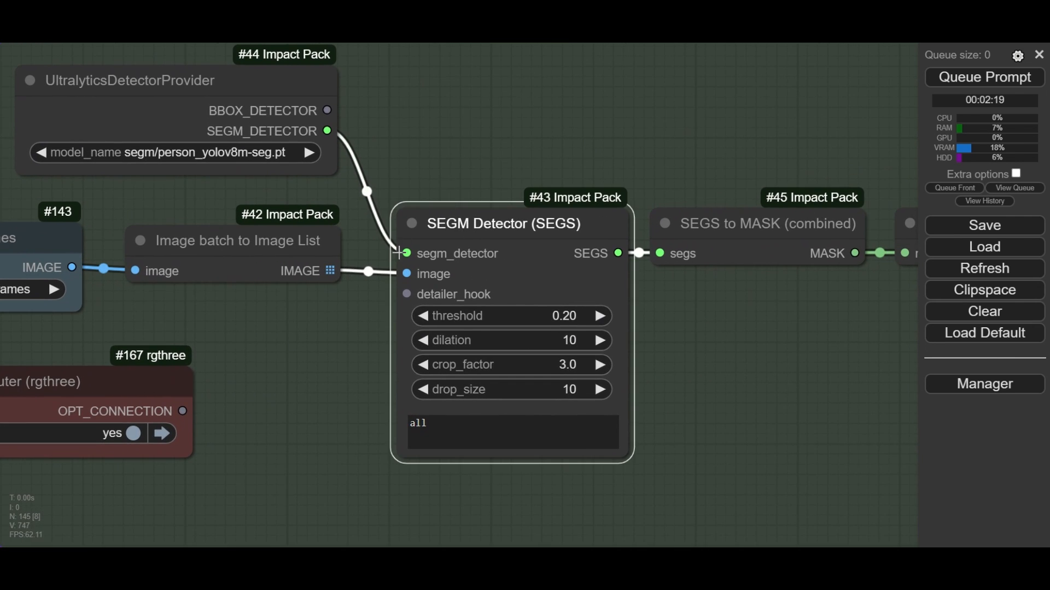
{"action": "mouse_move", "coordinate": [406, 253]}
{"action": "left_mouse_down"}
{"action": "mouse_move", "coordinate": [394, 170]}
{"action": "mouse_move", "coordinate": [407, 253]}
{"action": "left_mouse_up"}
{"action": "left_click_drag", "start_coordinate": [387, 121], "coordinate": [484, 137]}
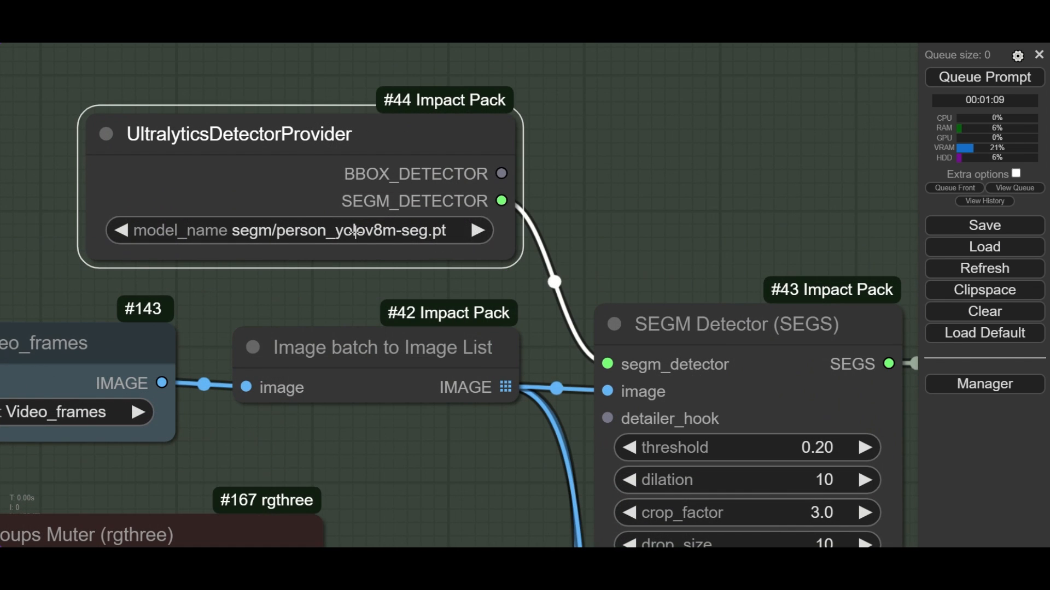
- Choose segm/person_yolov8m-seg.pt as the model of the UltralyticsDetectorProvider node
{"action": "left_click", "coordinate": [354, 230]}
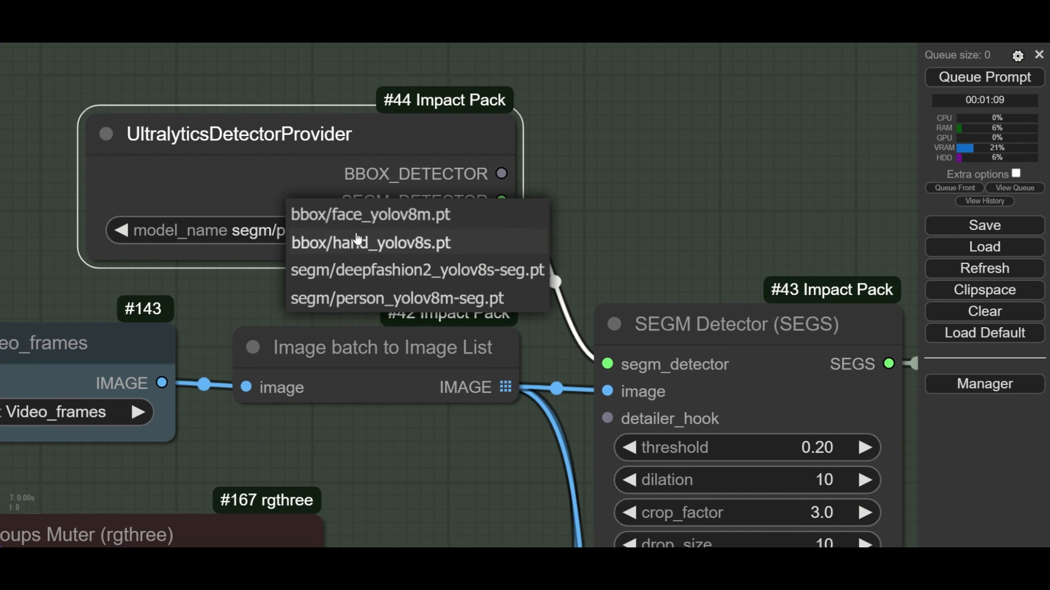
{"action": "left_click", "coordinate": [397, 298]}
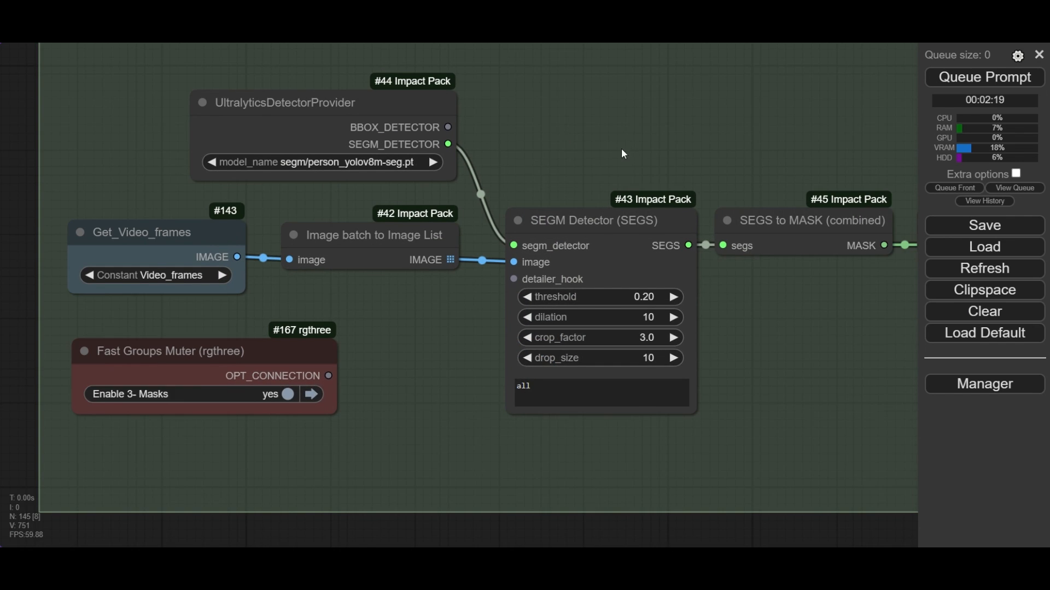
{"action": "left_click_drag", "start_coordinate": [624, 154], "coordinate": [388, 131]}
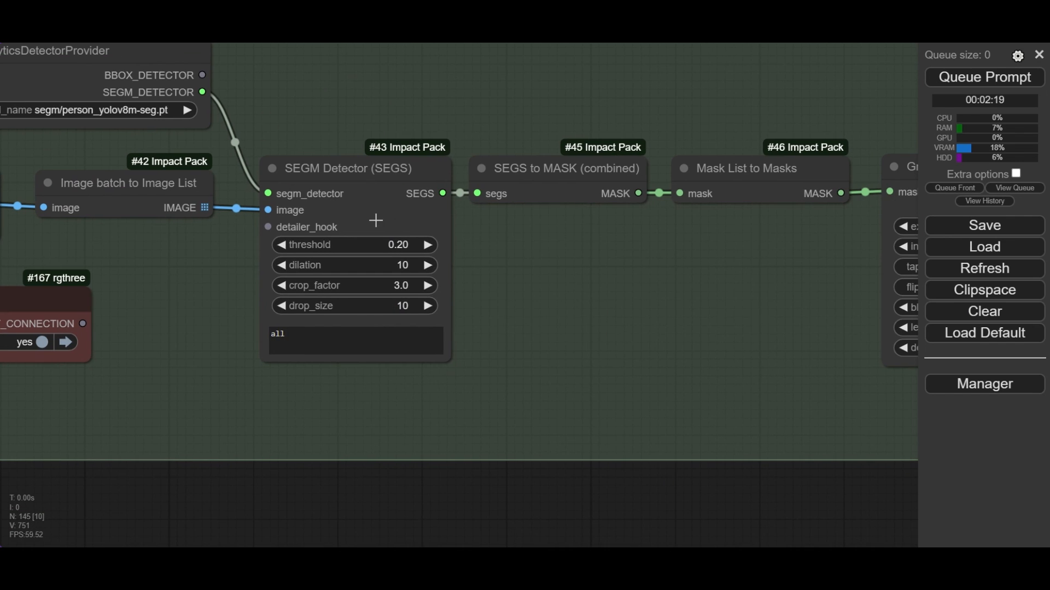
- Set the SEGM Detector node's threshold to 0.2
{"action": "left_click", "coordinate": [368, 185]}
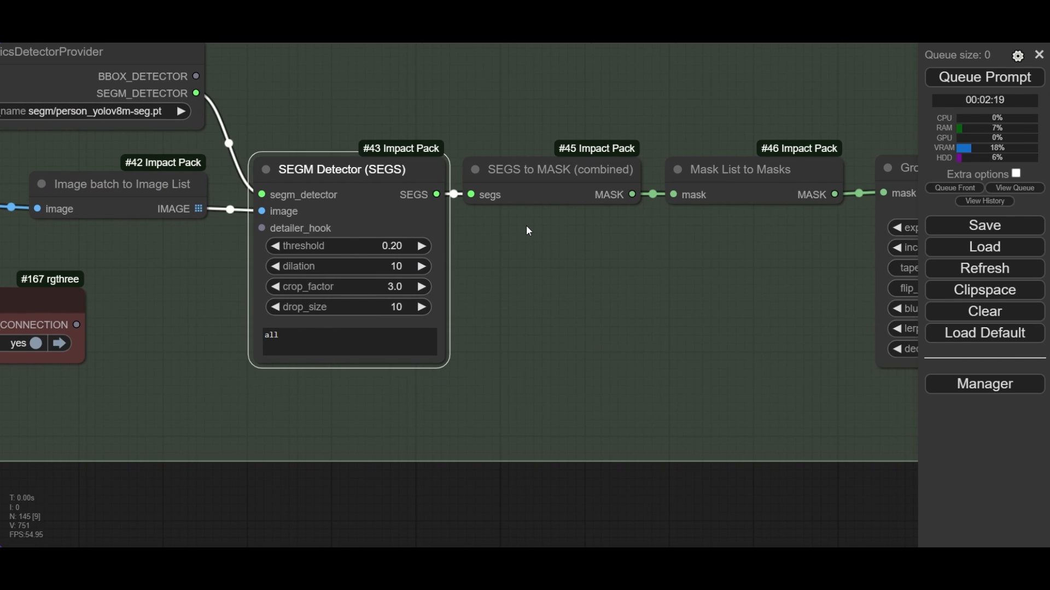
{"action": "scroll", "coordinate": [344, 269], "scroll_direction": "up", "scroll_amount": 2}
{"action": "left_click", "coordinate": [402, 245]}
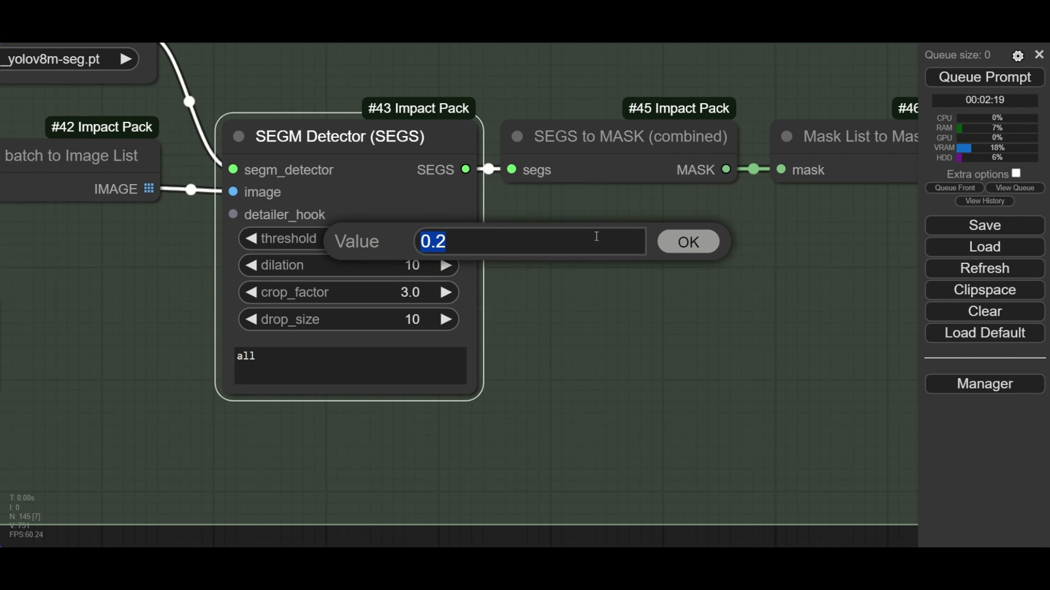
{"action": "left_click", "coordinate": [680, 242]}
{"action": "scroll", "coordinate": [638, 240], "scroll_direction": "down", "scroll_amount": 3}
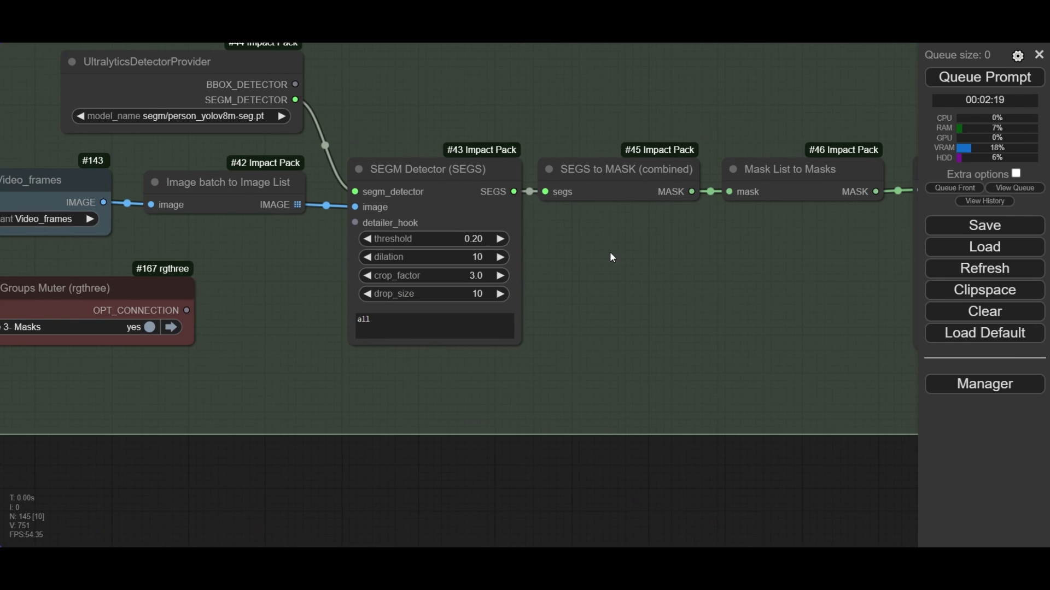
- Set the GrowMaskWithBlur node's expand to 10 and its blur_radius to 8
{"action": "left_click_drag", "start_coordinate": [609, 251], "coordinate": [548, 248]}
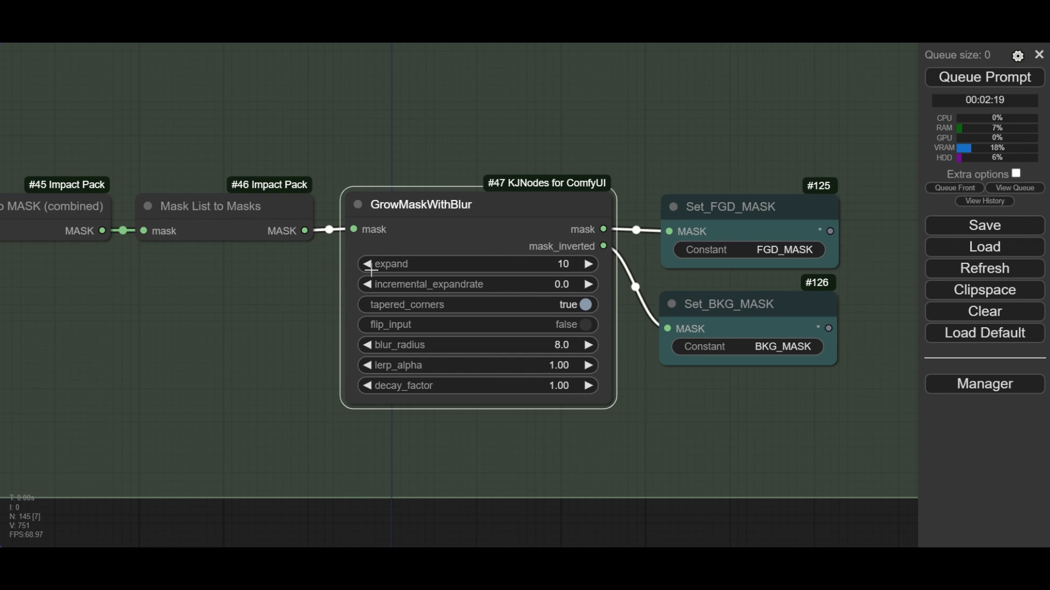
{"action": "left_click", "coordinate": [571, 263]}
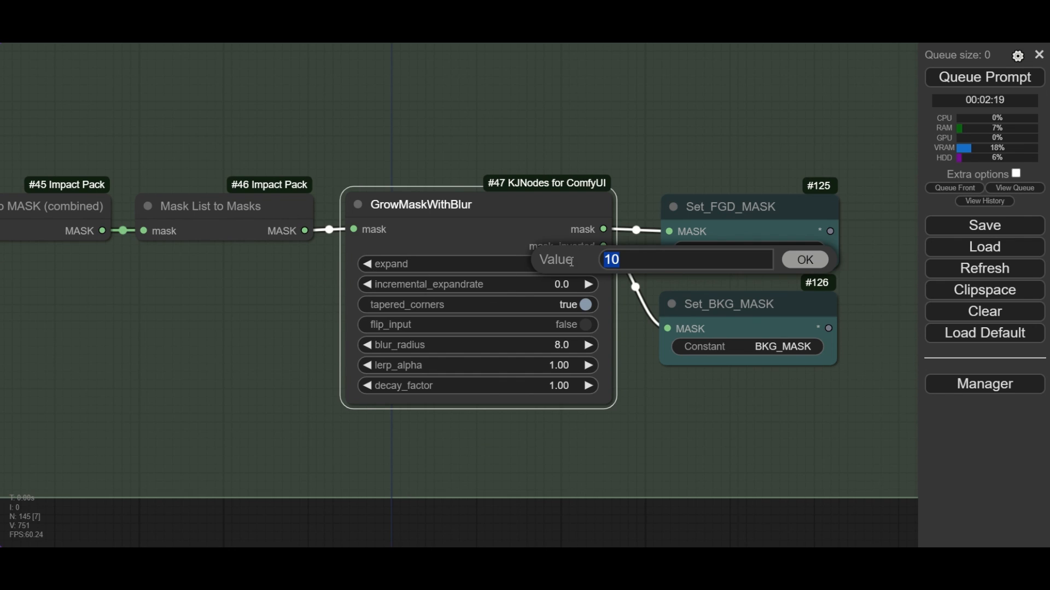
{"action": "left_click", "coordinate": [797, 267]}
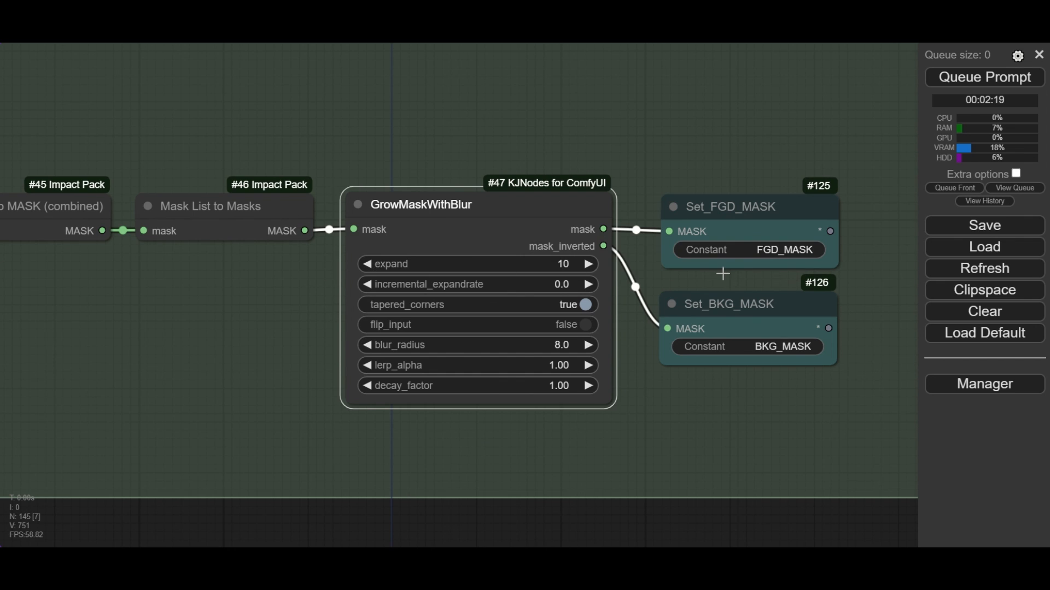
{"action": "left_click", "coordinate": [559, 349]}
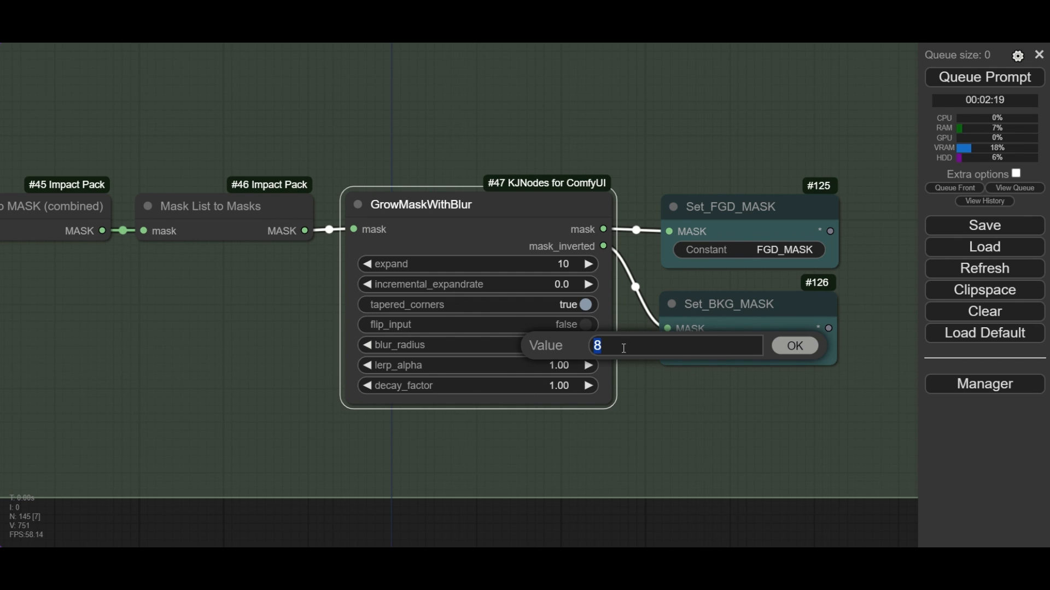
{"action": "left_click", "coordinate": [786, 356]}
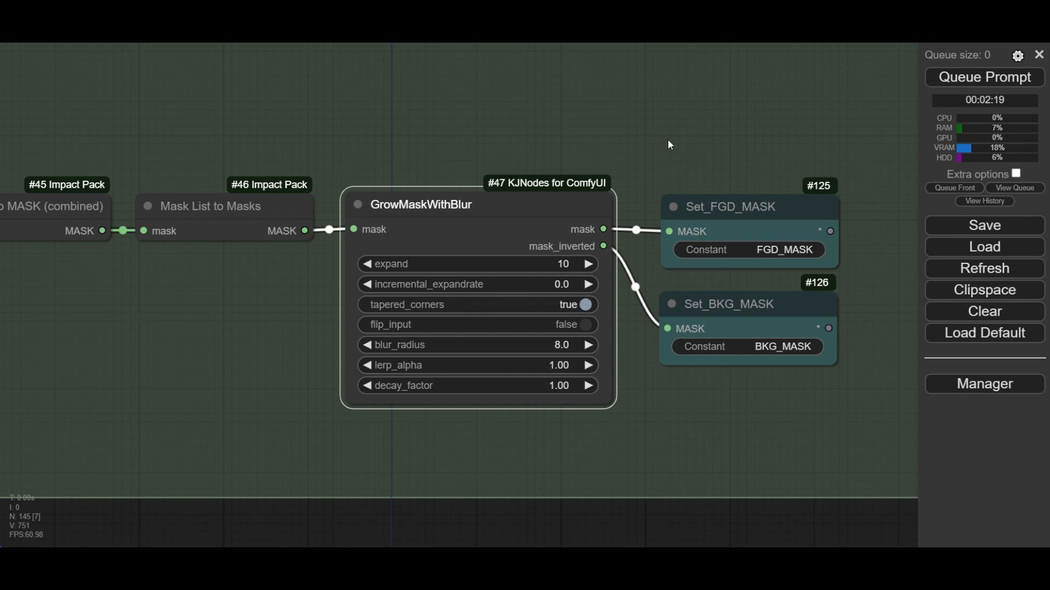
{"action": "left_click", "coordinate": [677, 112]}
- Inspect the Set_FGD_MASK and Set_BKG_MASK nodes fed by the normal and inverted mask outputs
{"action": "left_click_drag", "start_coordinate": [805, 166], "coordinate": [620, 115]}
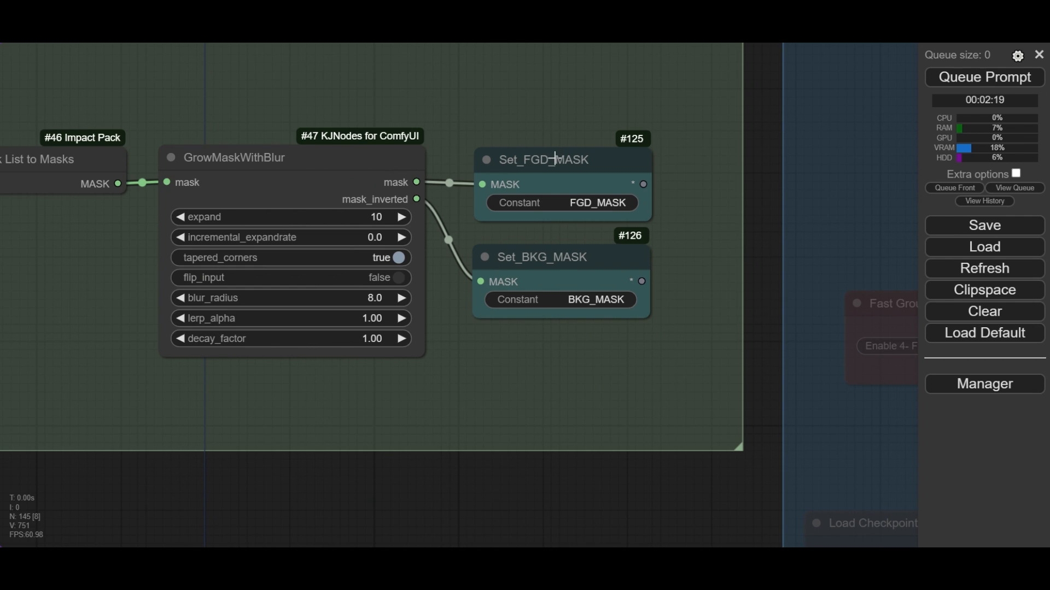
{"action": "scroll", "coordinate": [557, 160], "scroll_direction": "up", "scroll_amount": 5}
{"action": "left_click", "coordinate": [557, 161]}
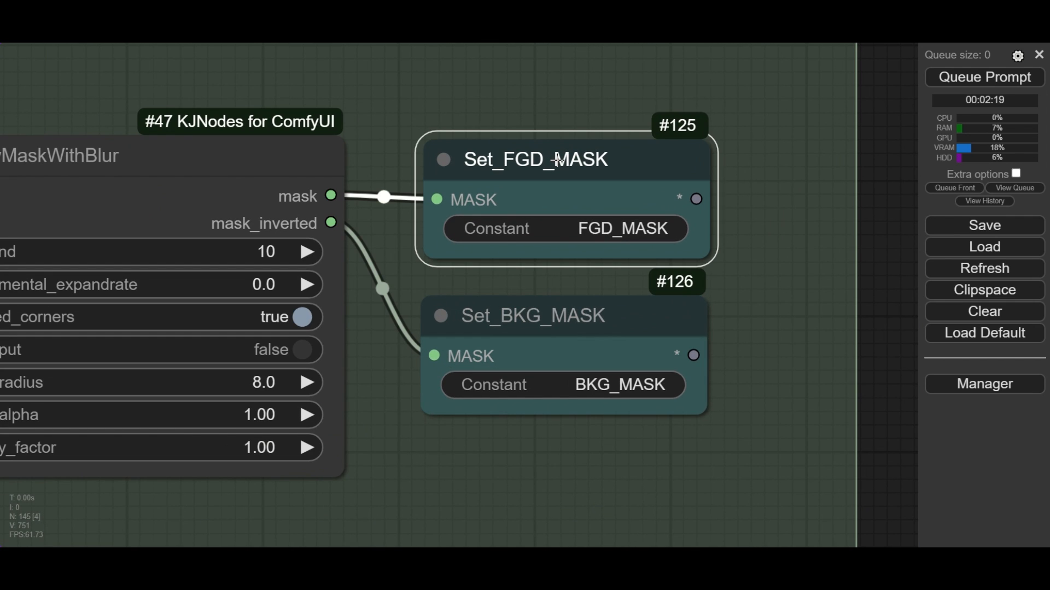
{"action": "left_click", "coordinate": [558, 310]}
{"action": "left_click_drag", "start_coordinate": [530, 468], "coordinate": [521, 334]}
- Run the workflow to render the foreground and background masks in the Mask Preview nodes
{"action": "scroll", "coordinate": [522, 335], "scroll_direction": "down", "scroll_amount": 1}
{"action": "scroll", "coordinate": [521, 334], "scroll_direction": "down", "scroll_amount": 3}
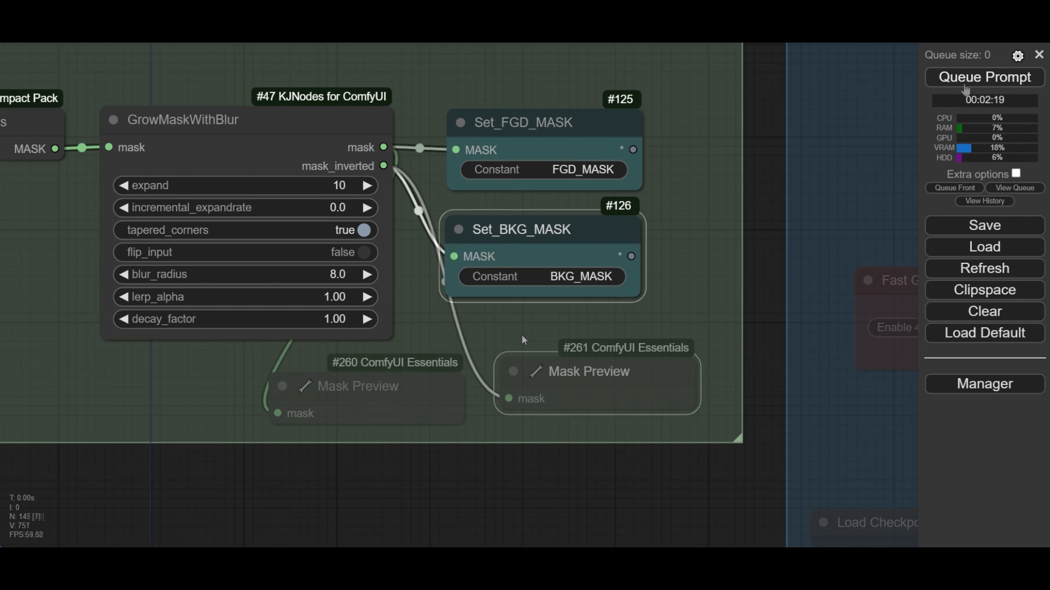
{"action": "left_click", "coordinate": [951, 82]}
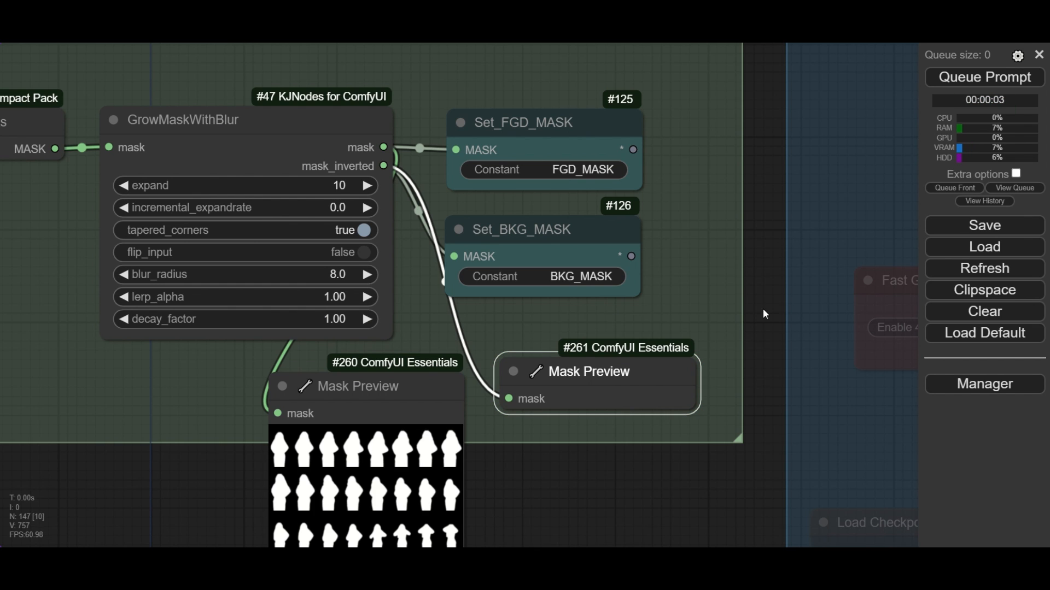
{"action": "left_click_drag", "start_coordinate": [763, 311], "coordinate": [748, 182]}
{"action": "left_click_drag", "start_coordinate": [553, 245], "coordinate": [549, 261]}
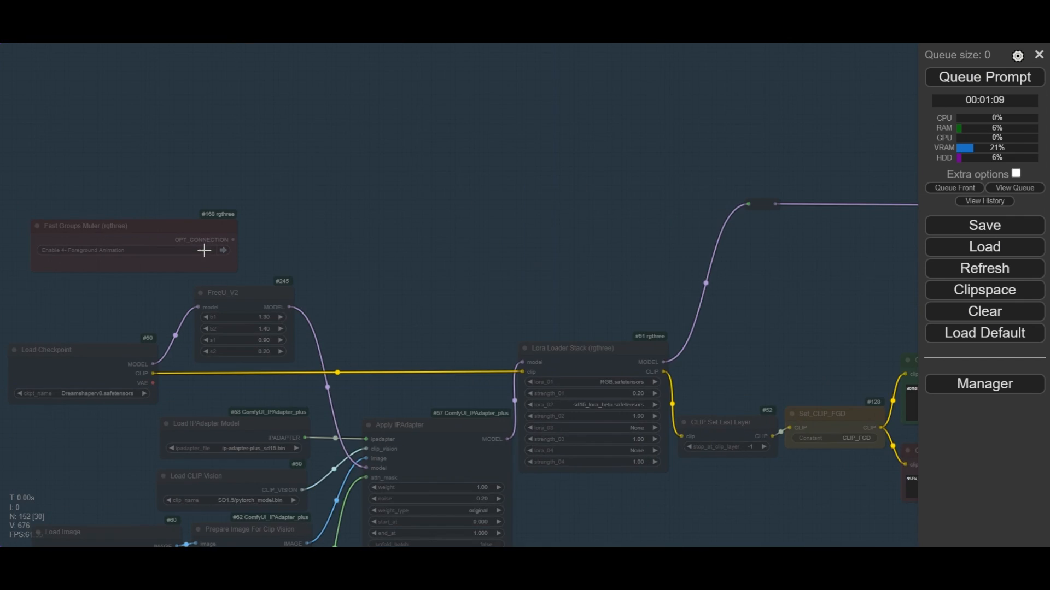
- Enable the 4- Foreground Animation group with its Fast Groups Muter node
{"action": "scroll", "coordinate": [199, 249], "scroll_direction": "up", "scroll_amount": 5}
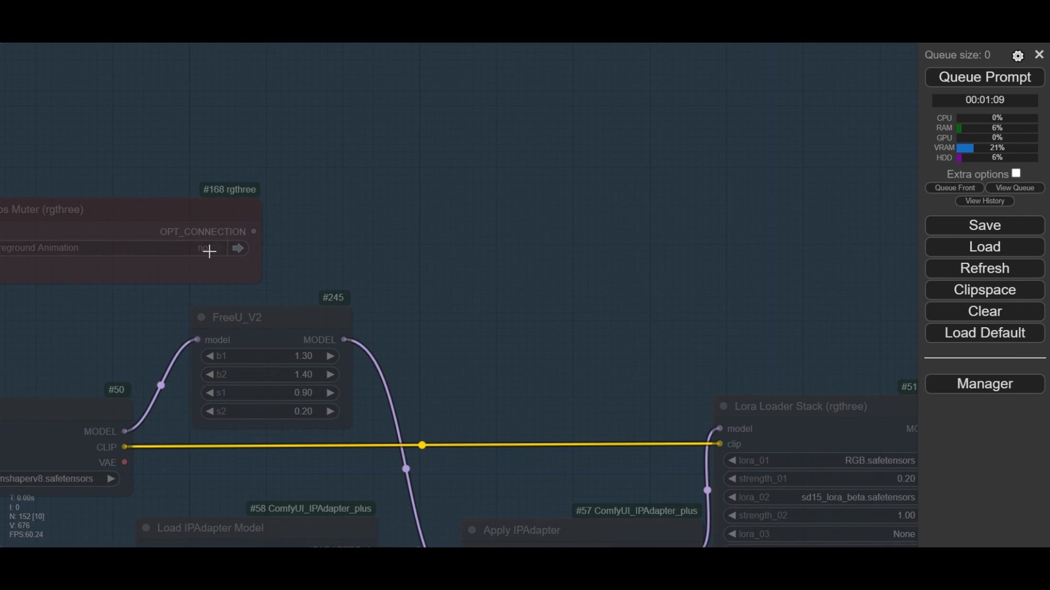
{"action": "left_click", "coordinate": [209, 251]}
{"action": "scroll", "coordinate": [257, 139], "scroll_direction": "down", "scroll_amount": 4}
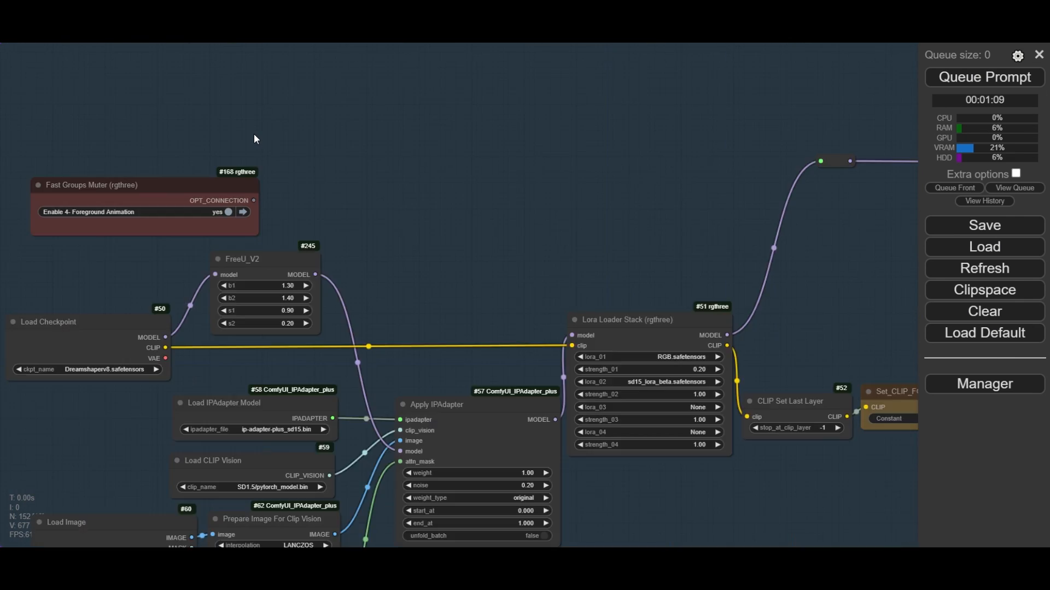
{"action": "scroll", "coordinate": [254, 134], "scroll_direction": "down", "scroll_amount": 1}
{"action": "left_click_drag", "start_coordinate": [269, 113], "coordinate": [418, 93]}
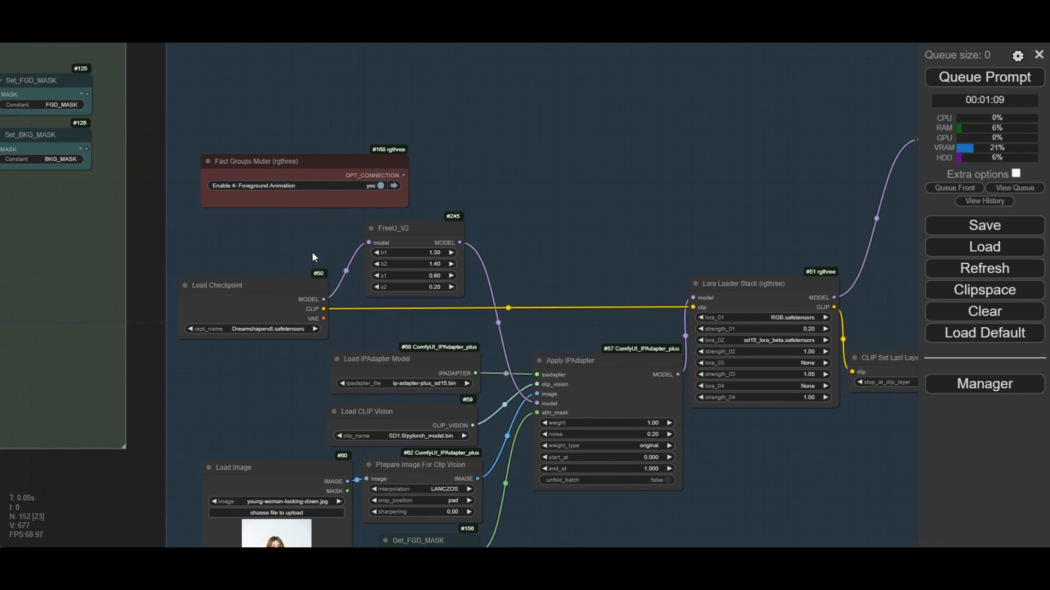
- Choose Dreamshaperv8.safetensors in the foreground group's Load Checkpoint node
{"action": "scroll", "coordinate": [76, 375], "scroll_direction": "up", "scroll_amount": 6}
{"action": "left_click", "coordinate": [253, 286]}
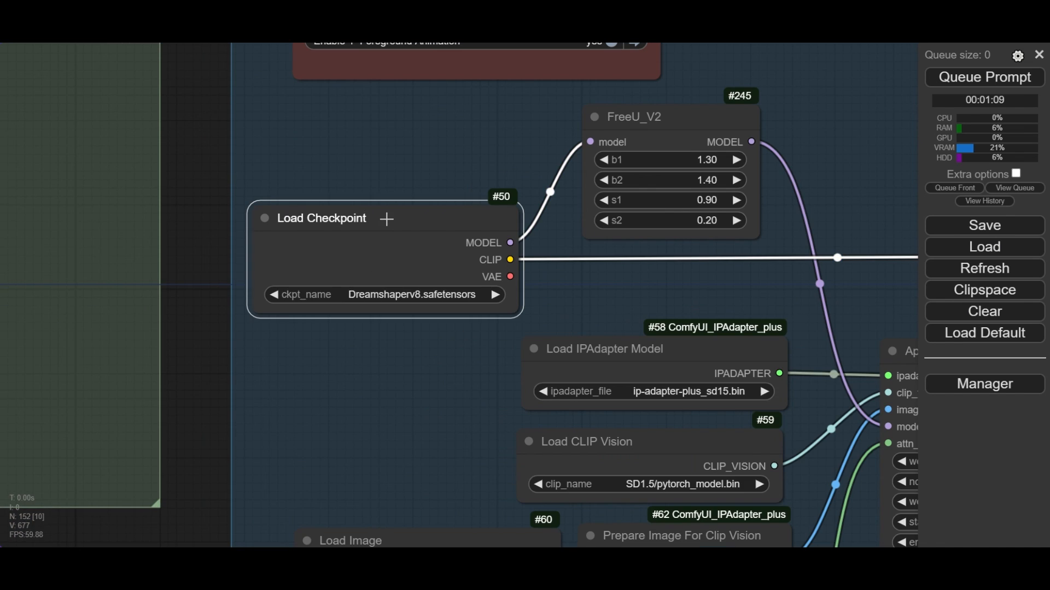
{"action": "left_click", "coordinate": [395, 296]}
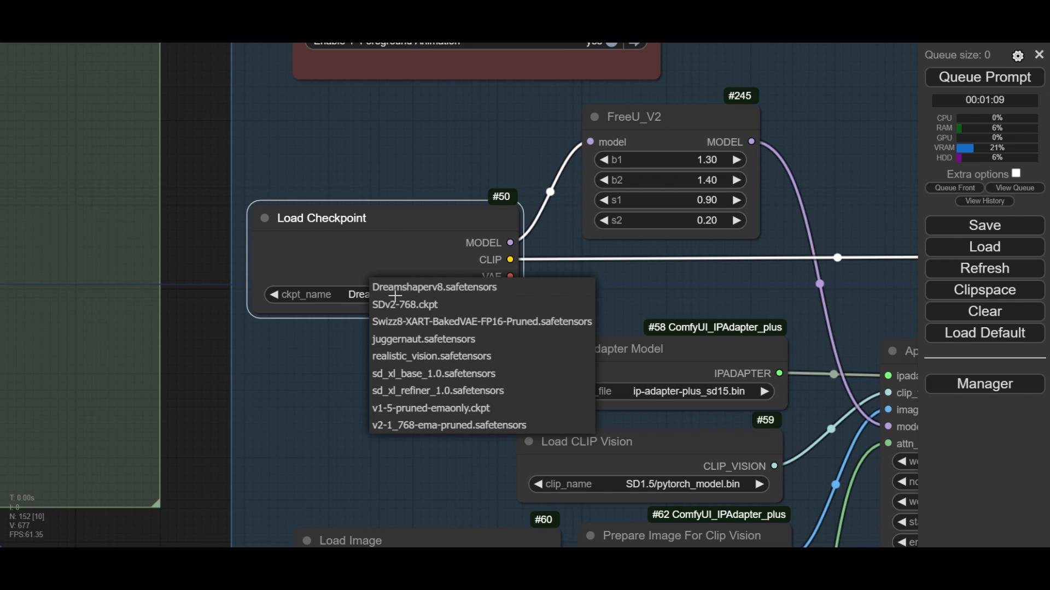
{"action": "left_click", "coordinate": [430, 287]}
{"action": "left_click", "coordinate": [475, 152]}
{"action": "scroll", "coordinate": [475, 151], "scroll_direction": "down", "scroll_amount": 1}
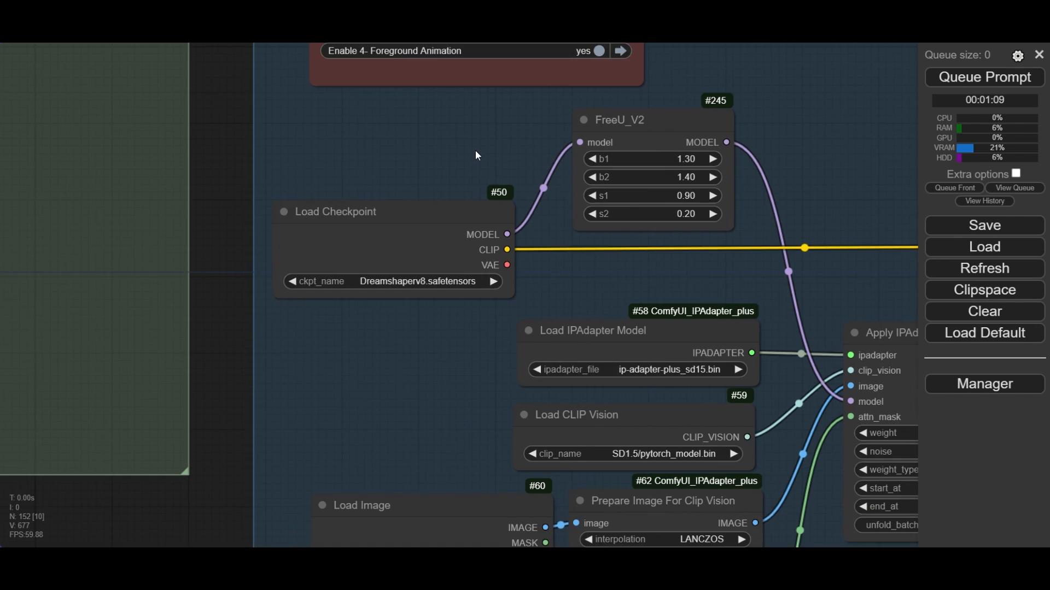
- Load RGB.safetensors at strength 0.2 and sd15_lora_beta.safetensors as the first two LoRAs in the foreground Lora Loader Stack
{"action": "left_click_drag", "start_coordinate": [818, 142], "coordinate": [688, 119]}
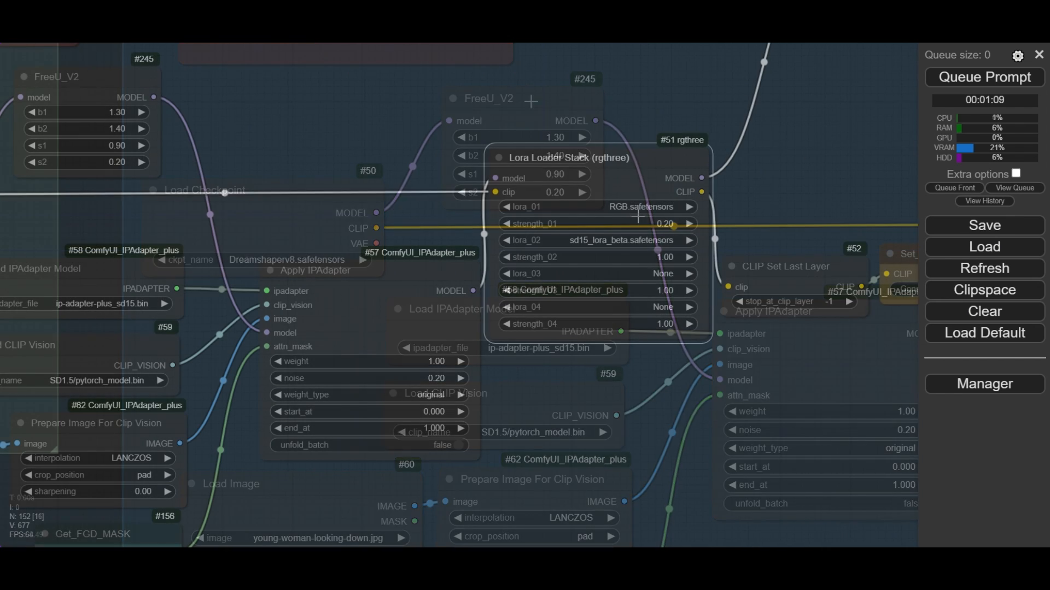
{"action": "left_click", "coordinate": [637, 207]}
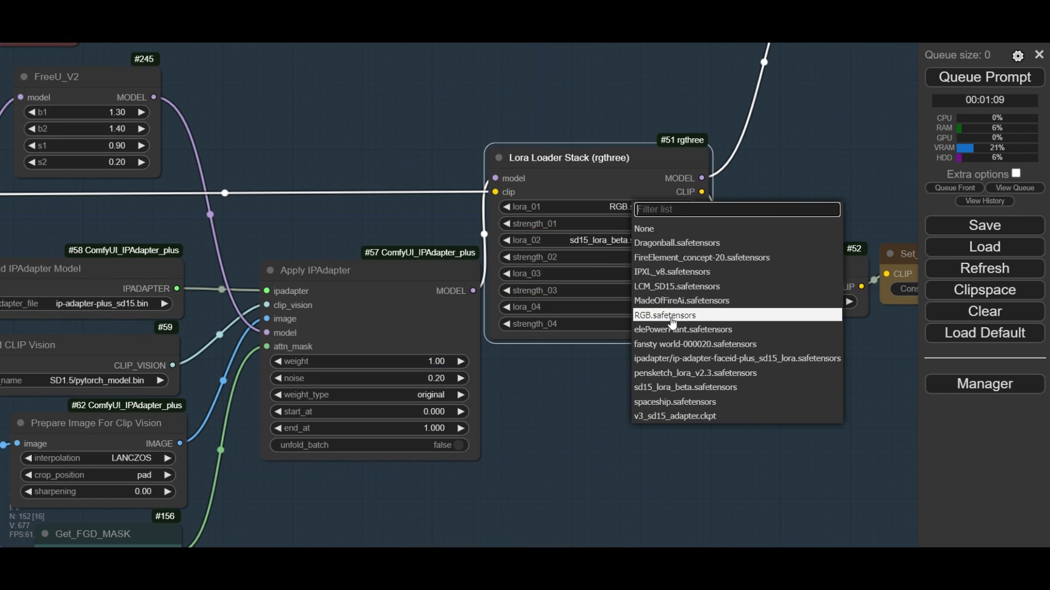
{"action": "scroll", "coordinate": [634, 255], "scroll_direction": "up", "scroll_amount": 3}
{"action": "left_click", "coordinate": [669, 215]}
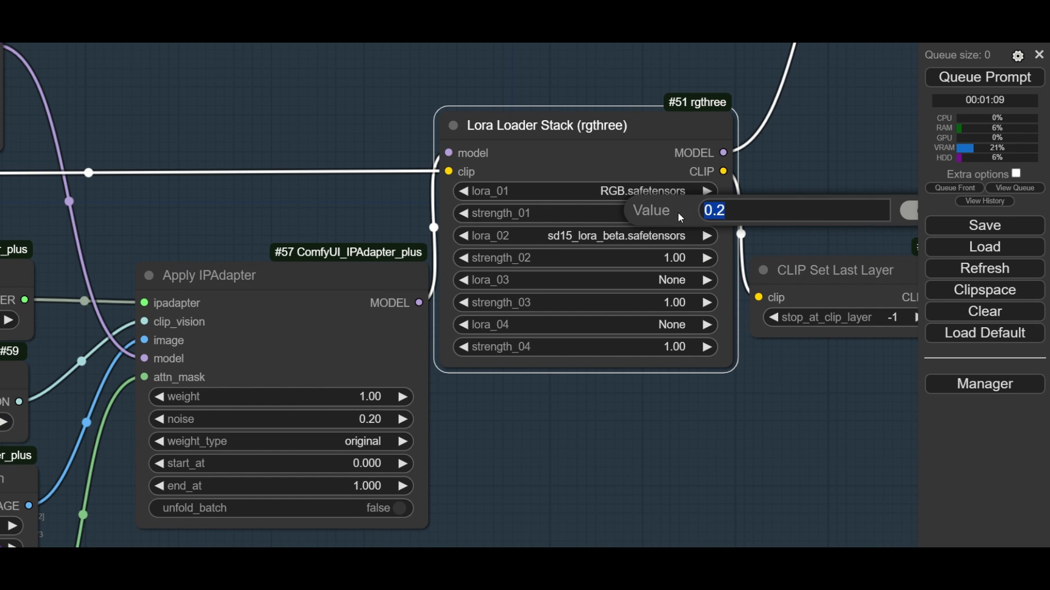
{"action": "left_click", "coordinate": [626, 235]}
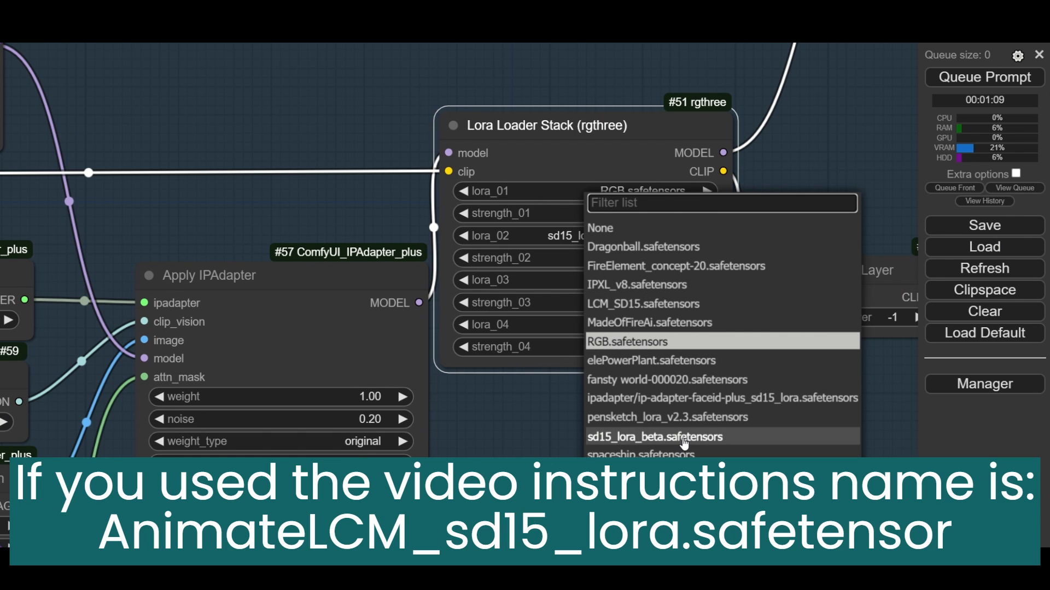
{"action": "left_click", "coordinate": [660, 446]}
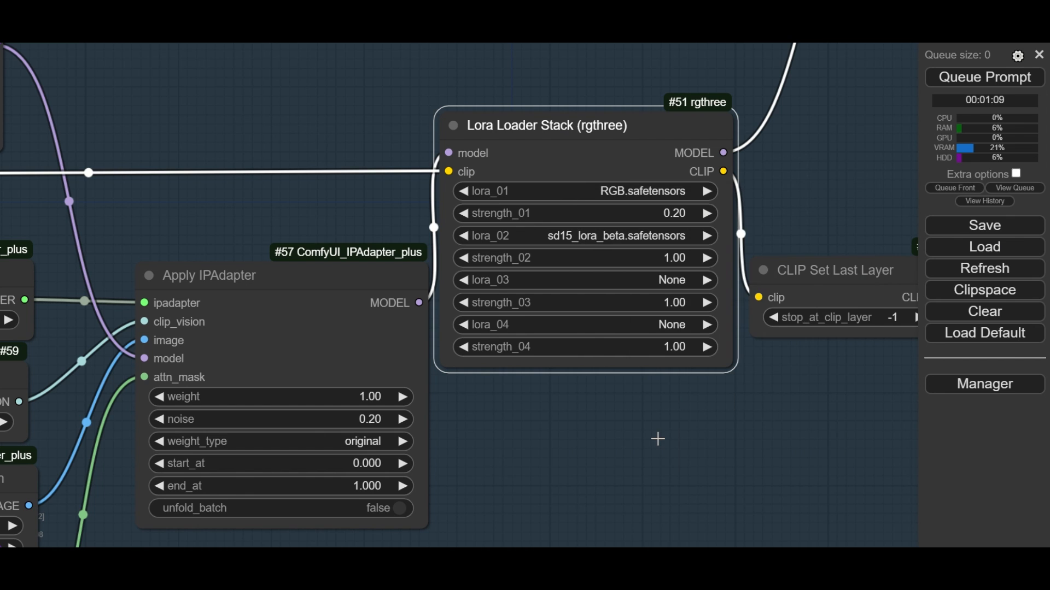
- Trace the model connection from FreeU_V2 through the Apply IPAdapter node to the Lora Loader Stack
{"action": "scroll", "coordinate": [605, 239], "scroll_direction": "up", "scroll_amount": 3}
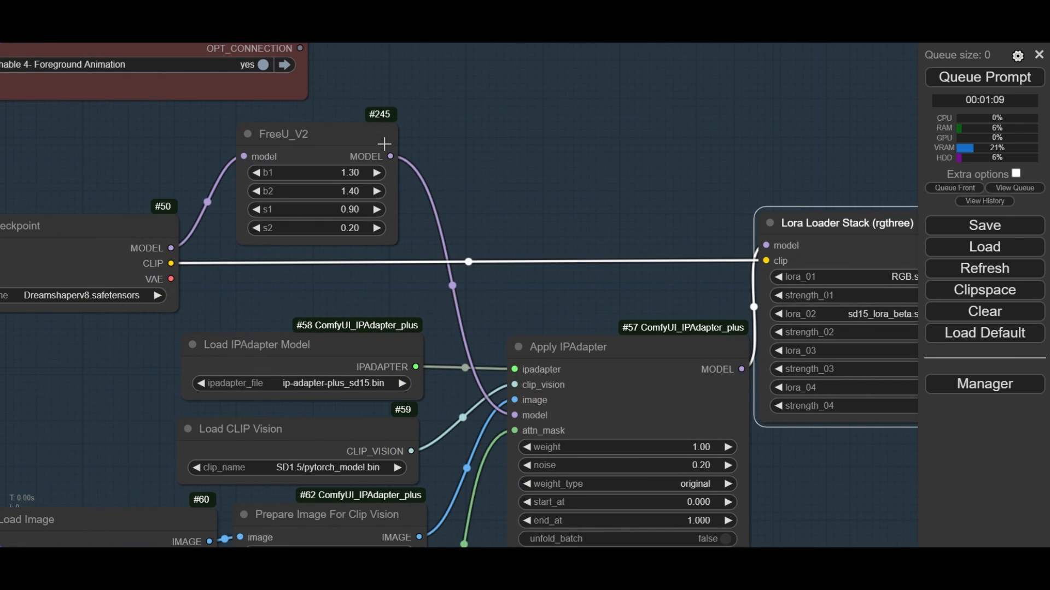
{"action": "left_click_drag", "start_coordinate": [390, 157], "coordinate": [527, 220]}
{"action": "left_click", "coordinate": [549, 123]}
{"action": "left_click_drag", "start_coordinate": [806, 474], "coordinate": [693, 468]}
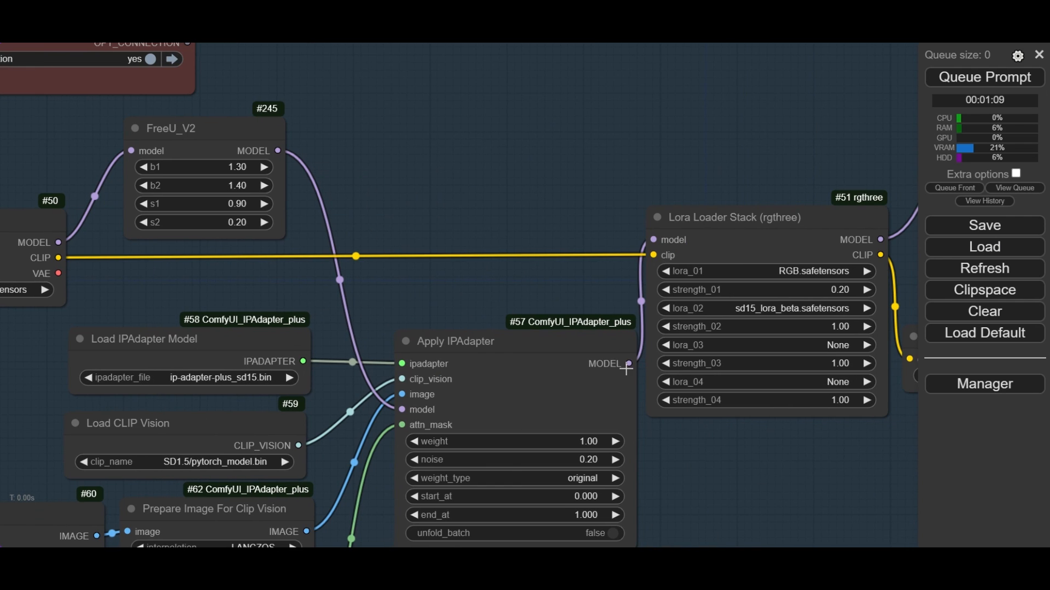
{"action": "left_click_drag", "start_coordinate": [629, 365], "coordinate": [760, 414]}
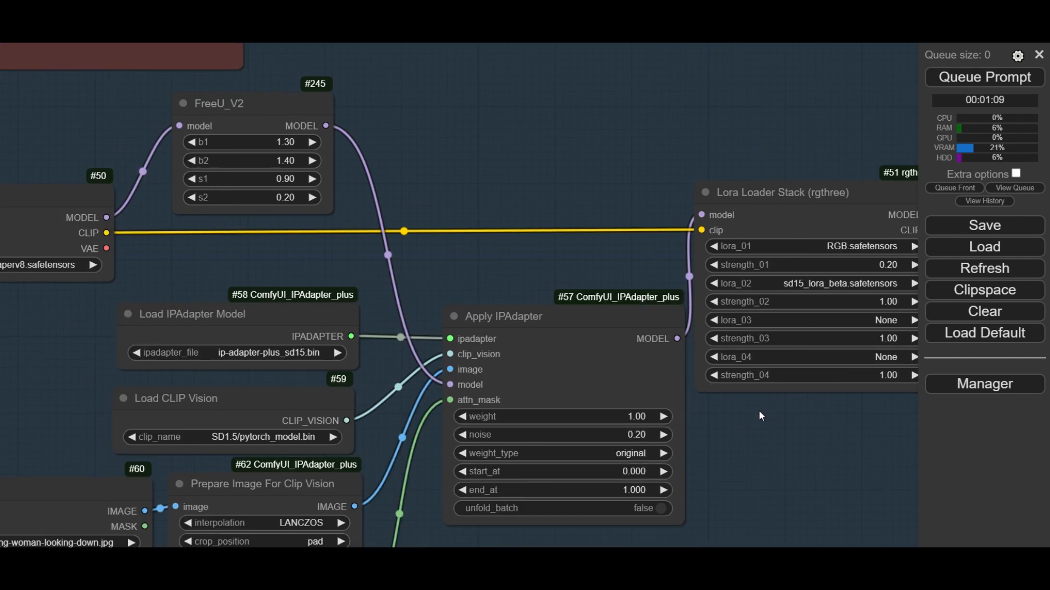
{"action": "scroll", "coordinate": [550, 290], "scroll_direction": "up", "scroll_amount": 3}
{"action": "left_click", "coordinate": [550, 290]}
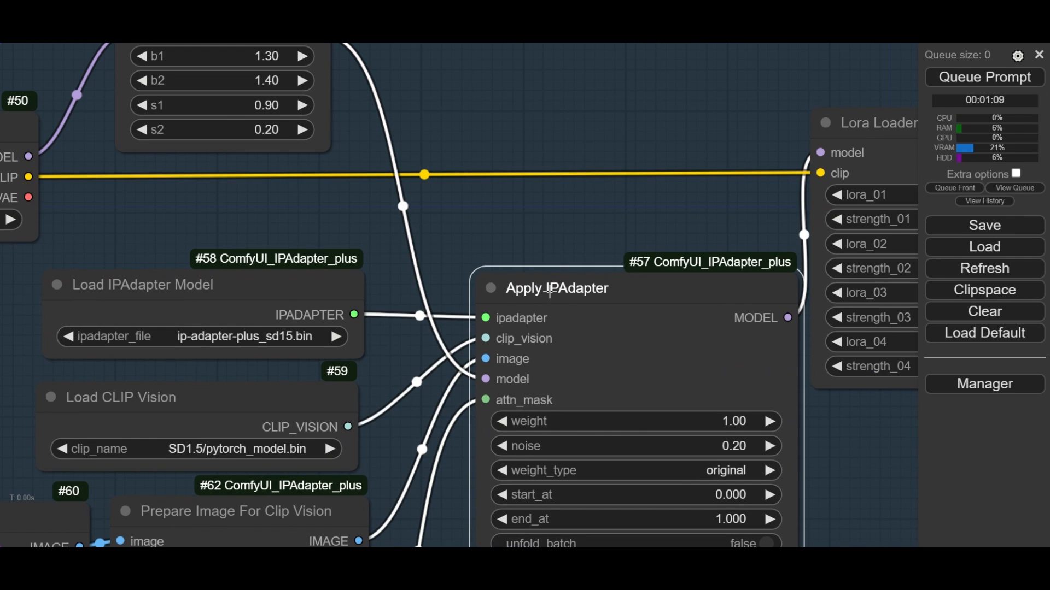
- Choose ip-adapter-plus_sd15.bin as the model file in the Load IPAdapter Model node
{"action": "left_click", "coordinate": [265, 280]}
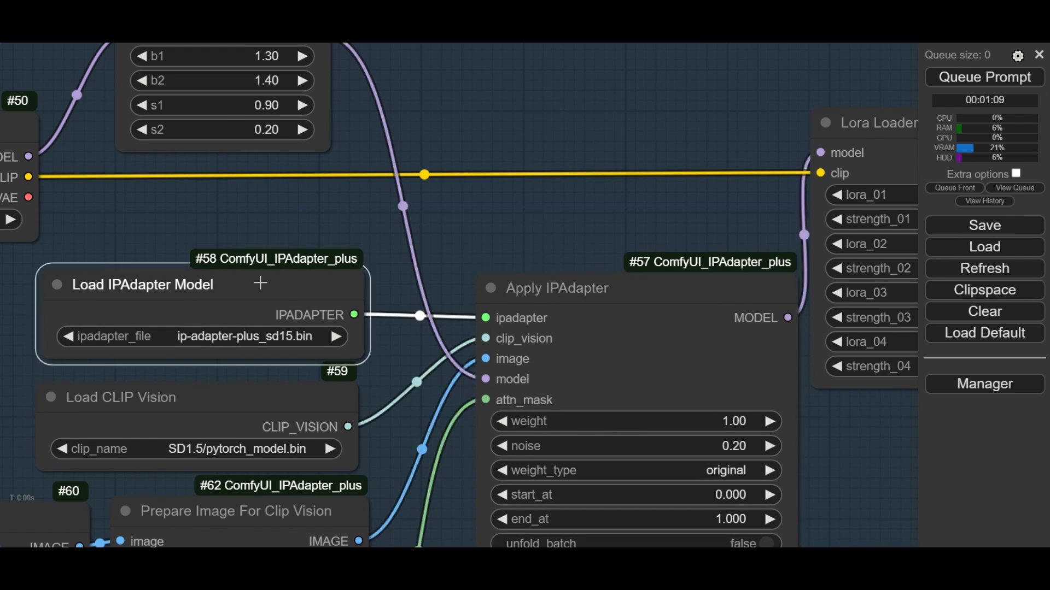
{"action": "left_click", "coordinate": [259, 337]}
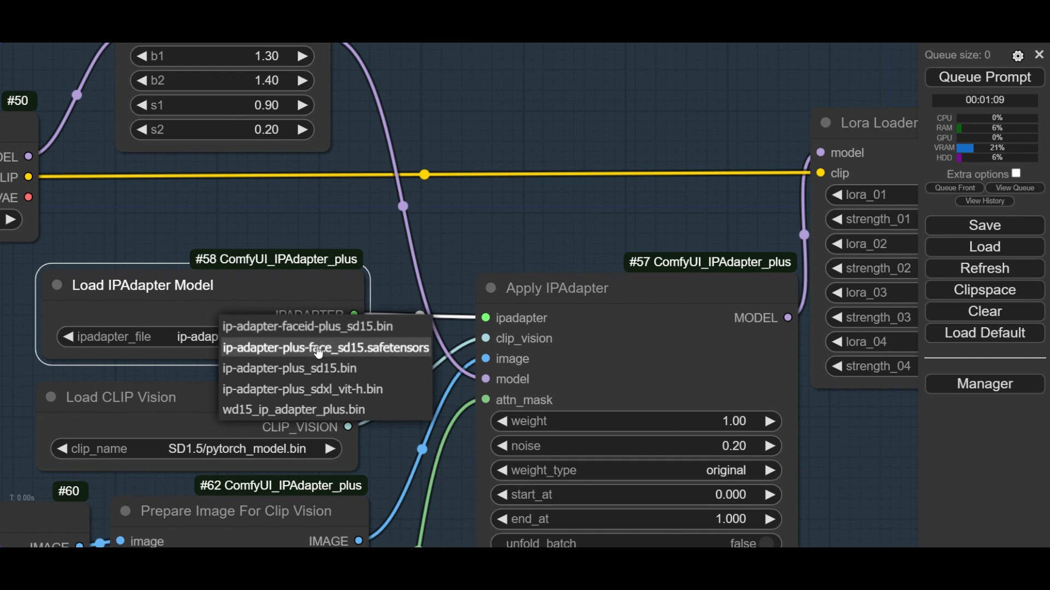
{"action": "left_click", "coordinate": [363, 375]}
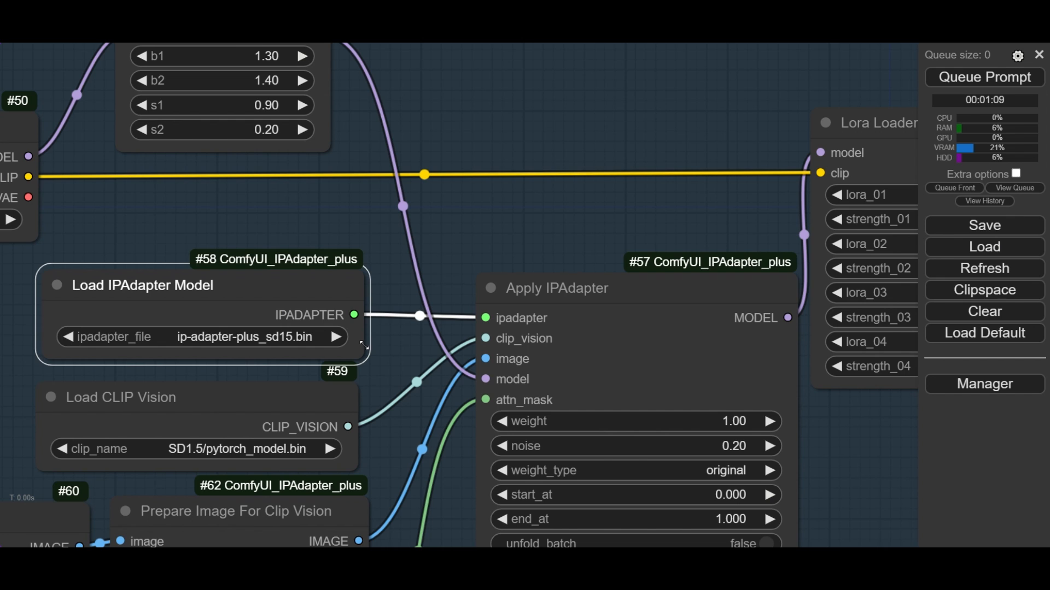
- Choose SD1.5/pytorch_model.bin in the Load CLIP Vision node
{"action": "left_click_drag", "start_coordinate": [345, 234], "coordinate": [408, 149]}
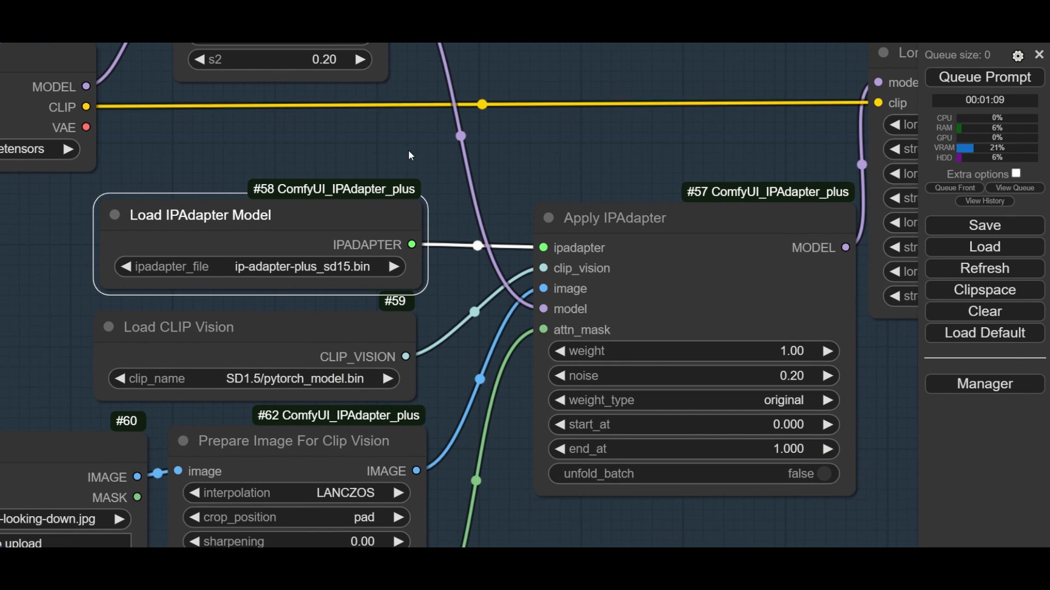
{"action": "left_click", "coordinate": [313, 378]}
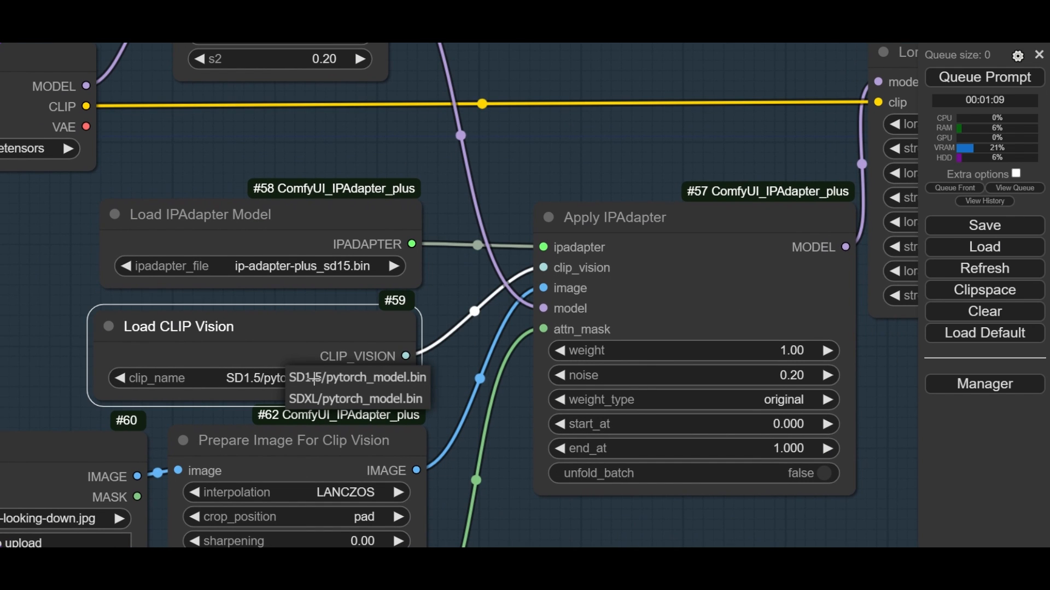
{"action": "left_click", "coordinate": [351, 378]}
{"action": "left_click", "coordinate": [500, 486]}
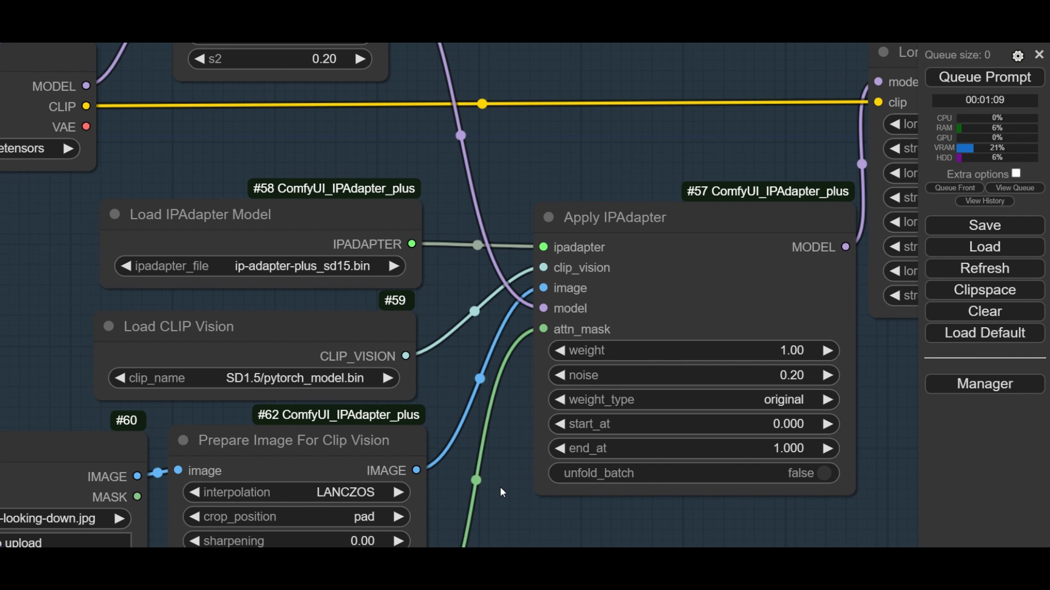
- Examine the reference picture in the Load Image node that feeds Prepare Image For Clip Vision
{"action": "left_click_drag", "start_coordinate": [494, 510], "coordinate": [674, 281]}
{"action": "left_click_drag", "start_coordinate": [148, 179], "coordinate": [213, 131]}
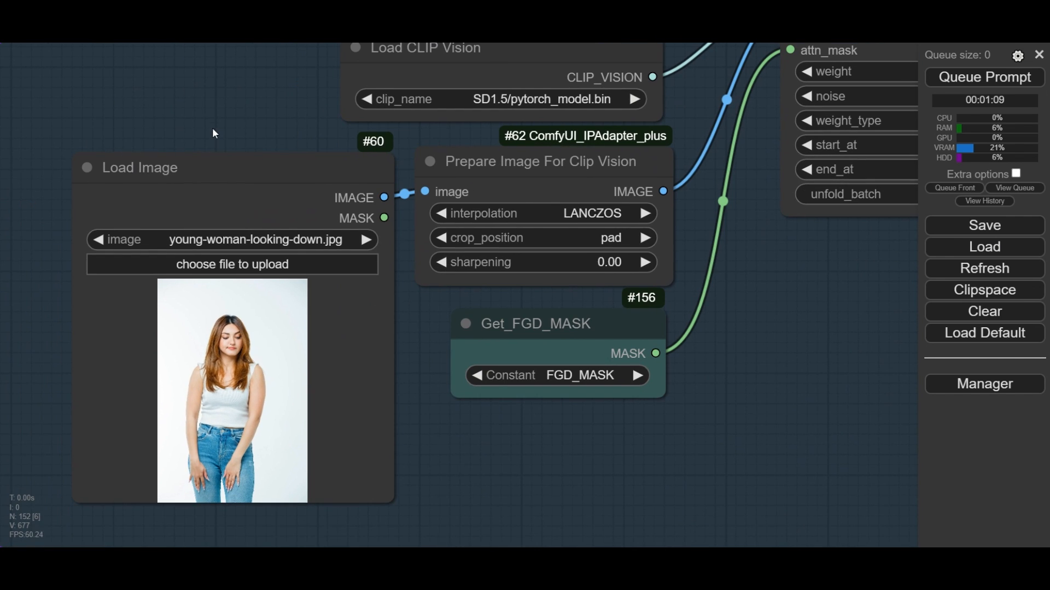
{"action": "left_click", "coordinate": [207, 166]}
{"action": "scroll", "coordinate": [257, 394], "scroll_direction": "up", "scroll_amount": 2}
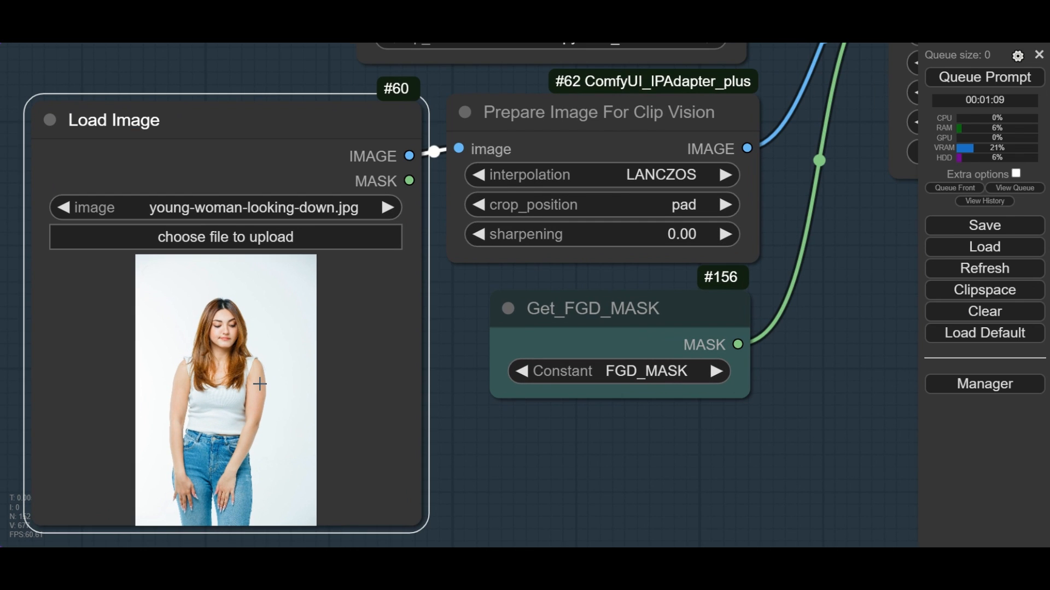
{"action": "scroll", "coordinate": [260, 384], "scroll_direction": "down", "scroll_amount": 4}
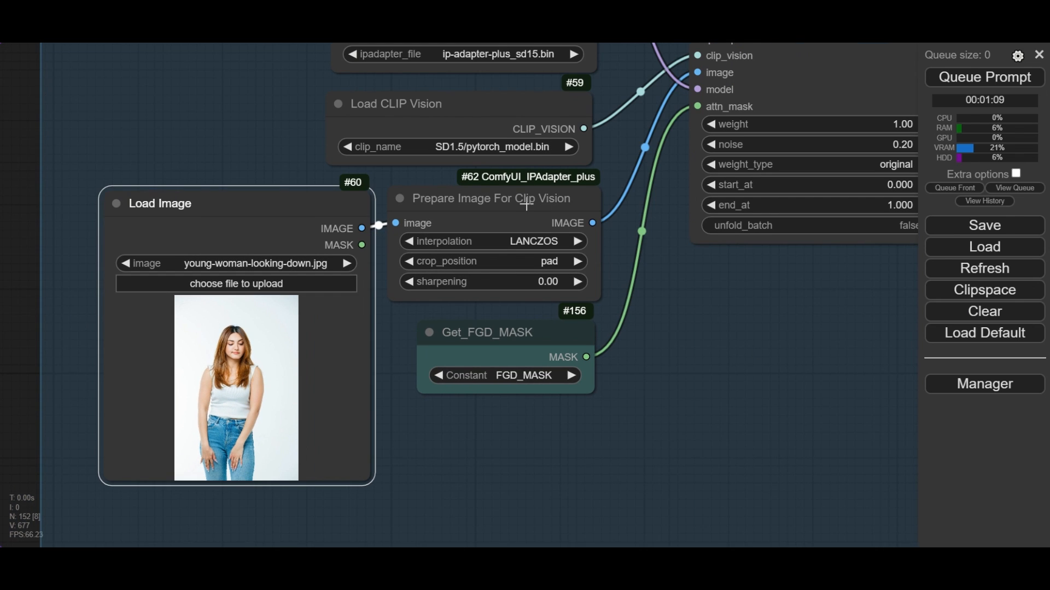
- Set the crop position to pad in the Prepare Image For Clip Vision node
{"action": "left_click", "coordinate": [526, 205]}
{"action": "scroll", "coordinate": [543, 263], "scroll_direction": "up", "scroll_amount": 3}
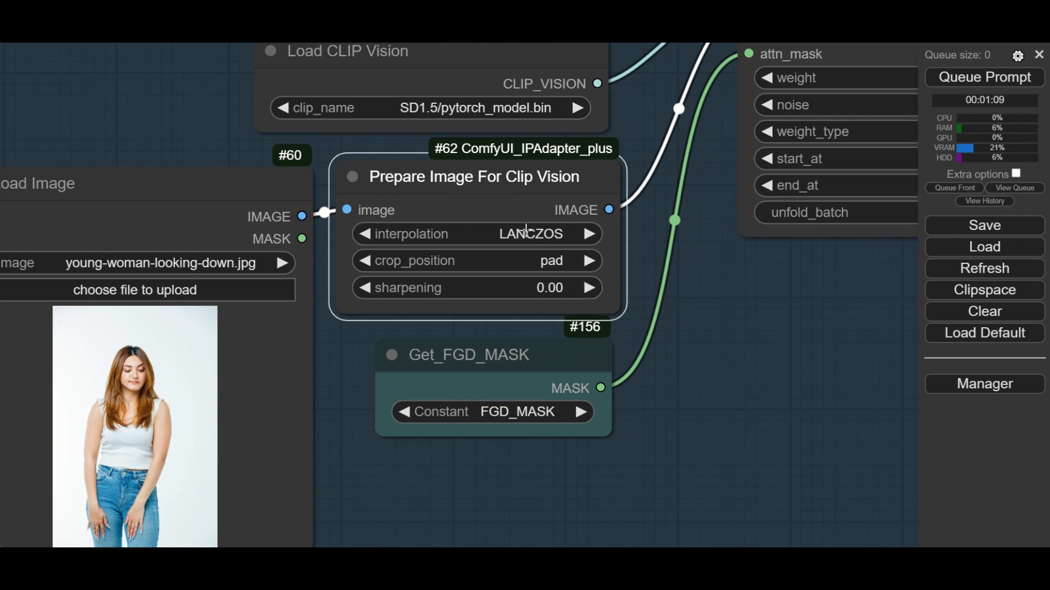
{"action": "left_click", "coordinate": [556, 262]}
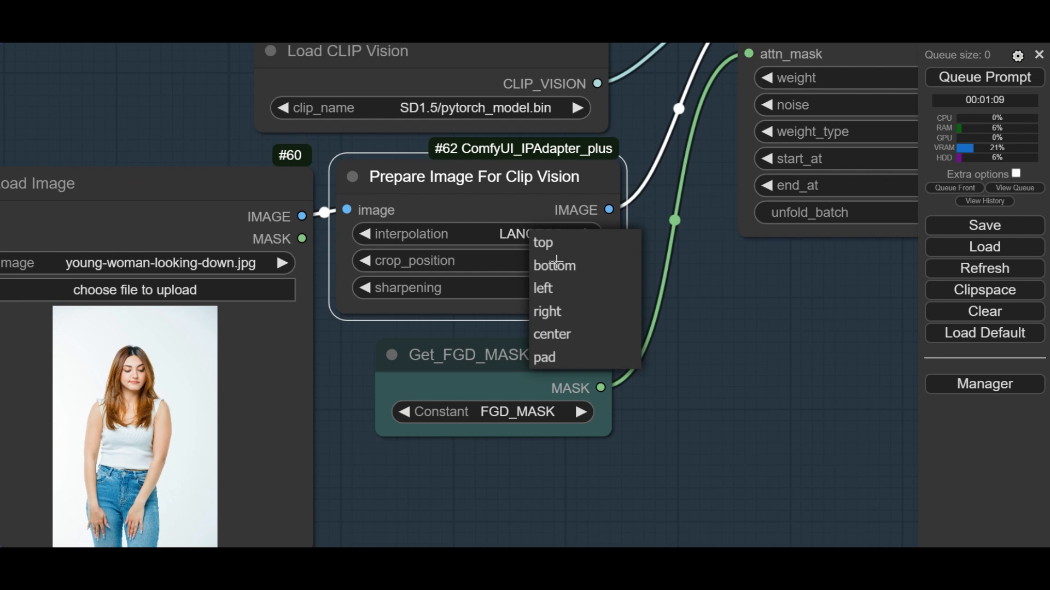
{"action": "left_click", "coordinate": [567, 358]}
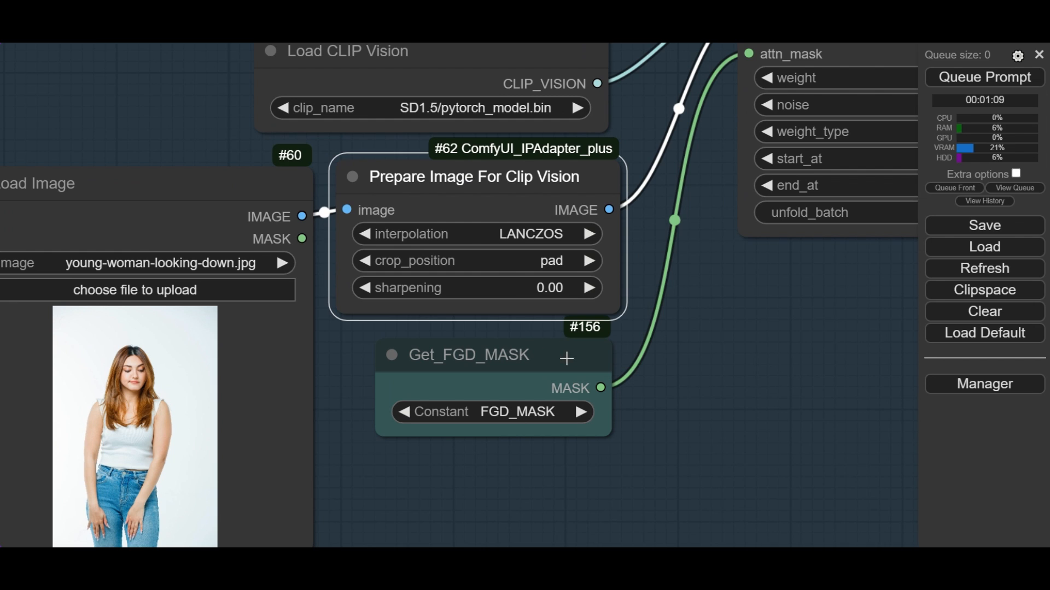
{"action": "left_click", "coordinate": [723, 310]}
{"action": "scroll", "coordinate": [716, 317], "scroll_direction": "down", "scroll_amount": 3}
- Choose FGD_MASK as the constant of the Get node that feeds the Apply IPAdapter attention mask
{"action": "left_click_drag", "start_coordinate": [755, 323], "coordinate": [647, 344]}
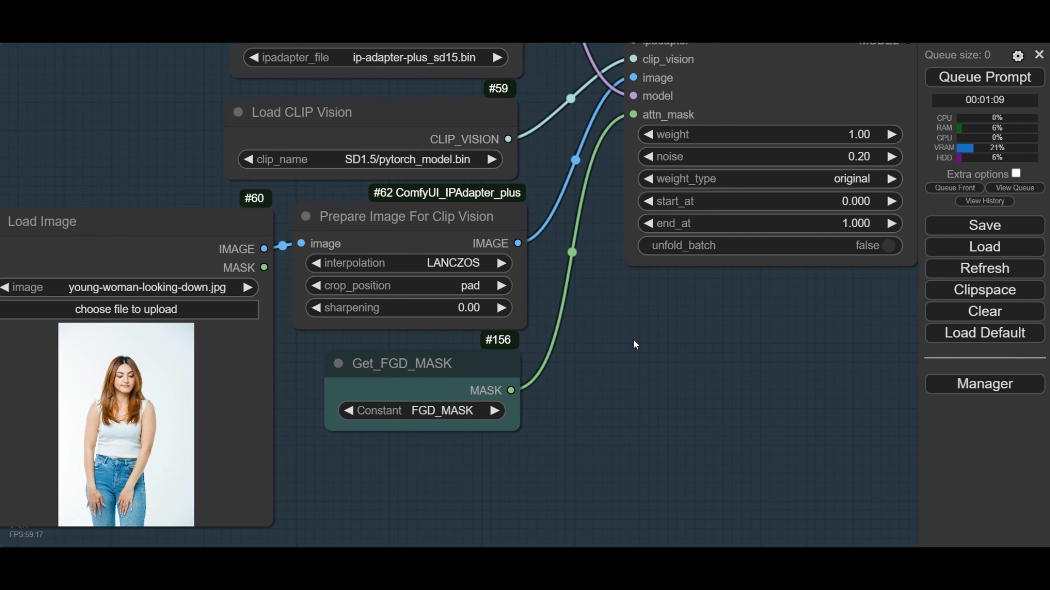
{"action": "left_click", "coordinate": [411, 368]}
{"action": "scroll", "coordinate": [457, 398], "scroll_direction": "up", "scroll_amount": 2}
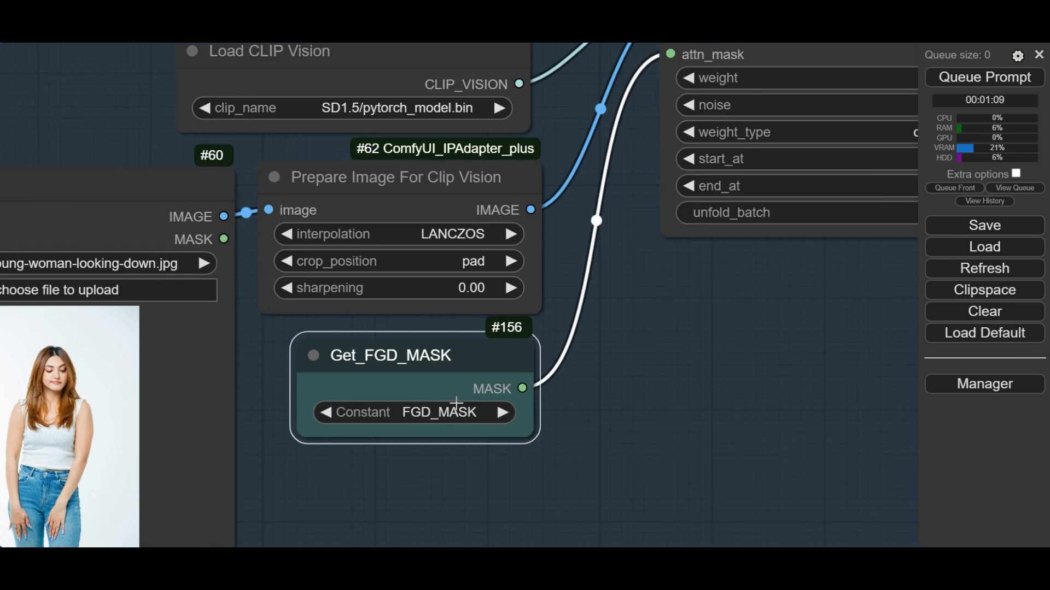
{"action": "scroll", "coordinate": [456, 404], "scroll_direction": "up", "scroll_amount": 3}
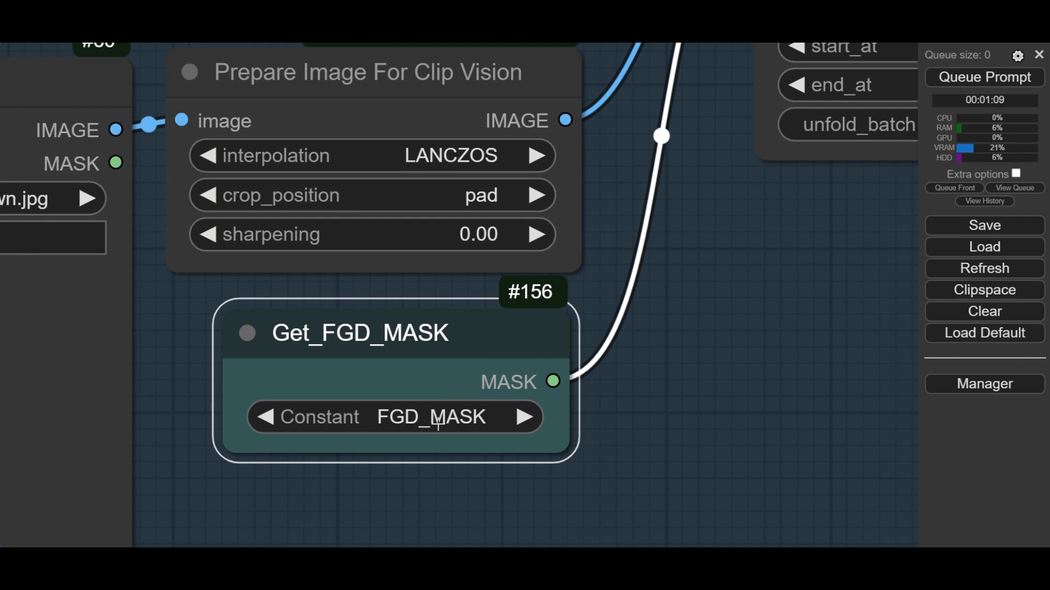
{"action": "left_click", "coordinate": [438, 423]}
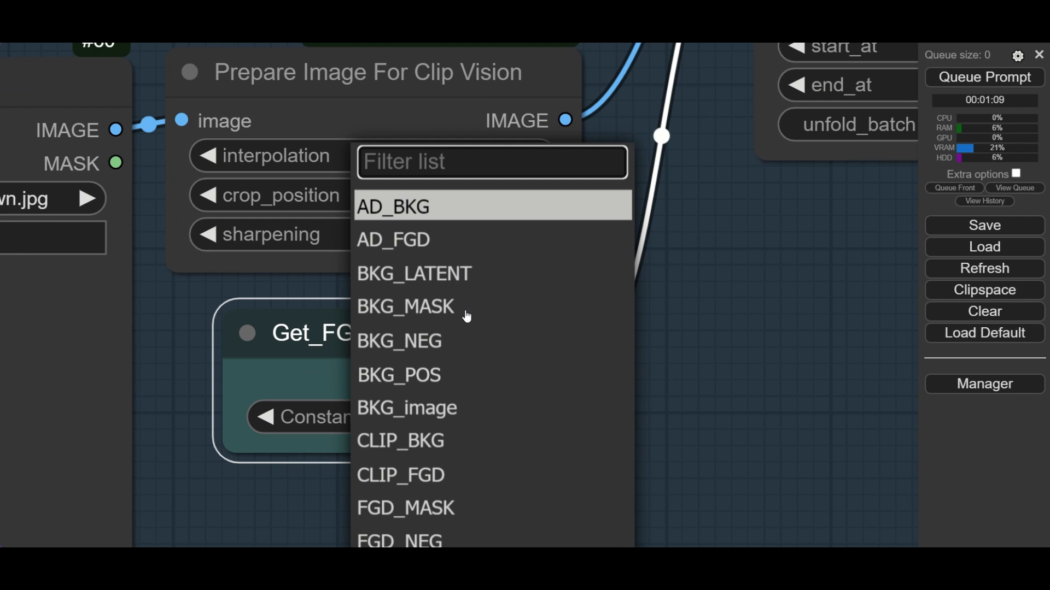
{"action": "scroll", "coordinate": [479, 383], "scroll_direction": "down", "scroll_amount": 1}
{"action": "scroll", "coordinate": [480, 395], "scroll_direction": "down", "scroll_amount": 1}
{"action": "left_click", "coordinate": [462, 412]}
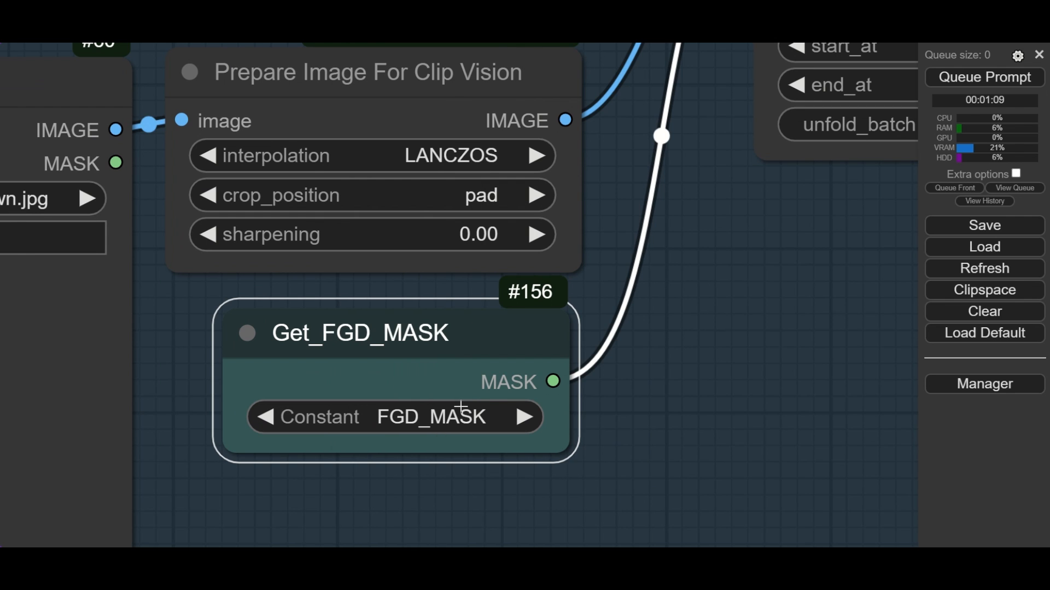
{"action": "scroll", "coordinate": [735, 339], "scroll_direction": "down", "scroll_amount": 6}
- Set the noise of the Apply IPAdapter node to 0.2
{"action": "left_click_drag", "start_coordinate": [672, 350], "coordinate": [437, 381]}
{"action": "scroll", "coordinate": [485, 265], "scroll_direction": "up", "scroll_amount": 5}
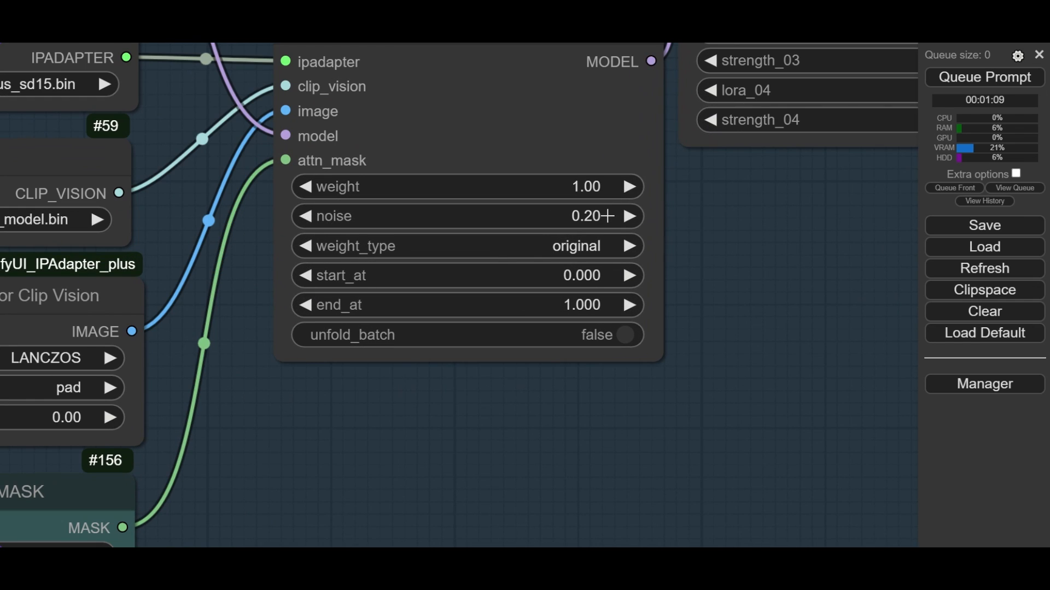
{"action": "left_click", "coordinate": [606, 216]}
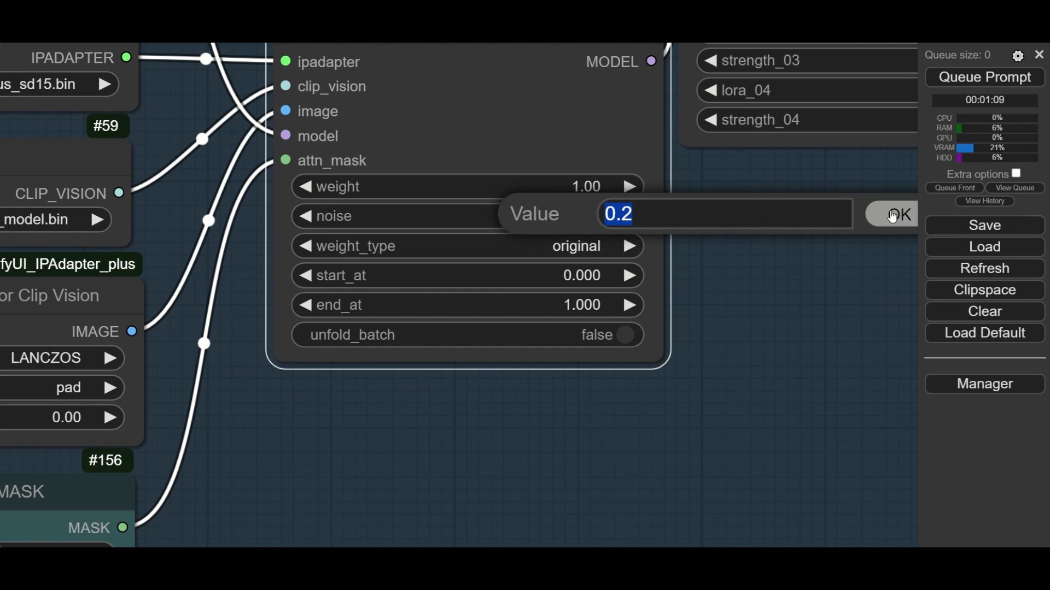
{"action": "left_click", "coordinate": [895, 224]}
{"action": "left_click", "coordinate": [782, 232]}
- Review the foreground group's positive and negative prompts in the two CLIP Text Encode nodes
{"action": "scroll", "coordinate": [780, 231], "scroll_direction": "down", "scroll_amount": 6}
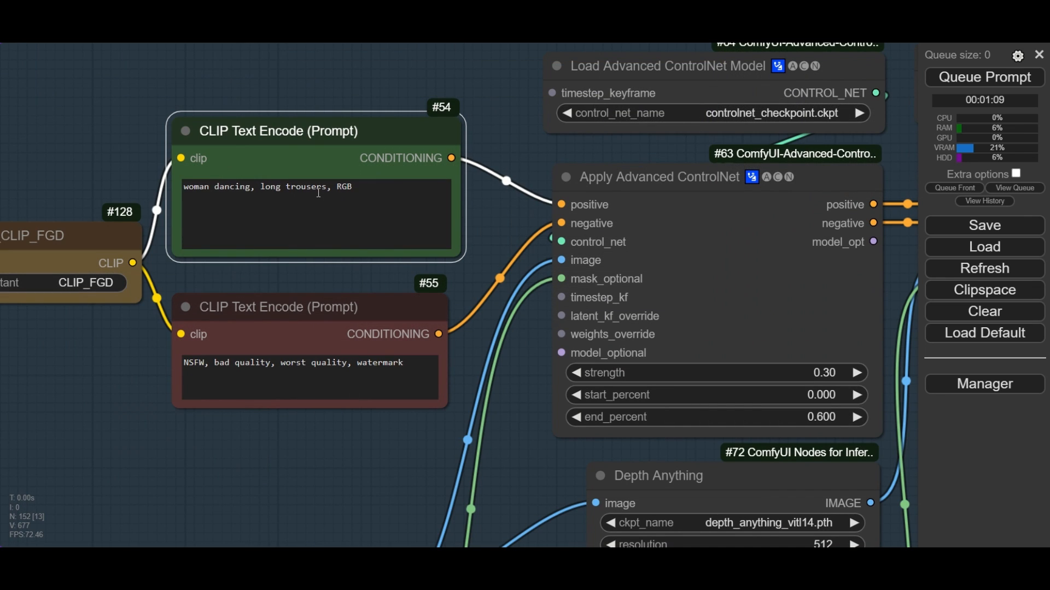
{"action": "left_click", "coordinate": [290, 315]}
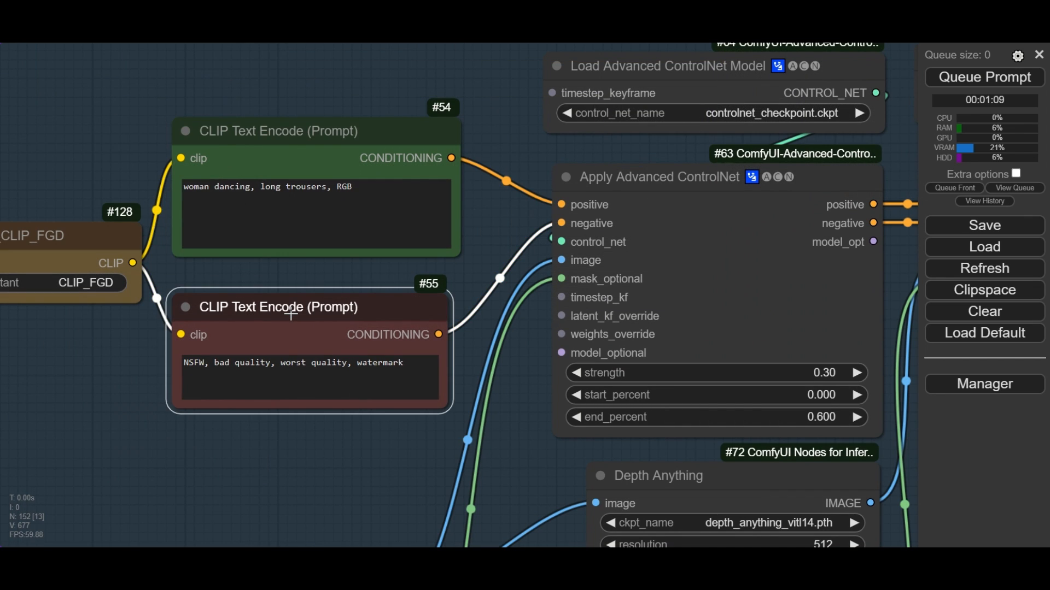
{"action": "scroll", "coordinate": [290, 315], "scroll_direction": "down", "scroll_amount": 2}
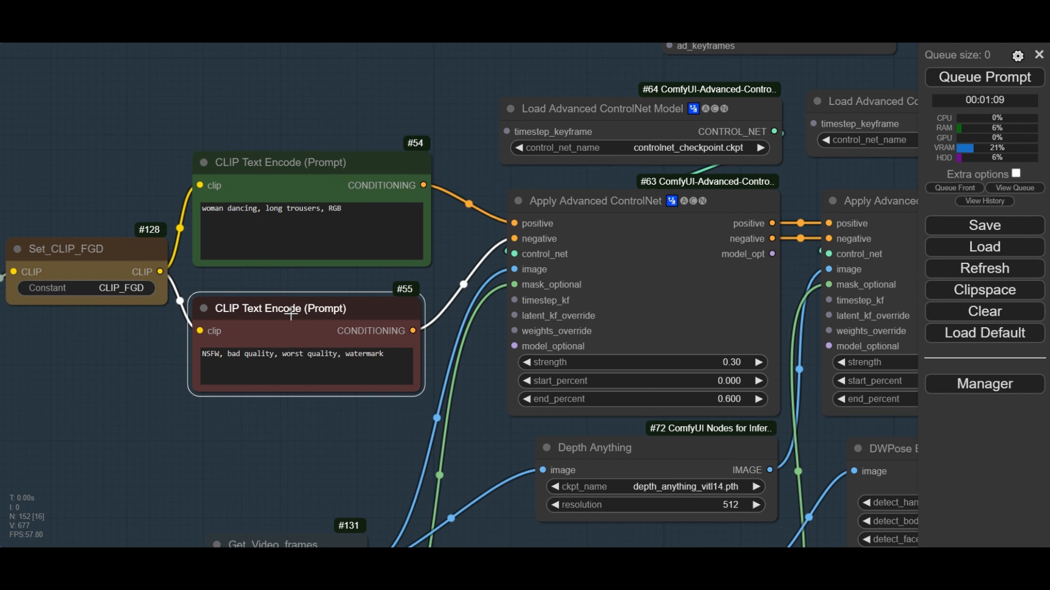
{"action": "left_click", "coordinate": [323, 415]}
{"action": "left_click_drag", "start_coordinate": [352, 444], "coordinate": [176, 415]}
- Choose controlnet_checkpoint.ckpt in the Load Advanced ControlNet Model node above the first Apply Advanced ControlNet node
{"action": "left_click", "coordinate": [473, 172]}
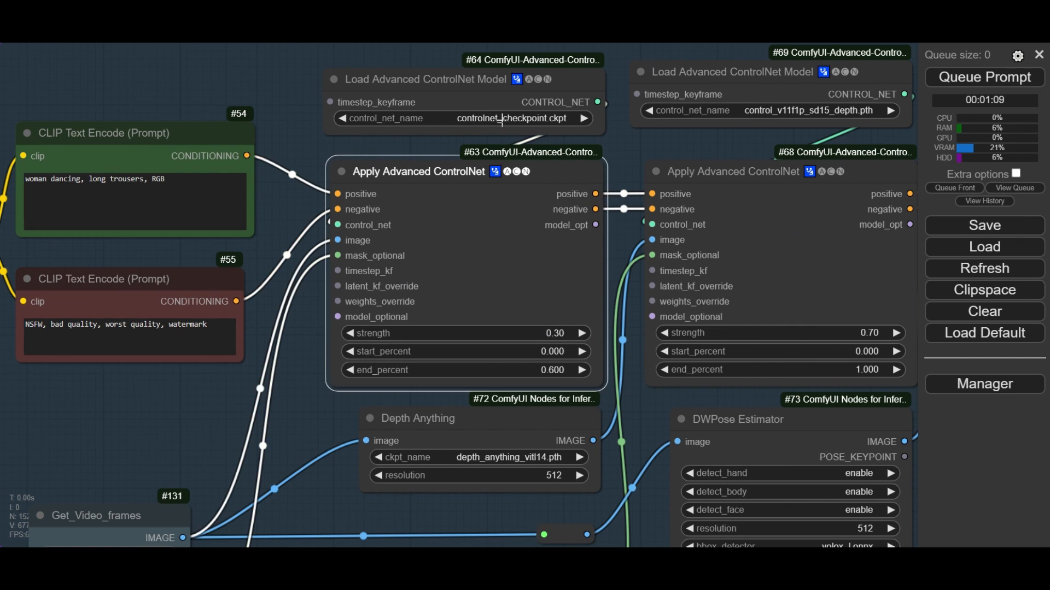
{"action": "scroll", "coordinate": [502, 119], "scroll_direction": "up", "scroll_amount": 2}
{"action": "left_click", "coordinate": [536, 116]}
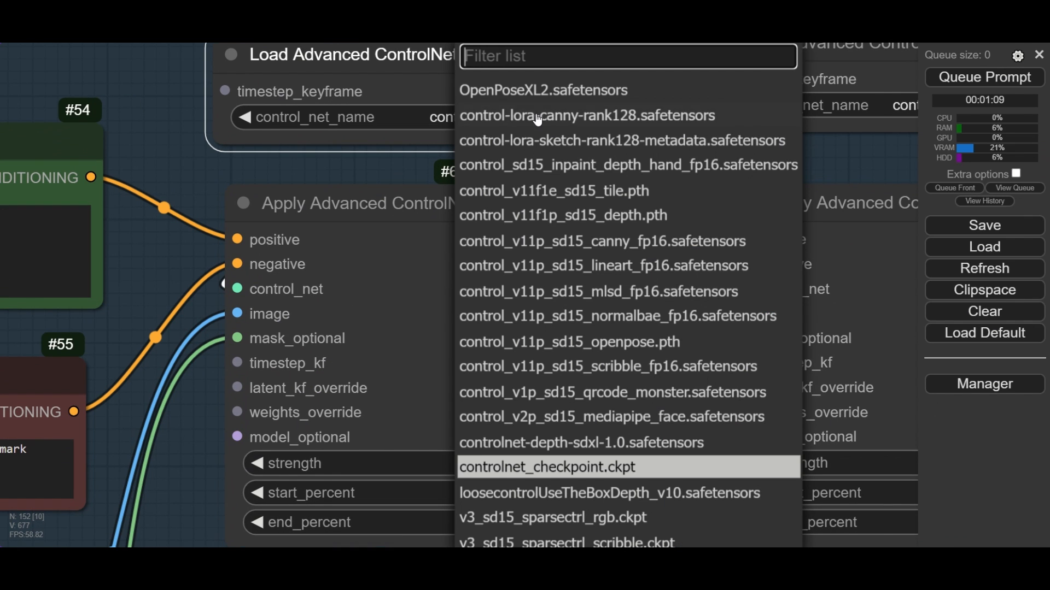
{"action": "left_click", "coordinate": [559, 467]}
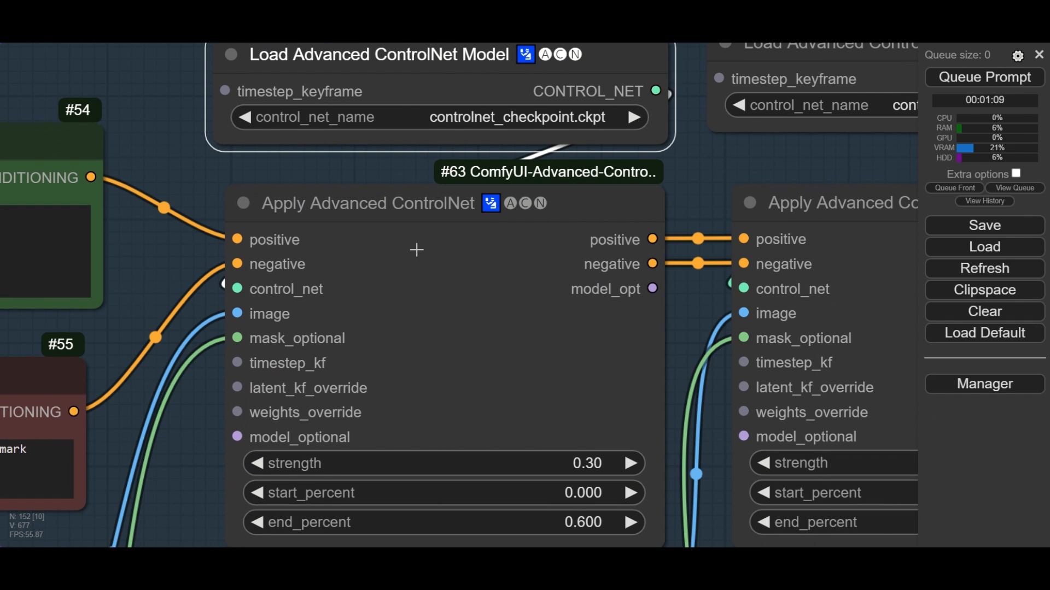
{"action": "left_click", "coordinate": [351, 169]}
{"action": "scroll", "coordinate": [351, 169], "scroll_direction": "down", "scroll_amount": 4}
{"action": "scroll", "coordinate": [520, 419], "scroll_direction": "up", "scroll_amount": 5}
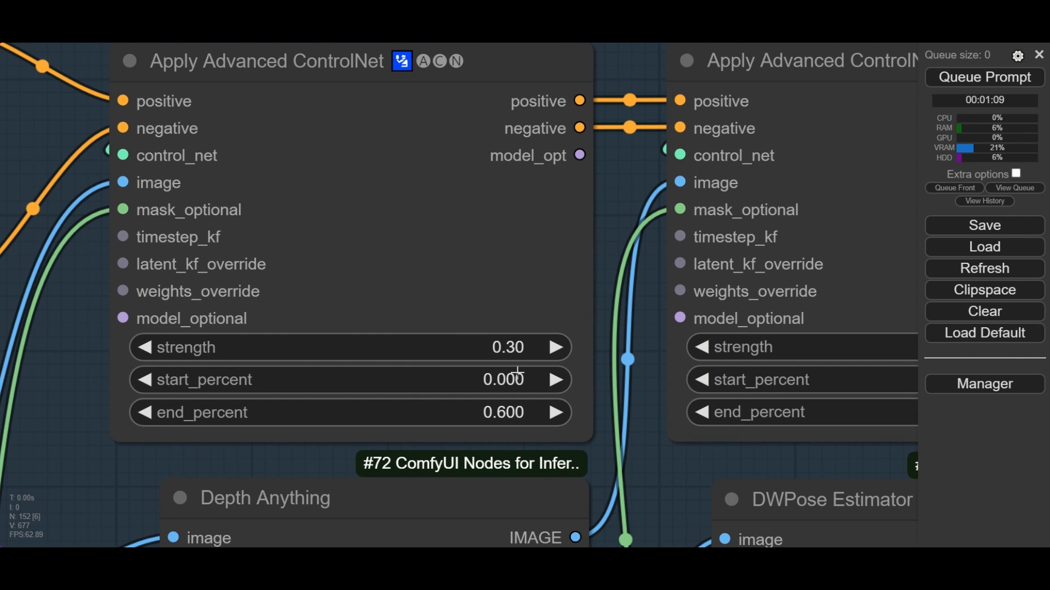
- Set the first Apply Advanced ControlNet node's strength to 0.30 and end_percent to 0.600
{"action": "left_click", "coordinate": [514, 350]}
{"action": "left_click", "coordinate": [820, 350]}
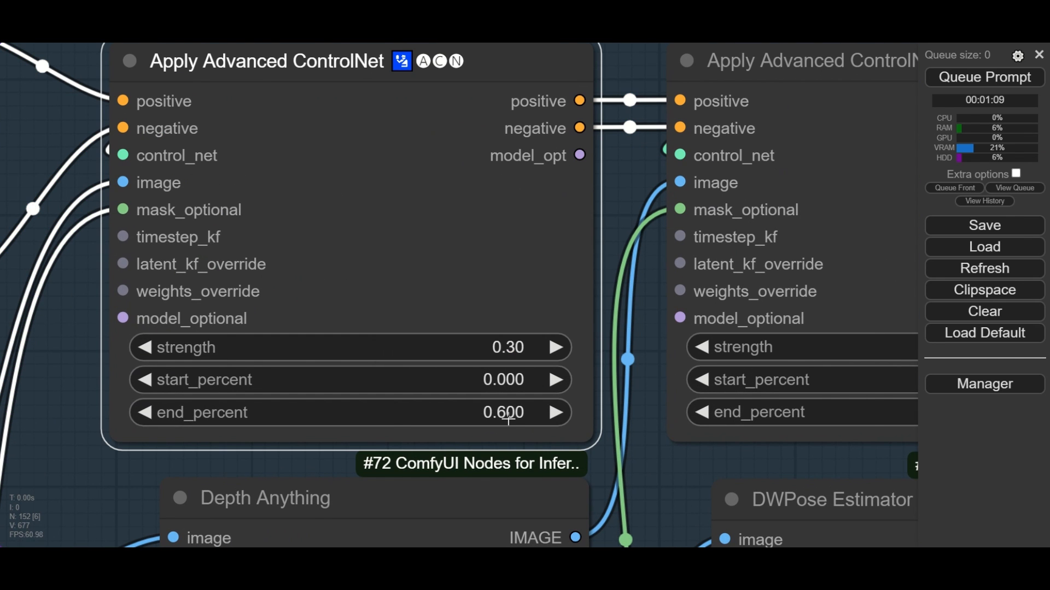
{"action": "left_click", "coordinate": [513, 415]}
{"action": "left_click", "coordinate": [812, 423]}
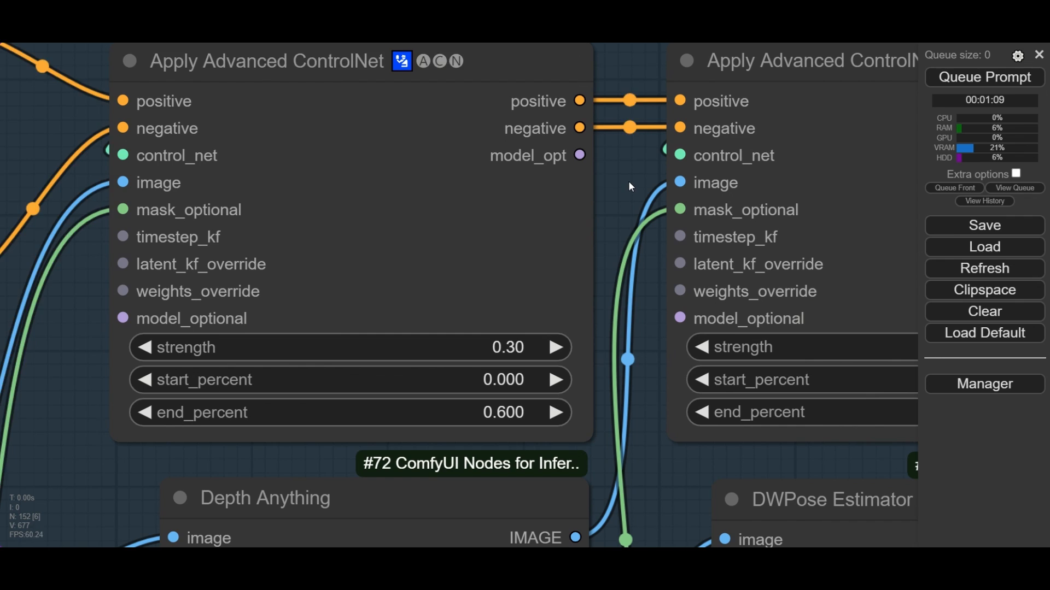
- Choose control_v11f1p_sd15_depth.pth in the Load Advanced ControlNet Model node above the second Apply Advanced ControlNet node
{"action": "scroll", "coordinate": [628, 182], "scroll_direction": "down", "scroll_amount": 5}
{"action": "left_click_drag", "start_coordinate": [638, 101], "coordinate": [378, 147]}
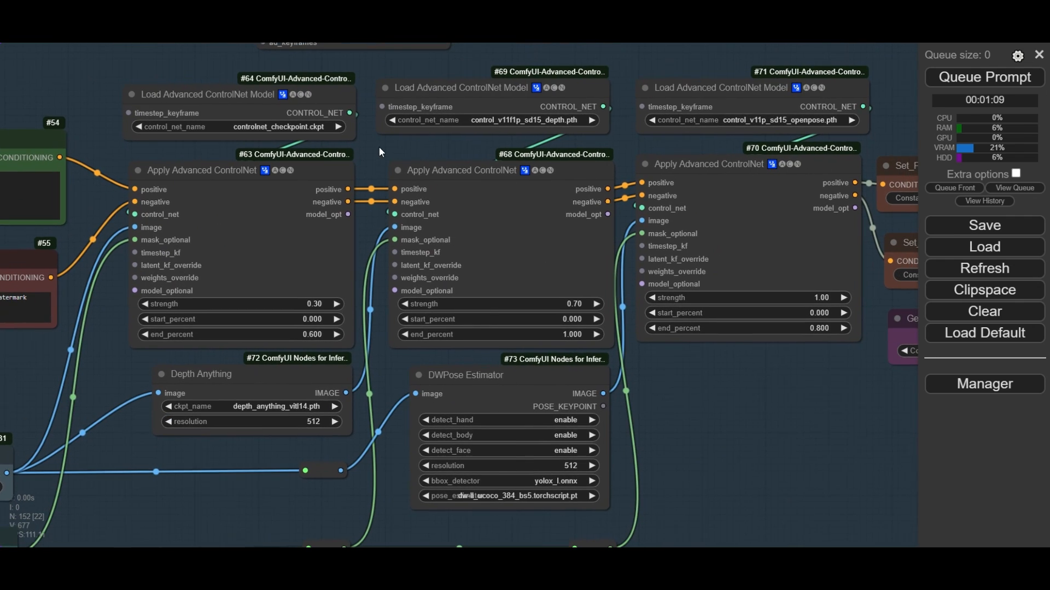
{"action": "scroll", "coordinate": [557, 139], "scroll_direction": "up", "scroll_amount": 4}
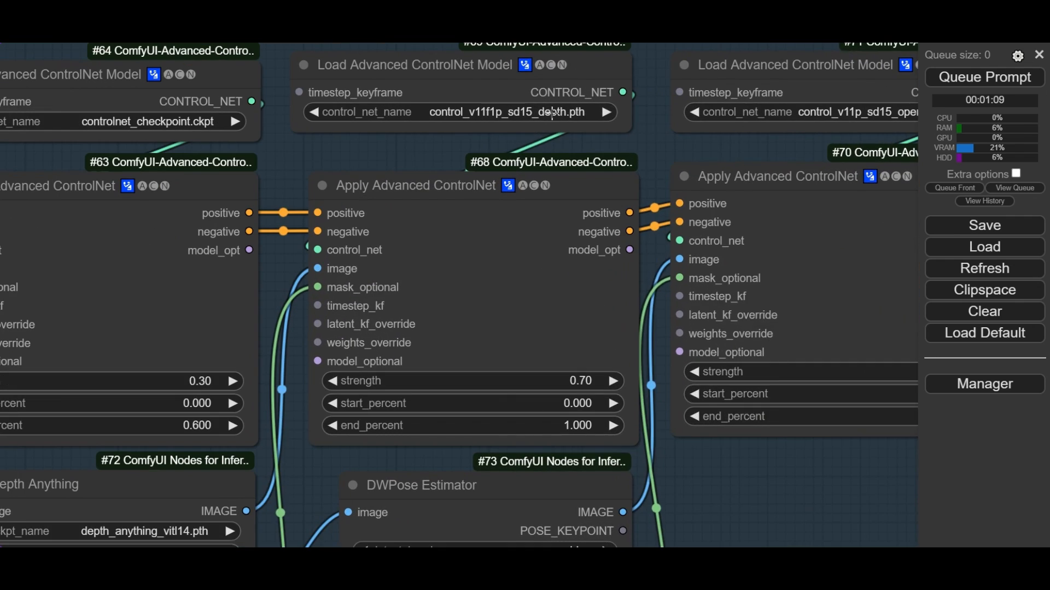
{"action": "left_click", "coordinate": [546, 113]}
{"action": "left_click", "coordinate": [636, 193]}
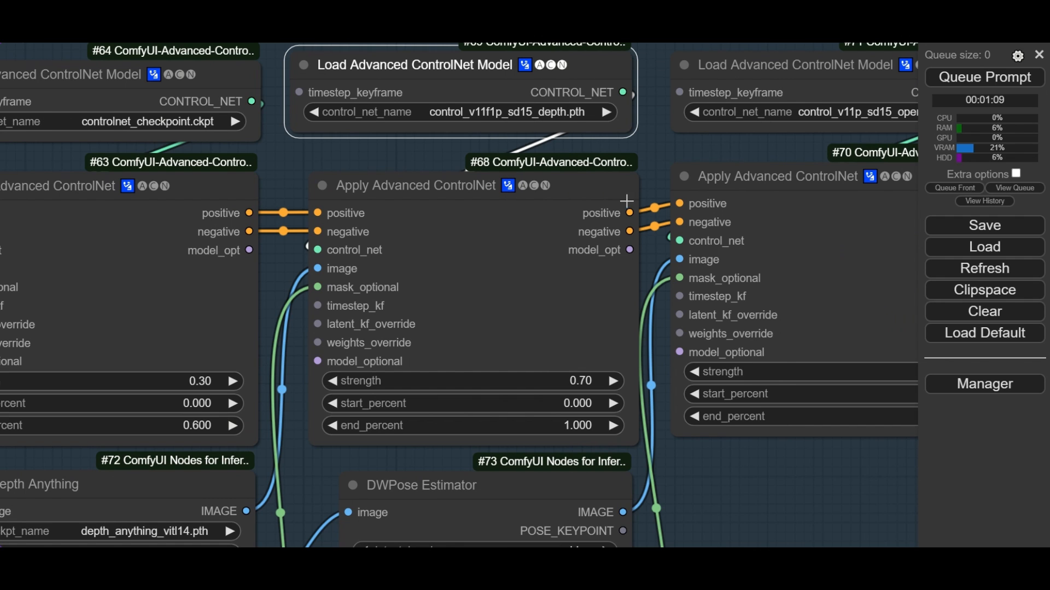
- Set the second Apply Advanced ControlNet node's strength to 0.70 and end_percent to 1.000
{"action": "left_click", "coordinate": [574, 388]}
{"action": "left_click", "coordinate": [833, 387]}
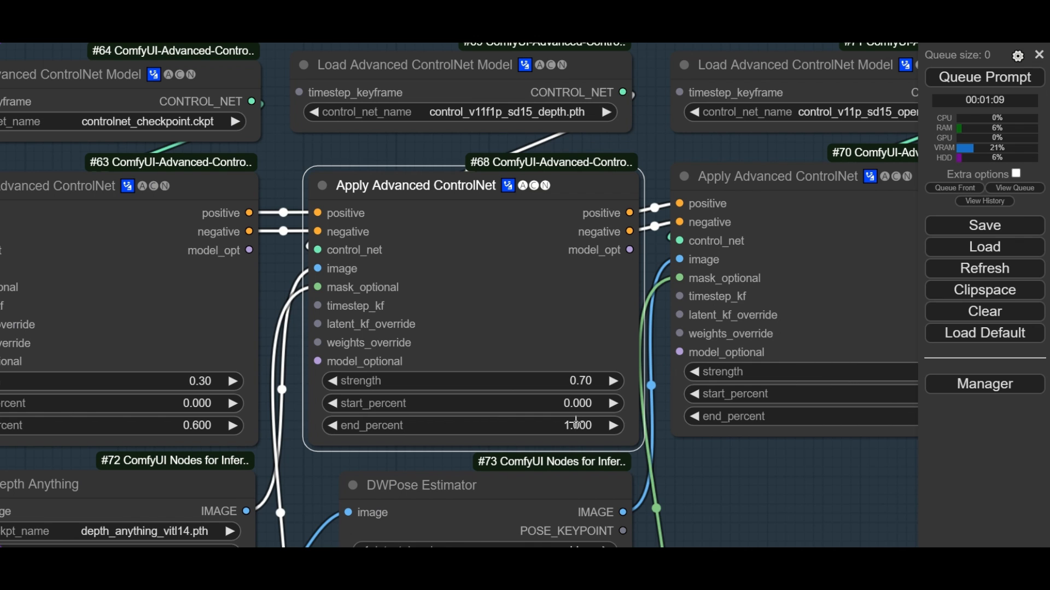
{"action": "left_click", "coordinate": [573, 429]}
{"action": "left_click", "coordinate": [822, 430]}
- Choose control_v11p_sd15_openpose.pth in the Load Advanced ControlNet Model node above the third Apply Advanced ControlNet node
{"action": "left_click_drag", "start_coordinate": [779, 467], "coordinate": [520, 490]}
{"action": "scroll", "coordinate": [590, 192], "scroll_direction": "up", "scroll_amount": 3}
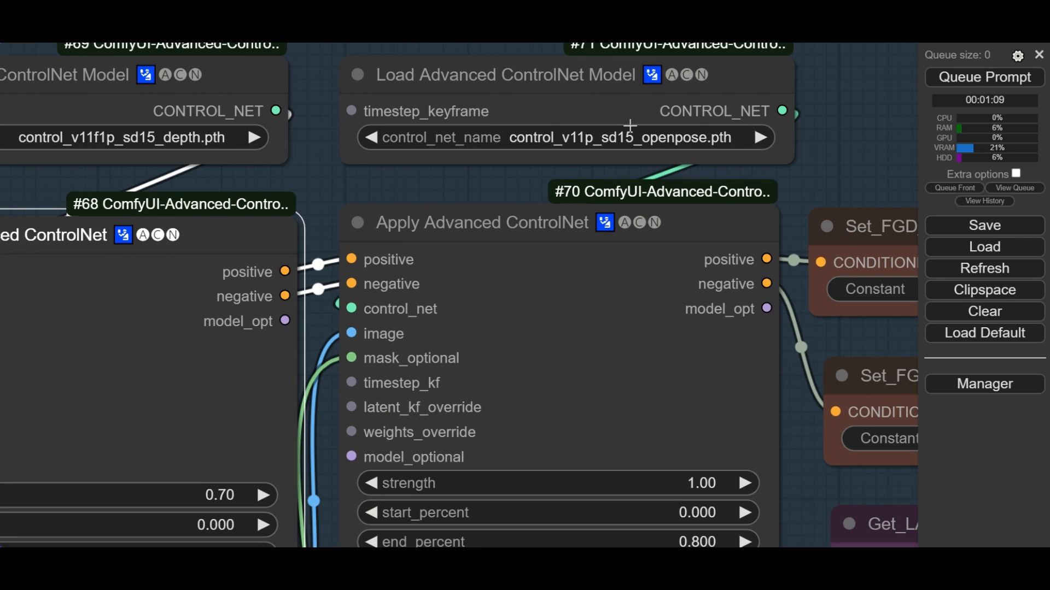
{"action": "left_click", "coordinate": [631, 136]}
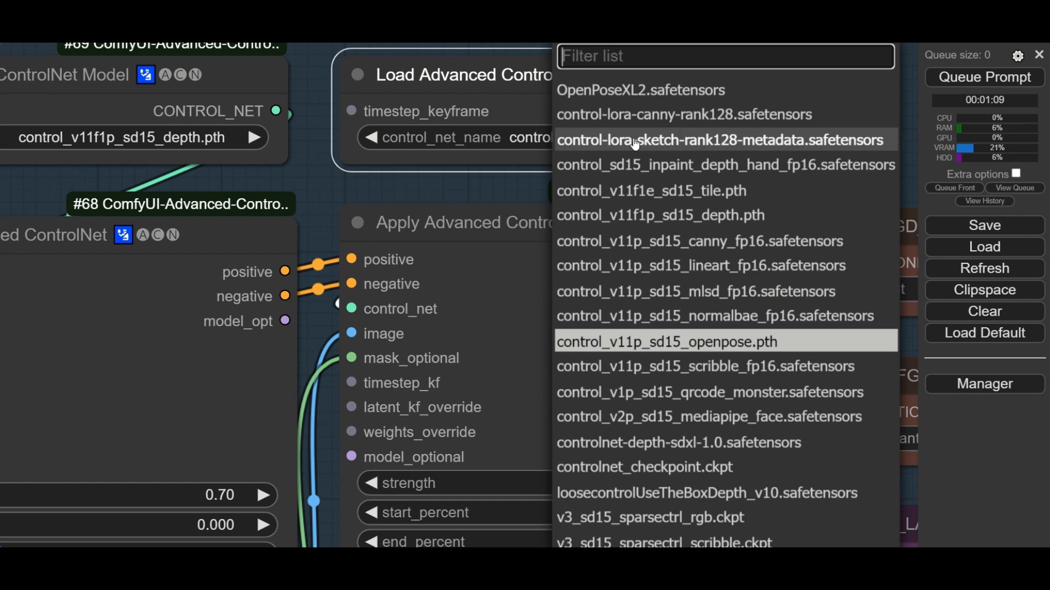
{"action": "left_click", "coordinate": [693, 345]}
{"action": "left_click", "coordinate": [856, 130]}
- Set the third Apply Advanced ControlNet node's strength to 1.00 and end_percent to 0.800
{"action": "scroll", "coordinate": [856, 130], "scroll_direction": "down", "scroll_amount": 2}
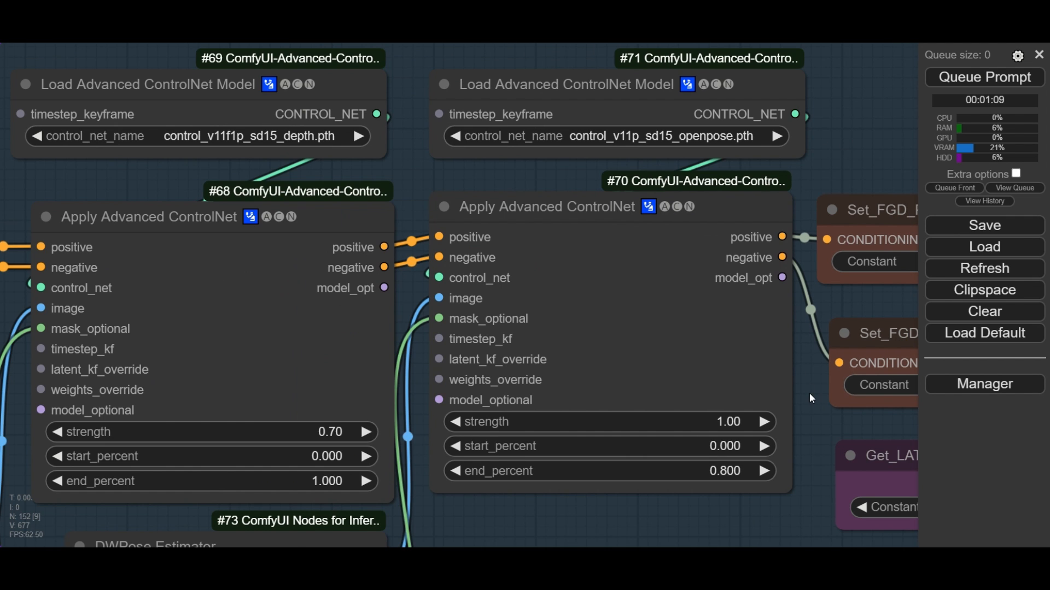
{"action": "left_click_drag", "start_coordinate": [809, 393], "coordinate": [657, 240]}
{"action": "left_click", "coordinate": [580, 271]}
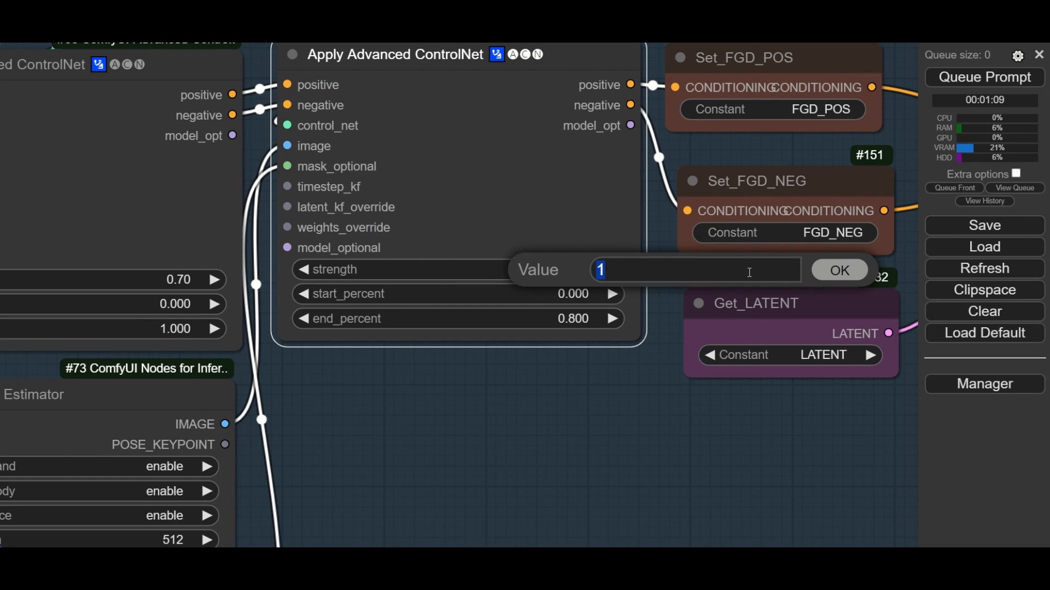
{"action": "left_click", "coordinate": [840, 270]}
{"action": "left_click", "coordinate": [581, 319]}
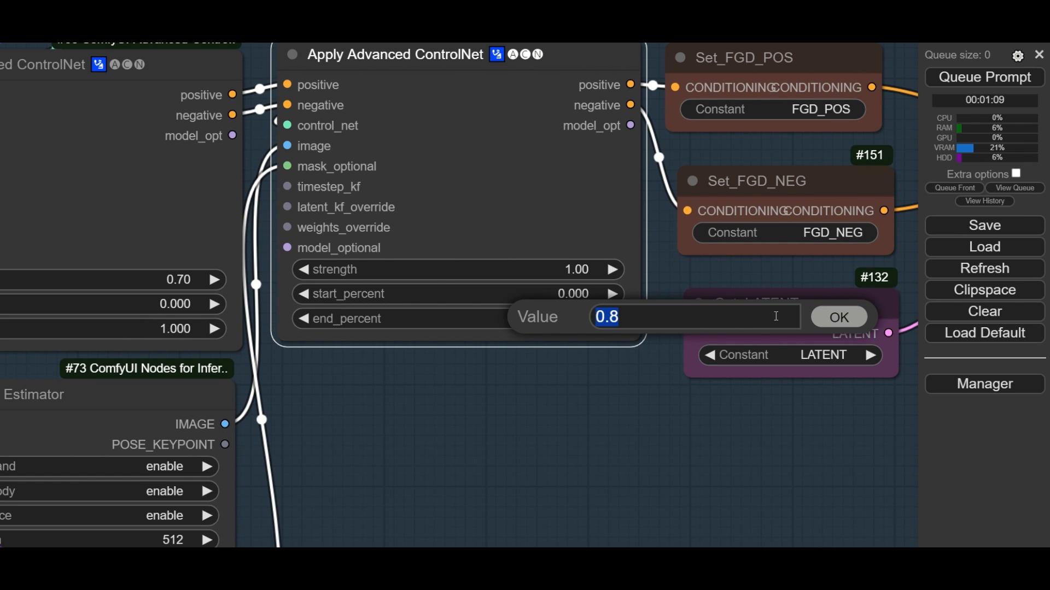
{"action": "left_click", "coordinate": [839, 317]}
- Examine how the Get_Video_frames node feeds the ControlNets and the Depth Anything preprocessor
{"action": "scroll", "coordinate": [332, 392], "scroll_direction": "down", "scroll_amount": 8}
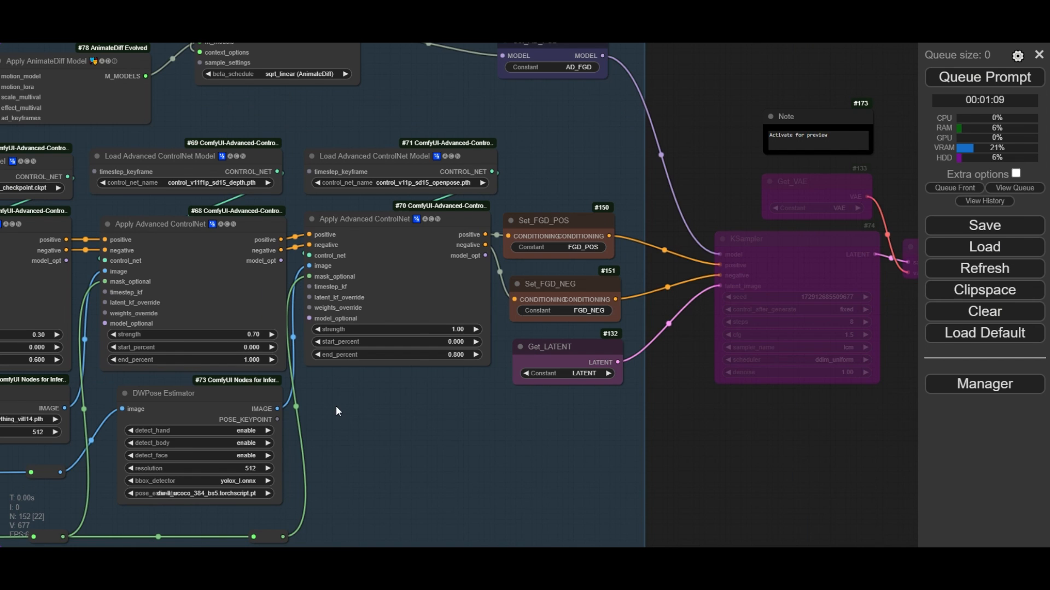
{"action": "left_click_drag", "start_coordinate": [336, 406], "coordinate": [715, 312]}
{"action": "left_click_drag", "start_coordinate": [292, 281], "coordinate": [379, 281]}
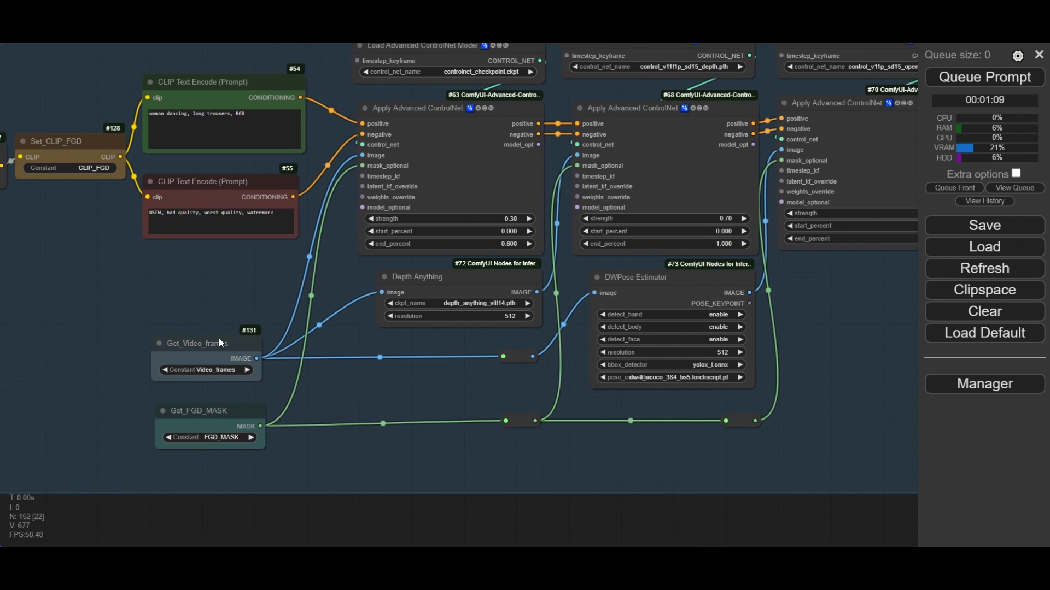
{"action": "scroll", "coordinate": [195, 340], "scroll_direction": "up", "scroll_amount": 3}
{"action": "left_click", "coordinate": [203, 342]}
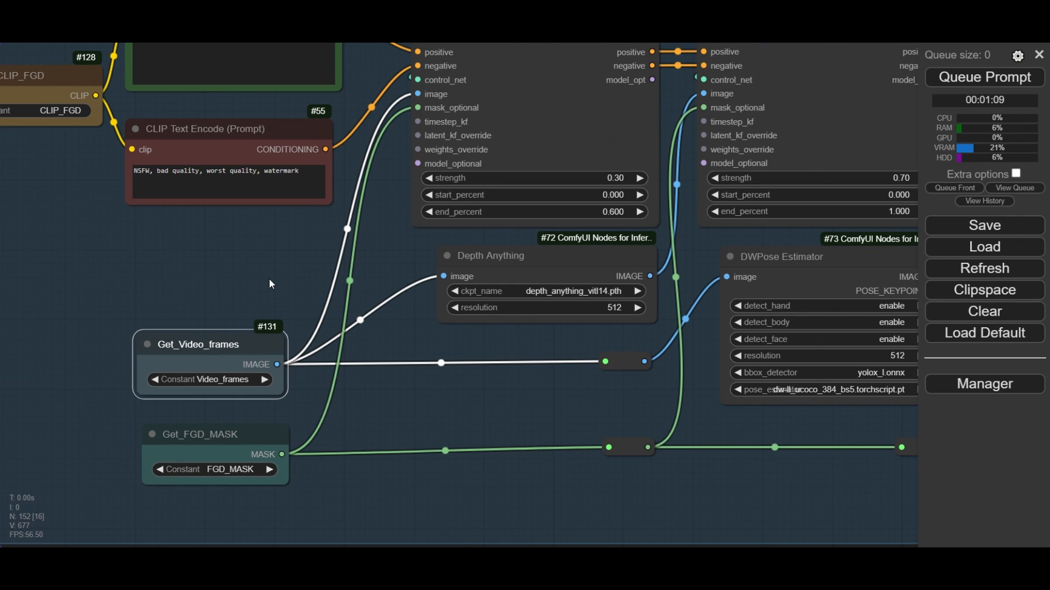
{"action": "left_click_drag", "start_coordinate": [269, 271], "coordinate": [256, 289]}
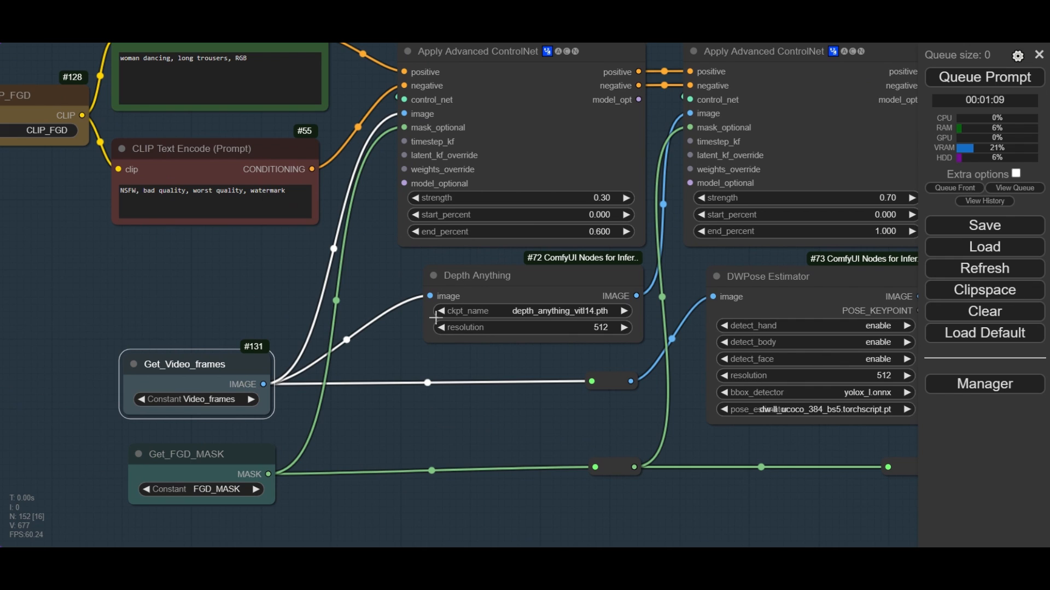
{"action": "left_click", "coordinate": [397, 360]}
{"action": "left_click", "coordinate": [526, 274]}
{"action": "scroll", "coordinate": [507, 308], "scroll_direction": "up", "scroll_amount": 3}
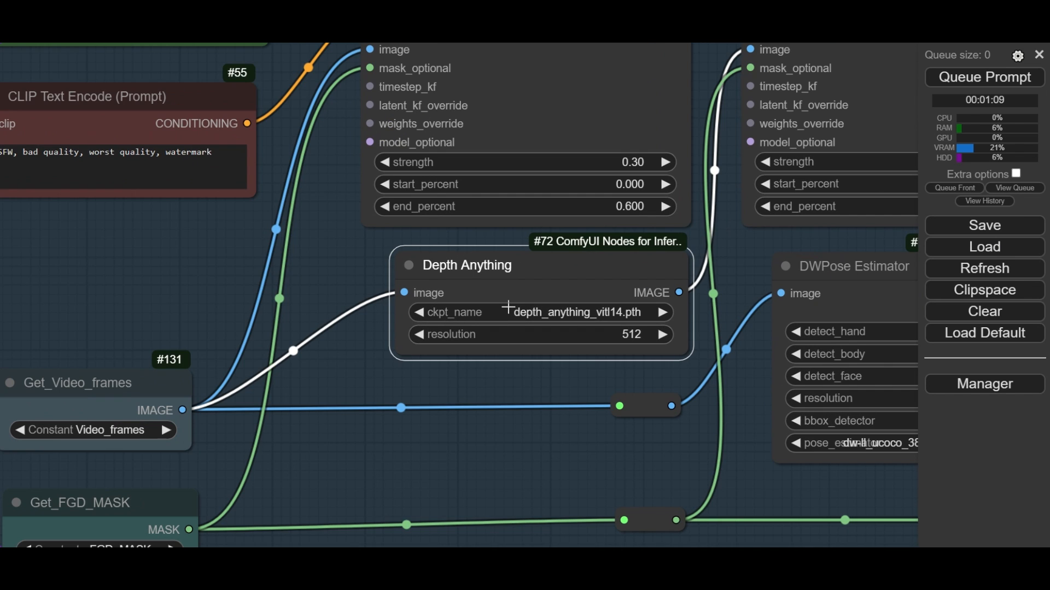
{"action": "scroll", "coordinate": [511, 308], "scroll_direction": "down", "scroll_amount": 4}
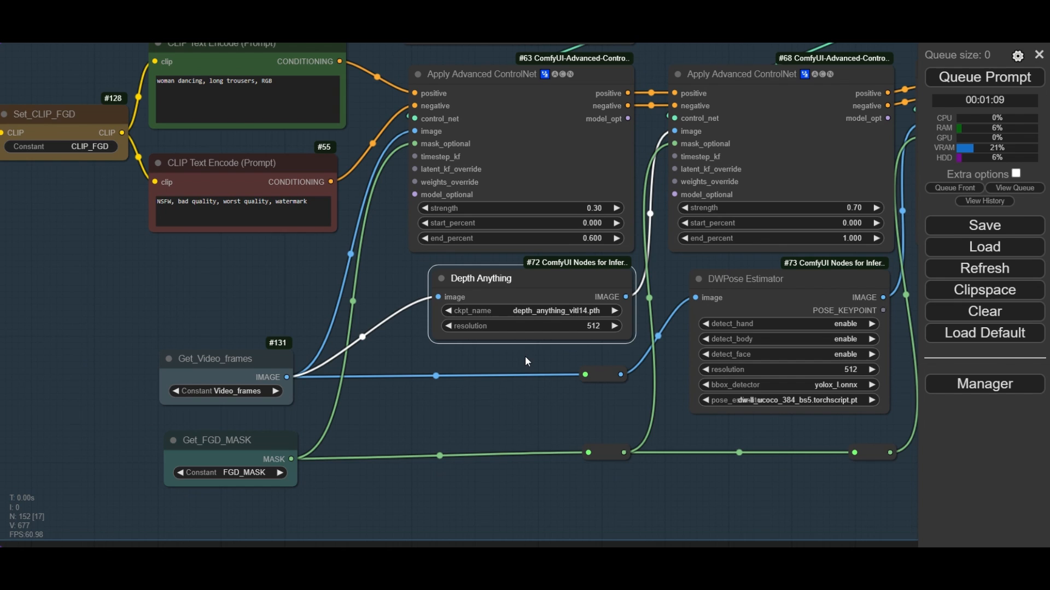
- Review the DWPose Estimator settings and how the Get_FGD_MASK node connects to the three ControlNets
{"action": "left_click_drag", "start_coordinate": [525, 357], "coordinate": [265, 328]}
{"action": "left_click", "coordinate": [496, 254]}
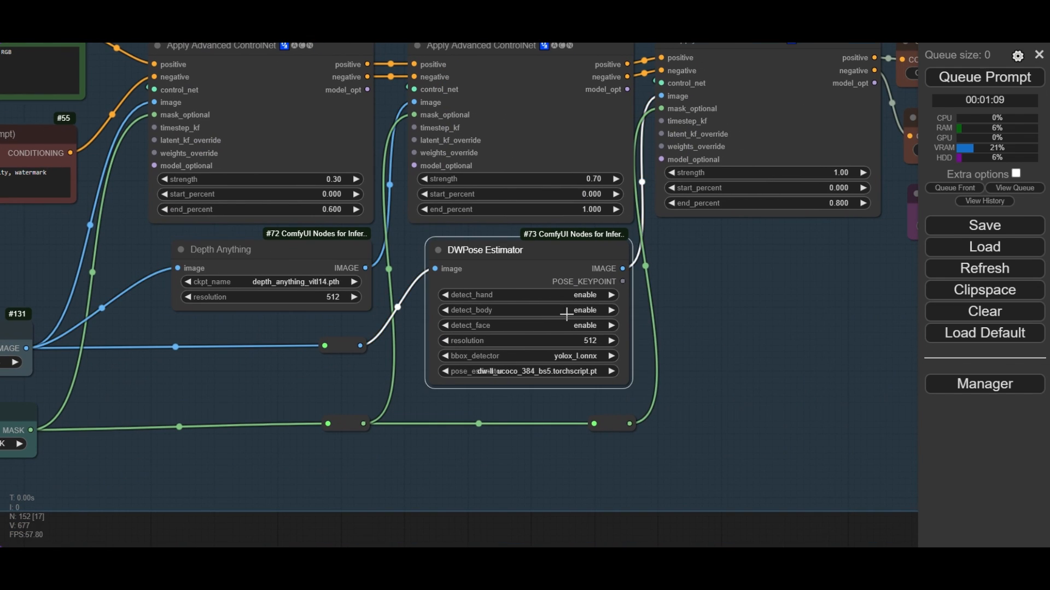
{"action": "scroll", "coordinate": [582, 315], "scroll_direction": "up", "scroll_amount": 4}
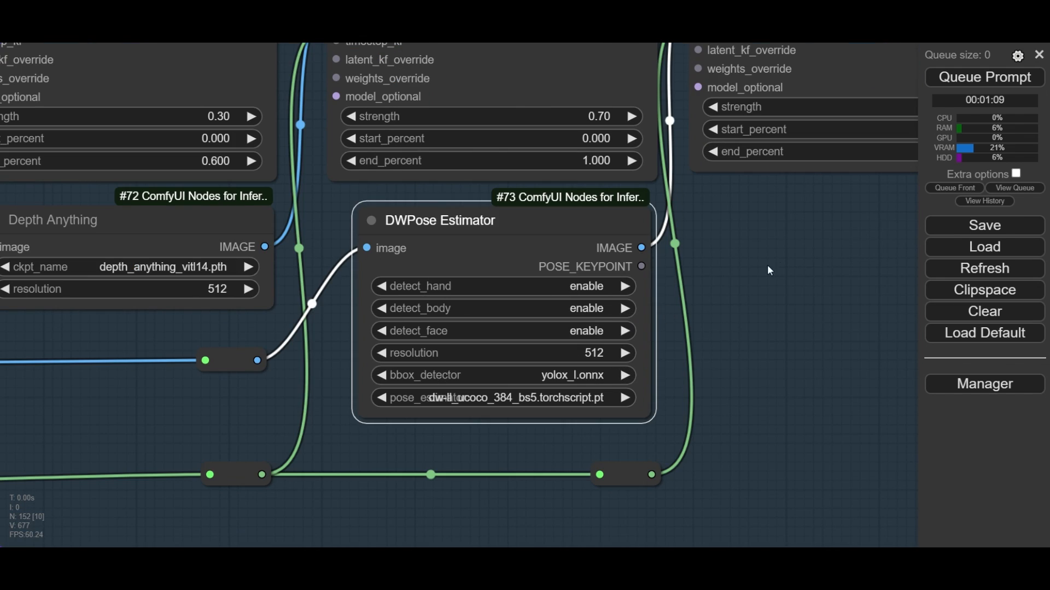
{"action": "scroll", "coordinate": [782, 244], "scroll_direction": "down", "scroll_amount": 7}
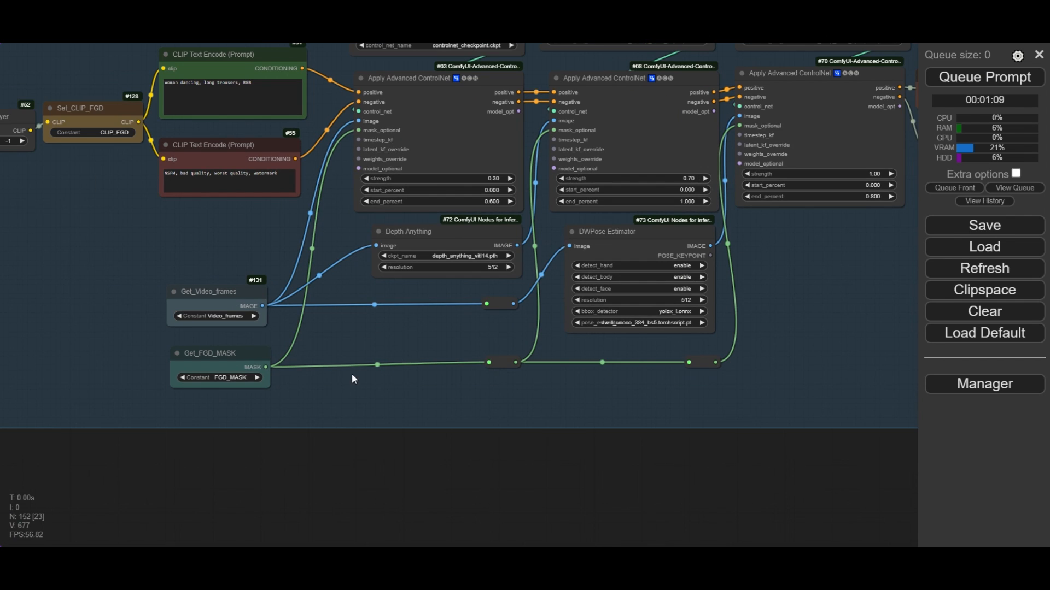
{"action": "scroll", "coordinate": [239, 402], "scroll_direction": "up", "scroll_amount": 6}
{"action": "left_click", "coordinate": [220, 320]}
{"action": "left_click_drag", "start_coordinate": [519, 288], "coordinate": [415, 335]}
- Choose sd15_t2v_beta.ckpt as the motion model in the foreground group's Load AnimateDiff Model node
{"action": "scroll", "coordinate": [474, 296], "scroll_direction": "down", "scroll_amount": 5}
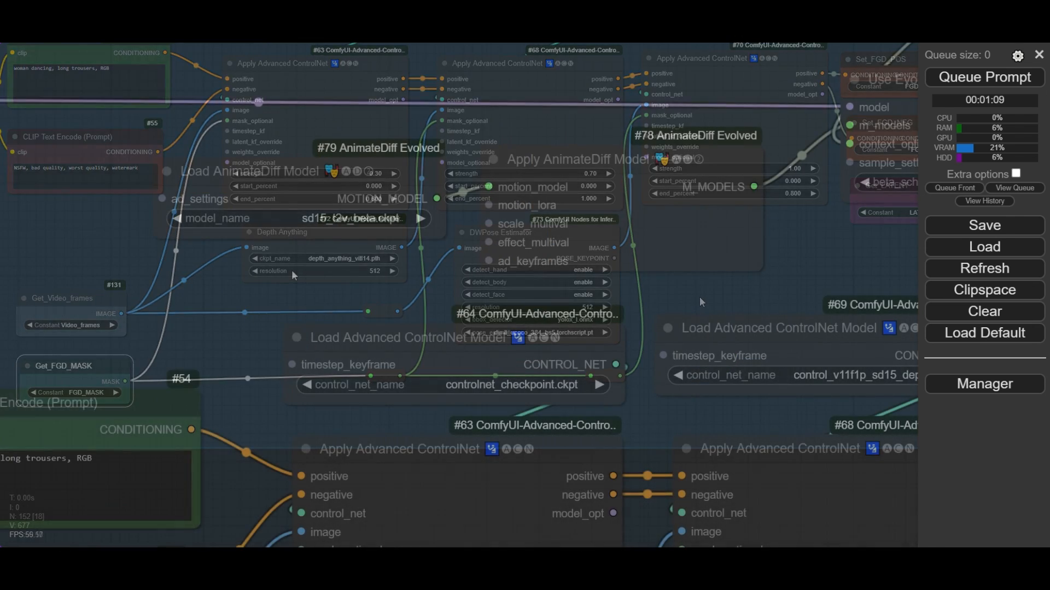
{"action": "scroll", "coordinate": [294, 271], "scroll_direction": "up", "scroll_amount": 3}
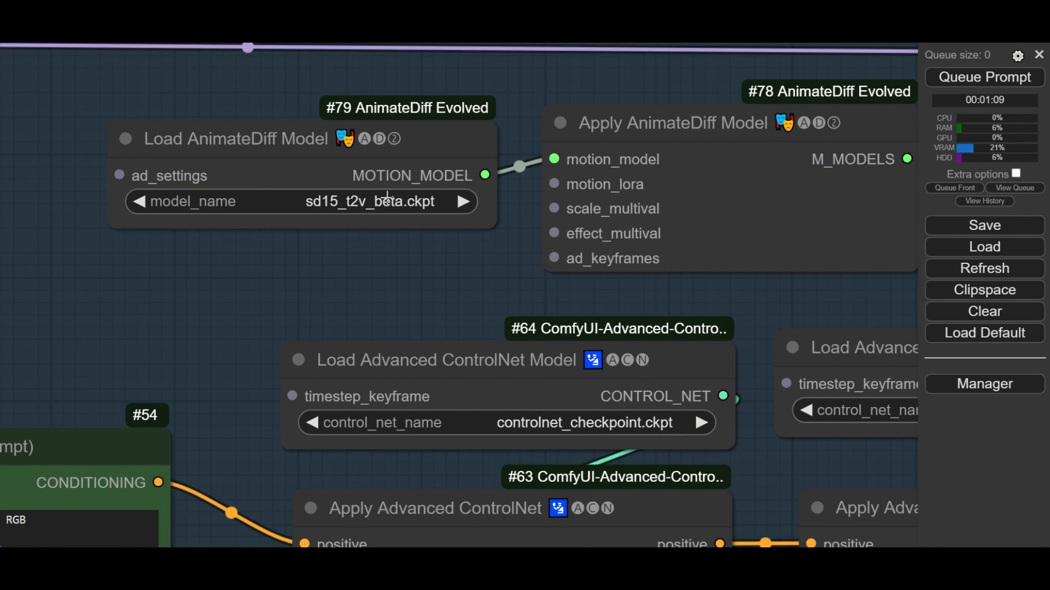
{"action": "left_click", "coordinate": [387, 200]}
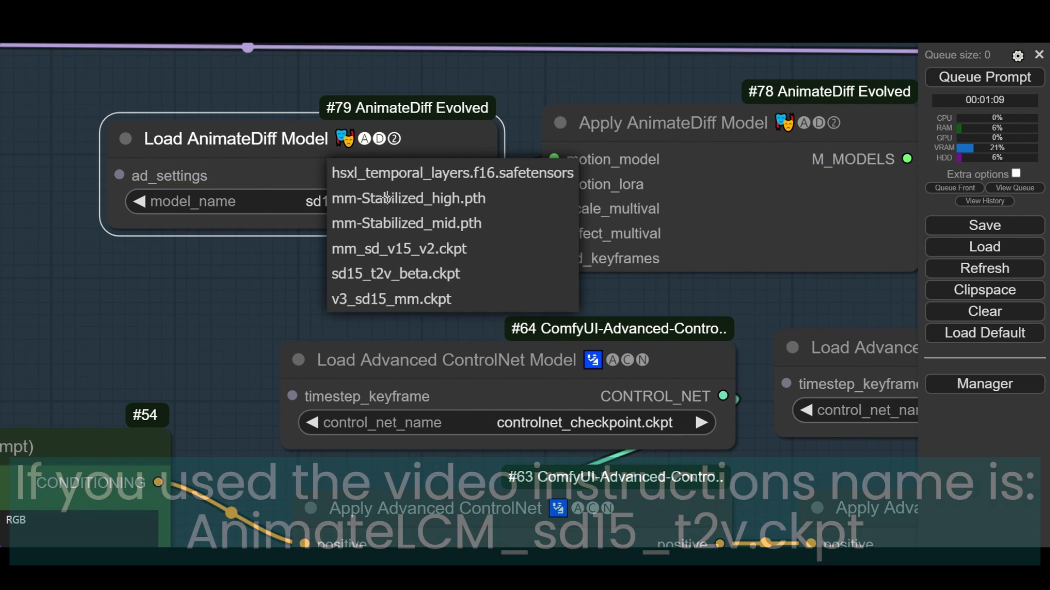
{"action": "left_click", "coordinate": [413, 280]}
{"action": "left_click", "coordinate": [396, 278]}
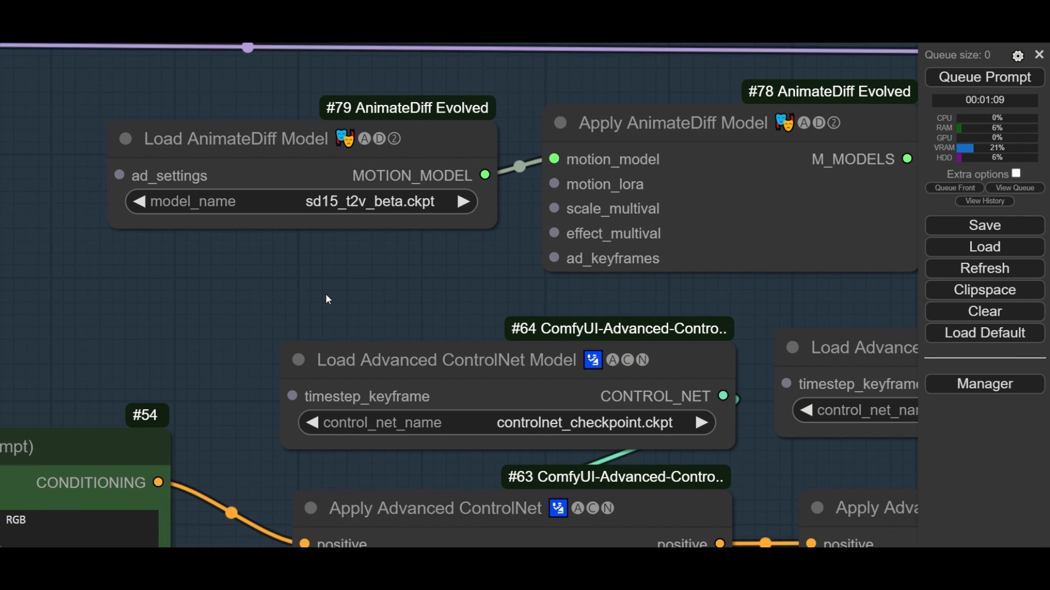
- Enable the bypassed foreground preview nodes: Get_VAE, KSampler, VAE Decode and Video Combine
{"action": "scroll", "coordinate": [344, 283], "scroll_direction": "down", "scroll_amount": 6}
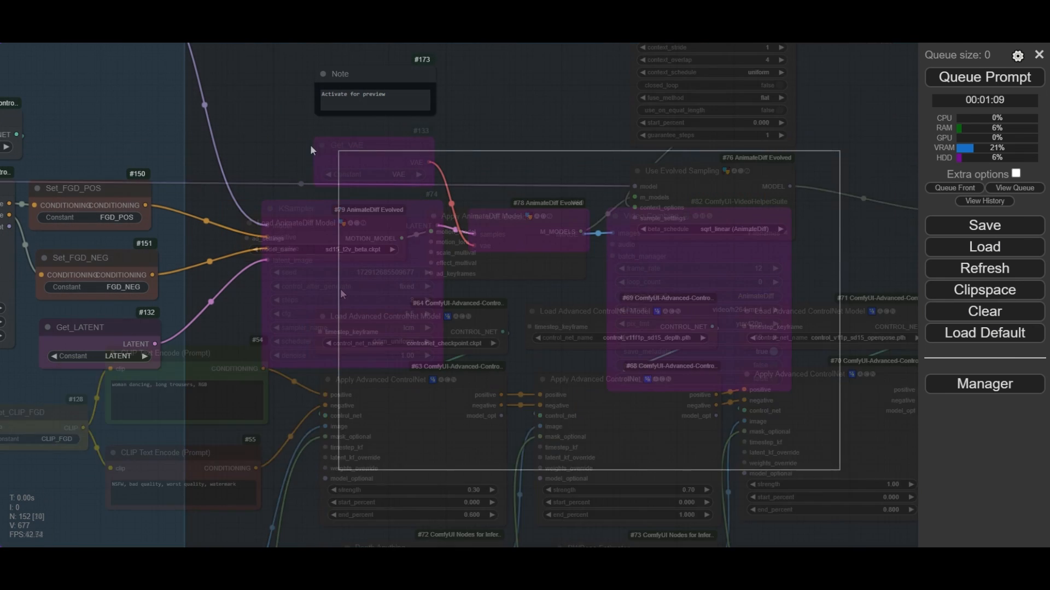
{"action": "left_click_drag", "start_coordinate": [310, 144], "coordinate": [247, 129]}
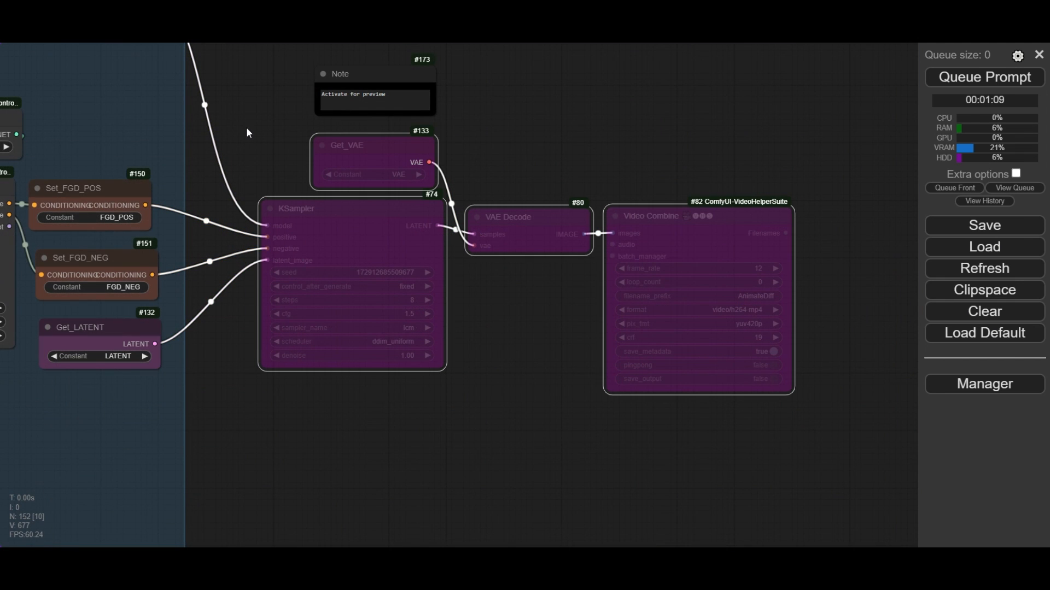
{"action": "key", "text": "ctrl+b"}
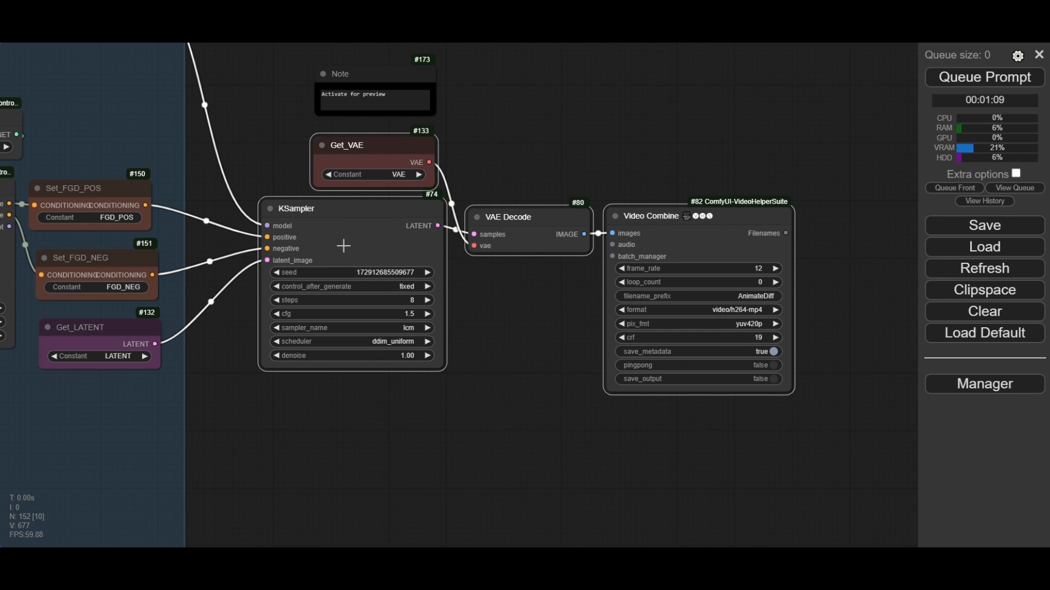
- Set the foreground preview KSampler to 8 steps and a cfg of 1.5
{"action": "left_click", "coordinate": [329, 210]}
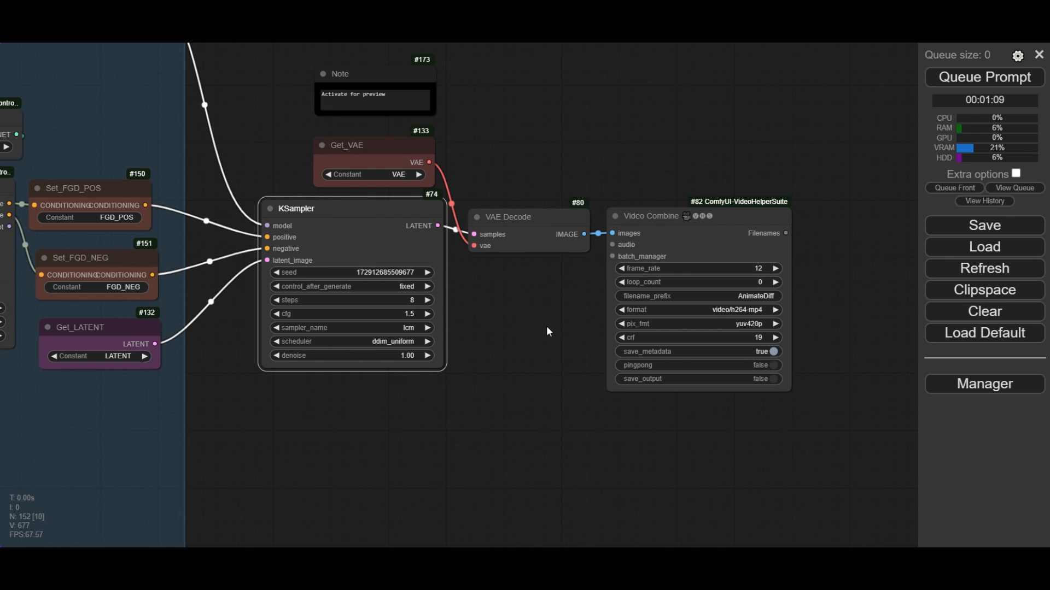
{"action": "left_click_drag", "start_coordinate": [561, 326], "coordinate": [574, 326]}
{"action": "scroll", "coordinate": [401, 271], "scroll_direction": "up", "scroll_amount": 5}
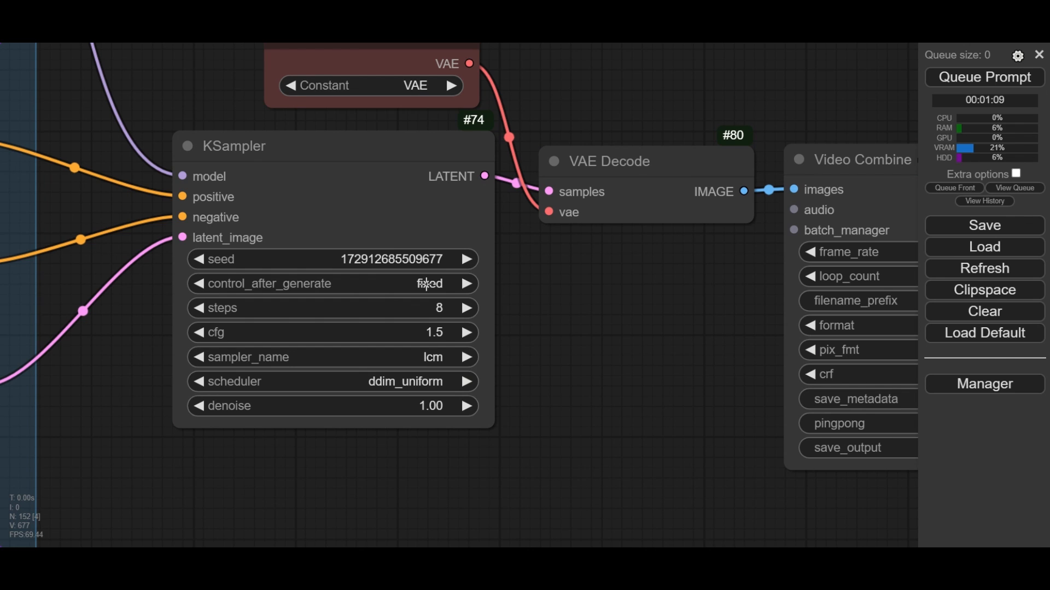
{"action": "left_click", "coordinate": [439, 309]}
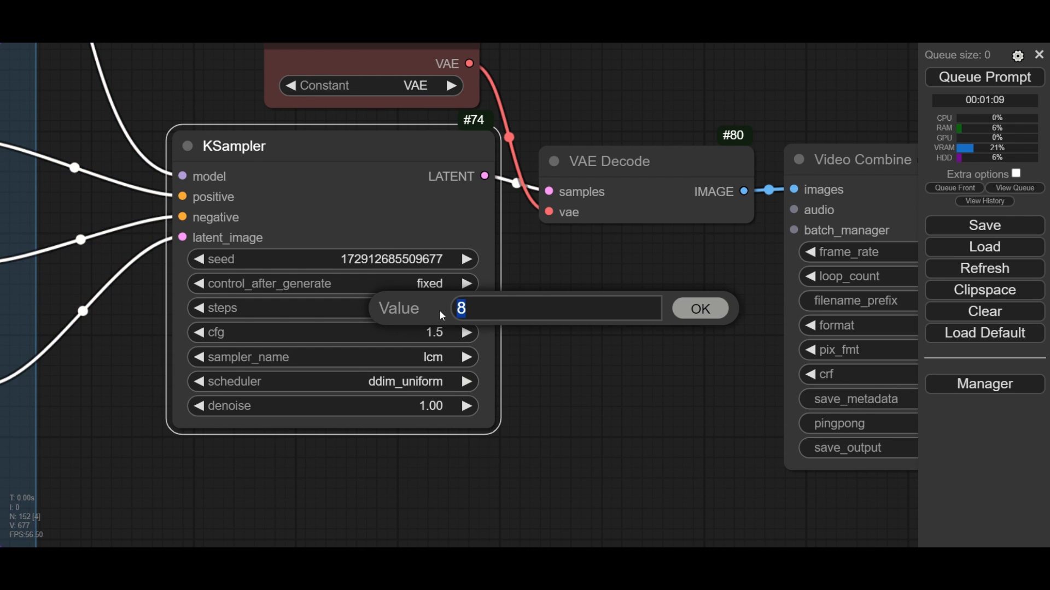
{"action": "left_click", "coordinate": [692, 308]}
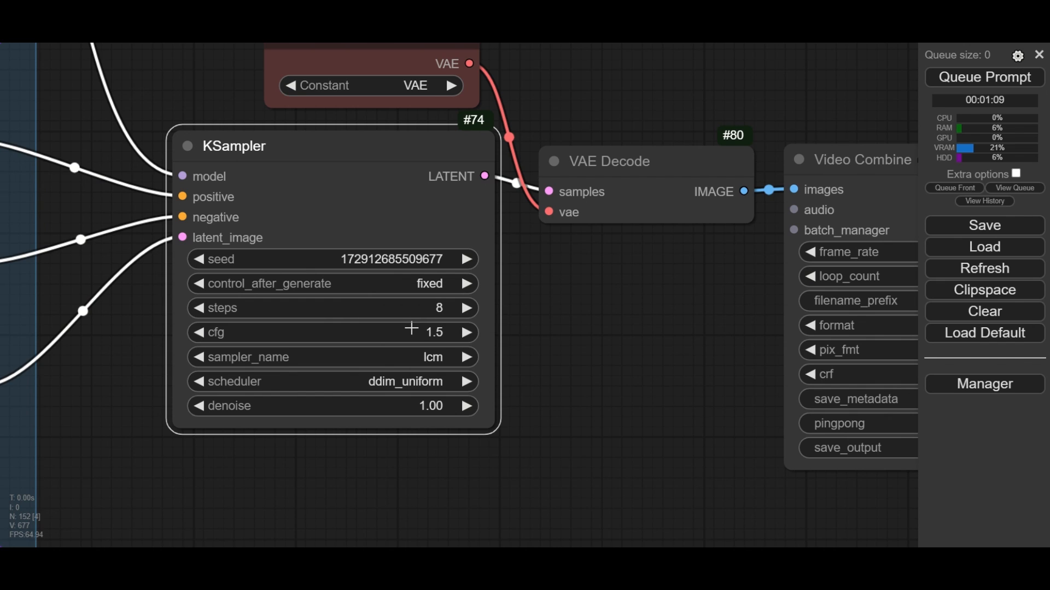
{"action": "left_click", "coordinate": [434, 332]}
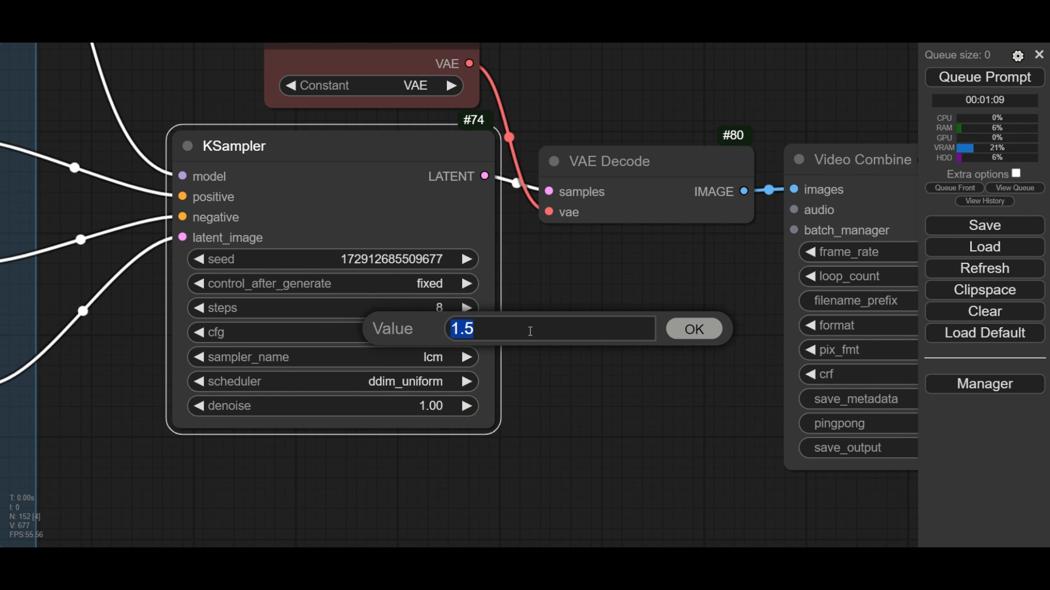
{"action": "left_click", "coordinate": [695, 328]}
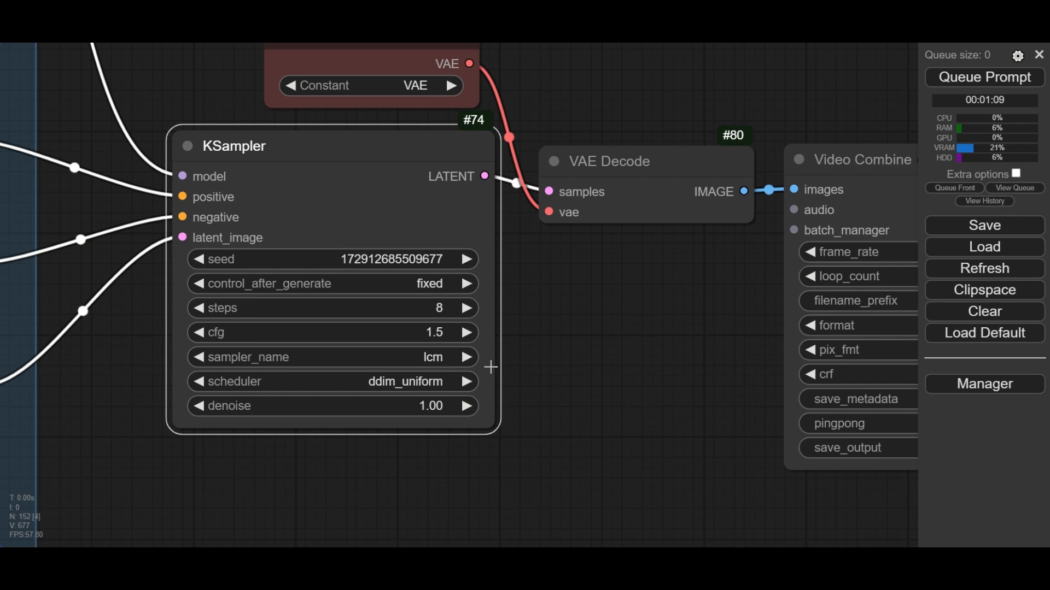
- Set the foreground preview KSampler's sampler_name to lcm and its scheduler to ddim_uniform
{"action": "left_click", "coordinate": [435, 357]}
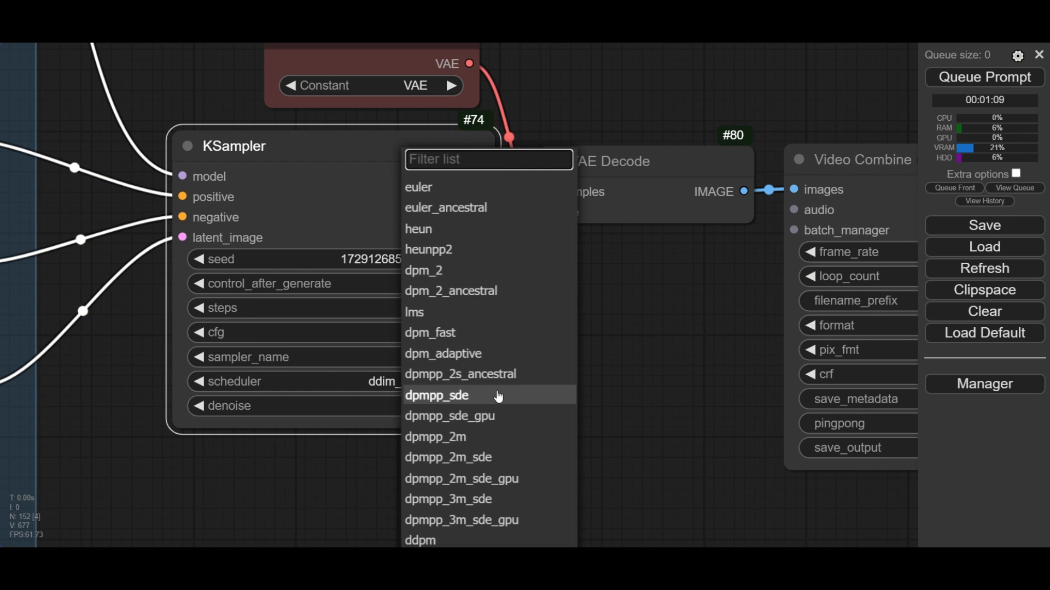
{"action": "type", "text": "lc"}
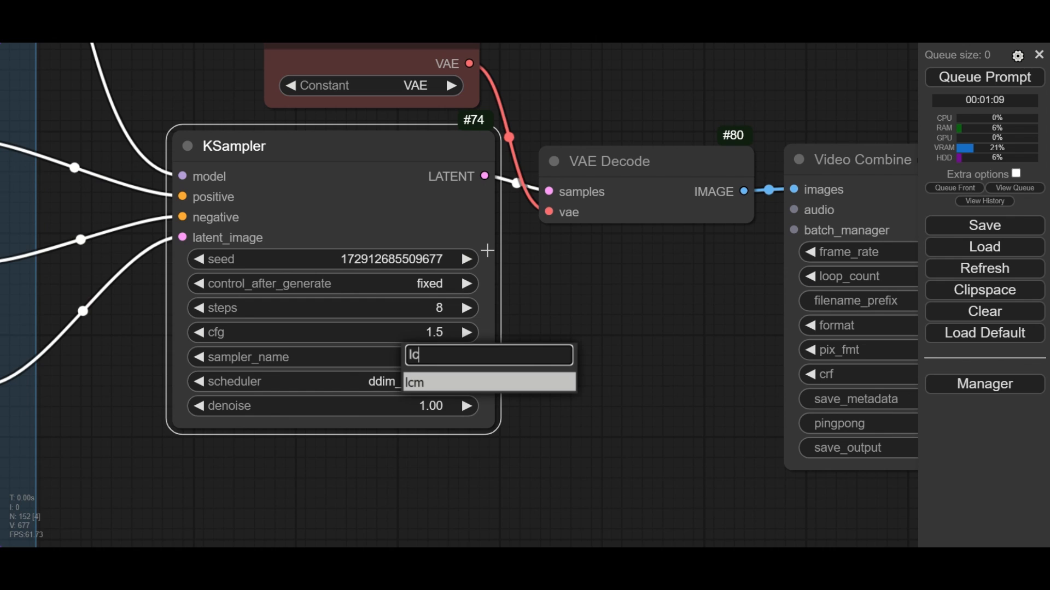
{"action": "type", "text": "m"}
{"action": "left_click", "coordinate": [440, 383]}
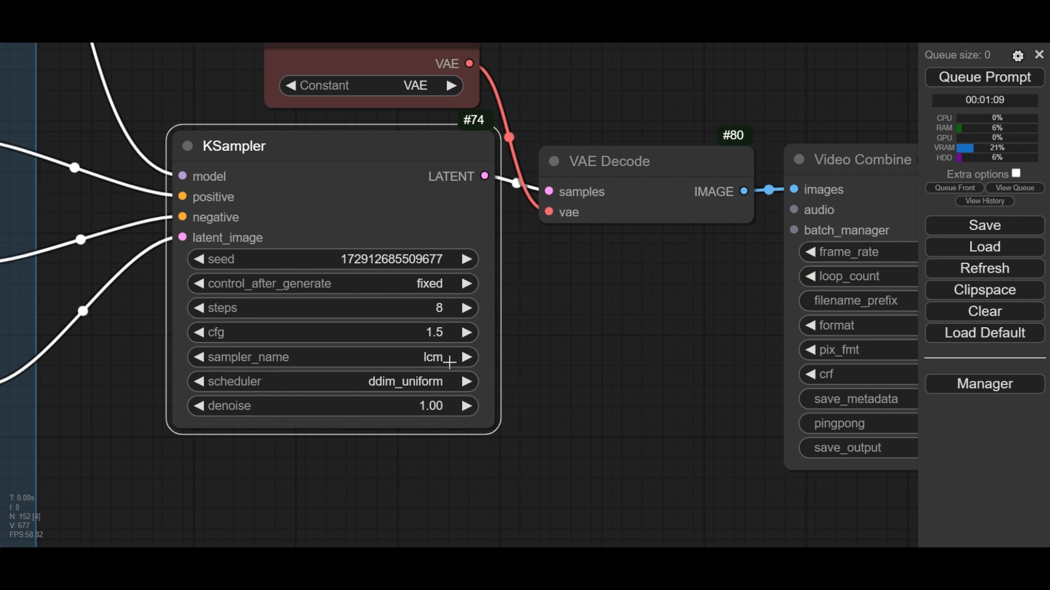
{"action": "left_click", "coordinate": [426, 387]}
{"action": "left_click", "coordinate": [453, 476]}
- Queue the prompt to render the foreground preview and inspect the generated video in the Video Combine node
{"action": "scroll", "coordinate": [567, 336], "scroll_direction": "down", "scroll_amount": 6}
{"action": "left_click_drag", "start_coordinate": [627, 356], "coordinate": [598, 347]}
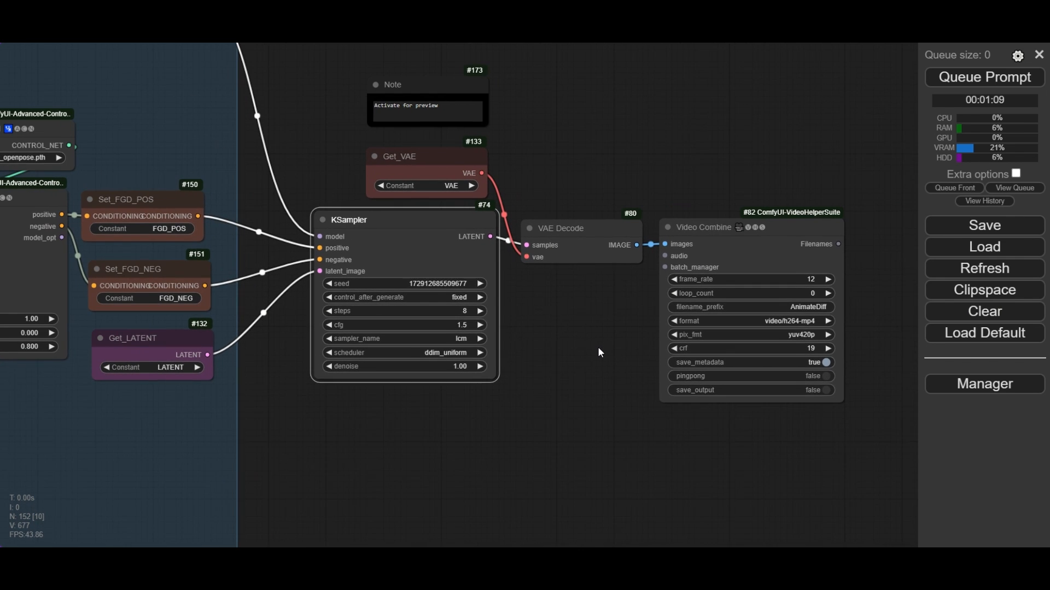
{"action": "left_click", "coordinate": [954, 86]}
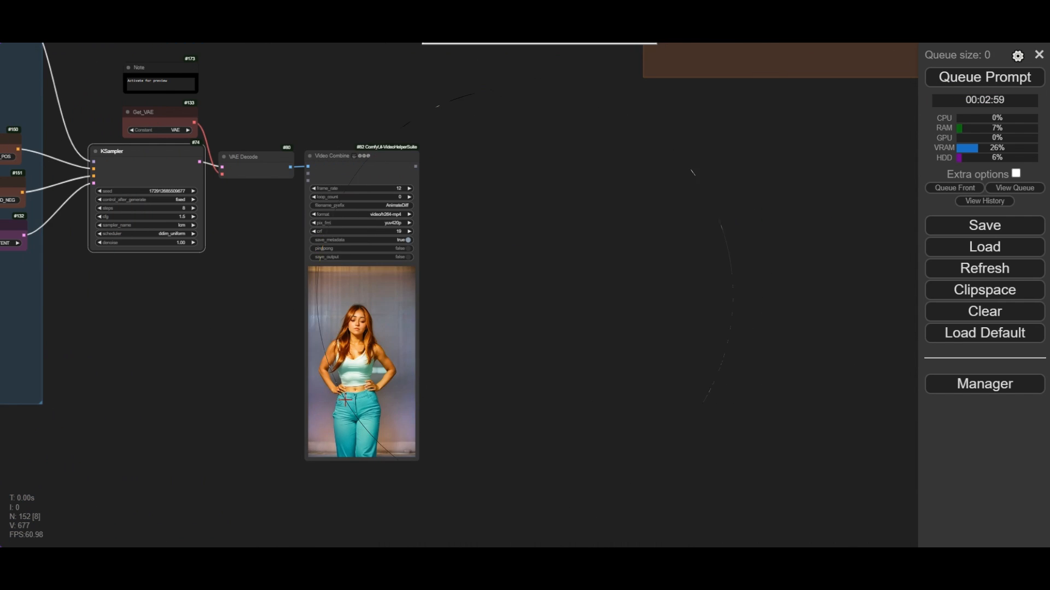
{"action": "scroll", "coordinate": [364, 381], "scroll_direction": "up", "scroll_amount": 3}
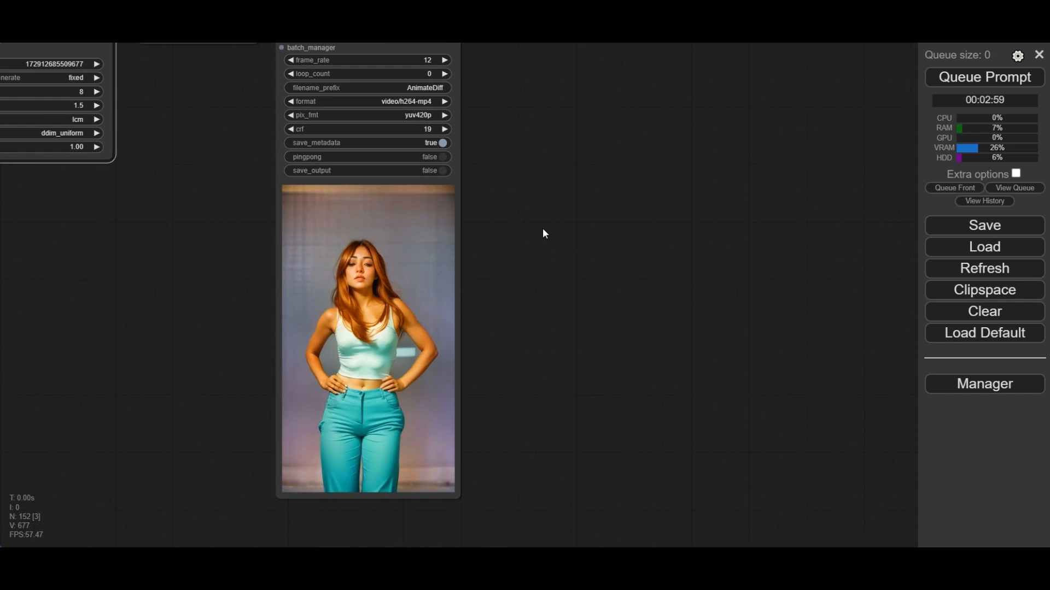
{"action": "left_click_drag", "start_coordinate": [544, 231], "coordinate": [550, 253]}
{"action": "scroll", "coordinate": [533, 295], "scroll_direction": "up", "scroll_amount": 3}
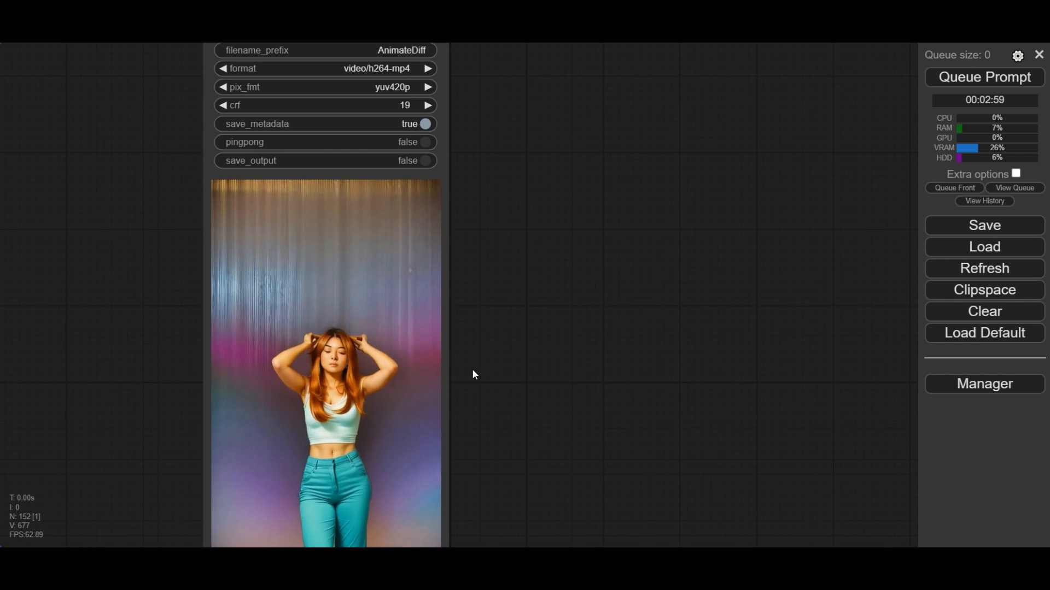
{"action": "left_click_drag", "start_coordinate": [472, 370], "coordinate": [533, 326]}
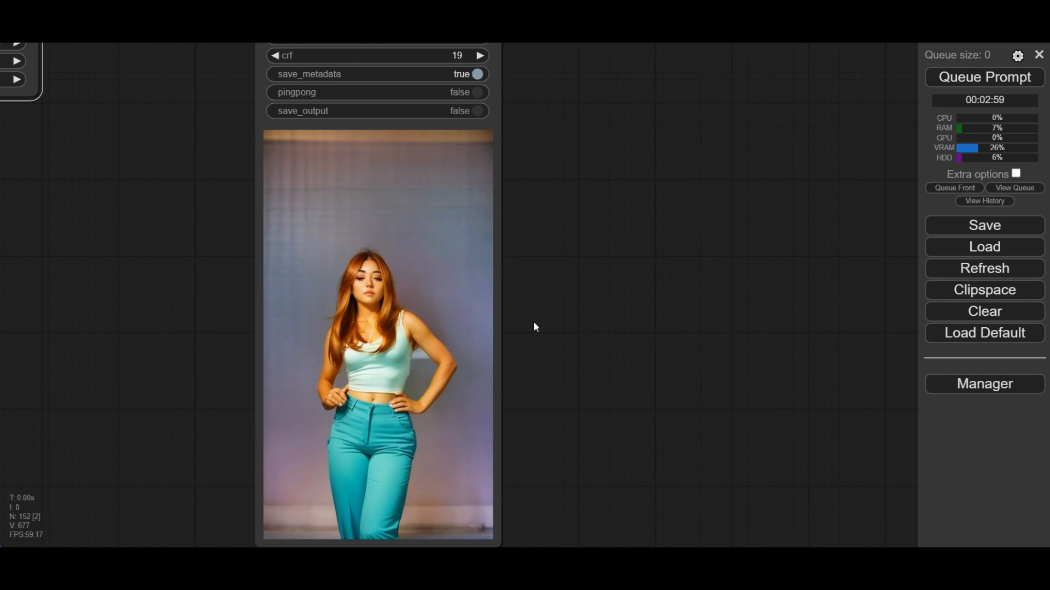
{"action": "scroll", "coordinate": [533, 316], "scroll_direction": "down", "scroll_amount": 1}
{"action": "scroll", "coordinate": [536, 322], "scroll_direction": "down", "scroll_amount": 1}
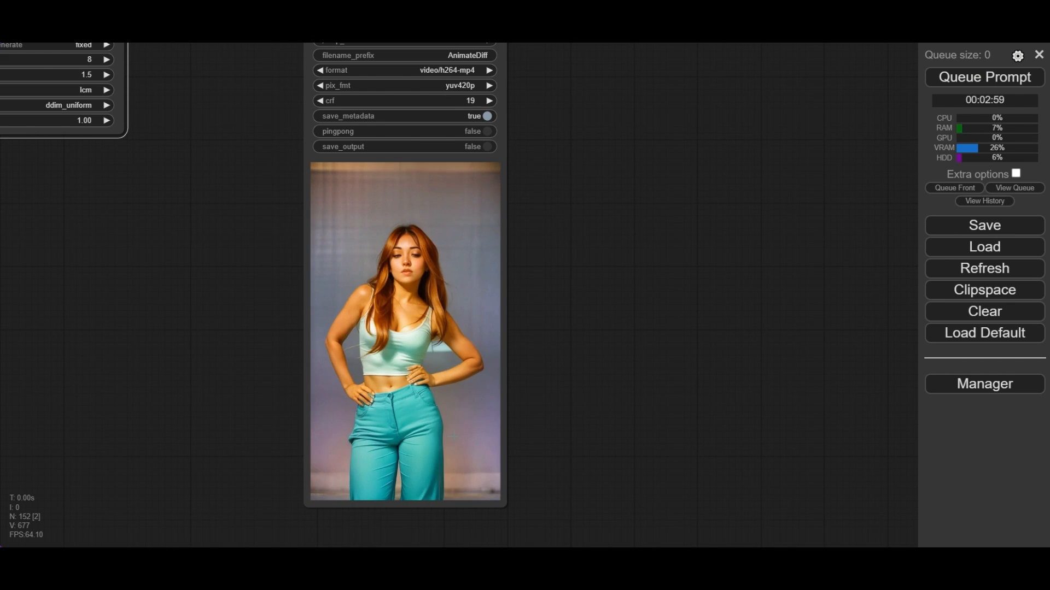
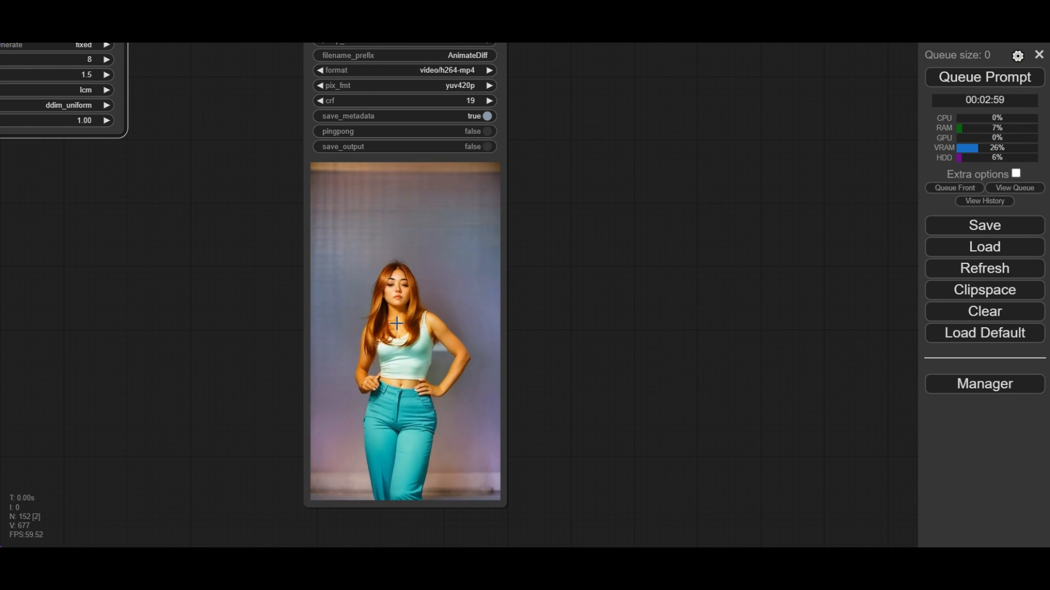
- Enable the 5- 2 samplers group and the 6- Render No upscale group, leaving 6- Render with upscaling disabled
{"action": "scroll", "coordinate": [390, 327], "scroll_direction": "down", "scroll_amount": 5}
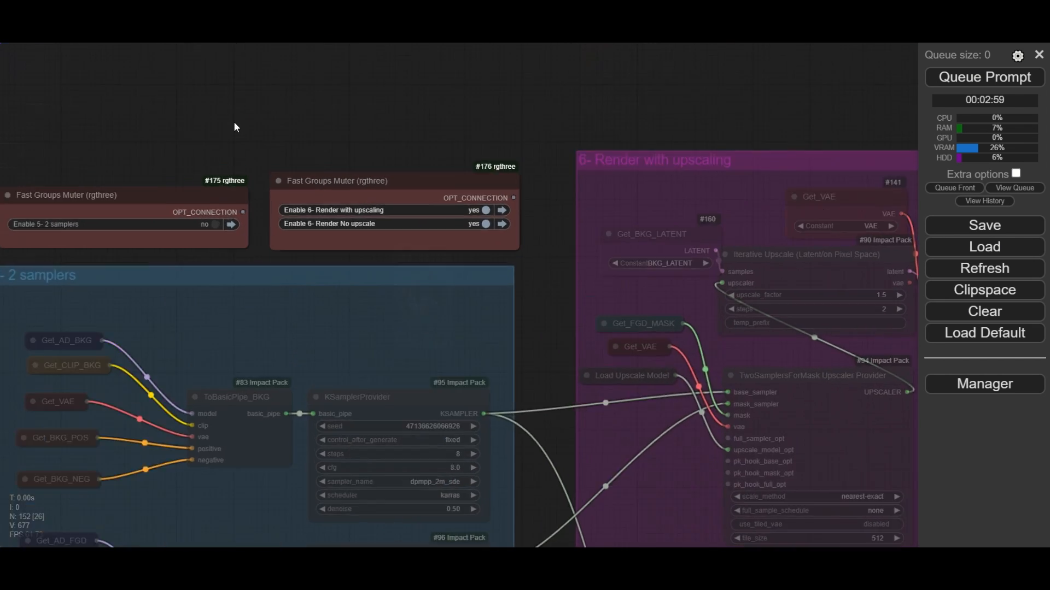
{"action": "scroll", "coordinate": [234, 122], "scroll_direction": "up", "scroll_amount": 5}
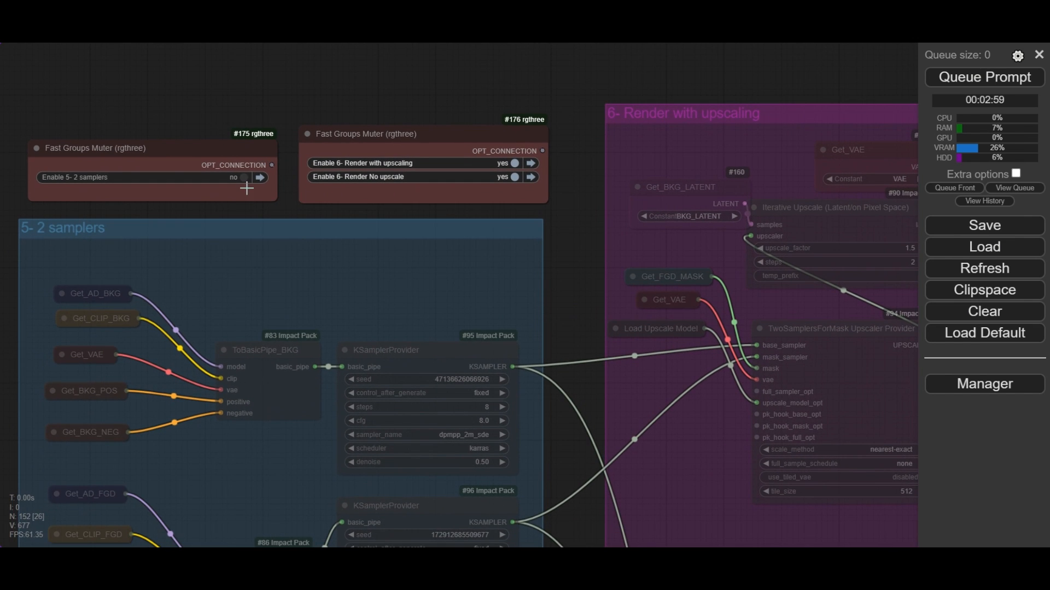
{"action": "left_click", "coordinate": [244, 178]}
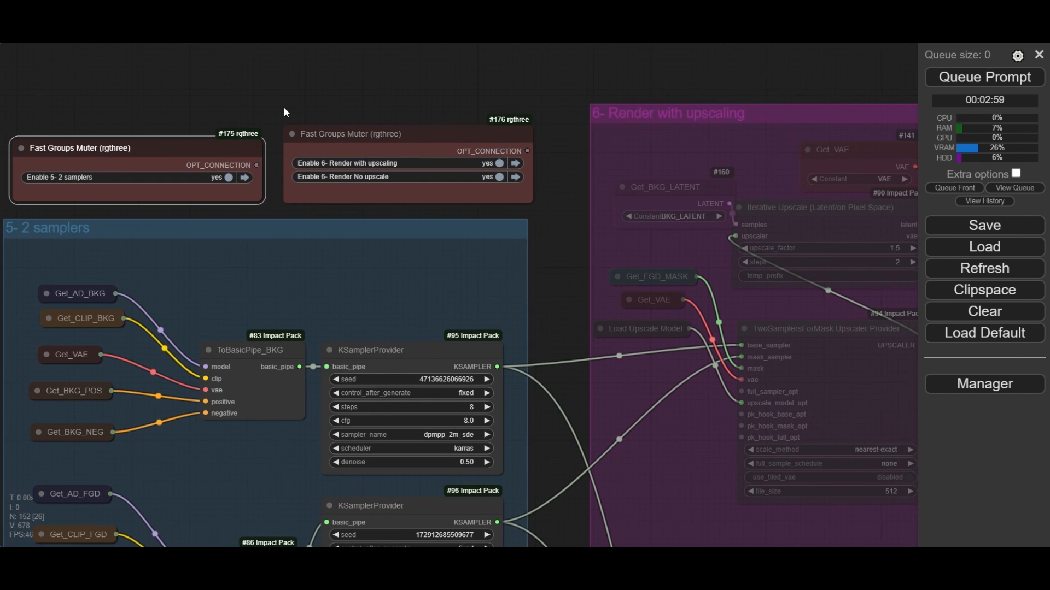
{"action": "scroll", "coordinate": [356, 176], "scroll_direction": "up", "scroll_amount": 3}
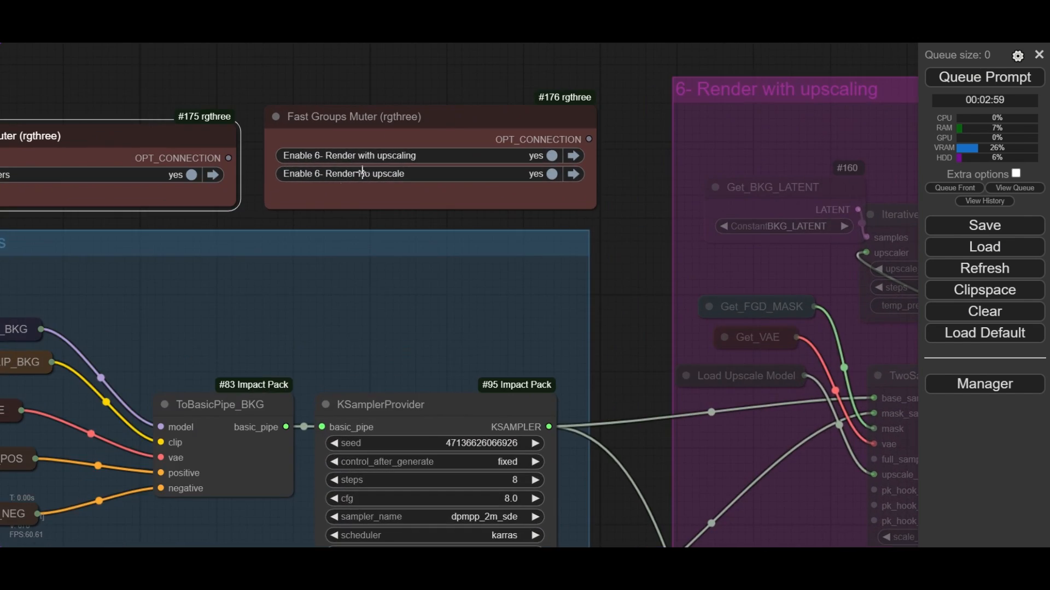
{"action": "left_click", "coordinate": [551, 175]}
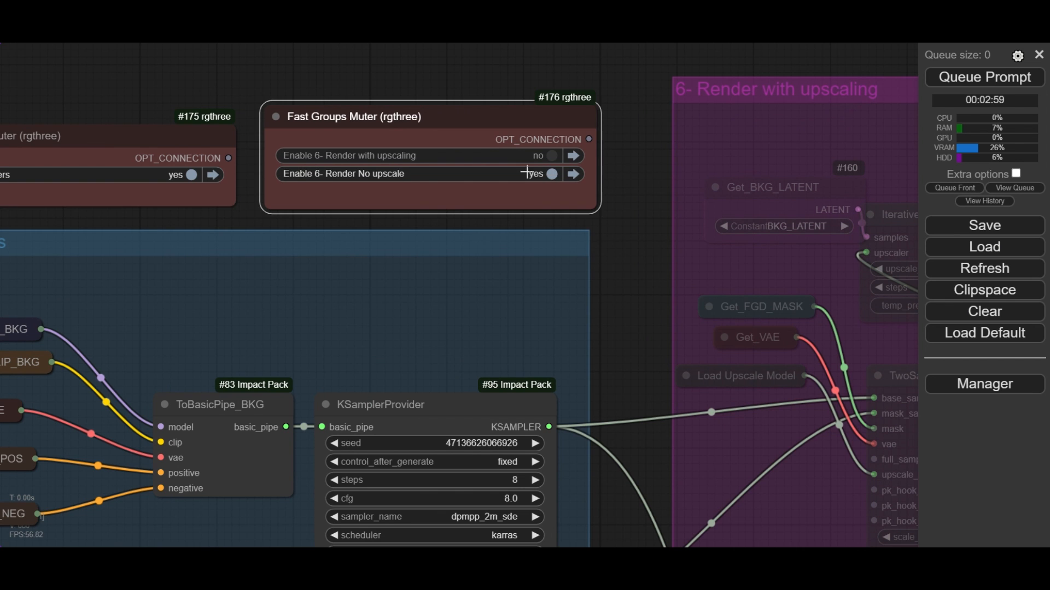
- Examine the ToBasicPipe_BKG node and its connected background KSamplerProvider in the 5- 2 samplers group
{"action": "scroll", "coordinate": [446, 189], "scroll_direction": "up", "scroll_amount": 4}
{"action": "scroll", "coordinate": [449, 189], "scroll_direction": "down", "scroll_amount": 4}
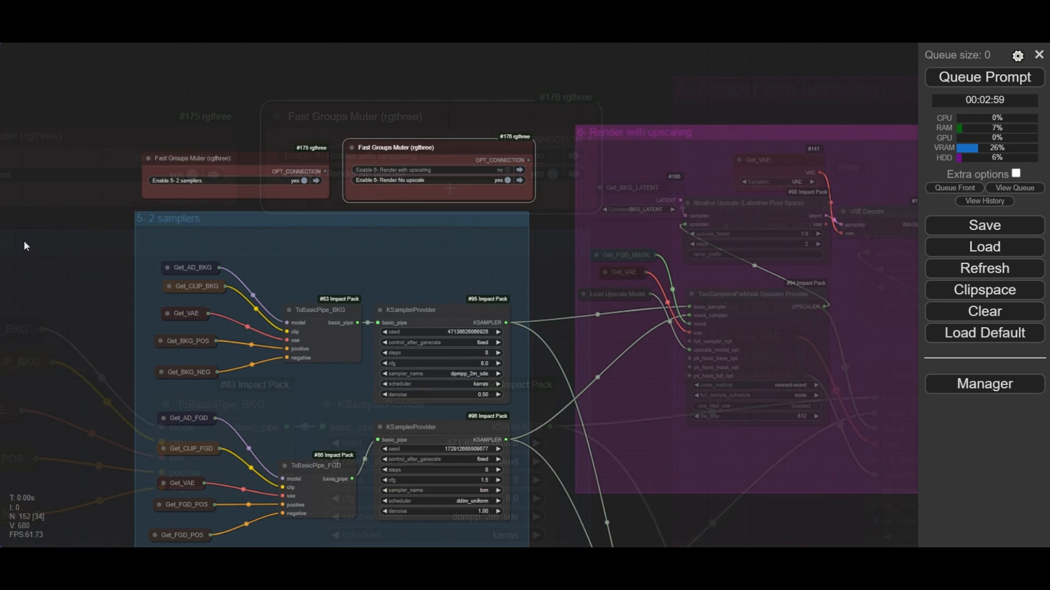
{"action": "left_click_drag", "start_coordinate": [70, 246], "coordinate": [71, 158]}
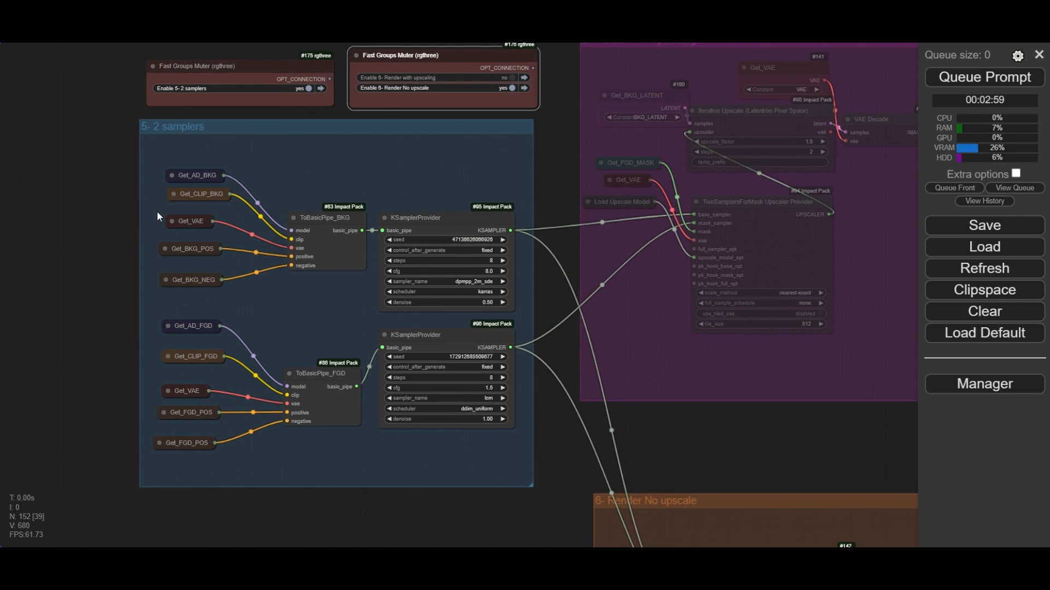
{"action": "scroll", "coordinate": [159, 216], "scroll_direction": "up", "scroll_amount": 2}
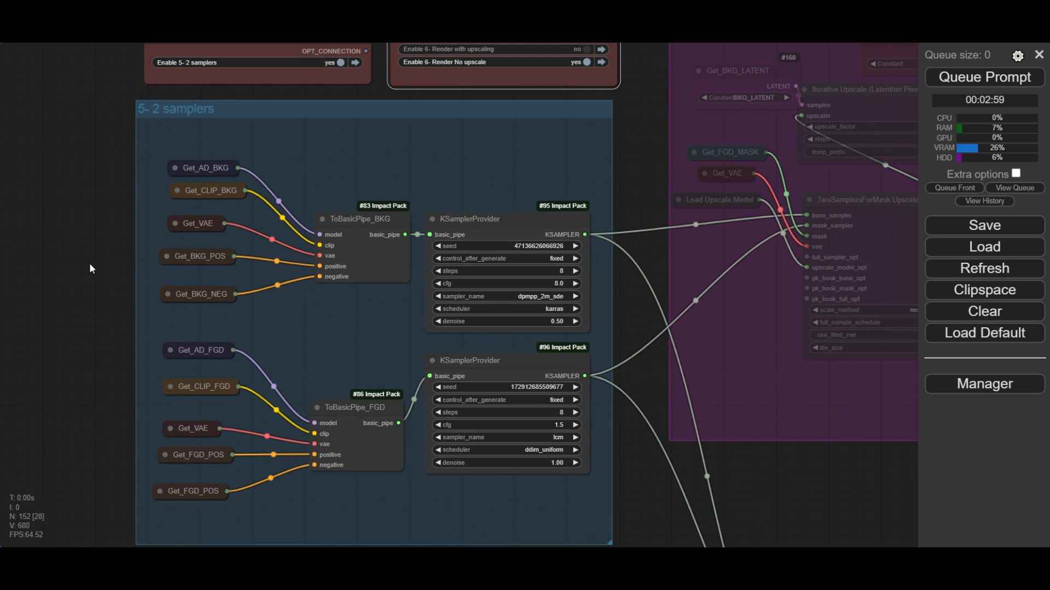
{"action": "left_click_drag", "start_coordinate": [67, 290], "coordinate": [38, 277]}
{"action": "scroll", "coordinate": [212, 232], "scroll_direction": "up", "scroll_amount": 2}
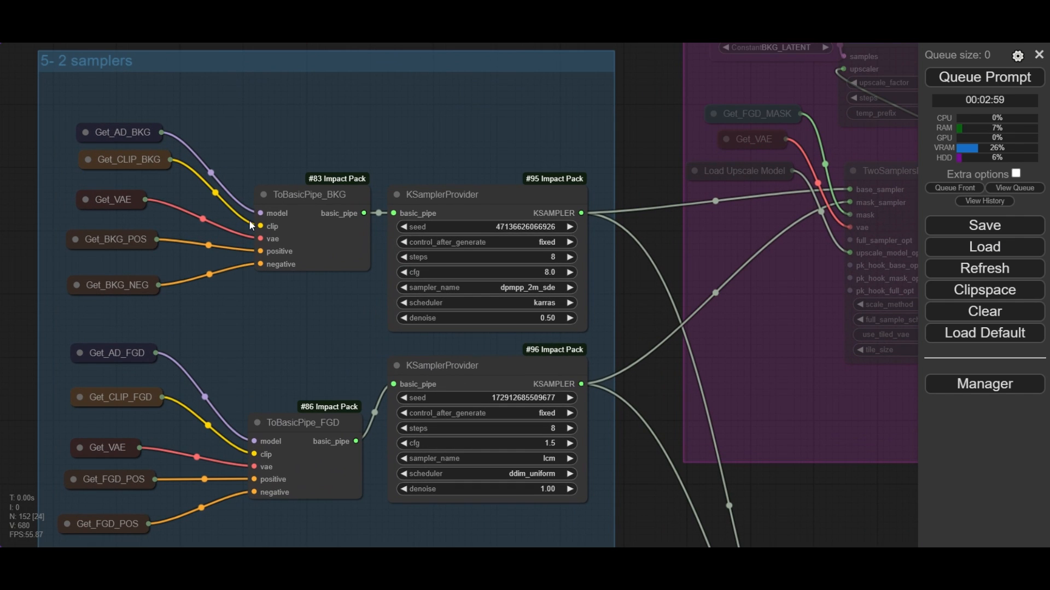
{"action": "left_click", "coordinate": [303, 194]}
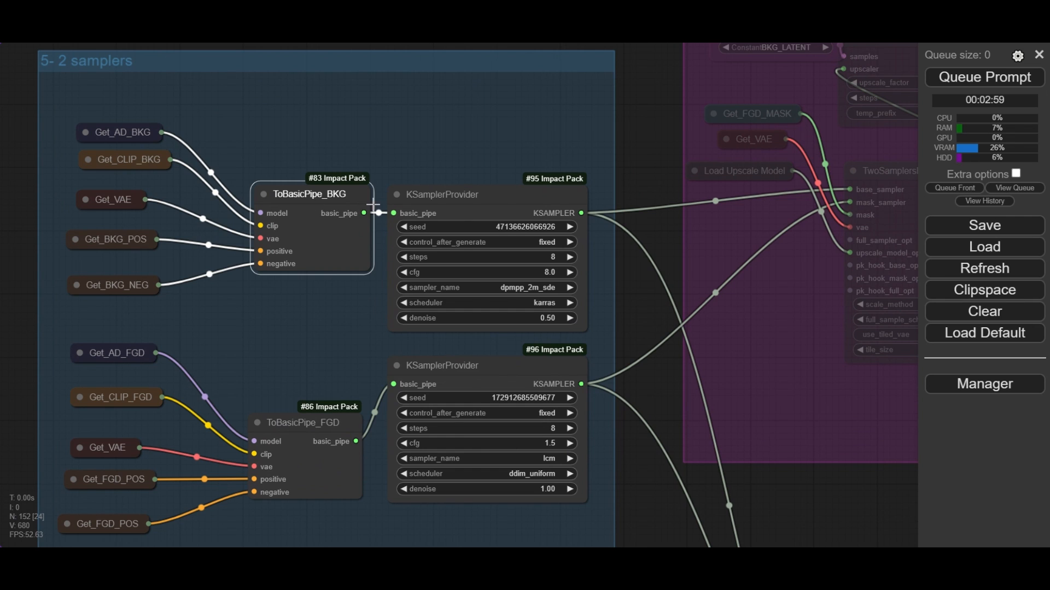
{"action": "left_click", "coordinate": [453, 197]}
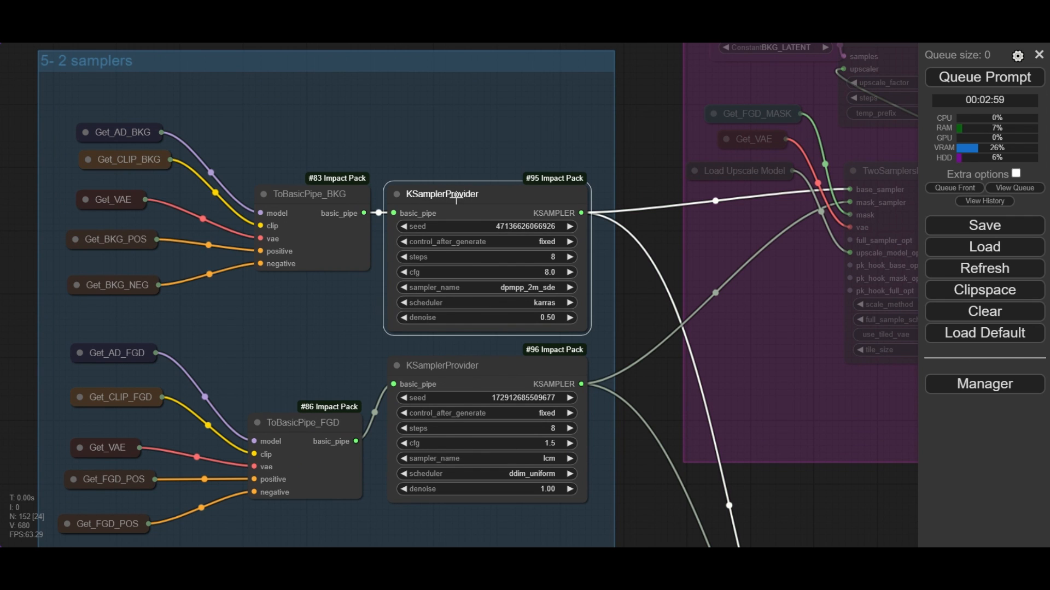
{"action": "left_click_drag", "start_coordinate": [515, 140], "coordinate": [488, 140]}
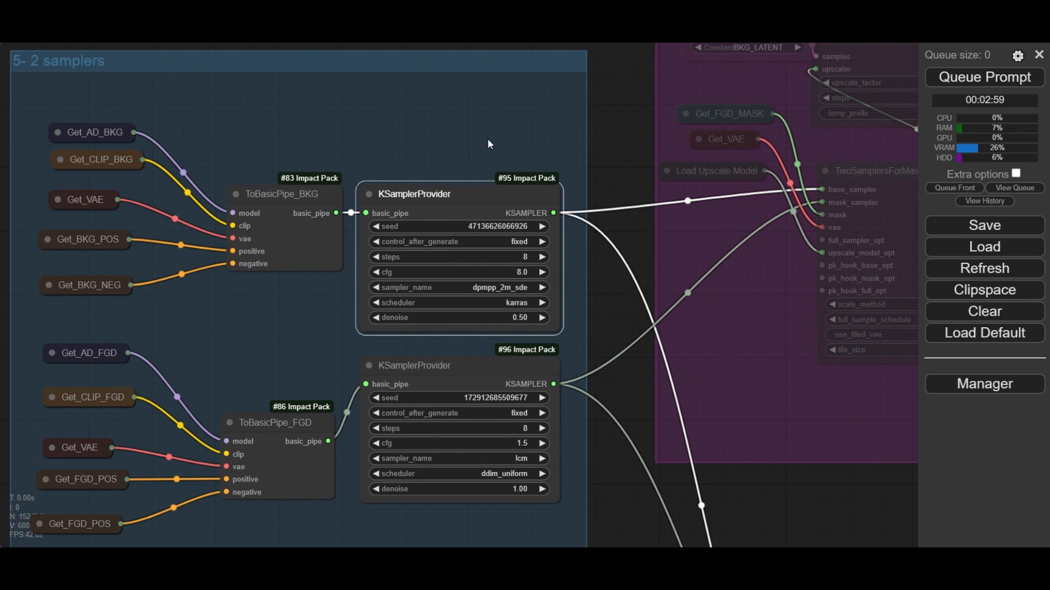
{"action": "scroll", "coordinate": [492, 219], "scroll_direction": "up", "scroll_amount": 2}
{"action": "scroll", "coordinate": [492, 218], "scroll_direction": "down", "scroll_amount": 2}
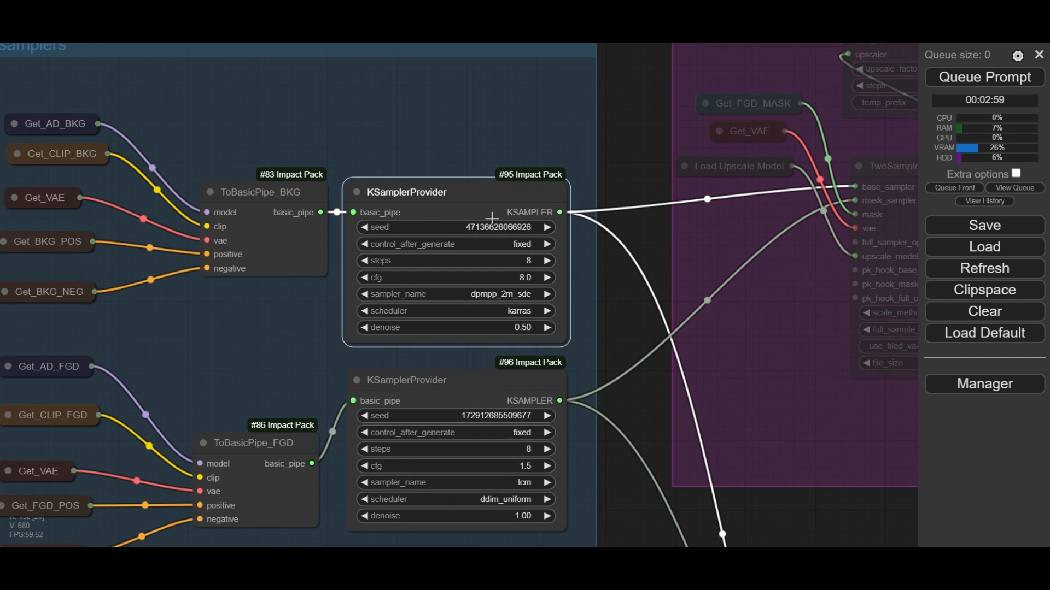
{"action": "left_click", "coordinate": [296, 198]}
{"action": "left_click_drag", "start_coordinate": [277, 152], "coordinate": [461, 133]}
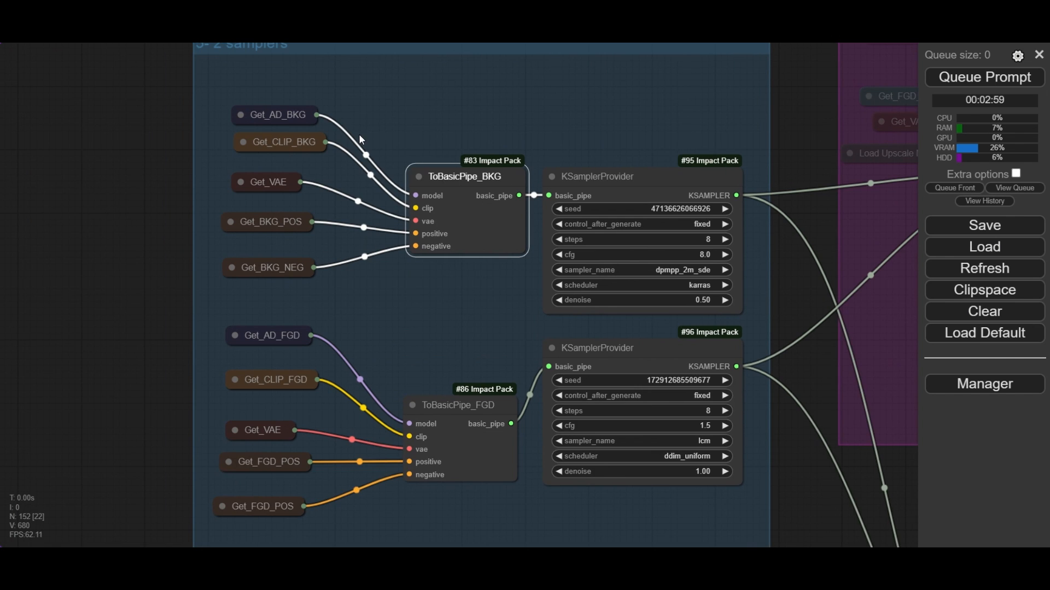
- Trace the AD_BKG, CLIP_BKG, VAE, BKG_POS and BKG_NEG Get nodes feeding the ToBasicPipe_BKG node
{"action": "scroll", "coordinate": [359, 133], "scroll_direction": "up", "scroll_amount": 4}
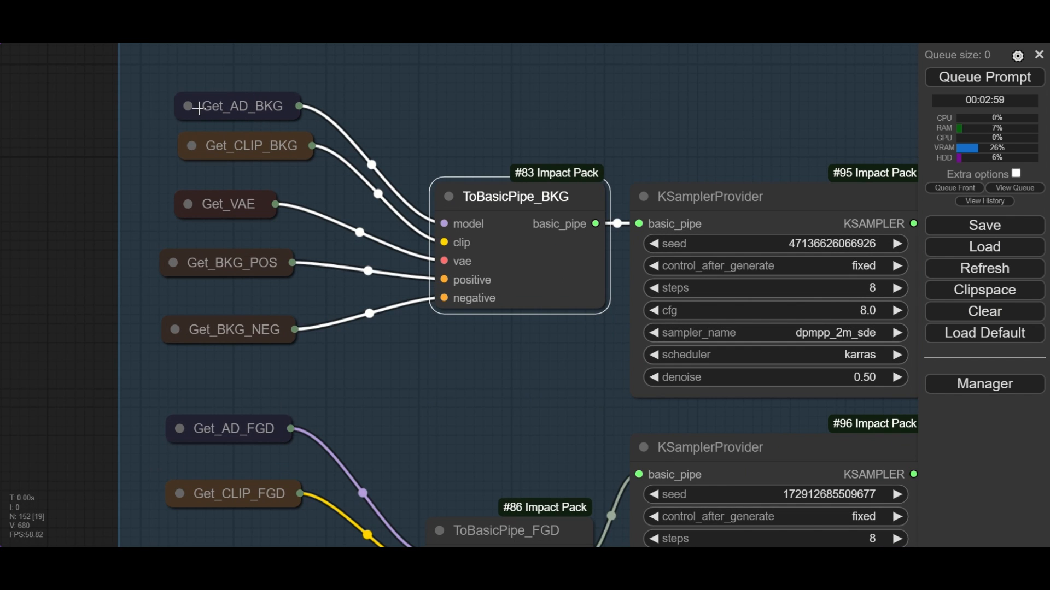
{"action": "left_click", "coordinate": [193, 106]}
{"action": "left_click", "coordinate": [192, 106]}
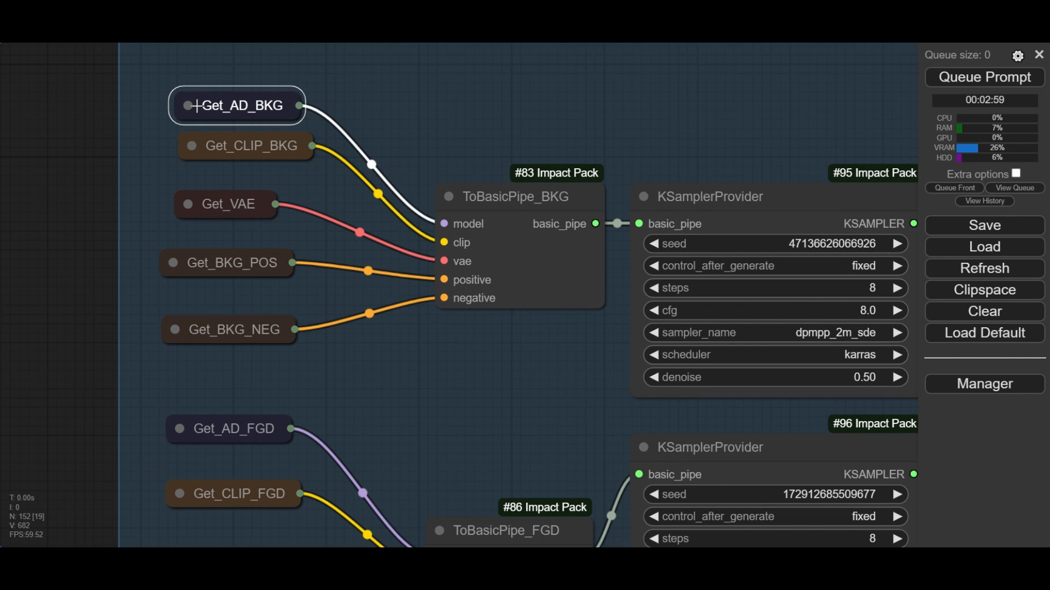
{"action": "scroll", "coordinate": [195, 107], "scroll_direction": "down", "scroll_amount": 10}
{"action": "left_click_drag", "start_coordinate": [97, 154], "coordinate": [549, 234]}
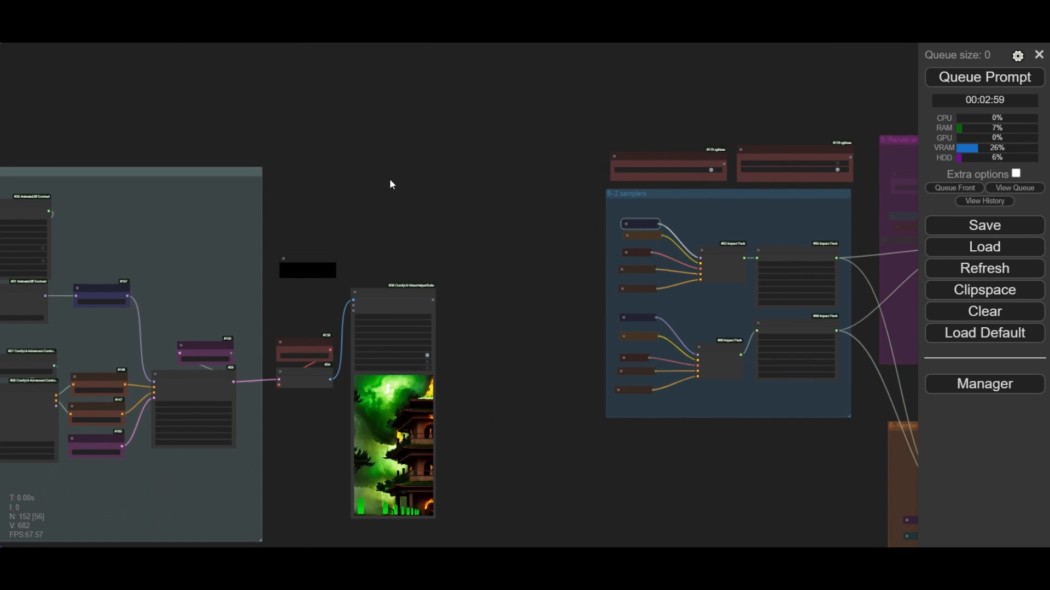
{"action": "left_click_drag", "start_coordinate": [389, 178], "coordinate": [555, 169]}
{"action": "scroll", "coordinate": [257, 296], "scroll_direction": "up", "scroll_amount": 7}
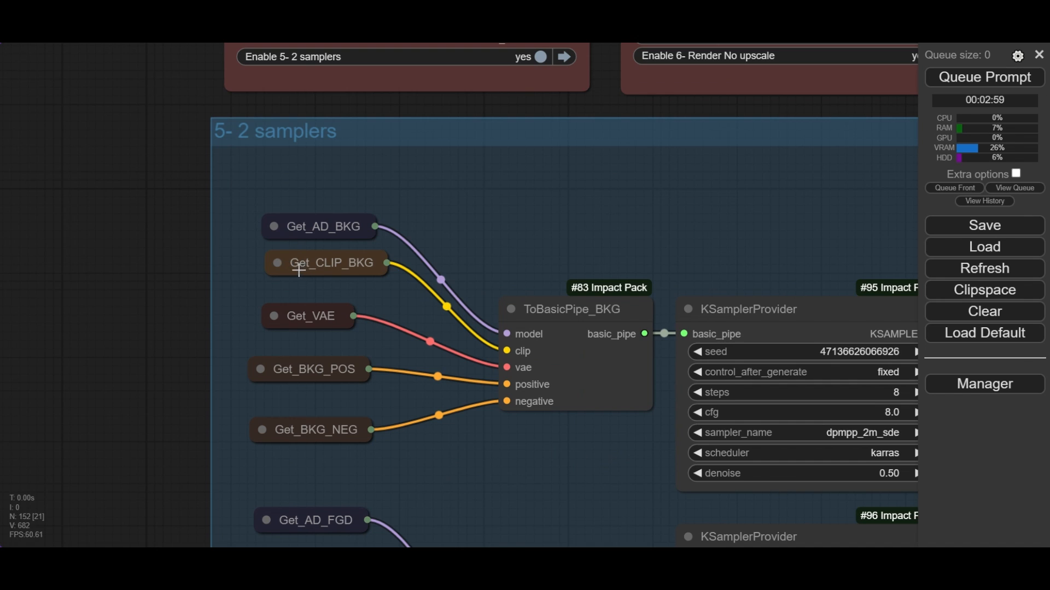
{"action": "left_click", "coordinate": [321, 263]}
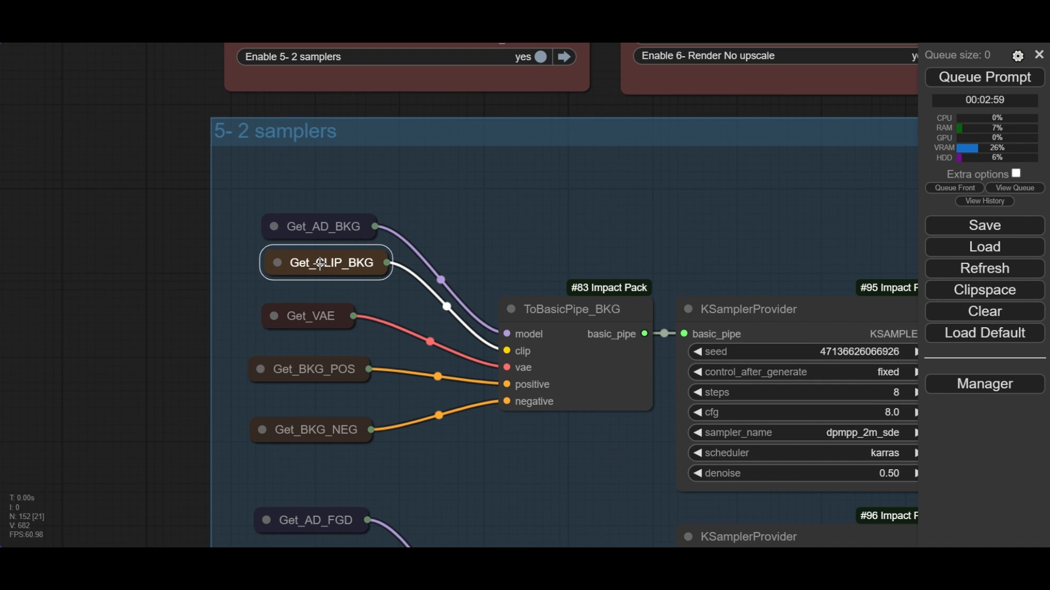
{"action": "left_click", "coordinate": [312, 322]}
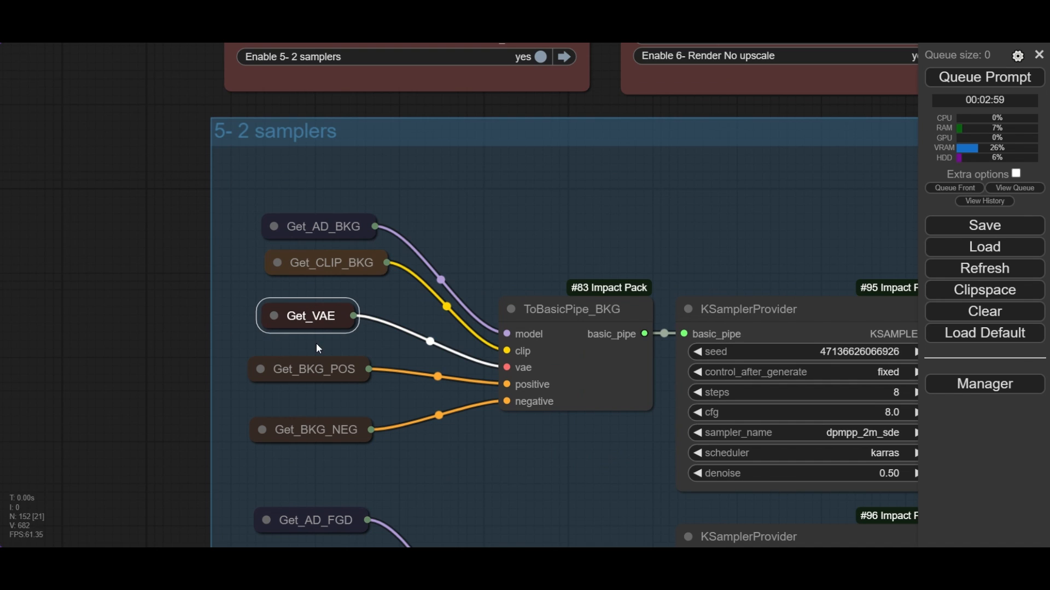
{"action": "left_click", "coordinate": [325, 374]}
{"action": "left_click", "coordinate": [327, 424]}
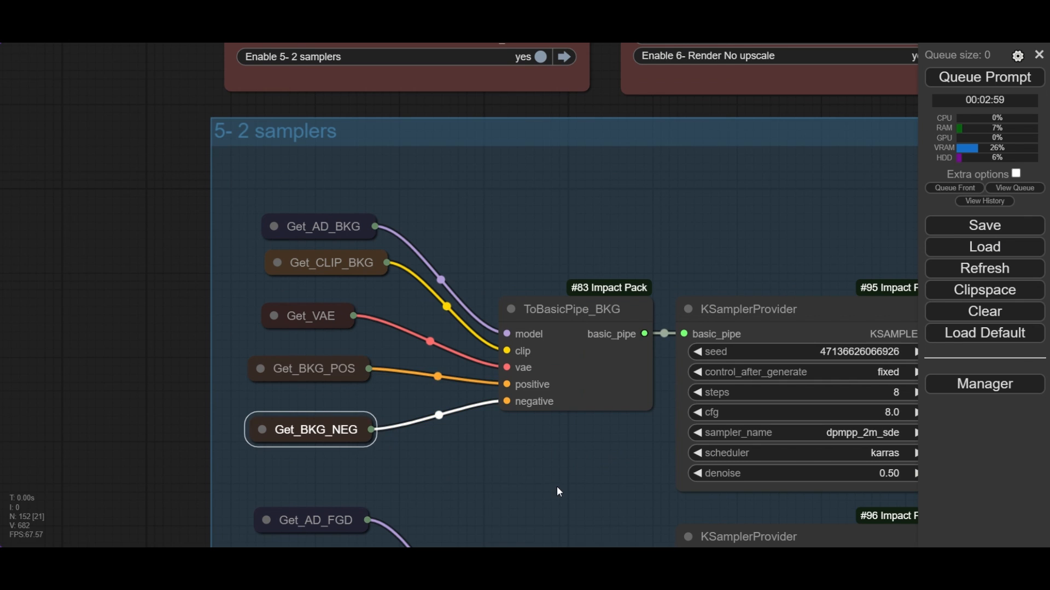
- Examine the foreground KSamplerProvider, the ToBasicPipe_FGD node and the Get nodes that feed it
{"action": "left_click_drag", "start_coordinate": [557, 488], "coordinate": [351, 249]}
{"action": "left_click", "coordinate": [498, 319]}
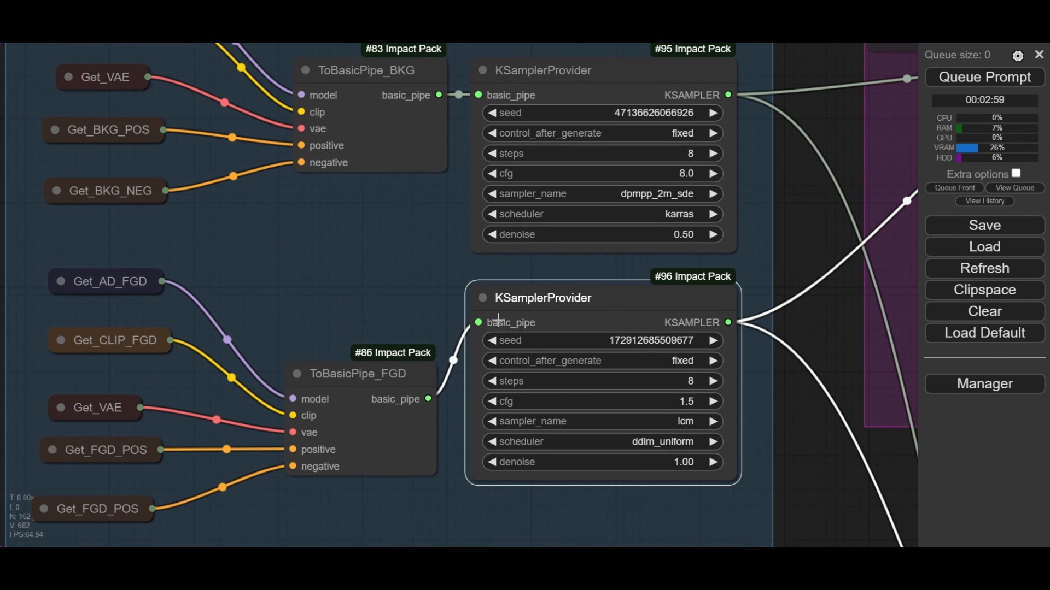
{"action": "left_click", "coordinate": [383, 382]}
{"action": "left_click_drag", "start_coordinate": [343, 333], "coordinate": [432, 294]}
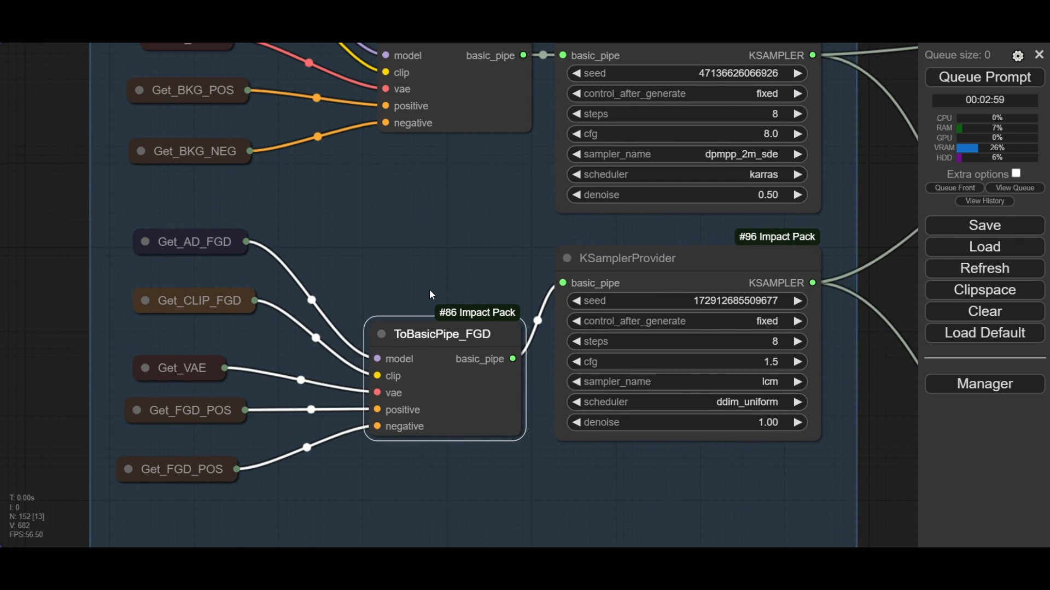
{"action": "left_click", "coordinate": [180, 247]}
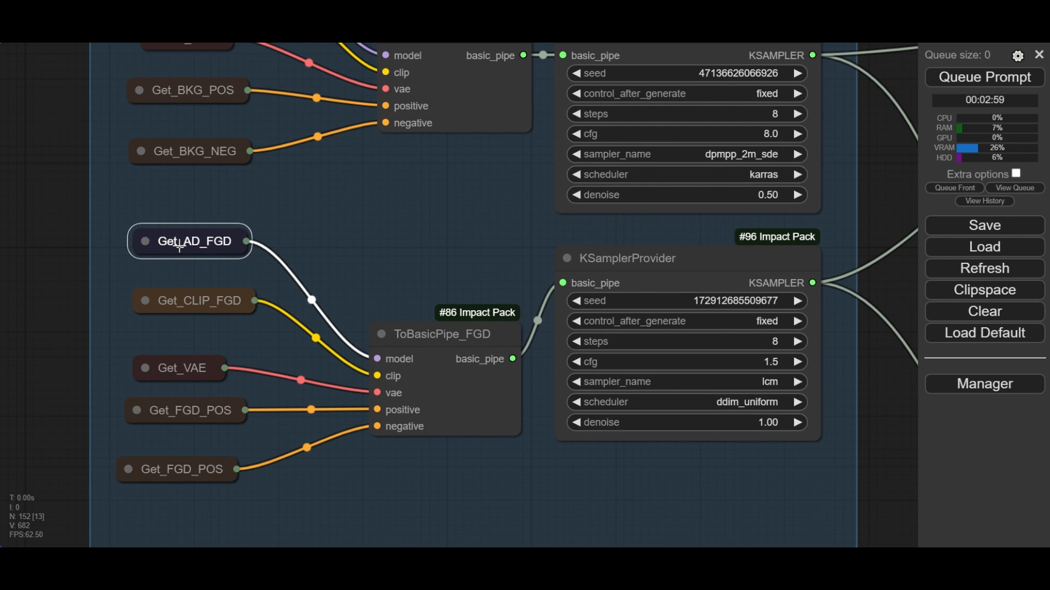
{"action": "left_click", "coordinate": [192, 309]}
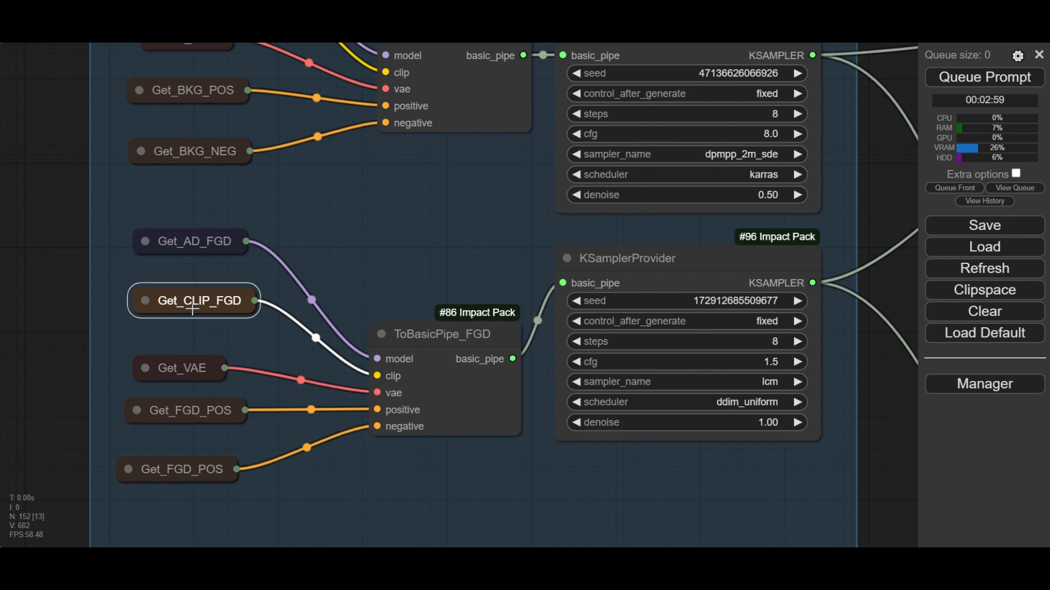
{"action": "left_click", "coordinate": [195, 372]}
{"action": "left_click", "coordinate": [200, 410]}
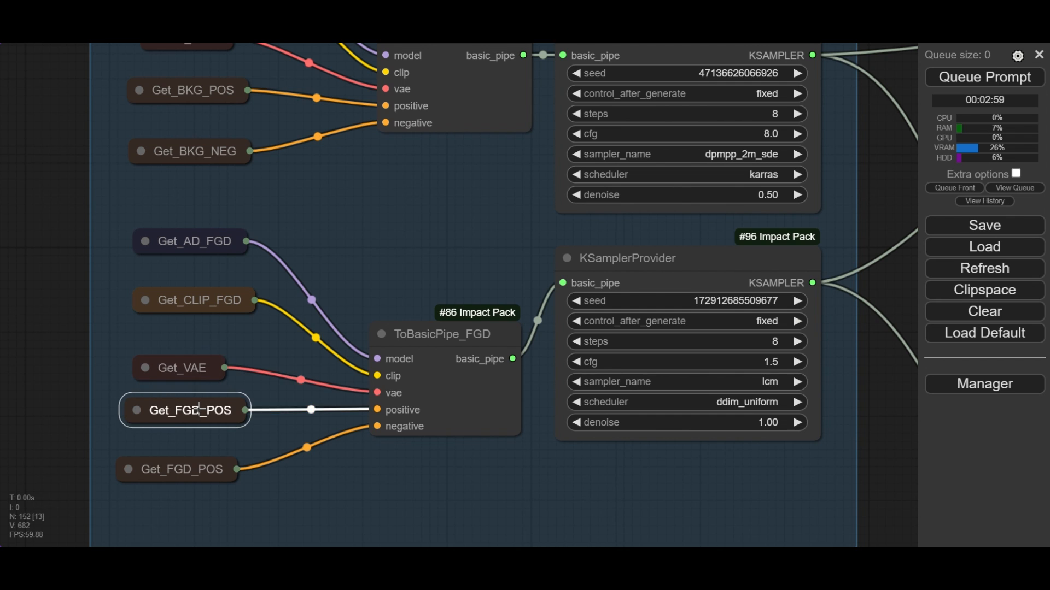
{"action": "left_click", "coordinate": [204, 464]}
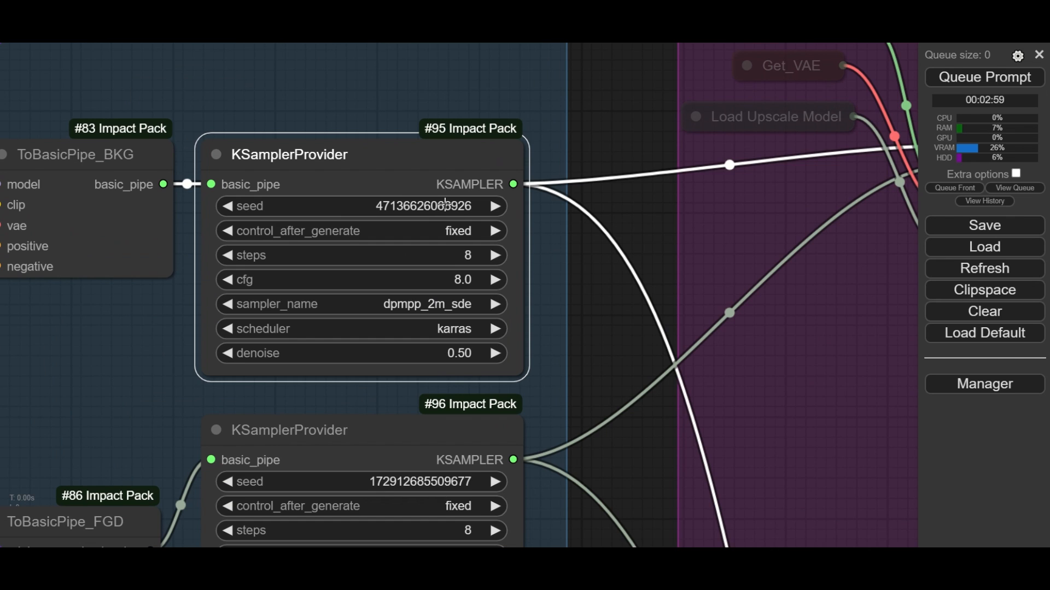
- Check the seed and control_after_generate settings of the background KSamplerProvider
{"action": "left_click", "coordinate": [444, 205]}
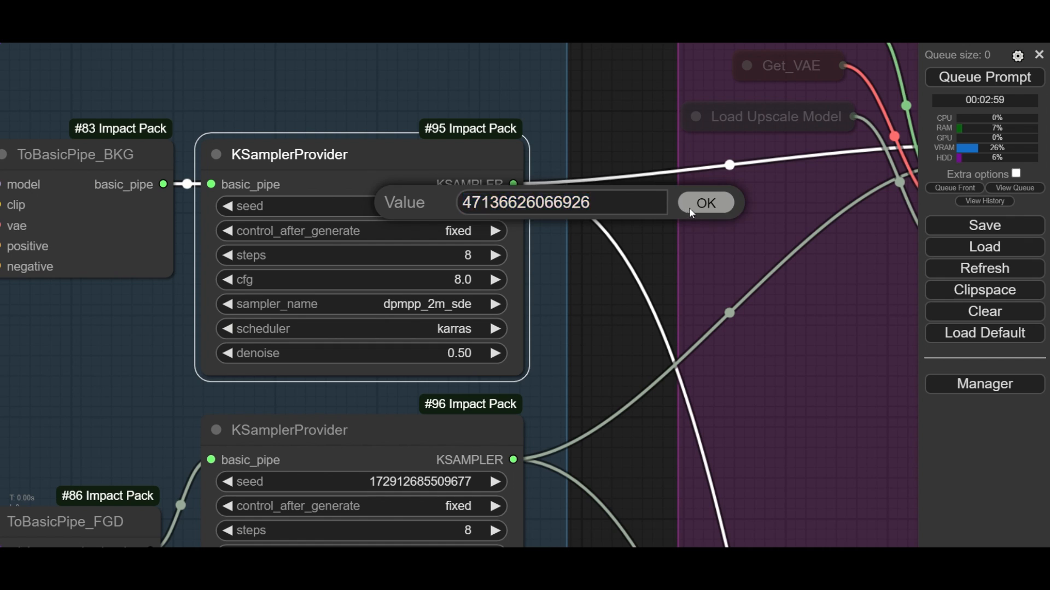
{"action": "left_click", "coordinate": [690, 209]}
{"action": "left_click", "coordinate": [464, 230]}
{"action": "left_click", "coordinate": [495, 232]}
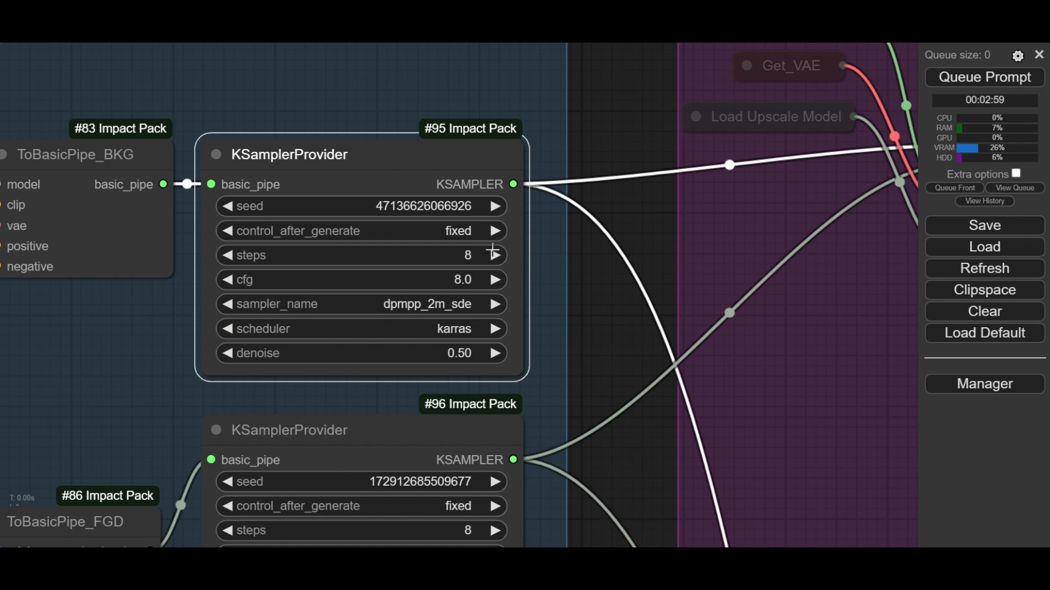
- Set the background KSamplerProvider's steps to 20
{"action": "left_click", "coordinate": [472, 255]}
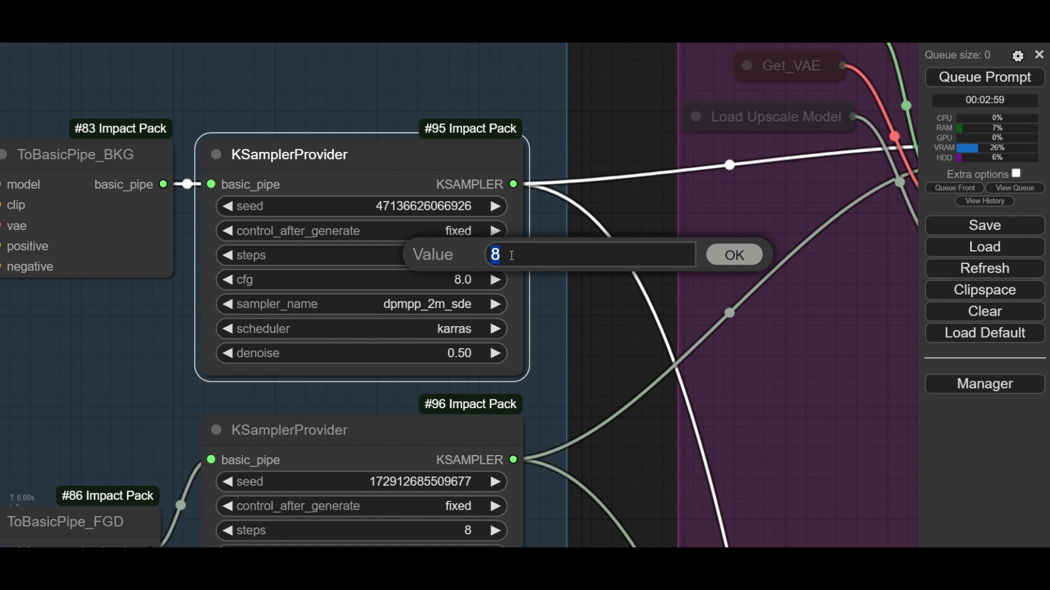
{"action": "type", "text": "12+8"}
{"action": "key", "text": "Return"}
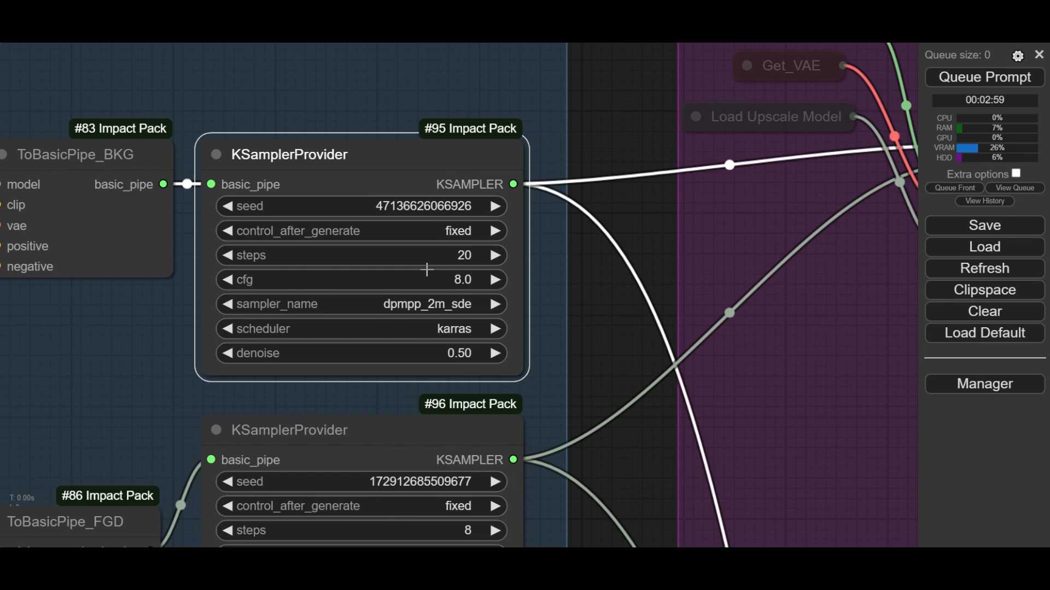
- Set the background KSamplerProvider's steps to 8
{"action": "scroll", "coordinate": [426, 269], "scroll_direction": "up", "scroll_amount": 3}
{"action": "left_click", "coordinate": [478, 253]}
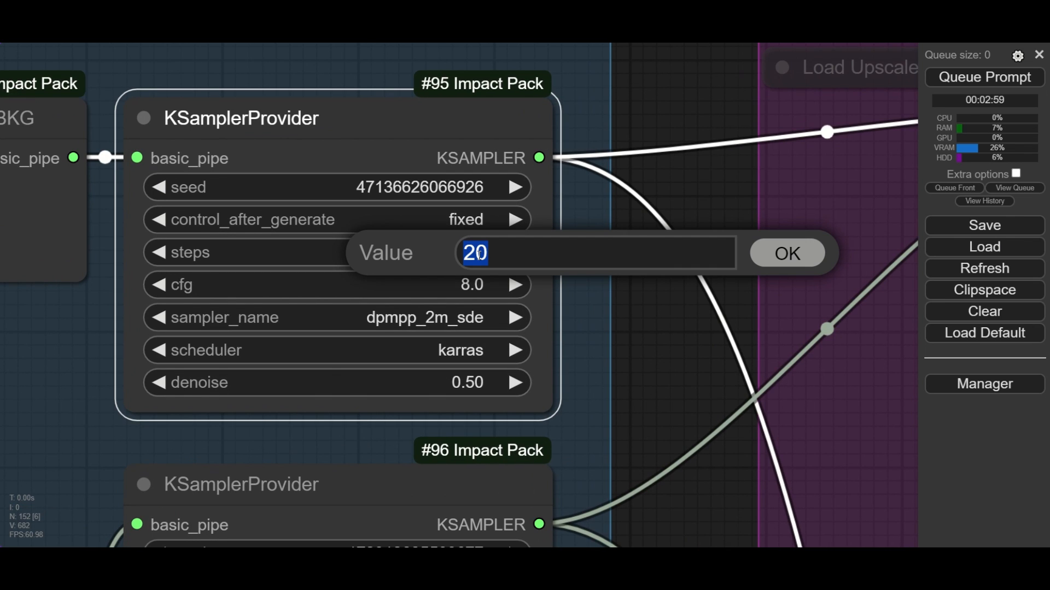
{"action": "type", "text": "8"}
{"action": "key", "text": "Return"}
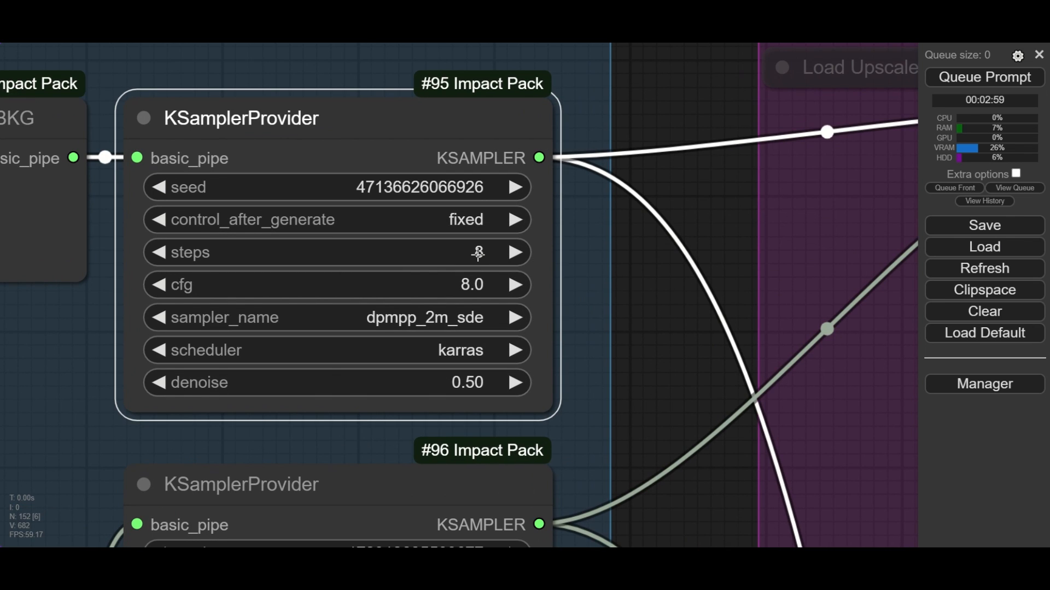
- Set the background KSamplerProvider to cfg 8.0 with the dpmpp_2m_sde sampler and the karras scheduler
{"action": "left_click", "coordinate": [476, 292]}
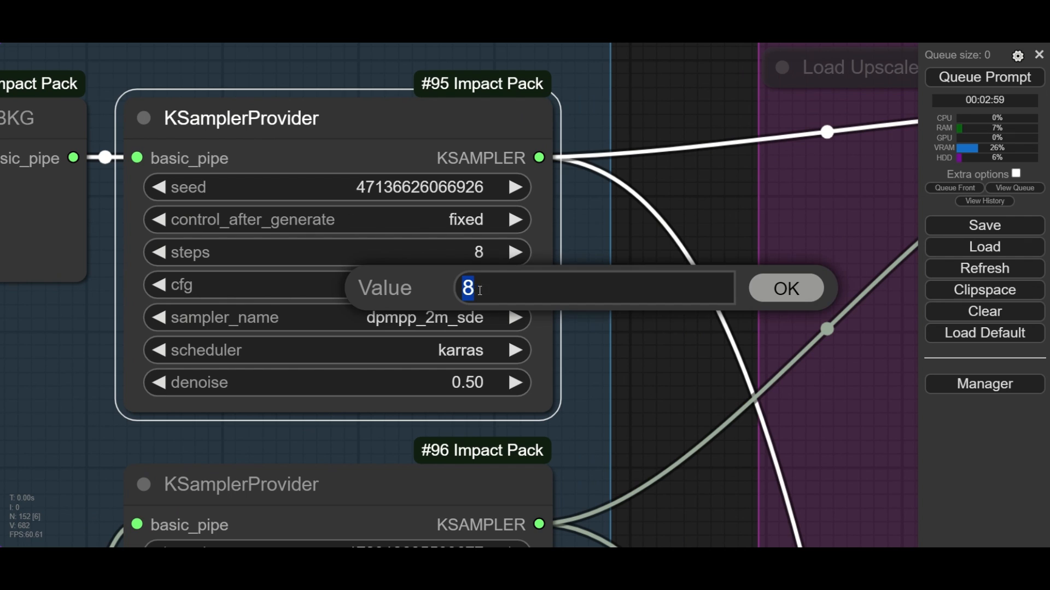
{"action": "left_click", "coordinate": [759, 297]}
{"action": "left_click", "coordinate": [483, 324]}
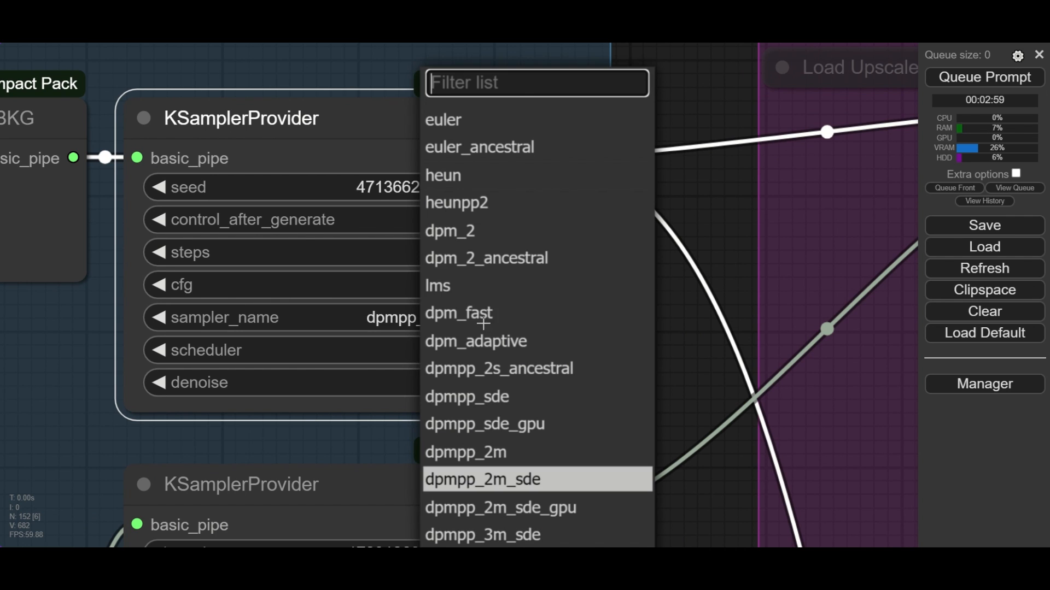
{"action": "left_click", "coordinate": [518, 481]}
{"action": "left_click", "coordinate": [458, 350]}
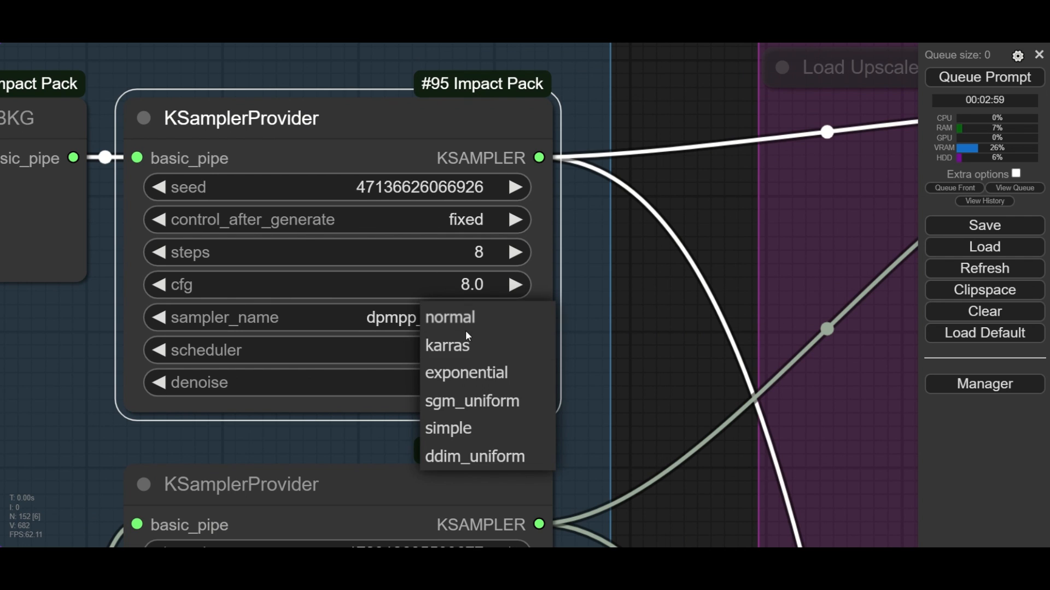
{"action": "left_click", "coordinate": [471, 349]}
- Set the background KSamplerProvider's denoise to 0.5
{"action": "scroll", "coordinate": [468, 382], "scroll_direction": "up", "scroll_amount": 2}
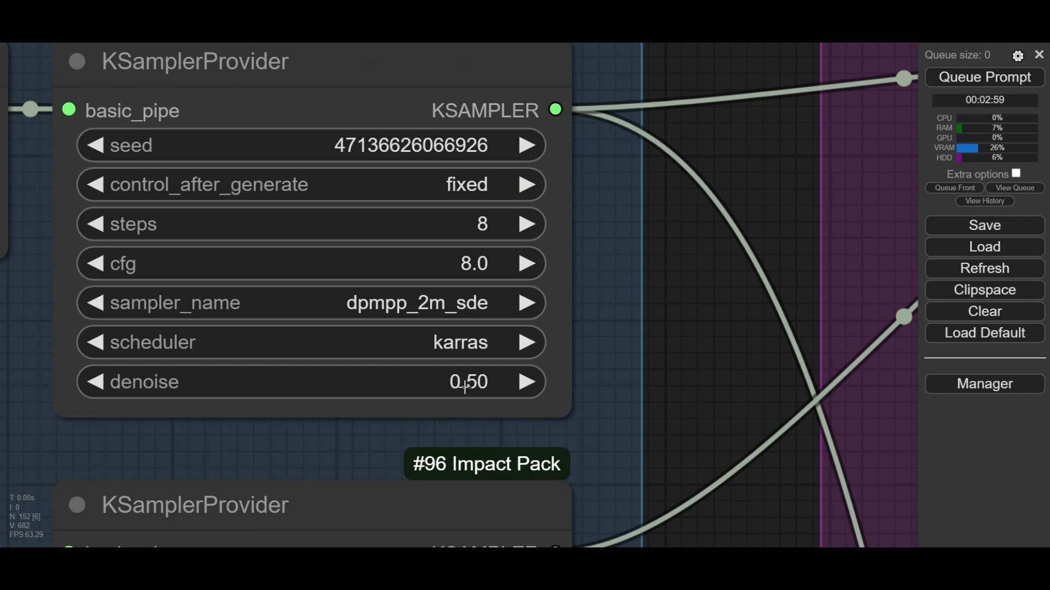
{"action": "left_click", "coordinate": [472, 382]}
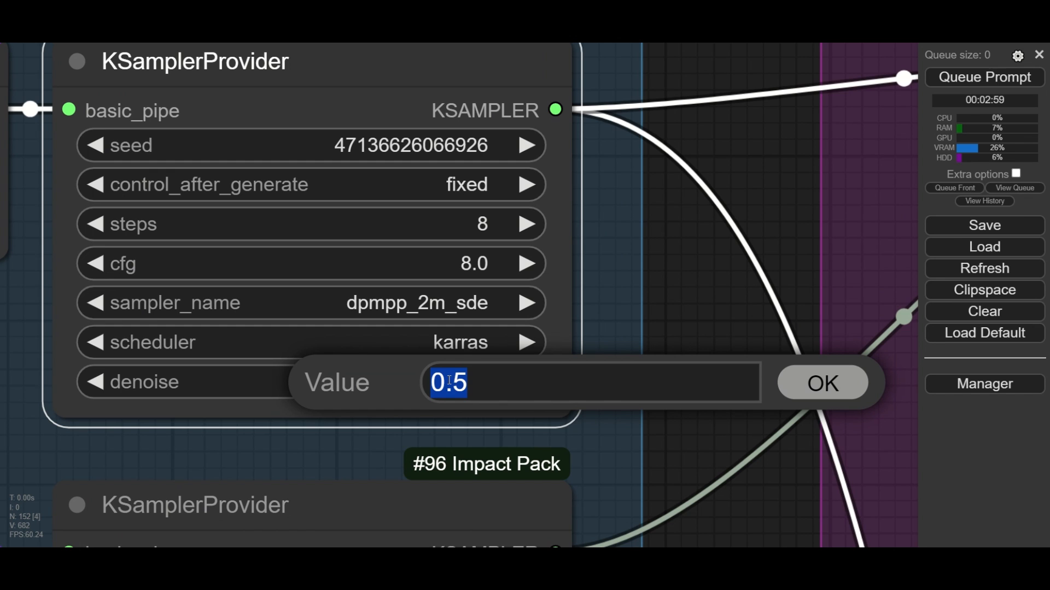
{"action": "type", "text": "0.5"}
{"action": "key", "text": "Return"}
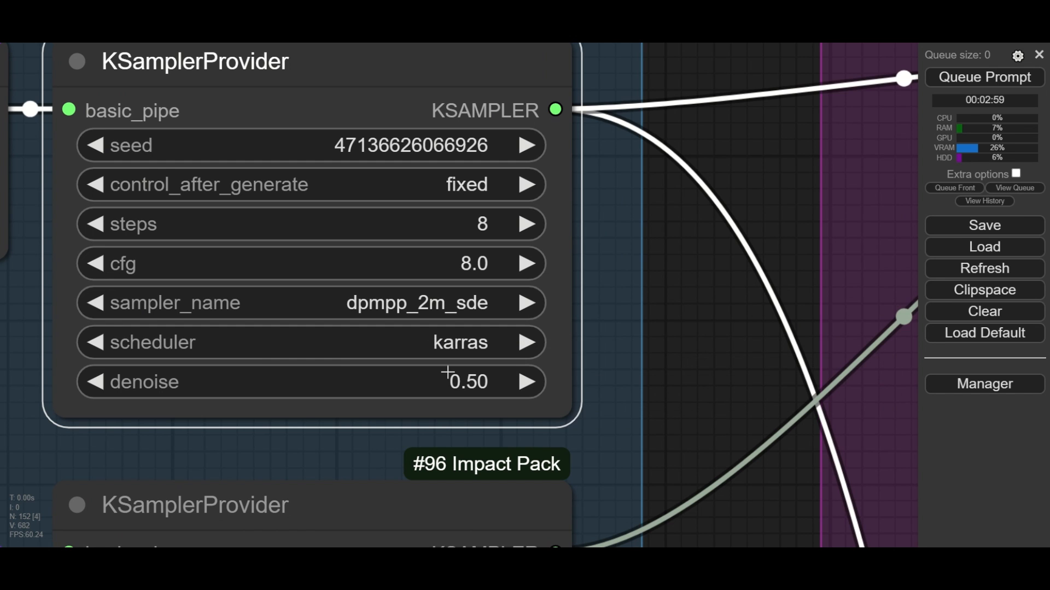
{"action": "scroll", "coordinate": [447, 372], "scroll_direction": "down", "scroll_amount": 10}
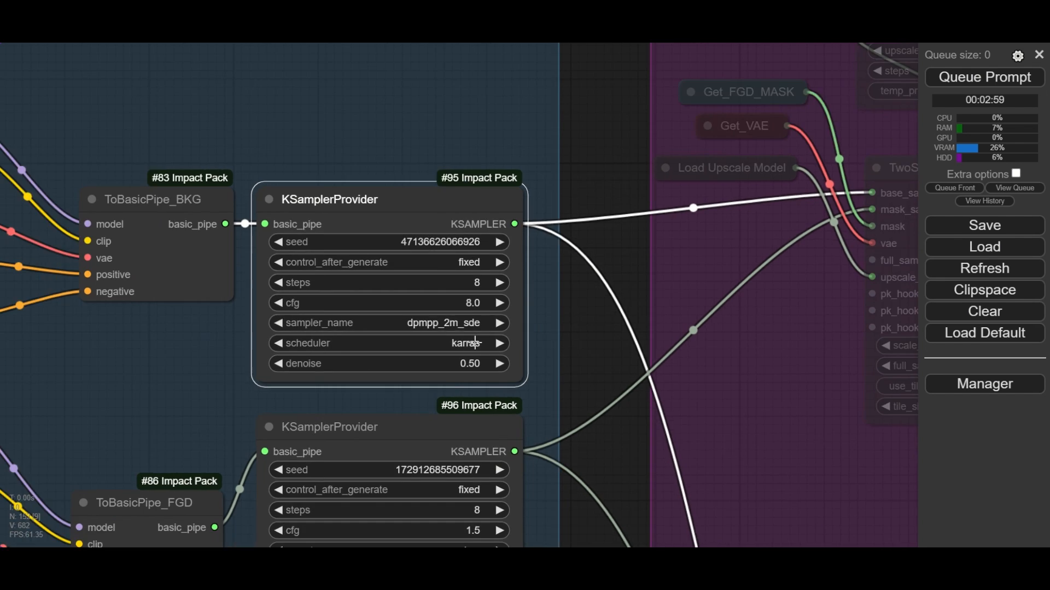
- Check the foreground KSamplerProvider's seed and control_after_generate, and set its steps to 8 and cfg to 1.5
{"action": "scroll", "coordinate": [552, 287], "scroll_direction": "up", "scroll_amount": 8}
{"action": "left_click", "coordinate": [552, 287]}
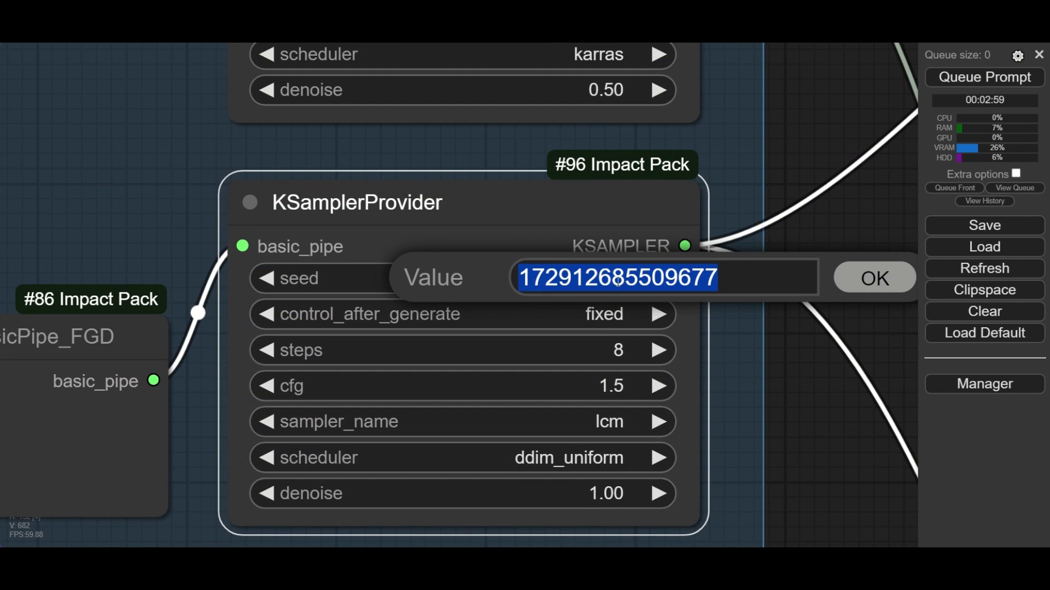
{"action": "left_click", "coordinate": [848, 277]}
{"action": "left_click", "coordinate": [619, 314]}
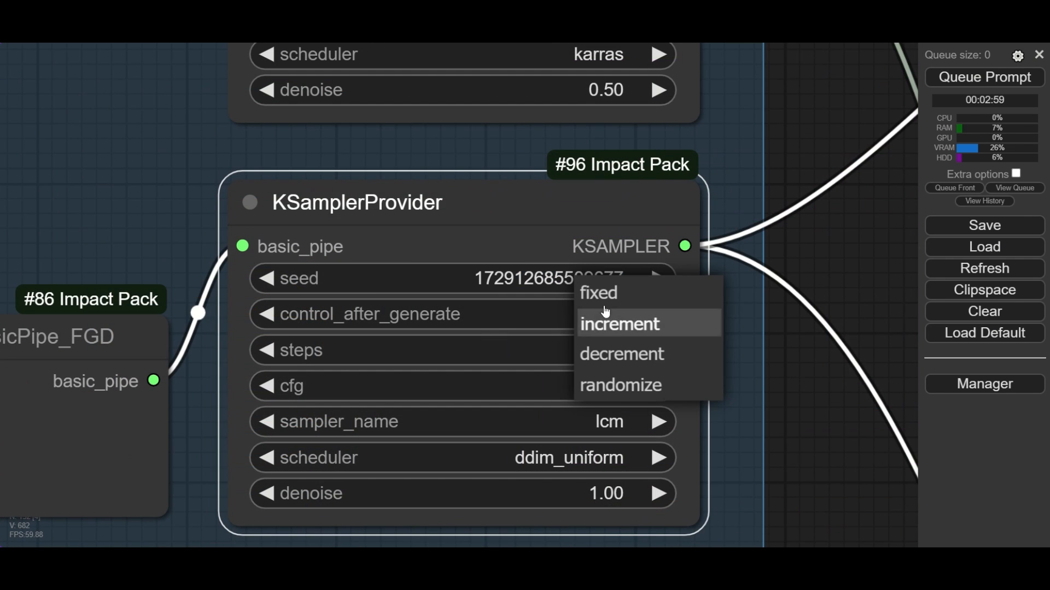
{"action": "left_click", "coordinate": [619, 351]}
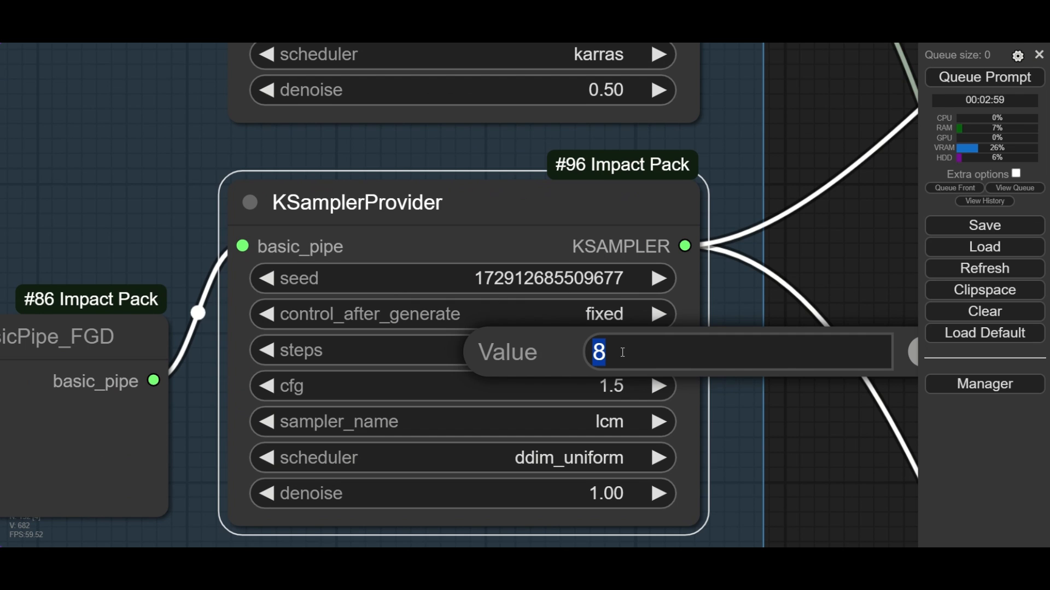
{"action": "key", "text": "Return"}
{"action": "left_click", "coordinate": [611, 383]}
{"action": "key", "text": "Return"}
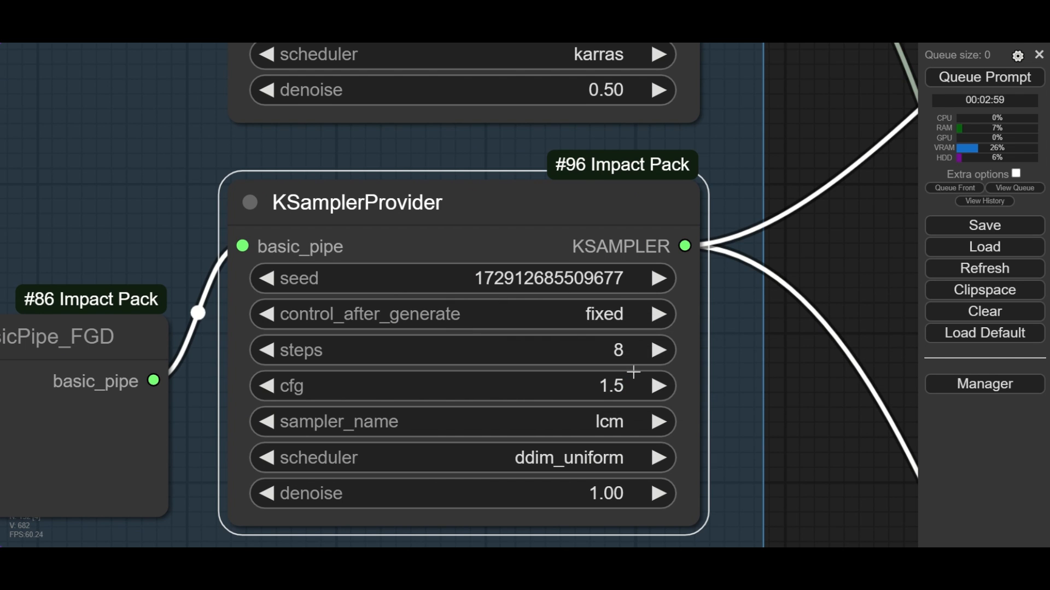
- Set the foreground KSamplerProvider's sampler to lcm and scheduler to ddim_uniform, and check its denoise
{"action": "left_click", "coordinate": [608, 423]}
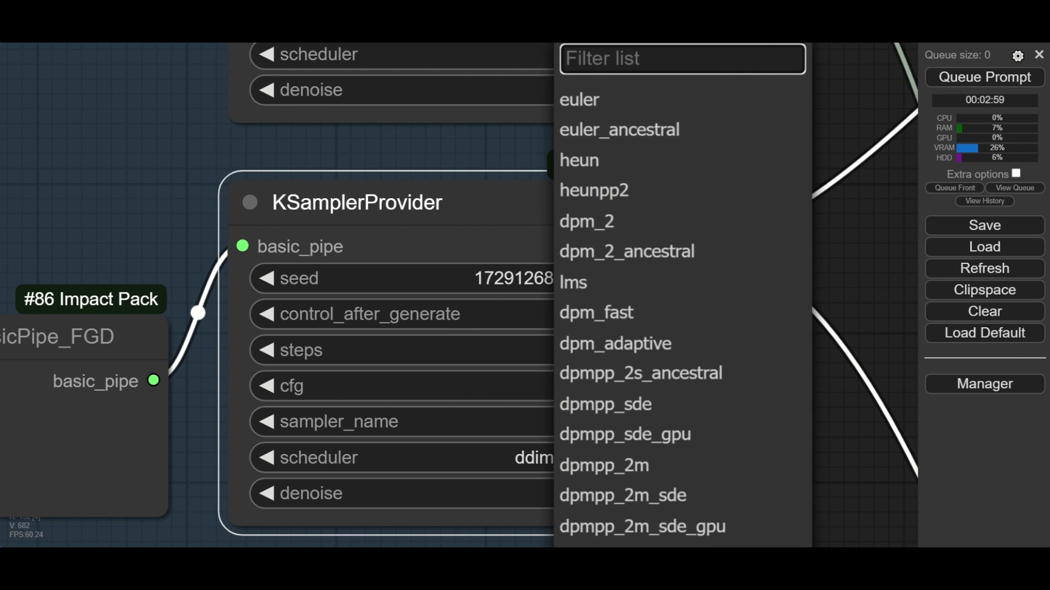
{"action": "type", "text": "lcm"}
{"action": "left_click", "coordinate": [588, 461]}
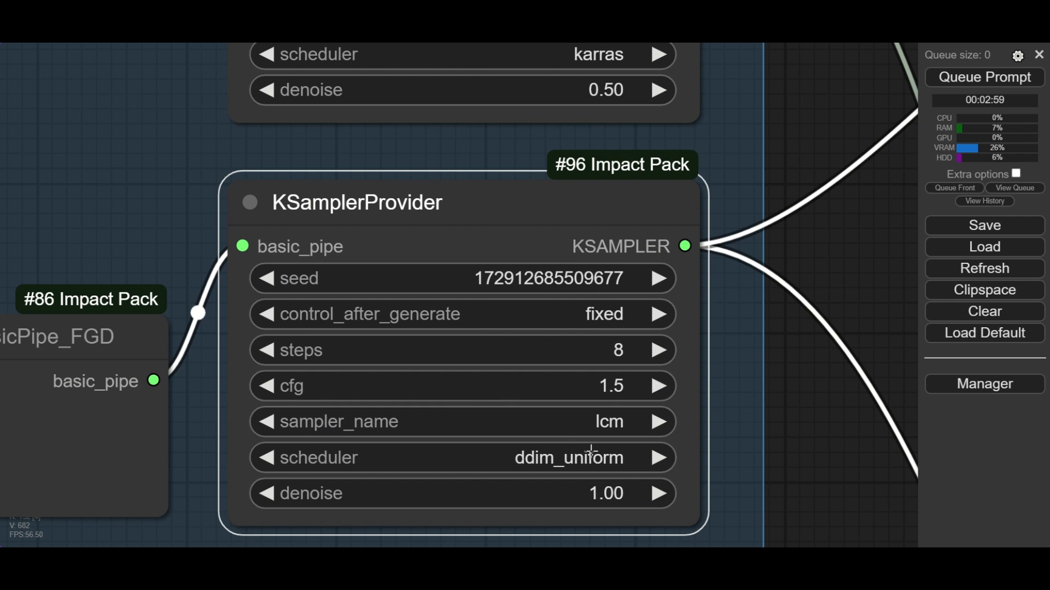
{"action": "left_click", "coordinate": [590, 457]}
{"action": "scroll", "coordinate": [640, 447], "scroll_direction": "down", "scroll_amount": 1}
{"action": "scroll", "coordinate": [640, 447], "scroll_direction": "up", "scroll_amount": 1}
{"action": "scroll", "coordinate": [602, 499], "scroll_direction": "down", "scroll_amount": 1}
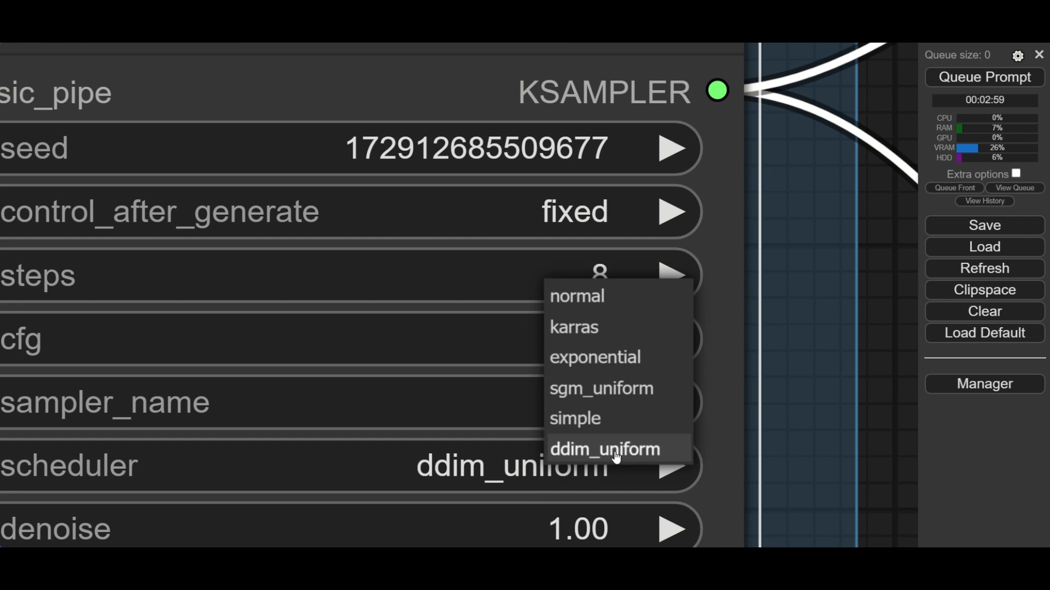
{"action": "left_click", "coordinate": [608, 440]}
{"action": "scroll", "coordinate": [609, 440], "scroll_direction": "down", "scroll_amount": 1}
{"action": "left_click", "coordinate": [594, 484]}
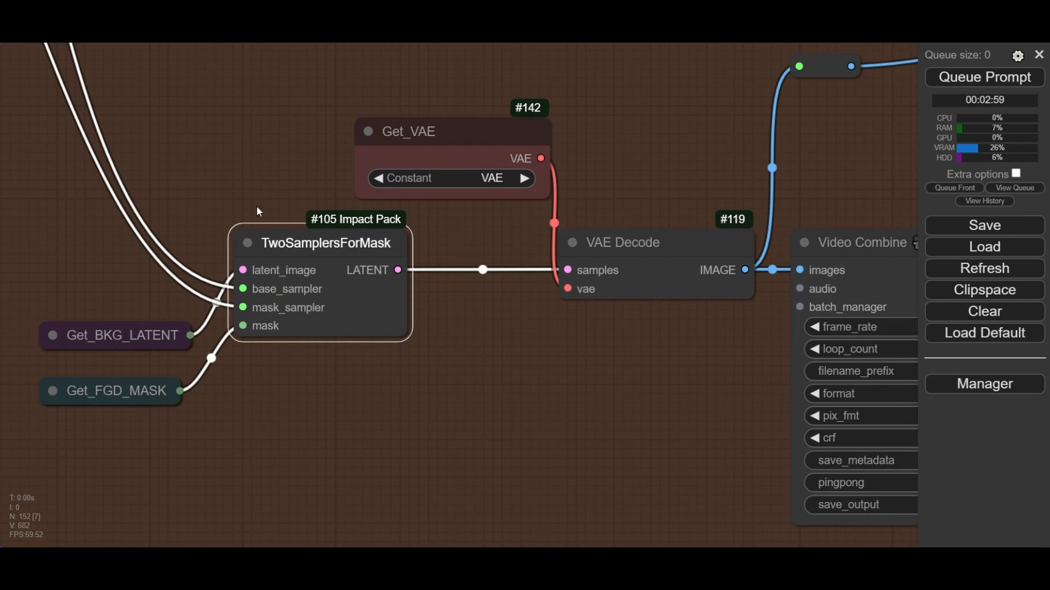
- Examine the TwoSamplersForMask inputs, tracing Get_BKG_LATENT to the background group and checking the constant in Get_FGD_MASK
{"action": "left_click_drag", "start_coordinate": [243, 288], "coordinate": [239, 309]}
{"action": "left_click_drag", "start_coordinate": [281, 139], "coordinate": [327, 122]}
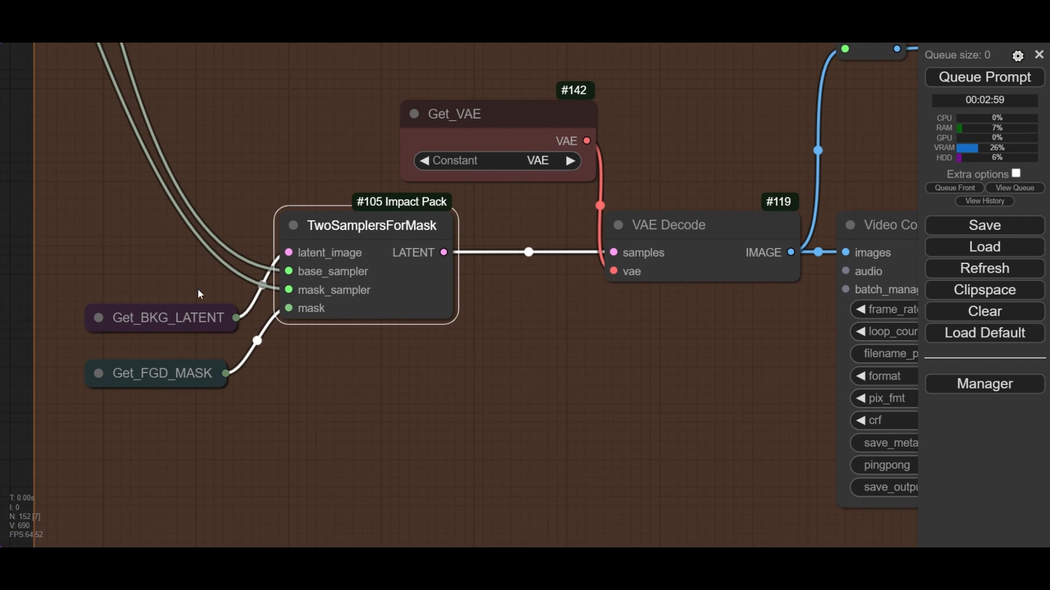
{"action": "left_click", "coordinate": [153, 321]}
{"action": "scroll", "coordinate": [163, 317], "scroll_direction": "down", "scroll_amount": 15}
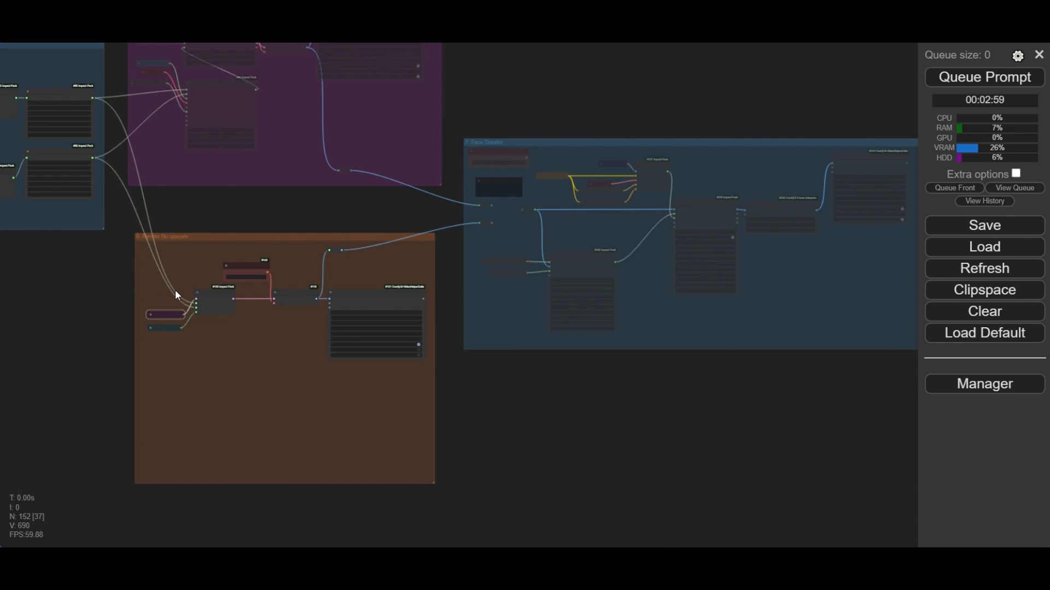
{"action": "left_click_drag", "start_coordinate": [64, 296], "coordinate": [587, 329]}
{"action": "left_click_drag", "start_coordinate": [58, 205], "coordinate": [295, 218]}
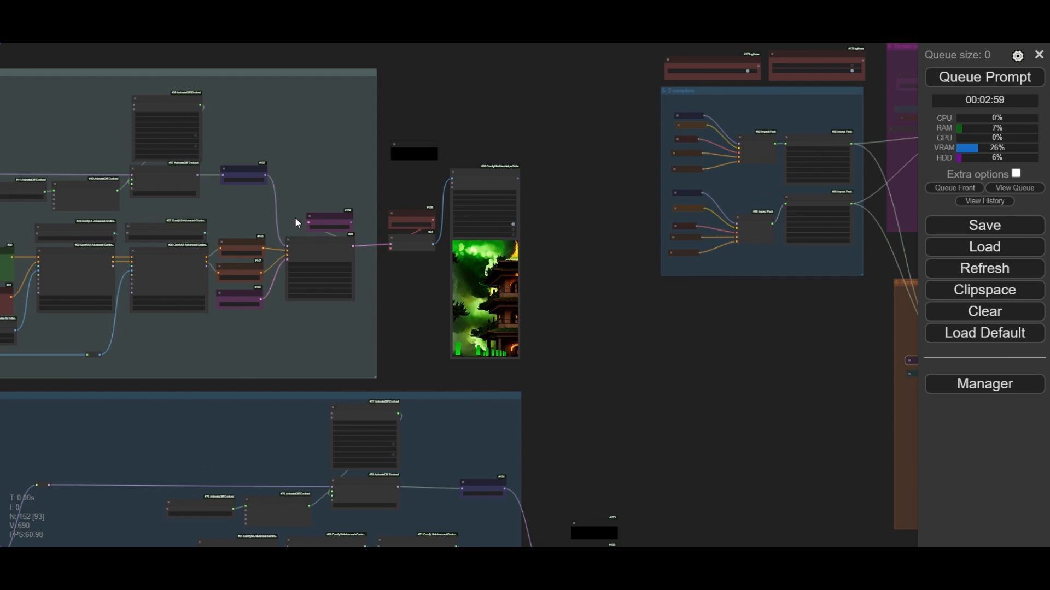
{"action": "scroll", "coordinate": [299, 221], "scroll_direction": "up", "scroll_amount": 13}
{"action": "scroll", "coordinate": [359, 317], "scroll_direction": "down", "scroll_amount": 12}
{"action": "scroll", "coordinate": [346, 318], "scroll_direction": "up", "scroll_amount": 12}
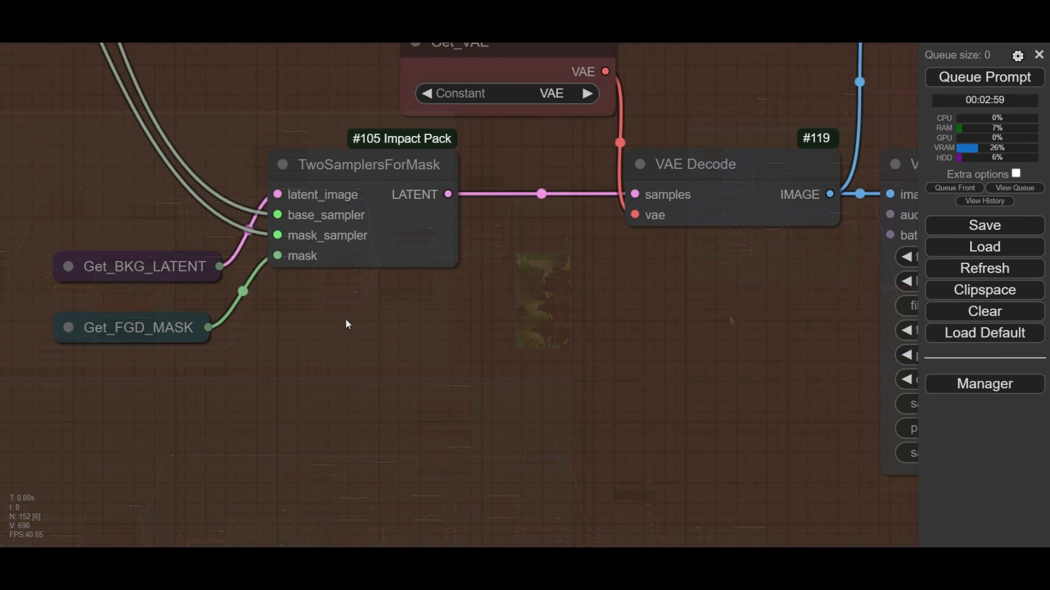
{"action": "left_click", "coordinate": [68, 328]}
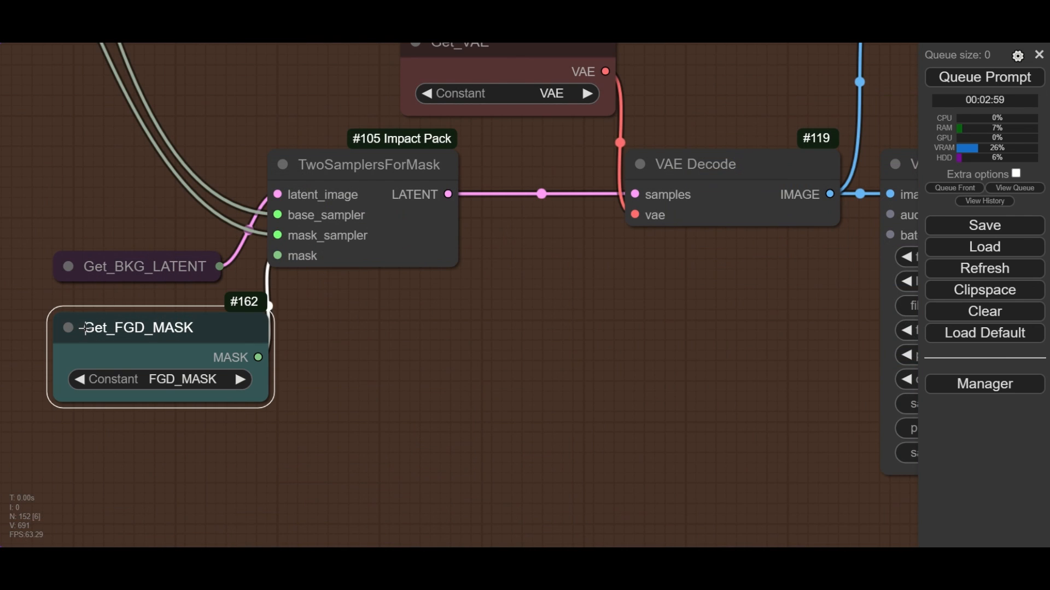
{"action": "left_click", "coordinate": [68, 328]}
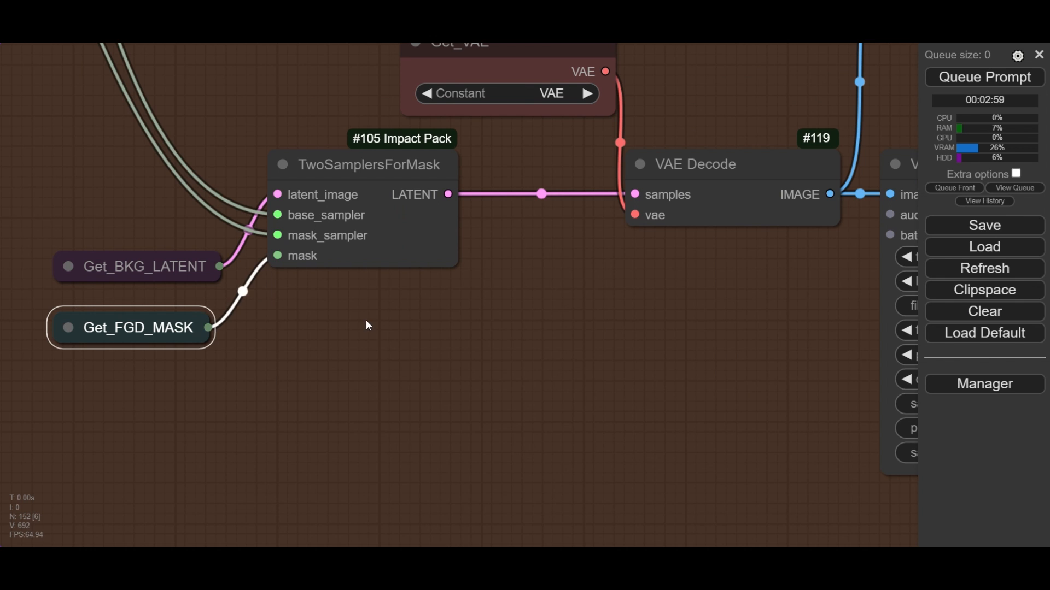
- Examine the VAE Decode and Video Combine nodes in the Render No upscale group and the rendered video preview
{"action": "left_click_drag", "start_coordinate": [391, 320], "coordinate": [296, 342]}
{"action": "scroll", "coordinate": [303, 339], "scroll_direction": "down", "scroll_amount": 3}
{"action": "scroll", "coordinate": [303, 339], "scroll_direction": "down", "scroll_amount": 2}
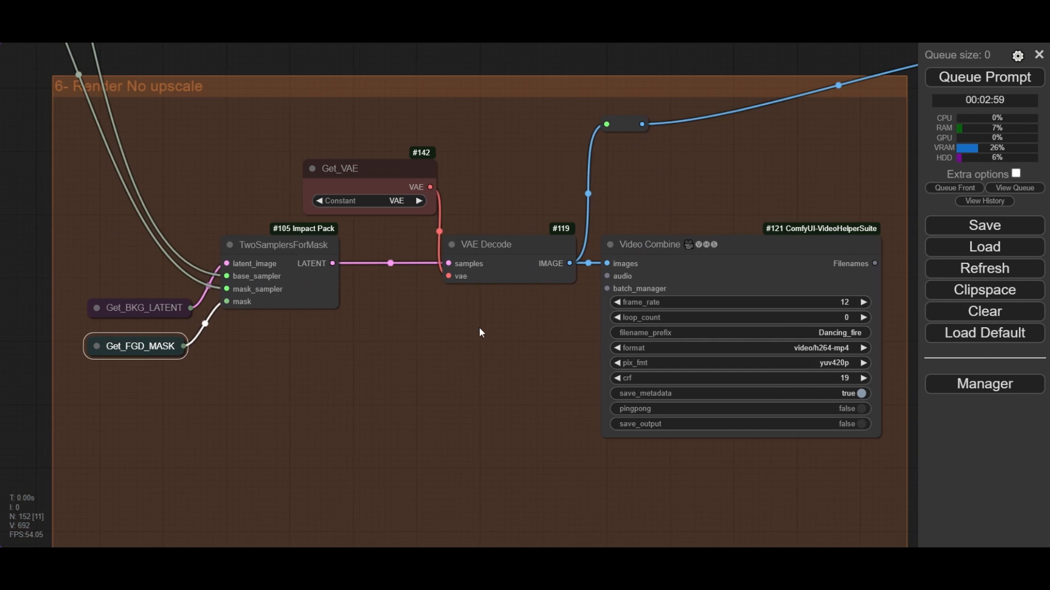
{"action": "left_click_drag", "start_coordinate": [479, 327], "coordinate": [369, 341]}
{"action": "scroll", "coordinate": [400, 259], "scroll_direction": "up", "scroll_amount": 2}
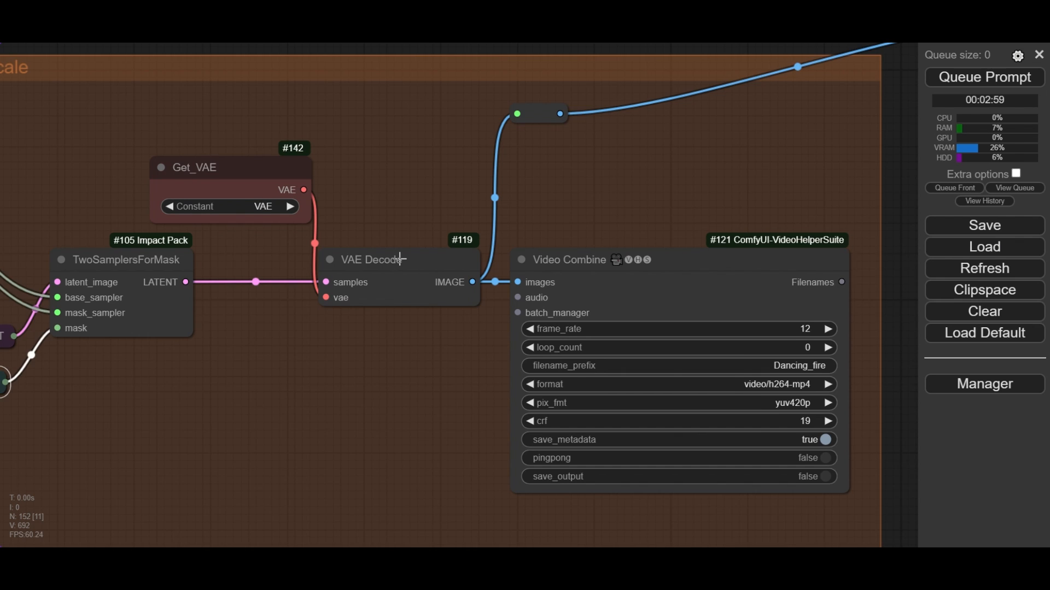
{"action": "scroll", "coordinate": [399, 259], "scroll_direction": "down", "scroll_amount": 1}
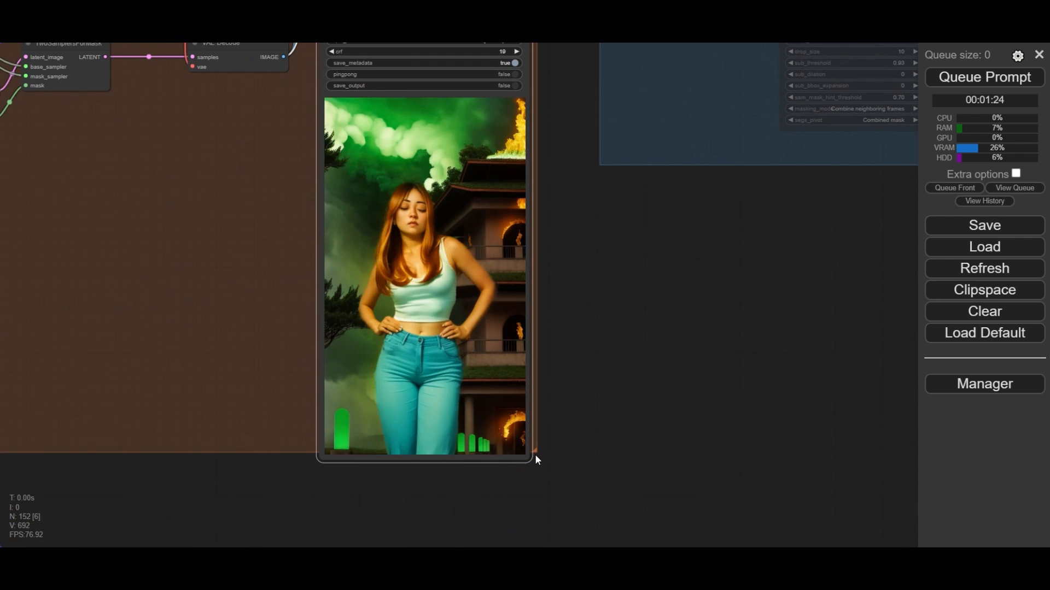
{"action": "left_click_drag", "start_coordinate": [534, 454], "coordinate": [545, 476]}
{"action": "scroll", "coordinate": [439, 238], "scroll_direction": "up", "scroll_amount": 4}
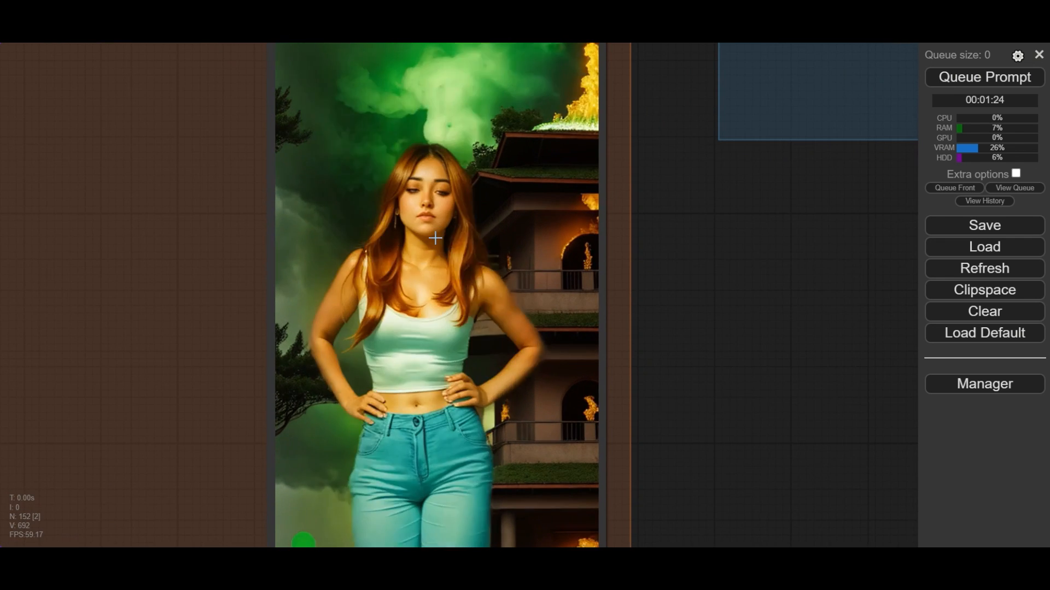
{"action": "scroll", "coordinate": [441, 237], "scroll_direction": "down", "scroll_amount": 8}
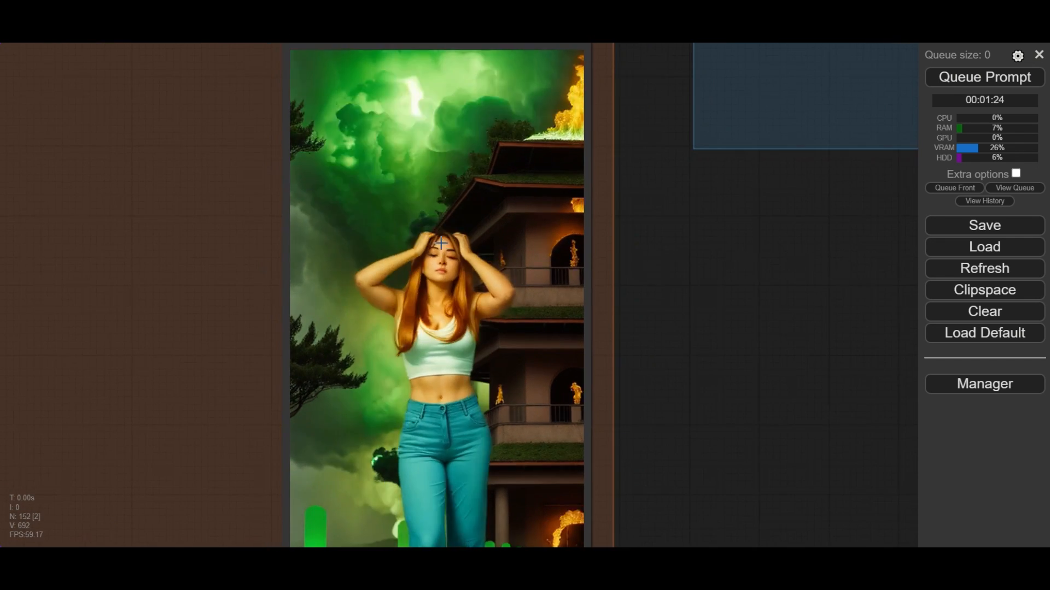
{"action": "scroll", "coordinate": [440, 246], "scroll_direction": "down", "scroll_amount": 7}
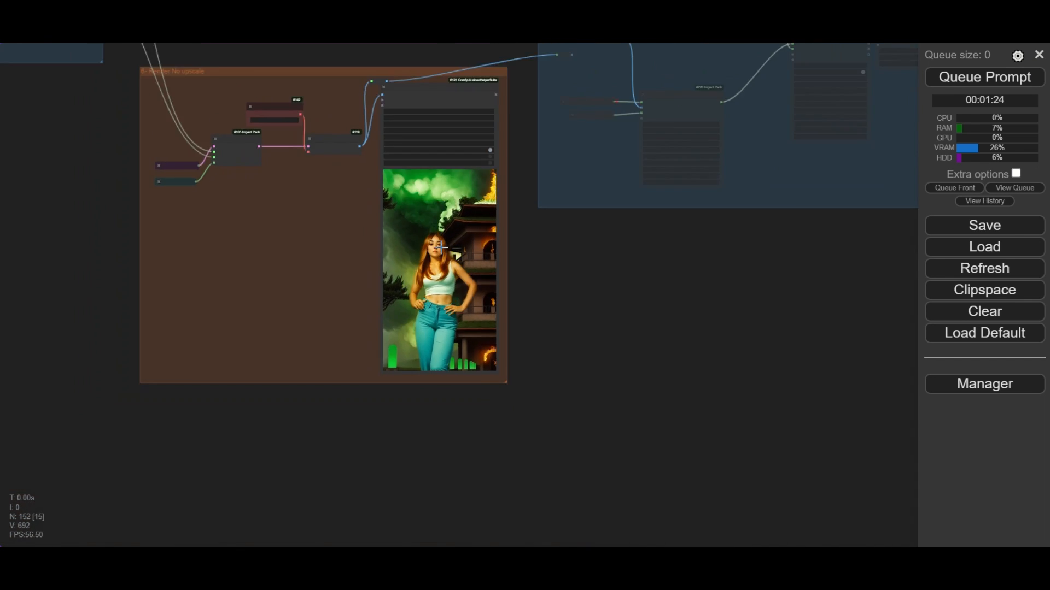
- Enable the Render with upscaling group and disable the Render No upscale group in the Fast Groups Muter
{"action": "left_click_drag", "start_coordinate": [577, 293], "coordinate": [654, 349]}
{"action": "left_click_drag", "start_coordinate": [654, 349], "coordinate": [712, 405]}
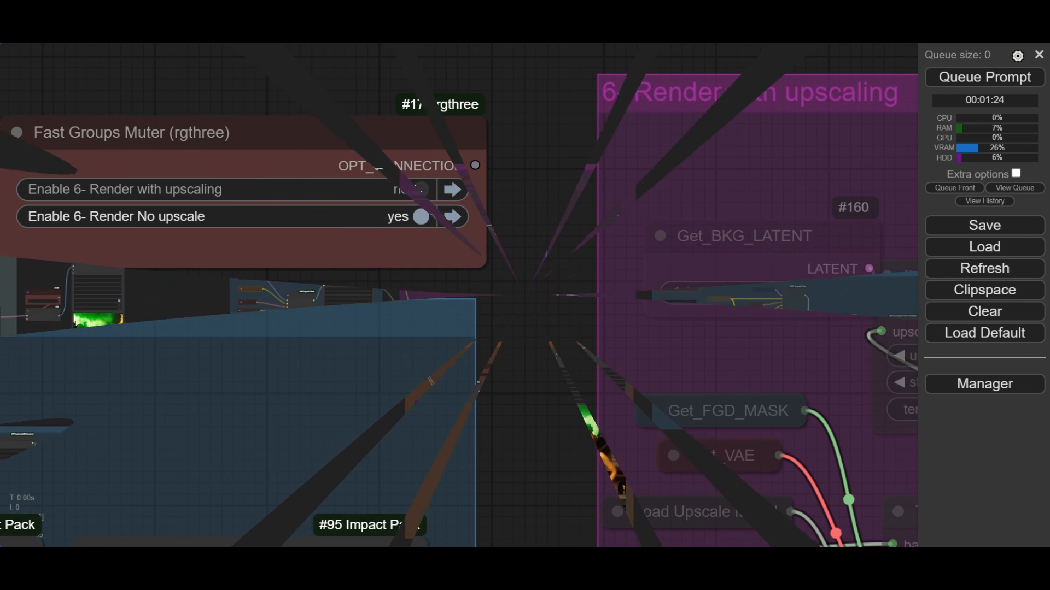
{"action": "scroll", "coordinate": [416, 191], "scroll_direction": "down", "scroll_amount": 10}
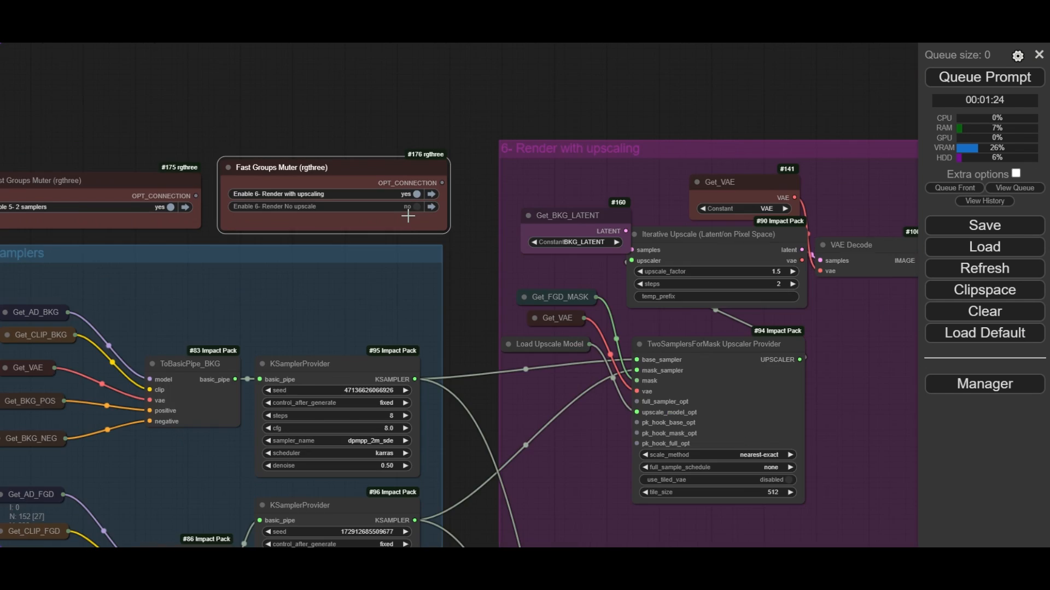
- Examine the TwoSamplersForMask Upscaler Provider and the sampler, Get_FGD_MASK and Get_VAE connections that feed it
{"action": "scroll", "coordinate": [415, 249], "scroll_direction": "down", "scroll_amount": 2}
{"action": "left_click_drag", "start_coordinate": [527, 389], "coordinate": [370, 243]}
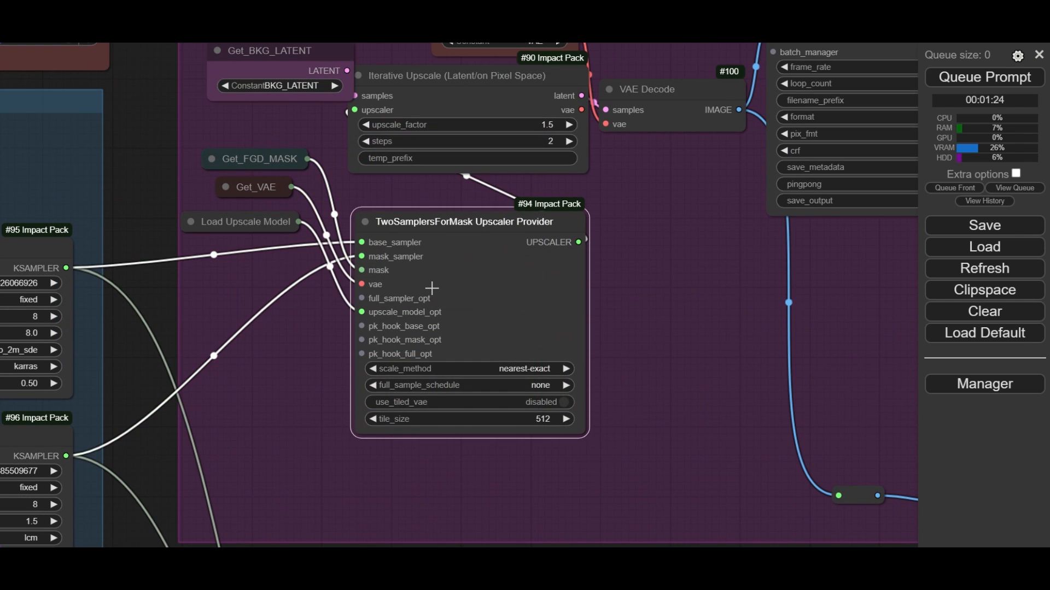
{"action": "scroll", "coordinate": [429, 288], "scroll_direction": "up", "scroll_amount": 2}
{"action": "scroll", "coordinate": [432, 288], "scroll_direction": "down", "scroll_amount": 3}
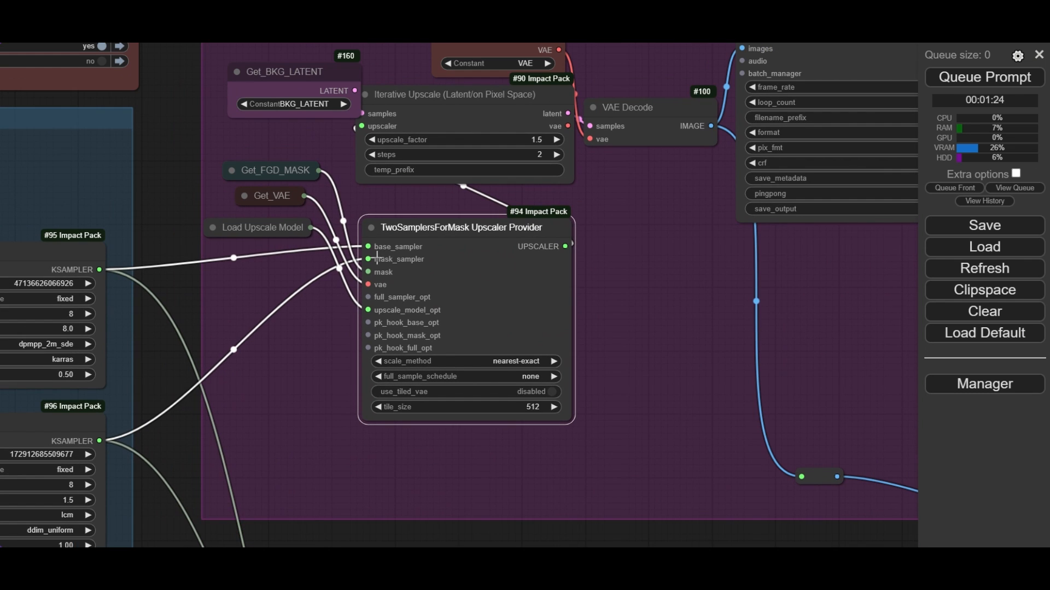
{"action": "left_click", "coordinate": [428, 206]}
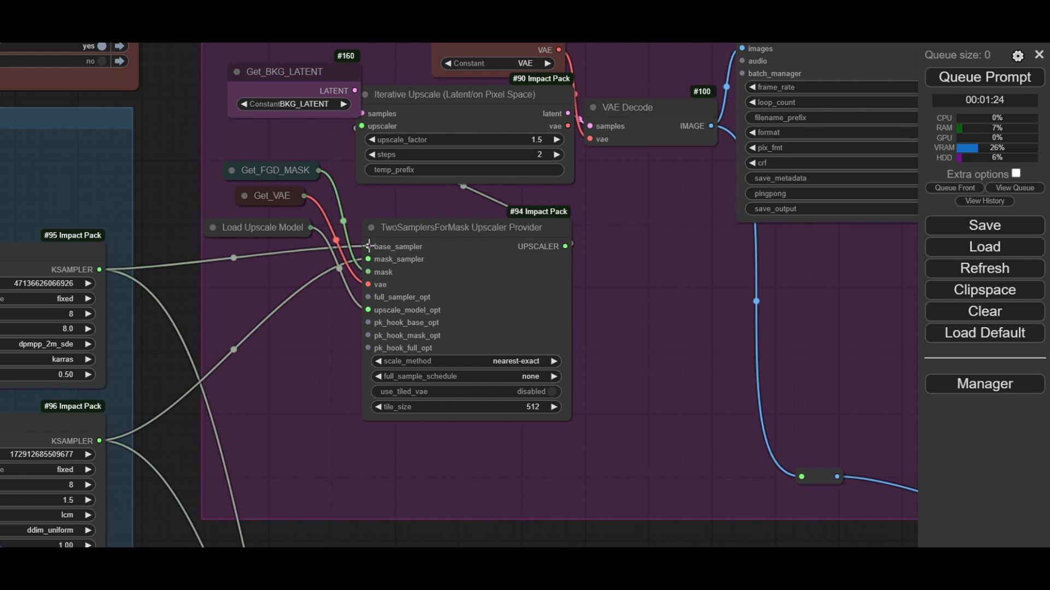
{"action": "mouse_move", "coordinate": [367, 246]}
{"action": "left_mouse_down"}
{"action": "mouse_move", "coordinate": [358, 251]}
{"action": "mouse_move", "coordinate": [367, 247]}
{"action": "mouse_move", "coordinate": [365, 259]}
{"action": "mouse_move", "coordinate": [321, 273]}
{"action": "mouse_move", "coordinate": [368, 260]}
{"action": "left_mouse_up"}
{"action": "scroll", "coordinate": [252, 162], "scroll_direction": "up", "scroll_amount": 2}
{"action": "left_click", "coordinate": [243, 175]}
{"action": "left_click", "coordinate": [225, 173]}
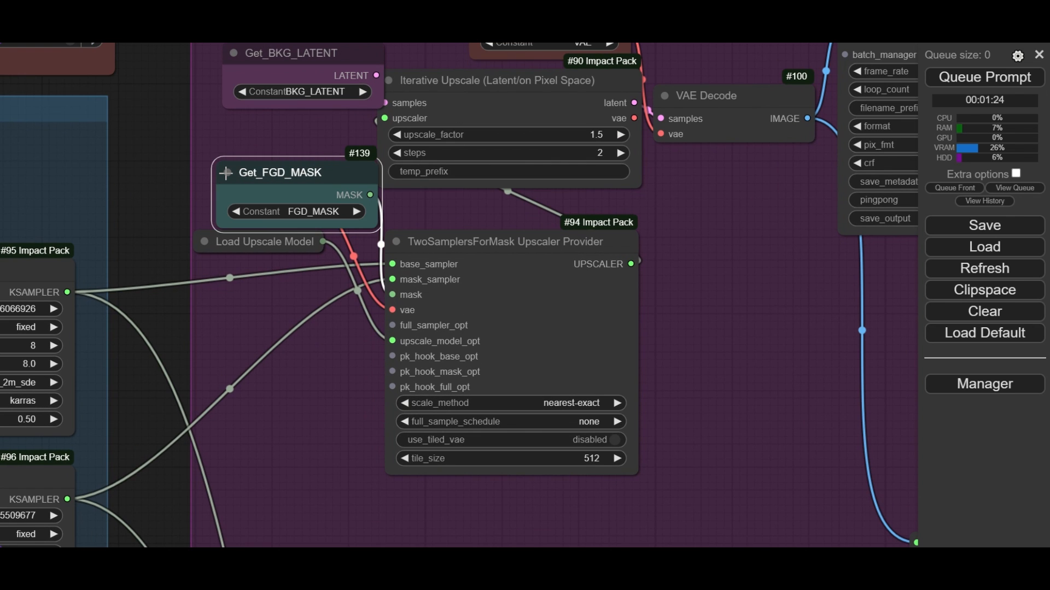
{"action": "left_click", "coordinate": [225, 173]}
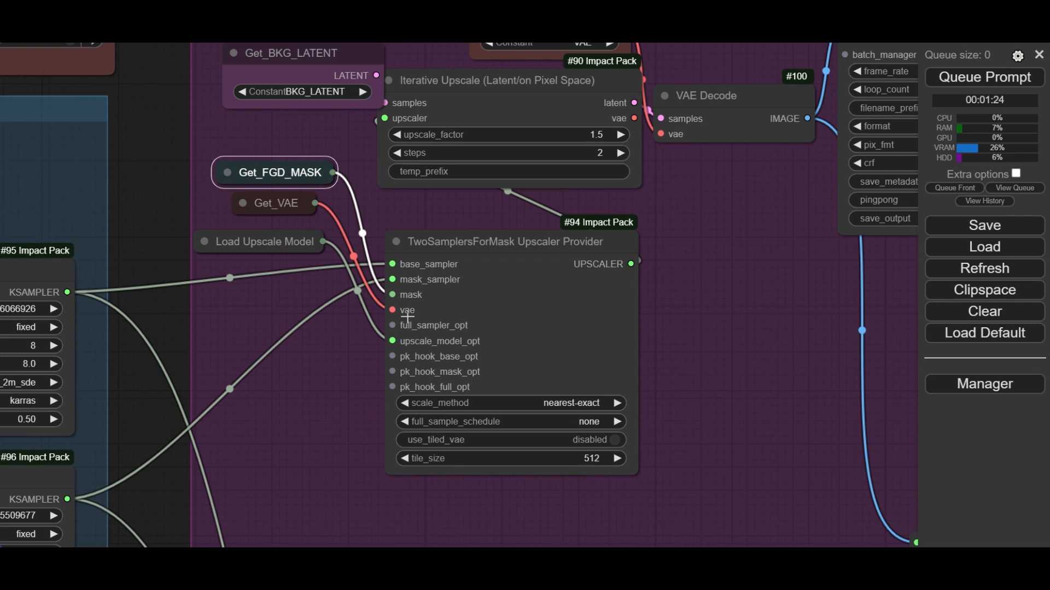
{"action": "left_click", "coordinate": [268, 203]}
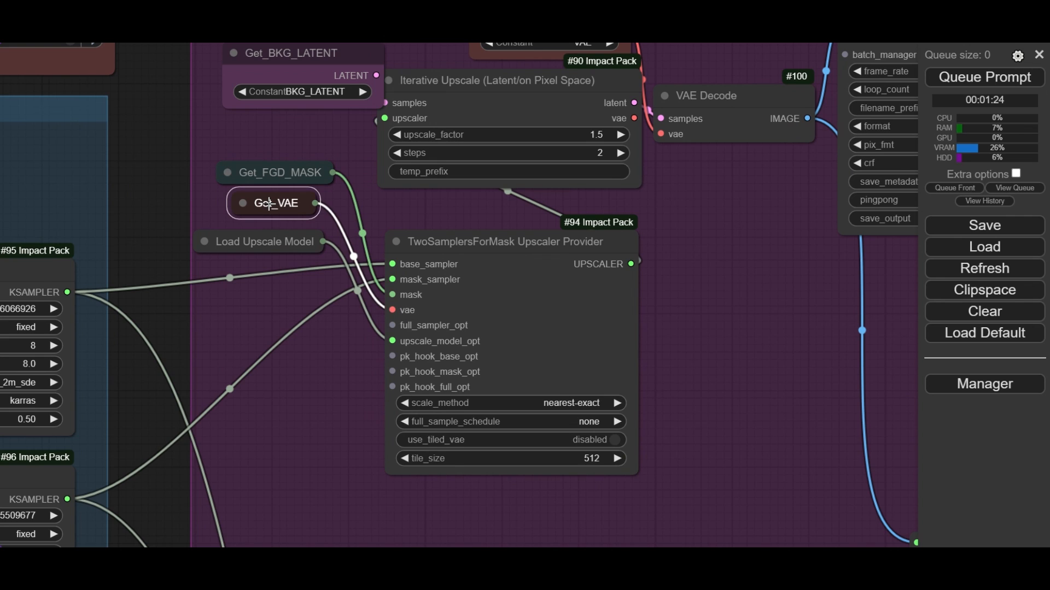
- Expand the Load Upscale Model node, choose RealESRGAN_x2.pth as its model and collapse the node again
{"action": "left_click", "coordinate": [270, 237]}
{"action": "left_click", "coordinate": [211, 242]}
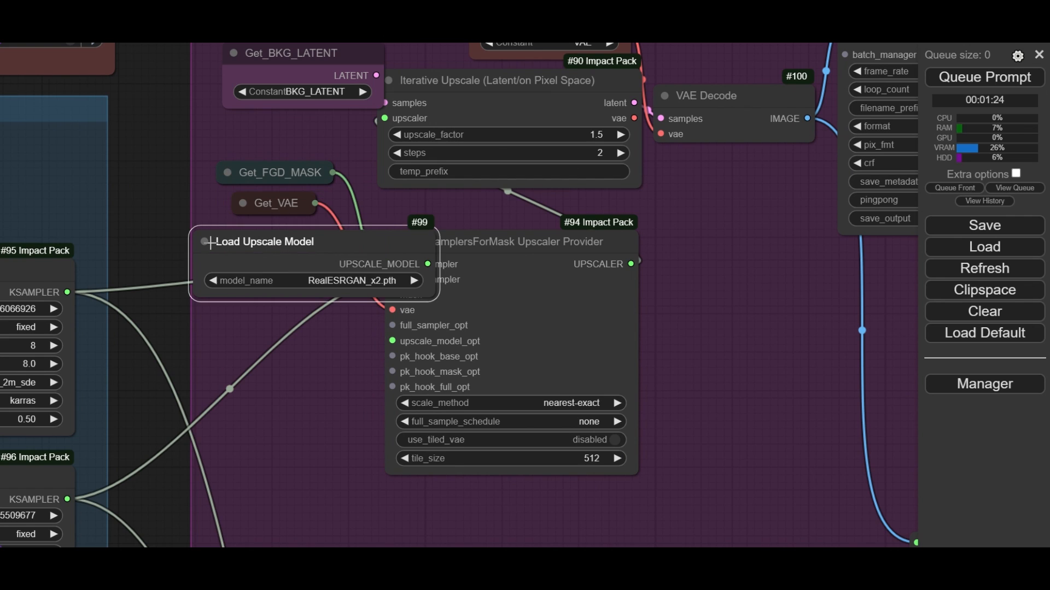
{"action": "scroll", "coordinate": [422, 299], "scroll_direction": "up", "scroll_amount": 5}
{"action": "left_click", "coordinate": [323, 271]}
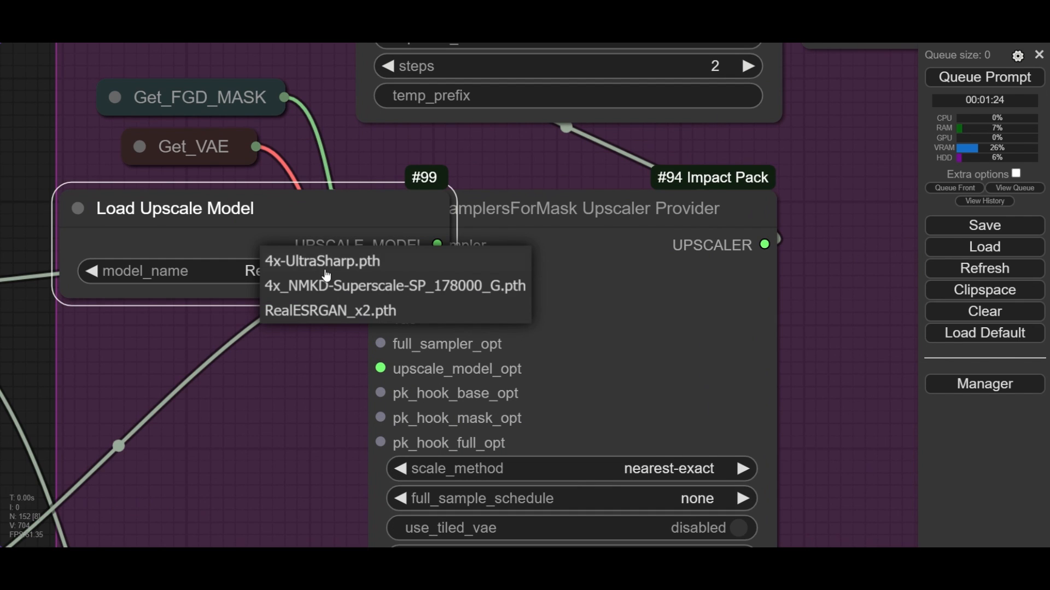
{"action": "left_click", "coordinate": [351, 312]}
{"action": "left_click", "coordinate": [78, 208]}
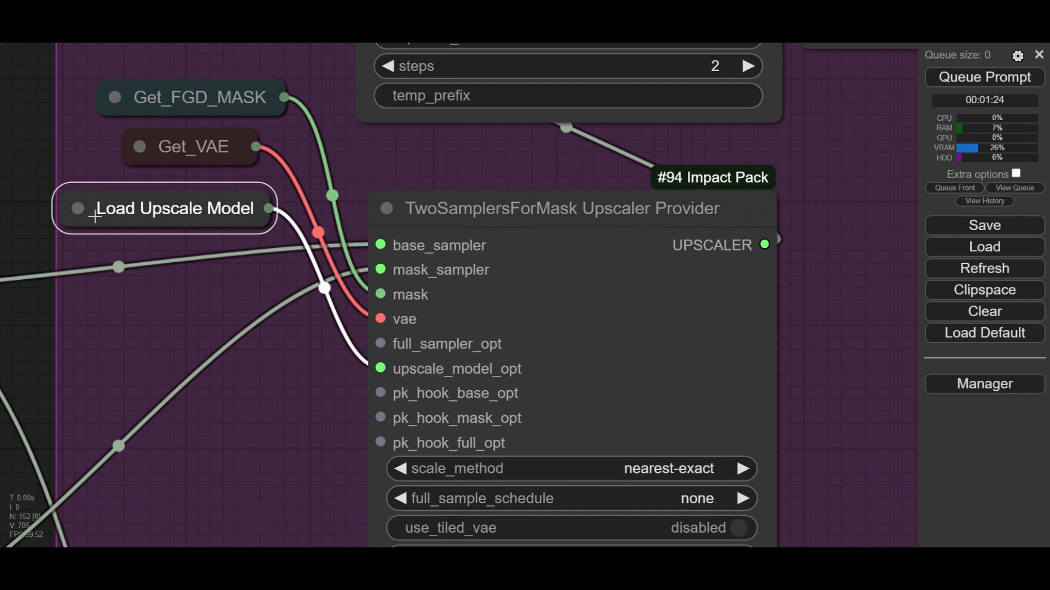
- Set the Iterative Upscale node's upscale_factor to 1.5 and its steps to 2
{"action": "scroll", "coordinate": [117, 244], "scroll_direction": "down", "scroll_amount": 2}
{"action": "scroll", "coordinate": [118, 241], "scroll_direction": "down", "scroll_amount": 2}
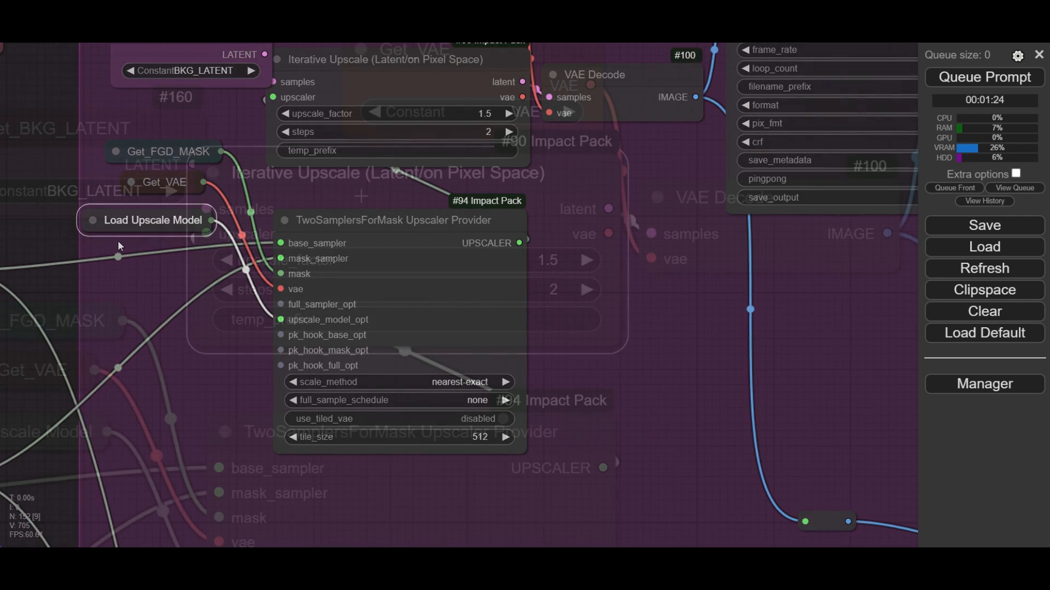
{"action": "scroll", "coordinate": [361, 196], "scroll_direction": "down", "scroll_amount": 2}
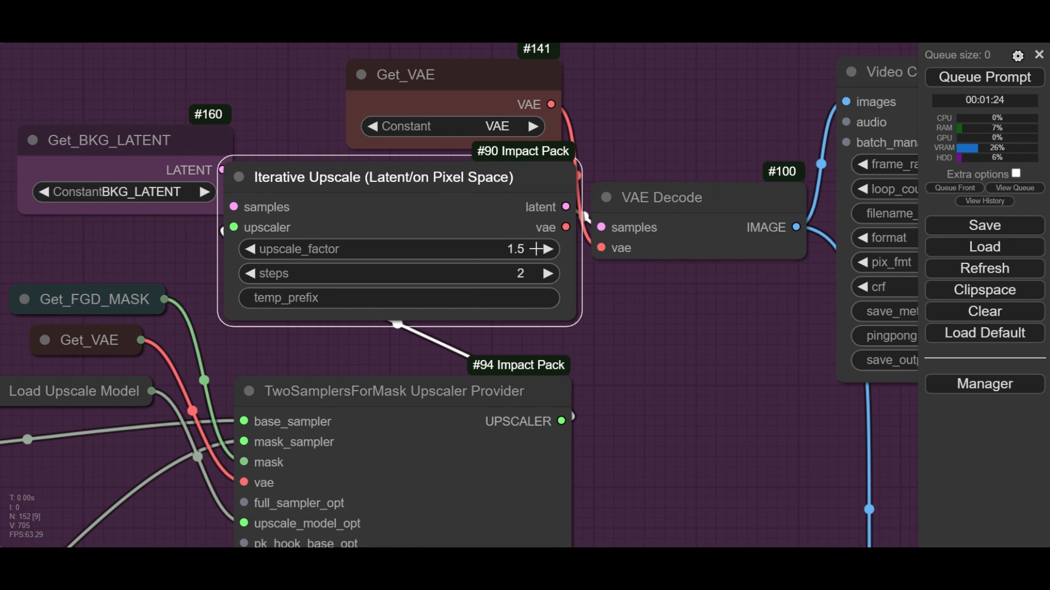
{"action": "left_click", "coordinate": [525, 247]}
{"action": "left_click", "coordinate": [785, 242]}
{"action": "scroll", "coordinate": [569, 268], "scroll_direction": "up", "scroll_amount": 3}
{"action": "scroll", "coordinate": [551, 274], "scroll_direction": "up", "scroll_amount": 1}
{"action": "left_click", "coordinate": [498, 273]}
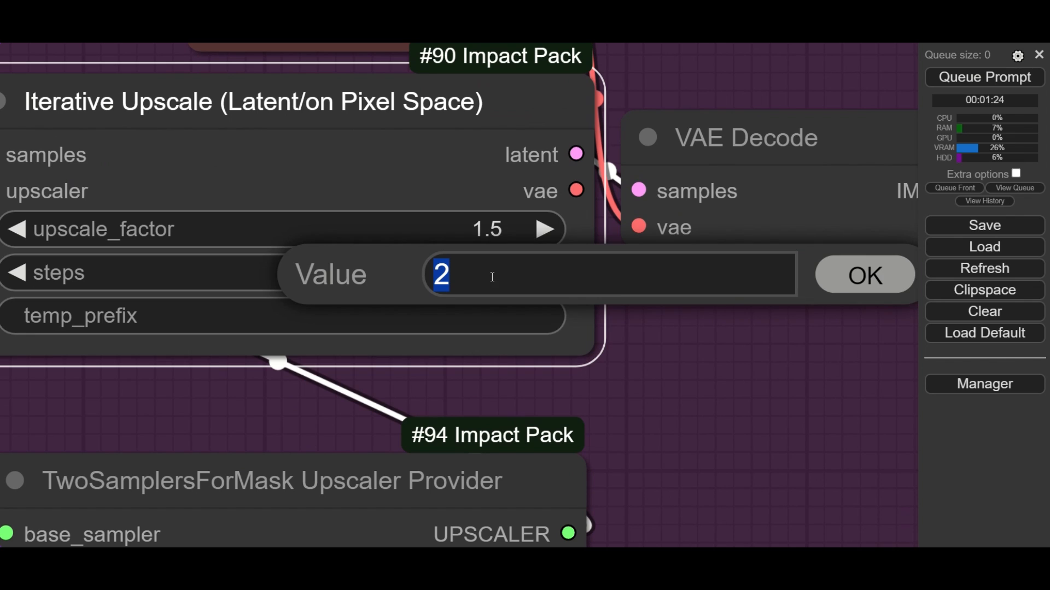
{"action": "left_click", "coordinate": [851, 279]}
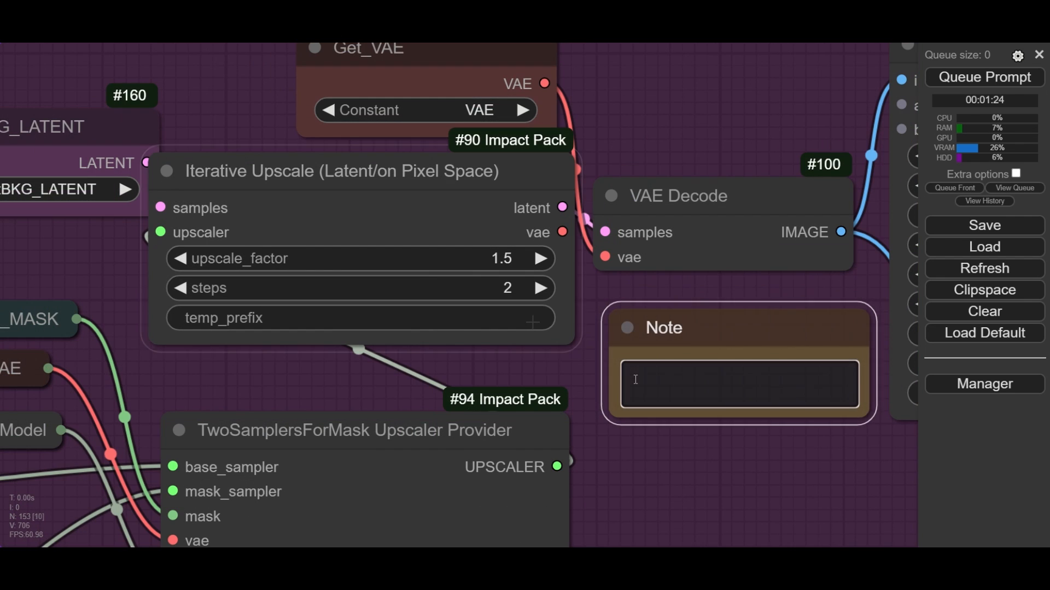
- Write a note beside Iterative Upscale reading "1--> 1.25 --> 1.5", "2 samplers" and "Total 4 renderings (2 time"
{"action": "left_click", "coordinate": [635, 380]}
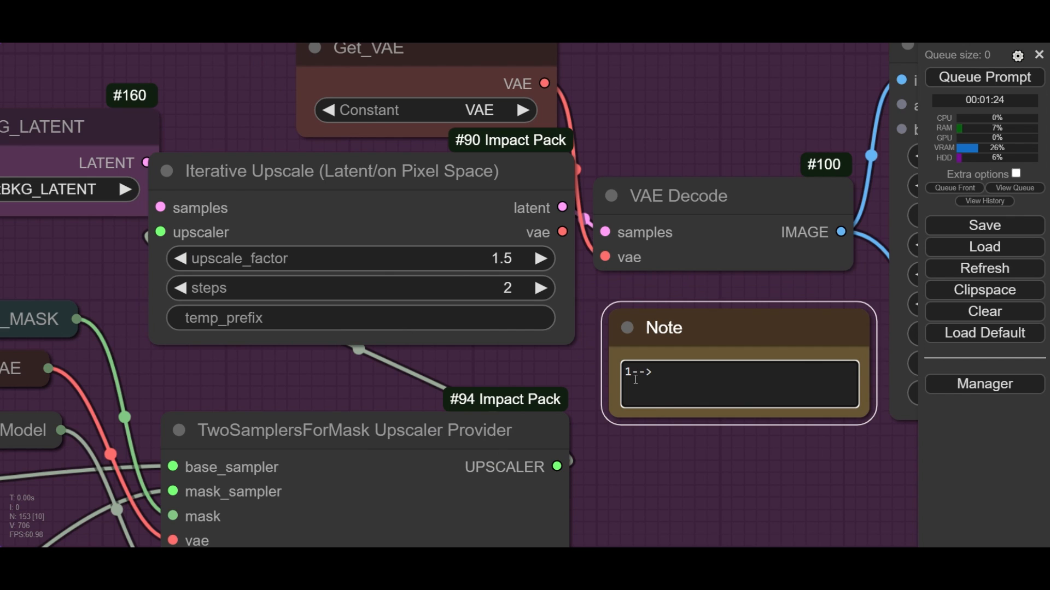
{"action": "type", "text": "1--> 1.25"}
{"action": "type", "text": " --> 1.5 "}
{"action": "type", "text": "2 sampler"}
{"action": "type", "text": "s"}
{"action": "key", "text": "Return"}
{"action": "type", "text": "Total"}
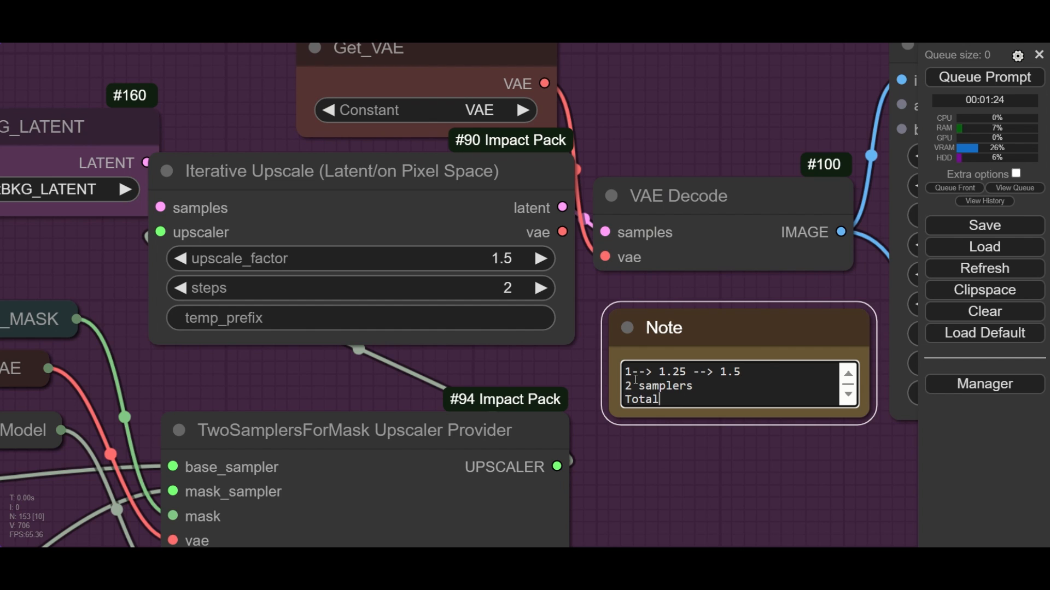
{"action": "type", "text": " 4 renderings (2"}
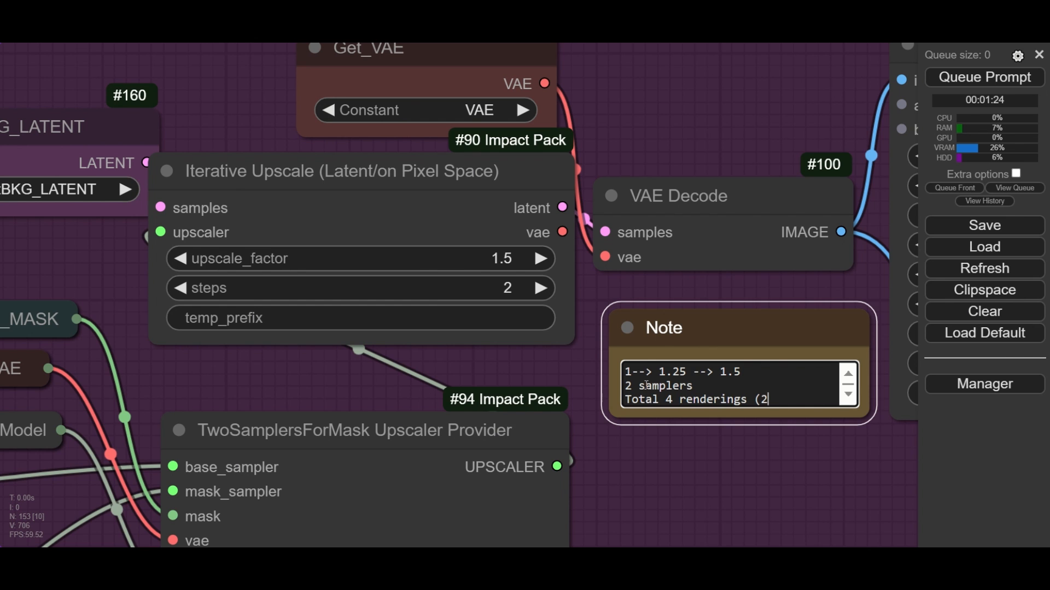
{"action": "type", "text": " time"}
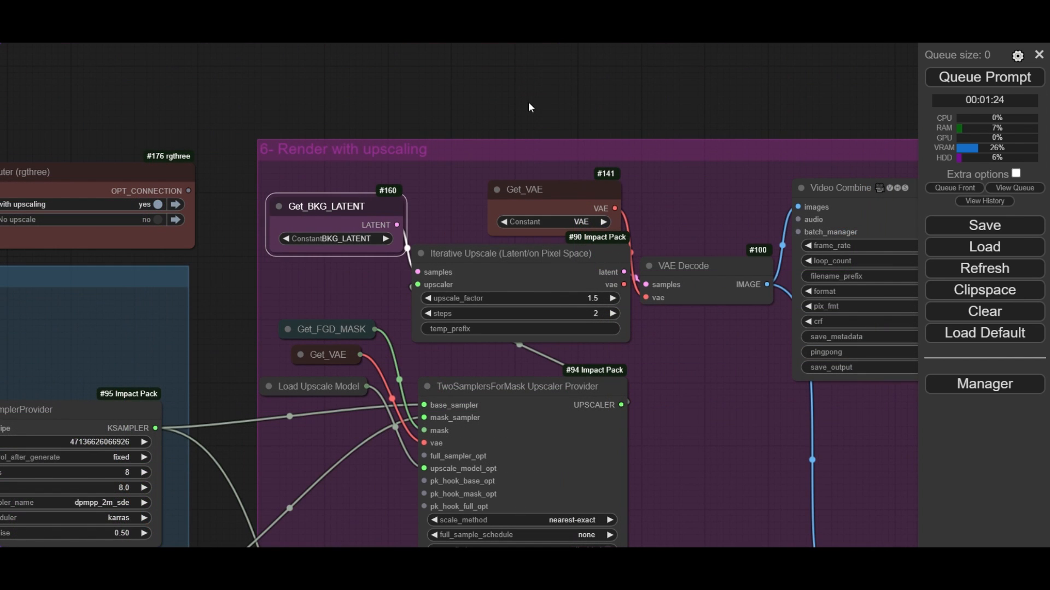
- Queue the prompt to render the video with the Render with upscaling group
{"action": "left_click", "coordinate": [529, 102]}
{"action": "left_click_drag", "start_coordinate": [646, 179], "coordinate": [415, 188]}
{"action": "left_click_drag", "start_coordinate": [478, 201], "coordinate": [374, 195]}
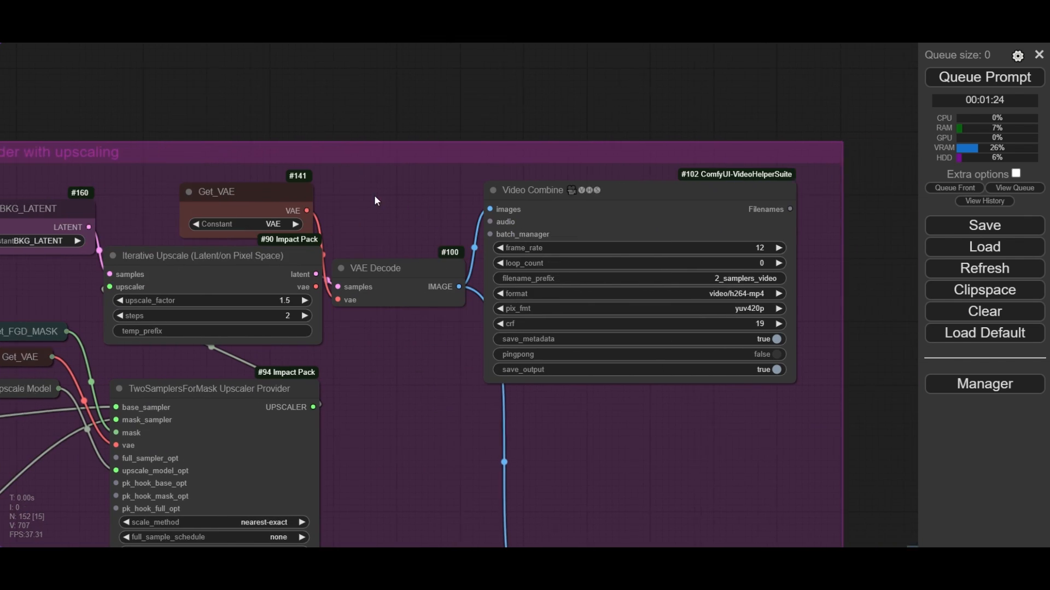
{"action": "scroll", "coordinate": [374, 195], "scroll_direction": "down", "scroll_amount": 4}
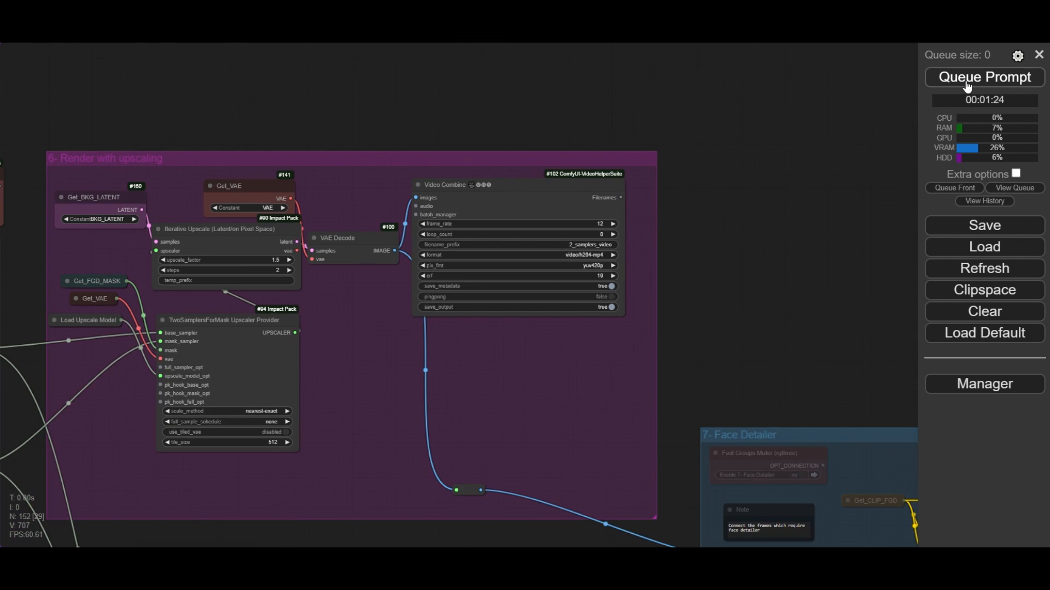
{"action": "left_click", "coordinate": [966, 82]}
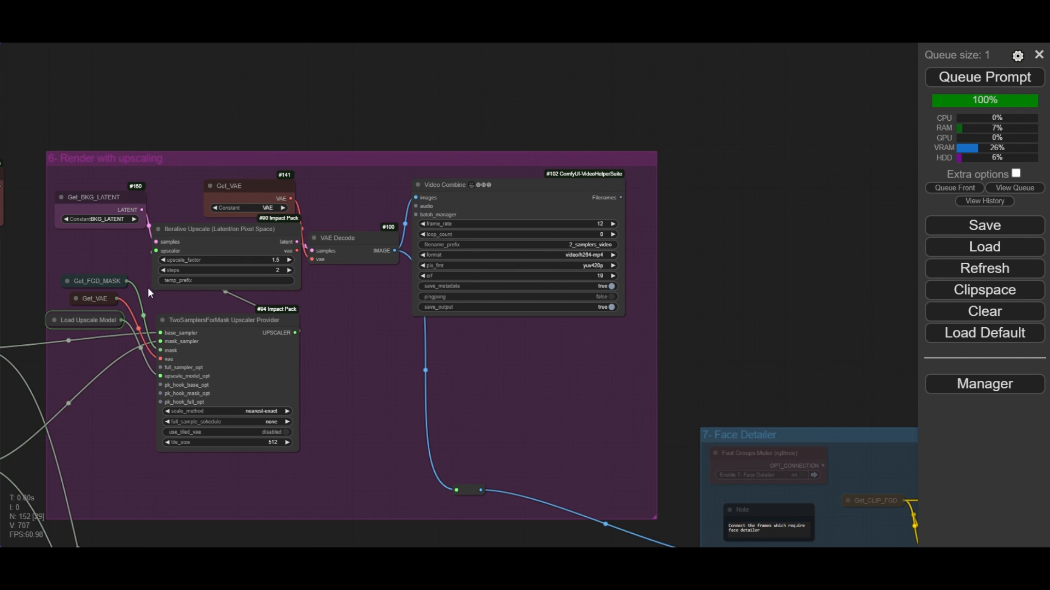
- Compare the upscaled video preview side by side with the Render No upscale preview
{"action": "left_click_drag", "start_coordinate": [341, 305], "coordinate": [366, 307]}
{"action": "scroll", "coordinate": [143, 238], "scroll_direction": "up", "scroll_amount": 9}
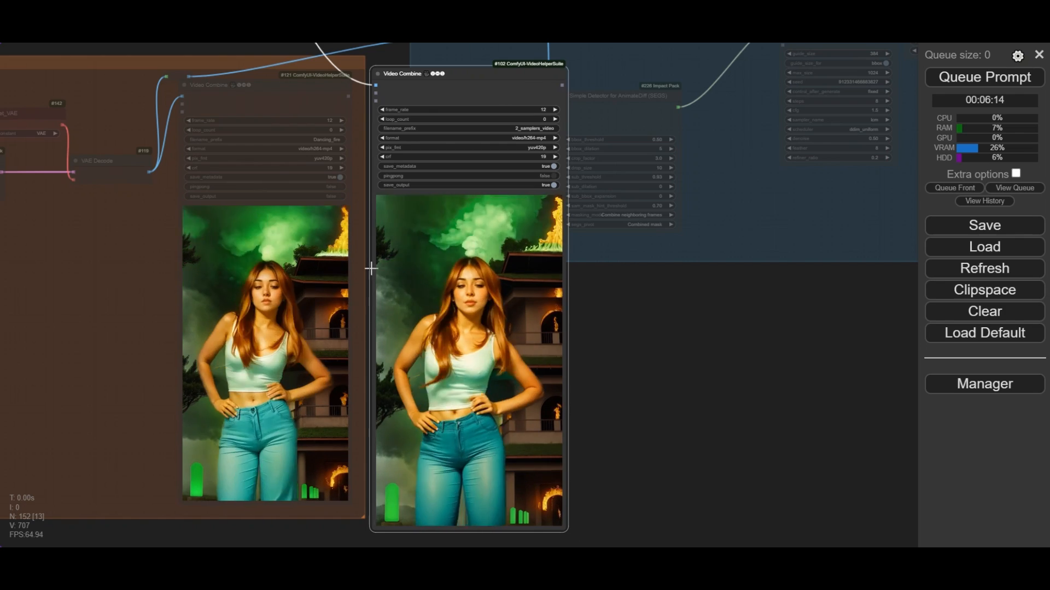
{"action": "scroll", "coordinate": [386, 311], "scroll_direction": "up", "scroll_amount": 4}
{"action": "scroll", "coordinate": [390, 312], "scroll_direction": "up", "scroll_amount": 1}
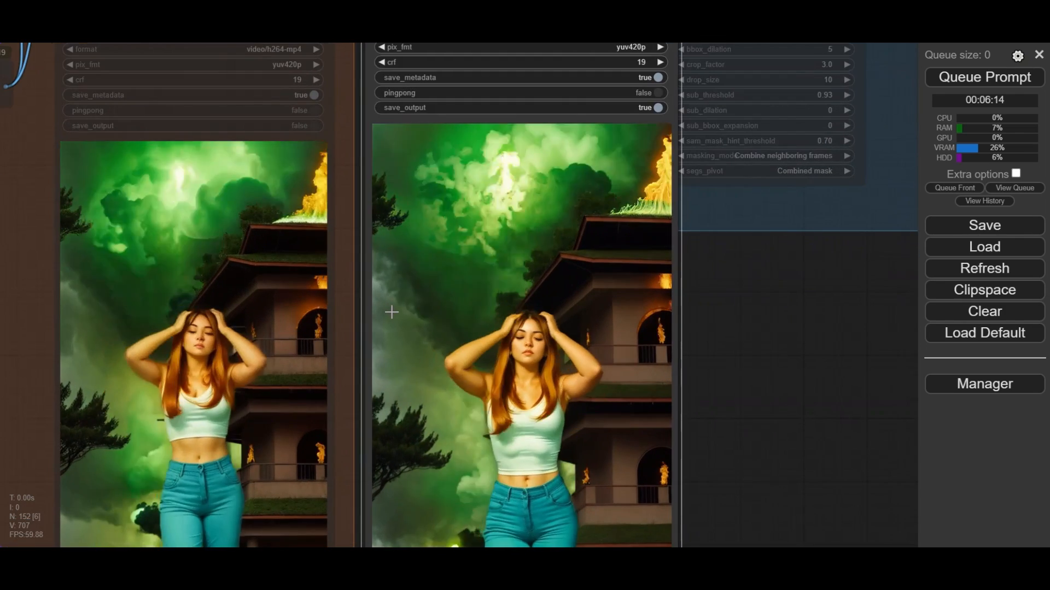
{"action": "scroll", "coordinate": [391, 312], "scroll_direction": "down", "scroll_amount": 4}
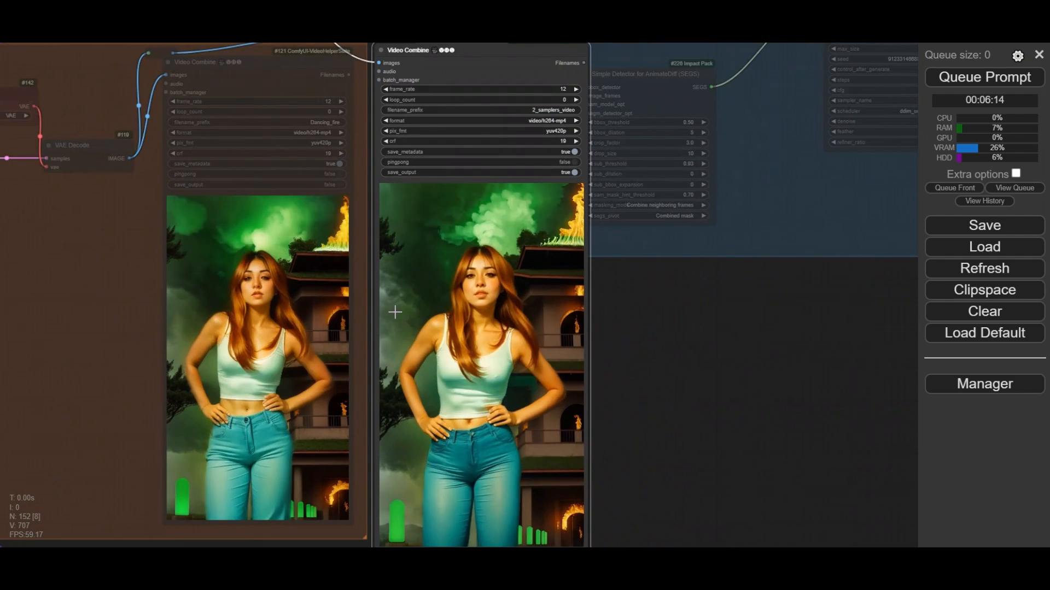
{"action": "scroll", "coordinate": [395, 312], "scroll_direction": "down", "scroll_amount": 4}
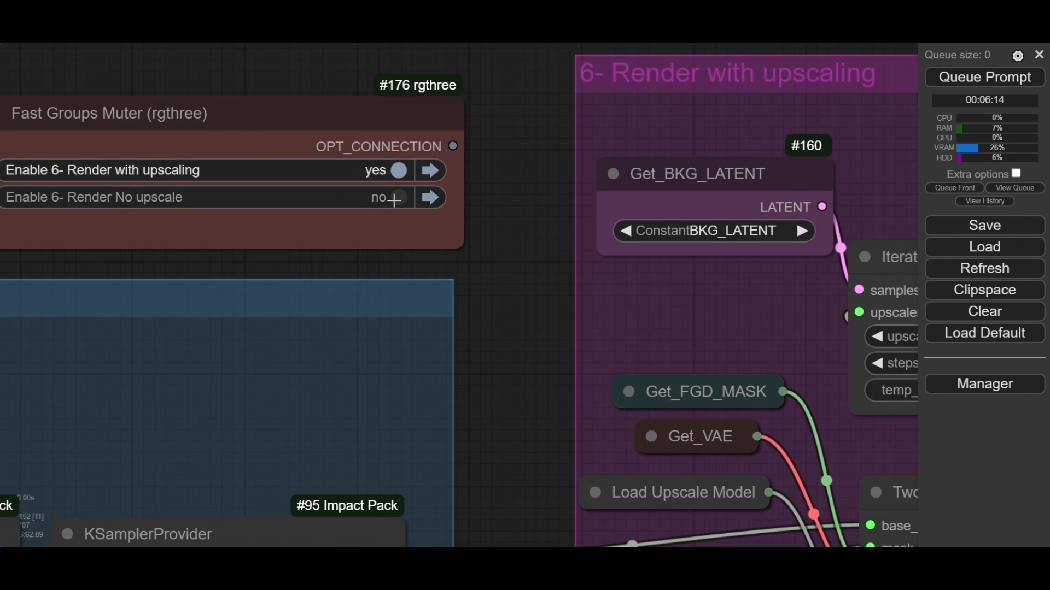
- Enable the Render No upscale group and disable Render with upscaling in the Fast Groups Muter
{"action": "left_click", "coordinate": [396, 198]}
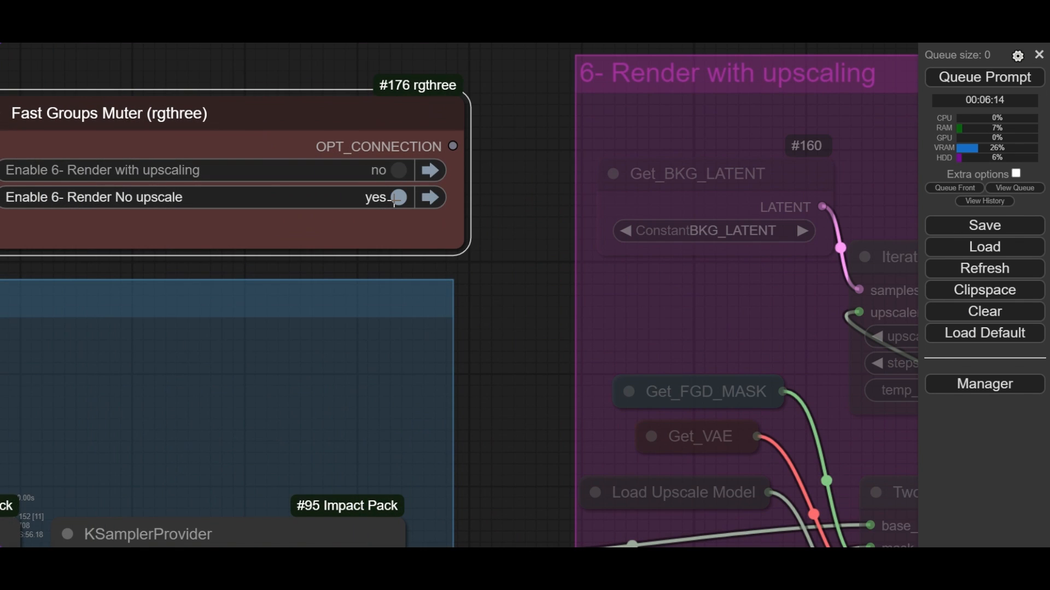
{"action": "scroll", "coordinate": [394, 200], "scroll_direction": "down", "scroll_amount": 8}
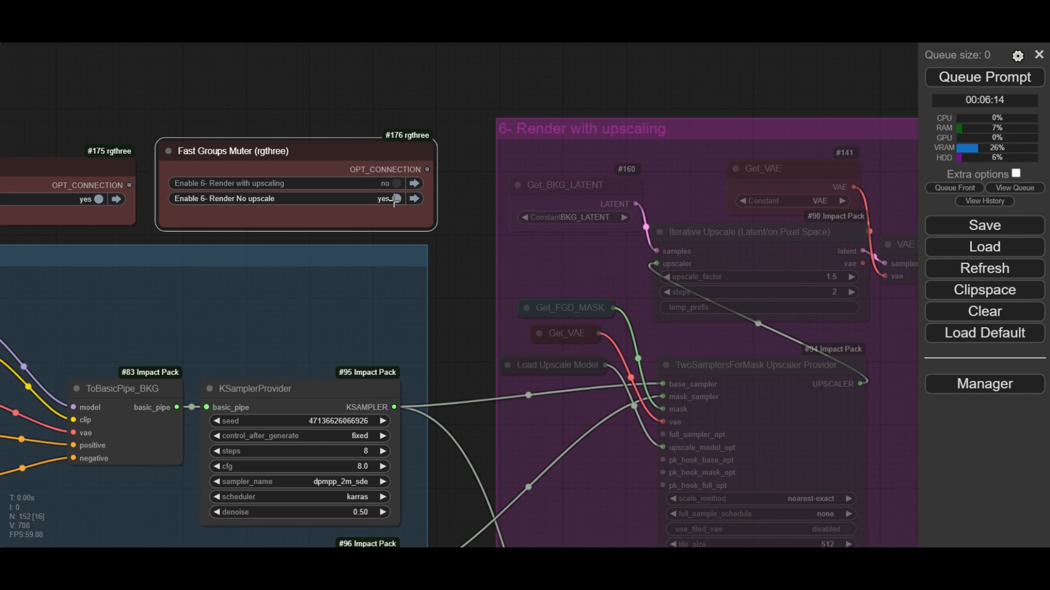
{"action": "scroll", "coordinate": [397, 208], "scroll_direction": "down", "scroll_amount": 5}
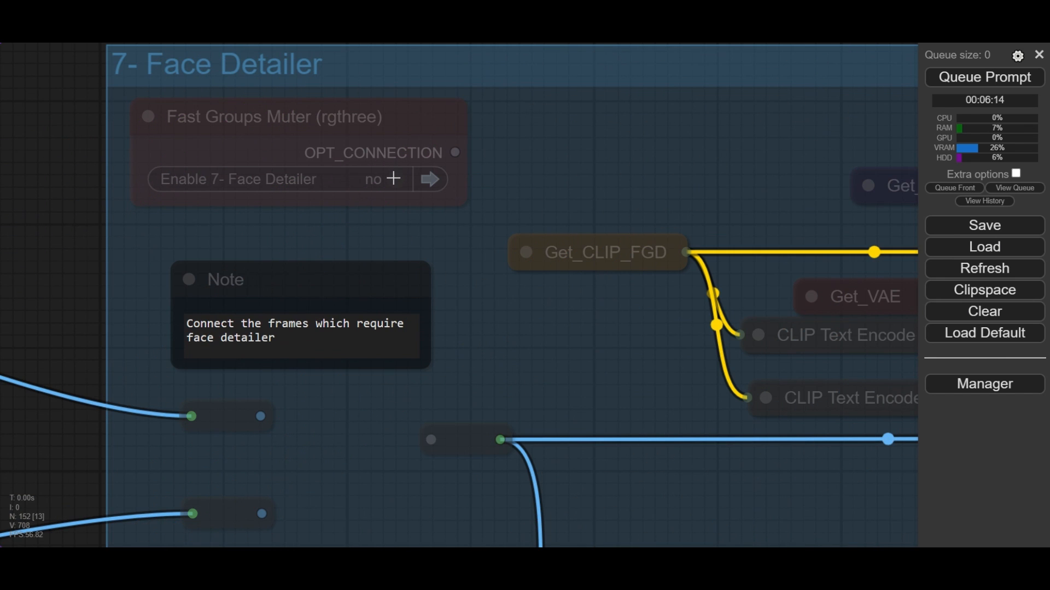
- Enable the Face Detailer group and connect the reroute carrying the no-upscale frames to the detailer's input reroute
{"action": "left_click", "coordinate": [393, 179]}
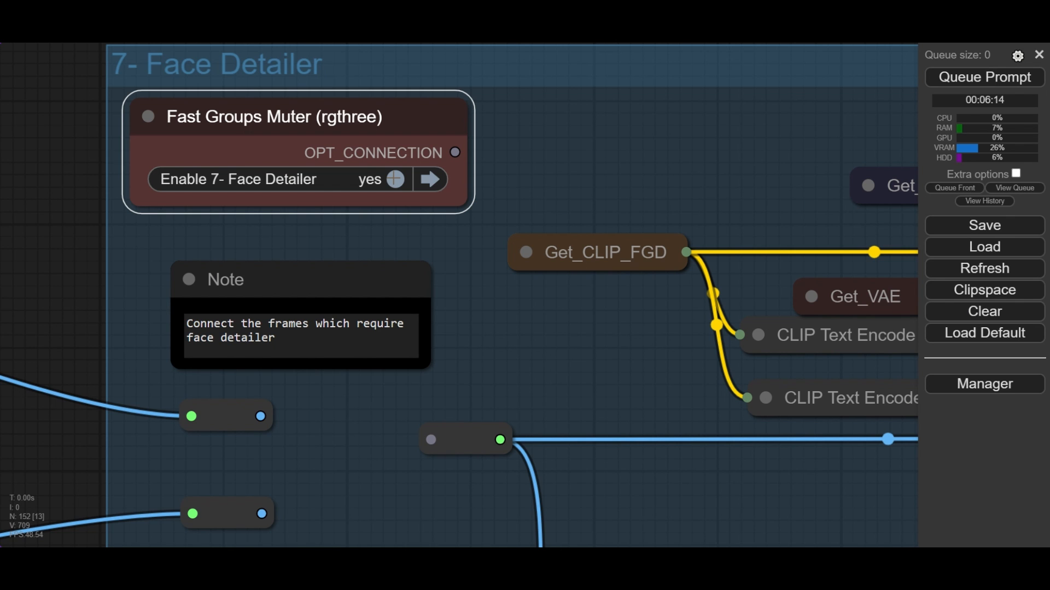
{"action": "scroll", "coordinate": [546, 375], "scroll_direction": "down", "scroll_amount": 4}
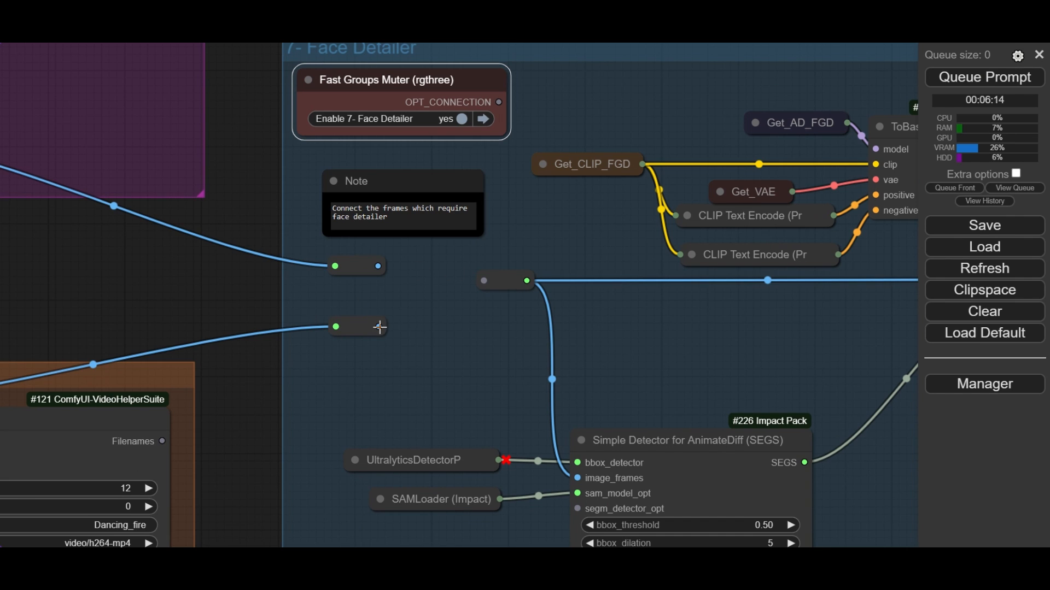
{"action": "left_click_drag", "start_coordinate": [379, 327], "coordinate": [362, 190]}
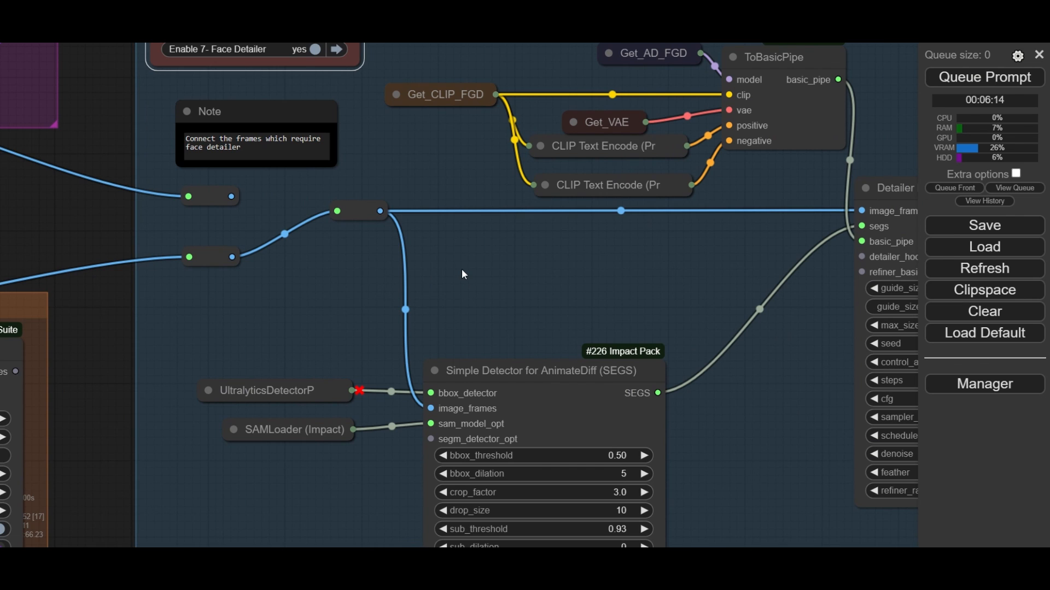
- Examine the nodes feeding the Simple Detector, temporarily expanding UltralyticsDetectorProvider to check its face detection model
{"action": "mouse_move", "coordinate": [461, 274]}
{"action": "left_mouse_down"}
{"action": "mouse_move", "coordinate": [394, 229]}
{"action": "mouse_move", "coordinate": [403, 257]}
{"action": "mouse_move", "coordinate": [403, 175]}
{"action": "left_mouse_up"}
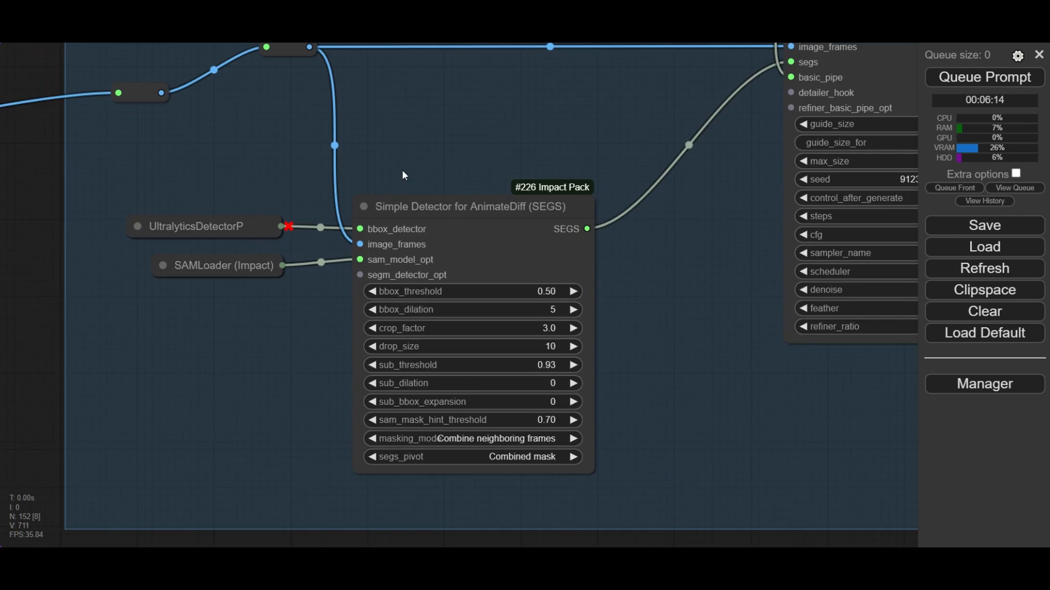
{"action": "scroll", "coordinate": [448, 229], "scroll_direction": "up", "scroll_amount": 4}
{"action": "left_click", "coordinate": [433, 202]}
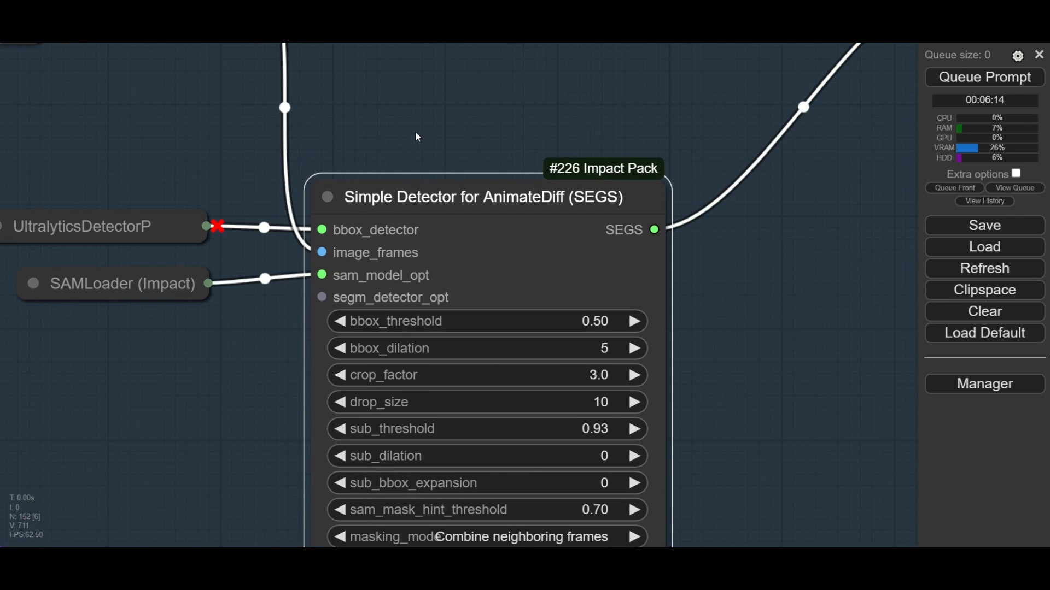
{"action": "left_click_drag", "start_coordinate": [418, 137], "coordinate": [503, 147]}
{"action": "left_click_drag", "start_coordinate": [244, 186], "coordinate": [285, 205]}
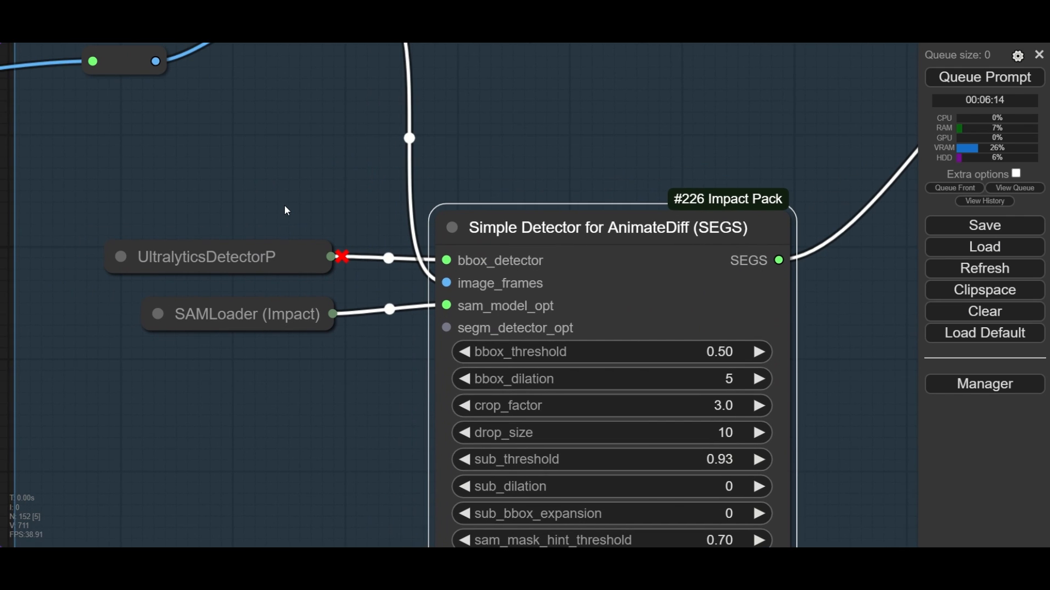
{"action": "left_click", "coordinate": [122, 256]}
{"action": "left_click_drag", "start_coordinate": [199, 257], "coordinate": [113, 150]}
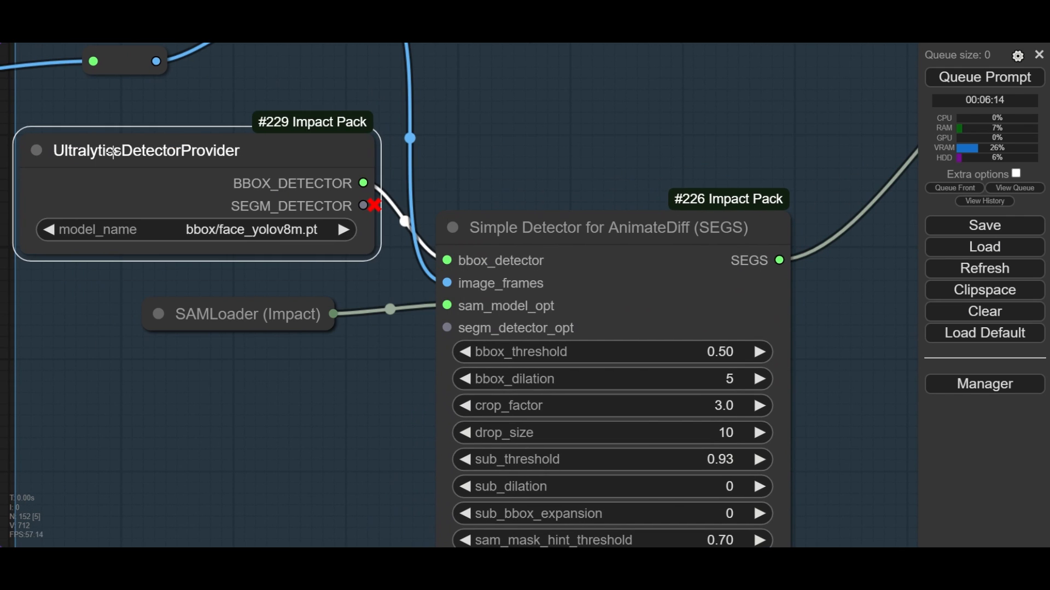
{"action": "left_click", "coordinate": [38, 151]}
{"action": "left_click_drag", "start_coordinate": [126, 164], "coordinate": [250, 237]}
{"action": "scroll", "coordinate": [233, 261], "scroll_direction": "up", "scroll_amount": 2}
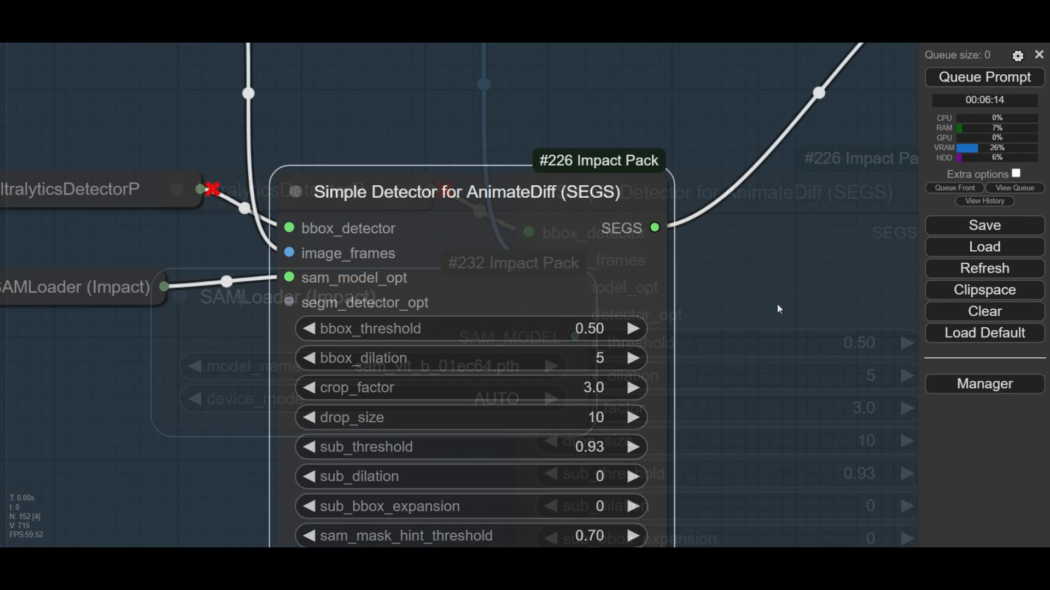
- Set the Simple Detector's bbox_threshold to 0.50, bbox_dilation to 5, sub_threshold to 0.93 and masking_mode to Combine neighboring frames
{"action": "left_click_drag", "start_coordinate": [776, 303], "coordinate": [681, 208]}
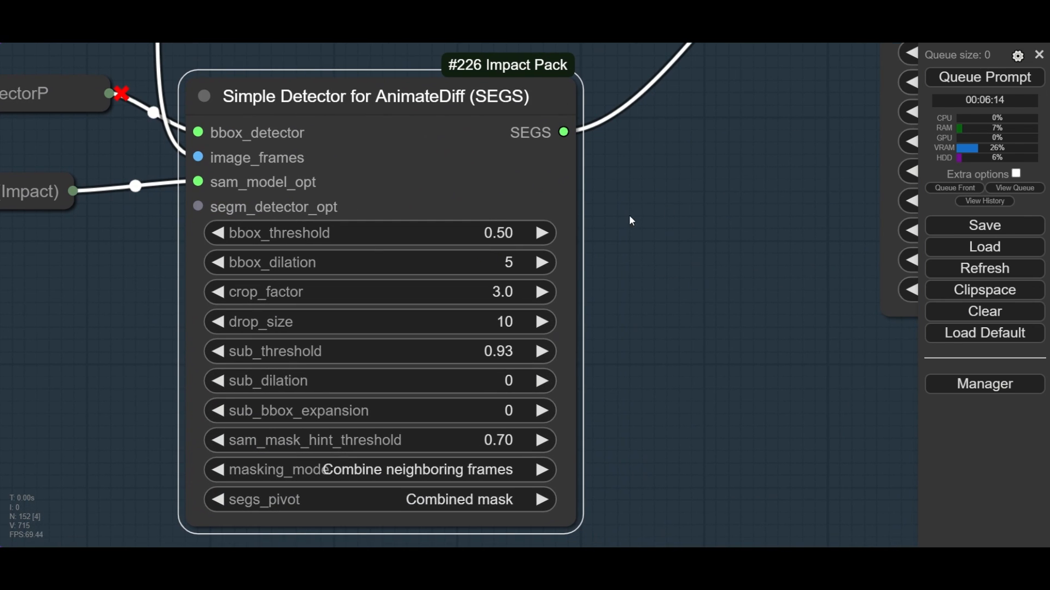
{"action": "left_click", "coordinate": [507, 232]}
{"action": "left_click", "coordinate": [824, 233]}
{"action": "left_click", "coordinate": [523, 261]}
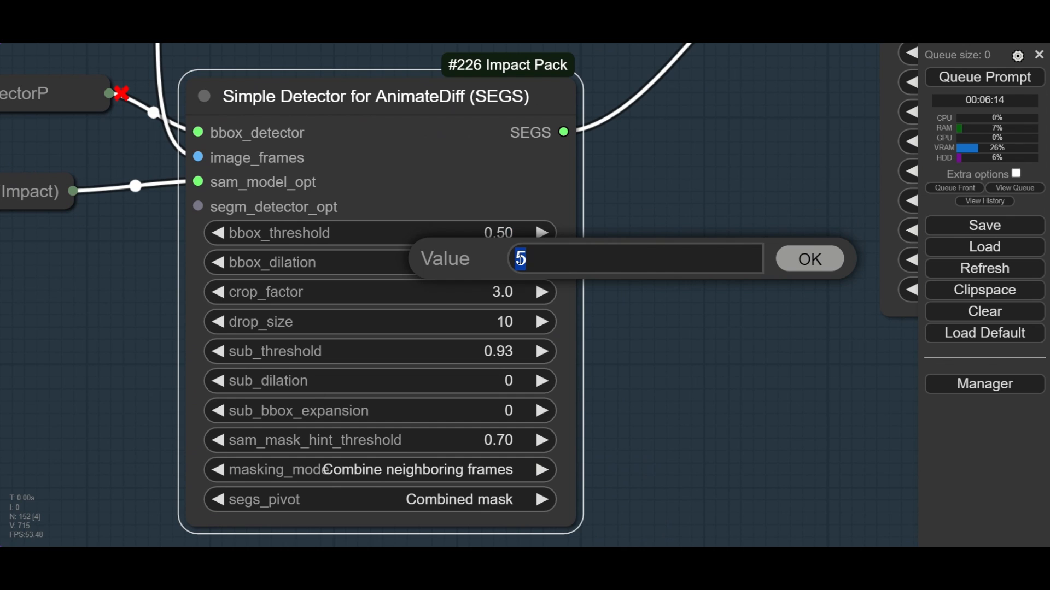
{"action": "left_click", "coordinate": [794, 258]}
{"action": "left_click", "coordinate": [507, 351]}
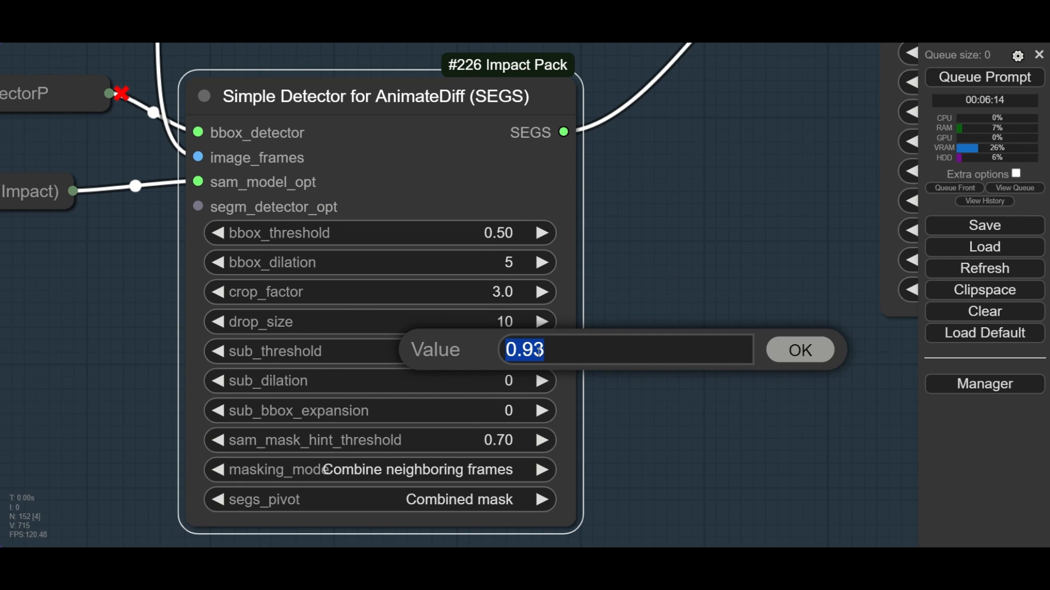
{"action": "left_click", "coordinate": [797, 349]}
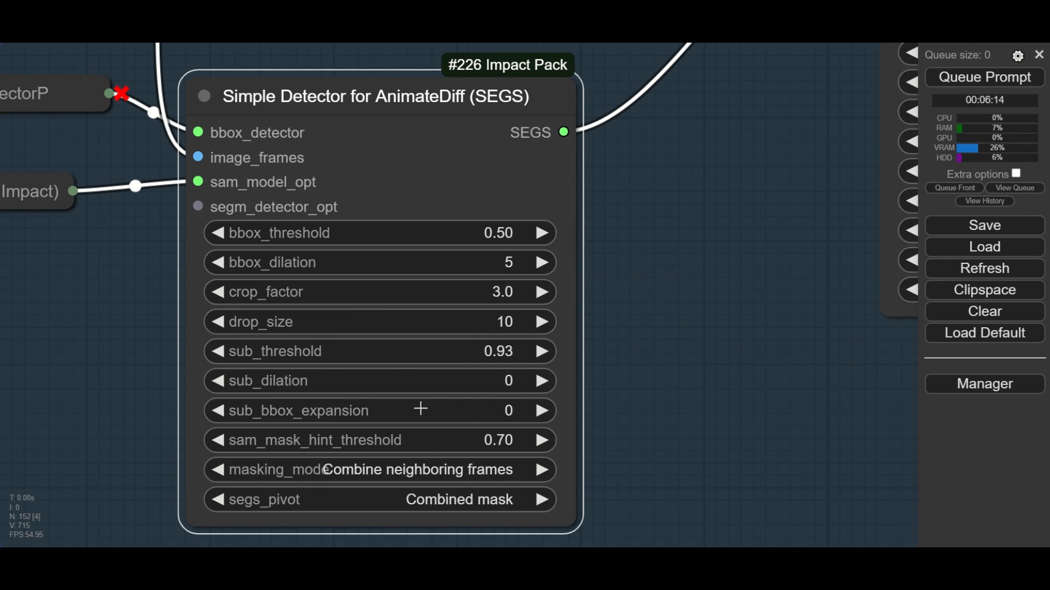
{"action": "left_click", "coordinate": [487, 472]}
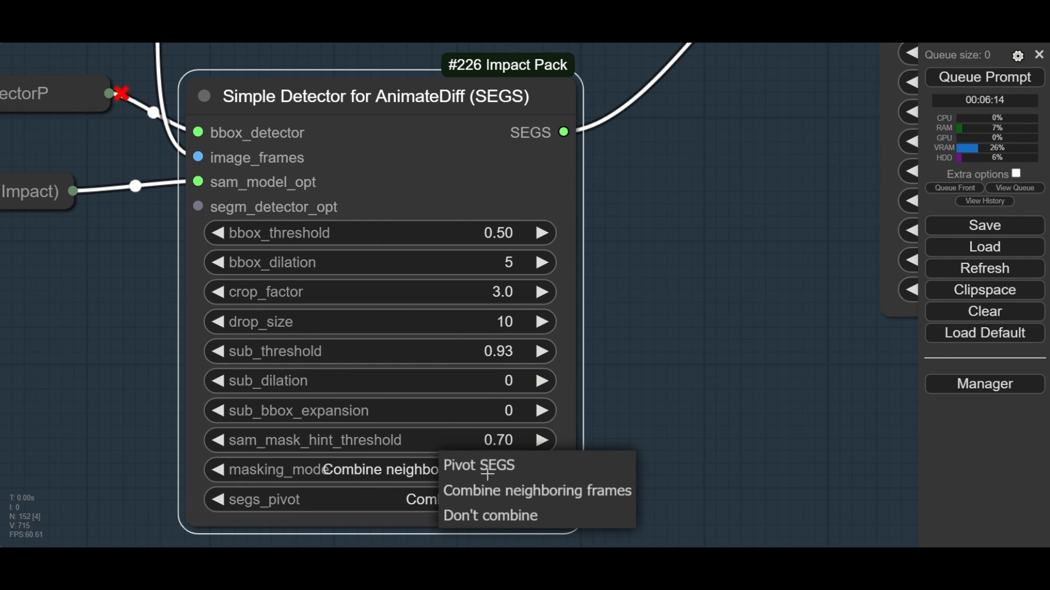
{"action": "left_click", "coordinate": [515, 497]}
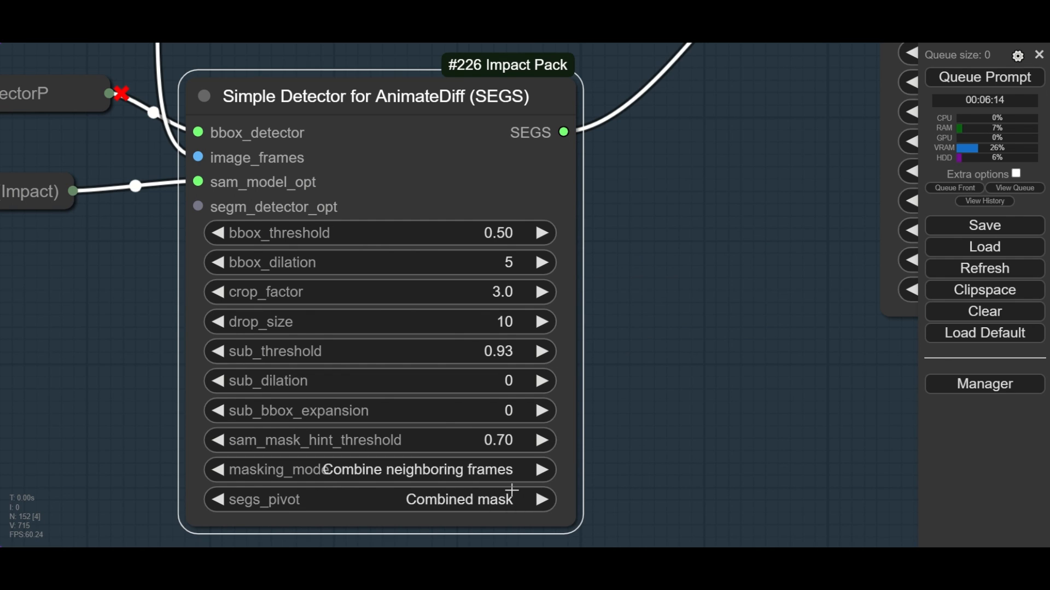
- Set the Simple Detector's segs_pivot to Combined mask
{"action": "left_click", "coordinate": [481, 498]}
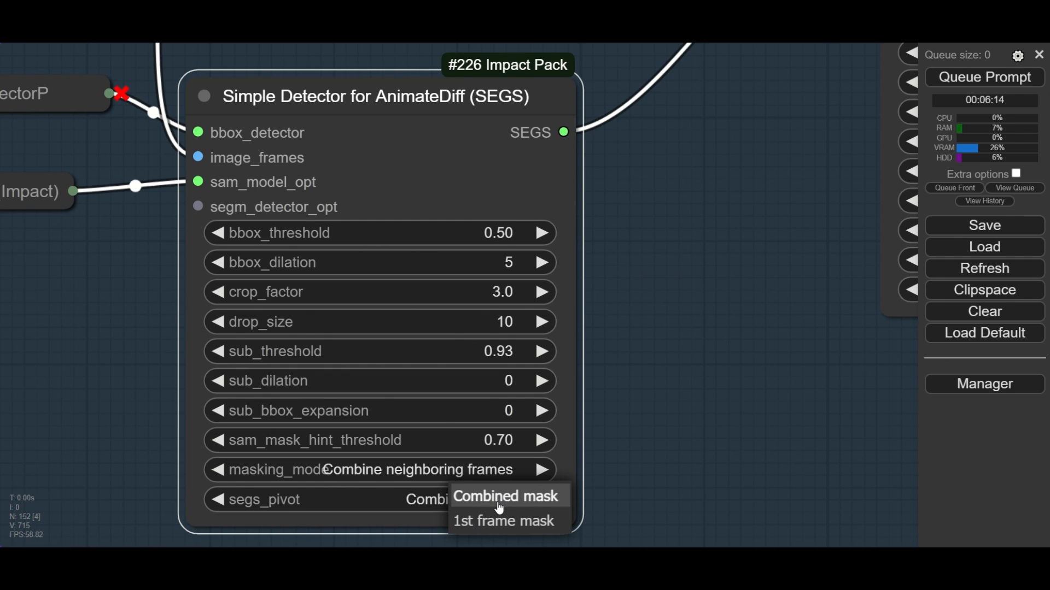
{"action": "left_click", "coordinate": [500, 508]}
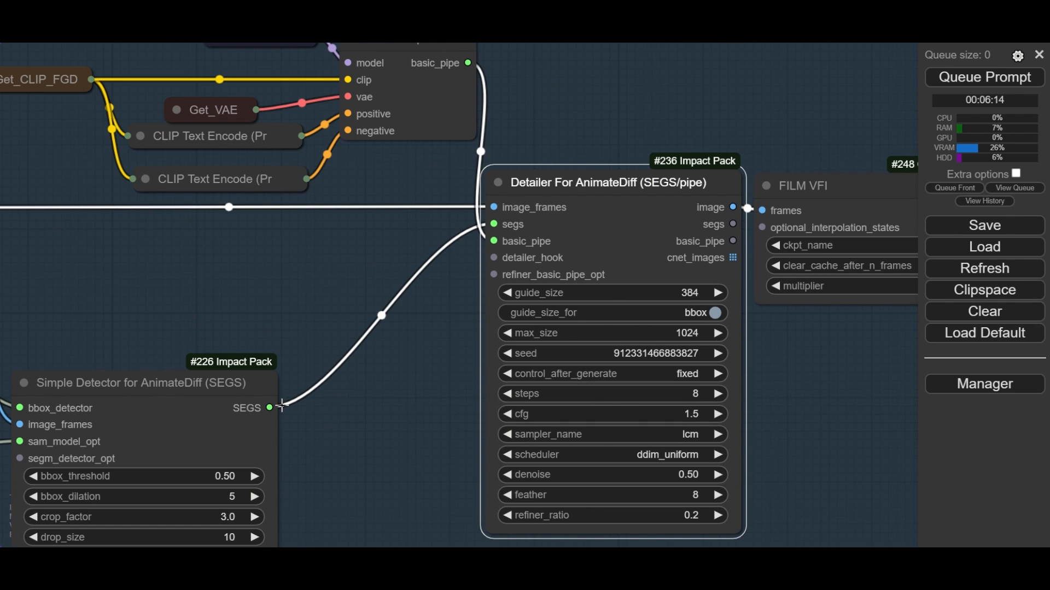
{"action": "left_click_drag", "start_coordinate": [275, 403], "coordinate": [405, 369]}
{"action": "left_click", "coordinate": [340, 279]}
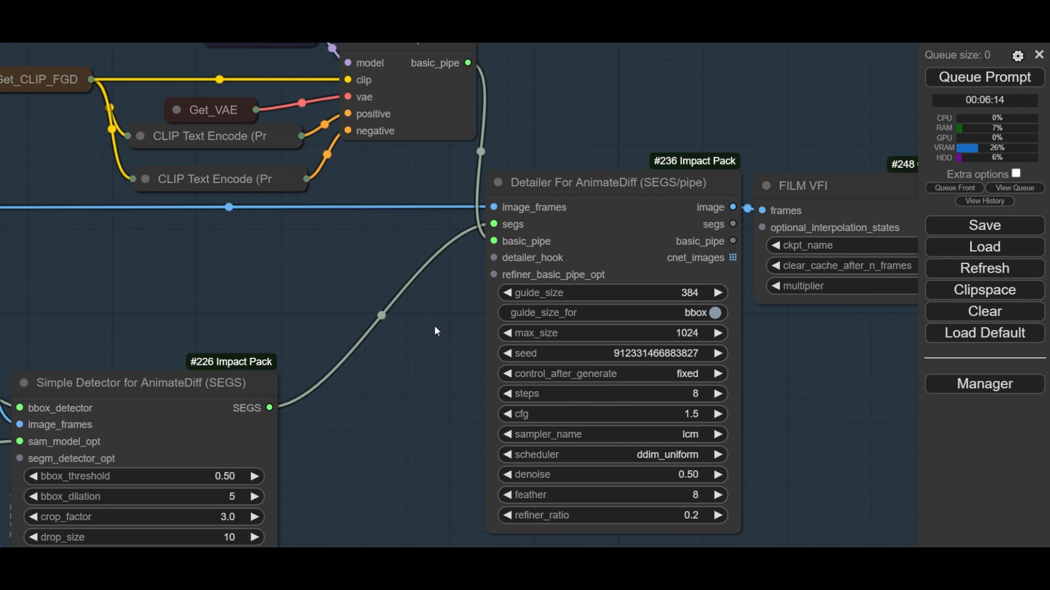
- Move the Get_AD_FGD node further away from ToBasicPipe, expanding it briefly to check its constant and collapsing it again
{"action": "left_click_drag", "start_coordinate": [440, 325], "coordinate": [427, 427]}
{"action": "scroll", "coordinate": [502, 351], "scroll_direction": "up", "scroll_amount": 3}
{"action": "left_click_drag", "start_coordinate": [244, 366], "coordinate": [371, 435]}
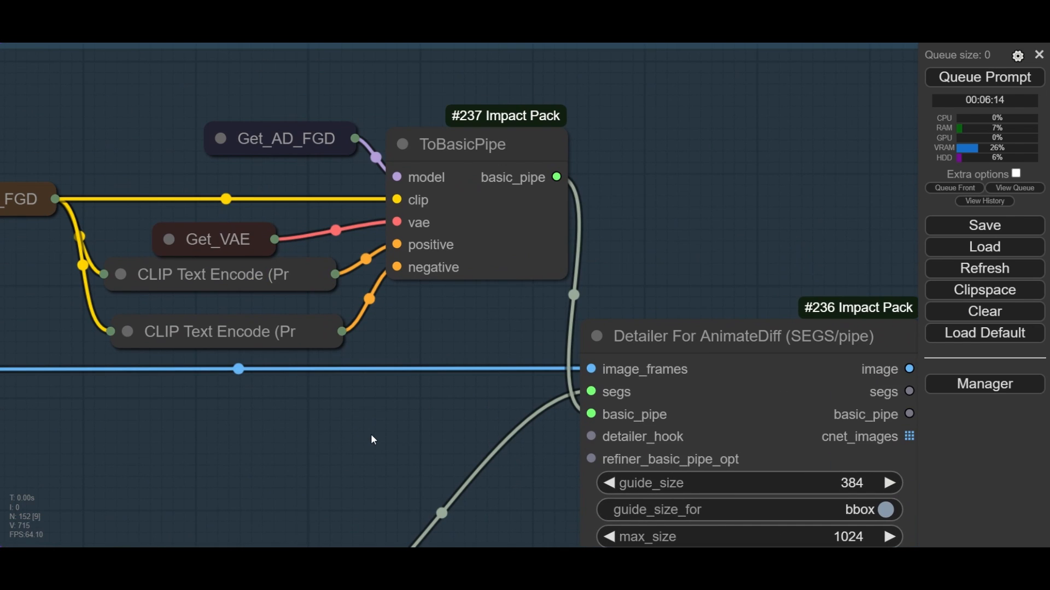
{"action": "left_click", "coordinate": [486, 138]}
{"action": "left_click_drag", "start_coordinate": [310, 106], "coordinate": [363, 86]}
{"action": "left_click", "coordinate": [396, 142]}
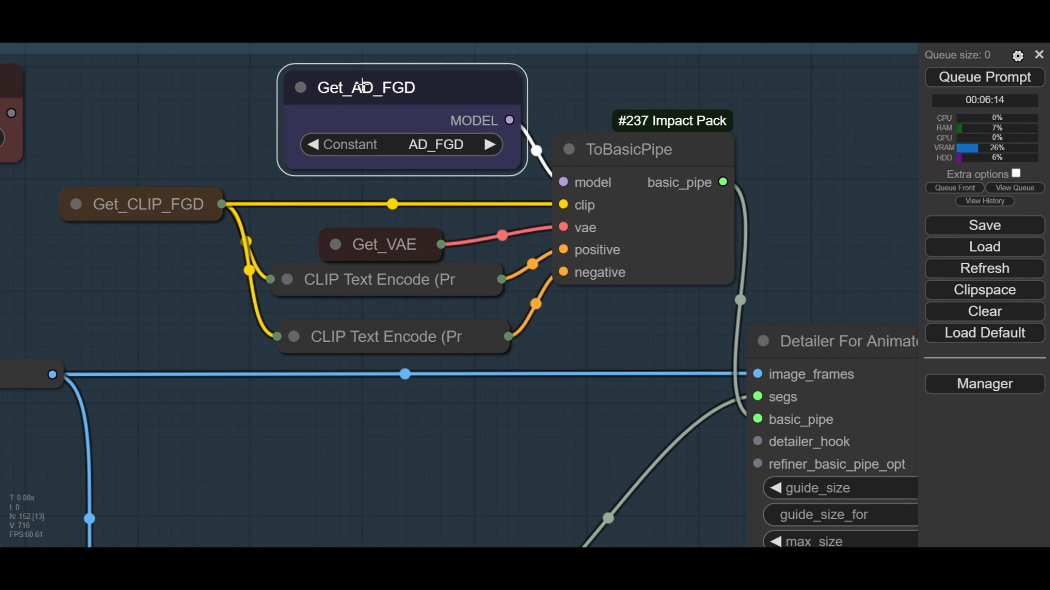
{"action": "left_click", "coordinate": [301, 89]}
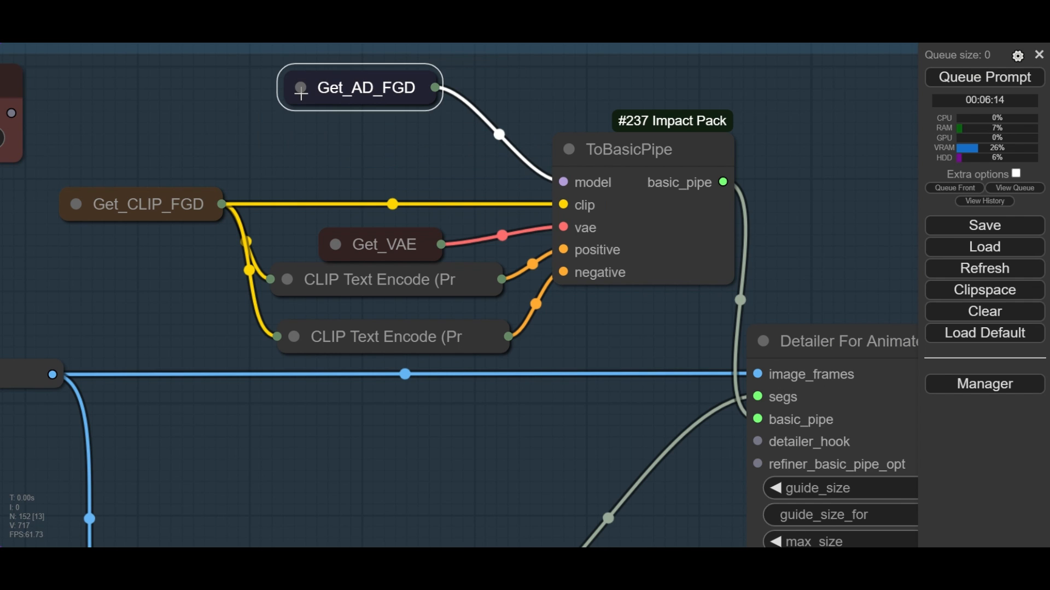
- Examine the positive and negative CLIP Text Encode prompts feeding ToBasicPipe, expanding each node and collapsing it again
{"action": "left_click", "coordinate": [150, 210]}
{"action": "left_click_drag", "start_coordinate": [154, 278], "coordinate": [231, 261]}
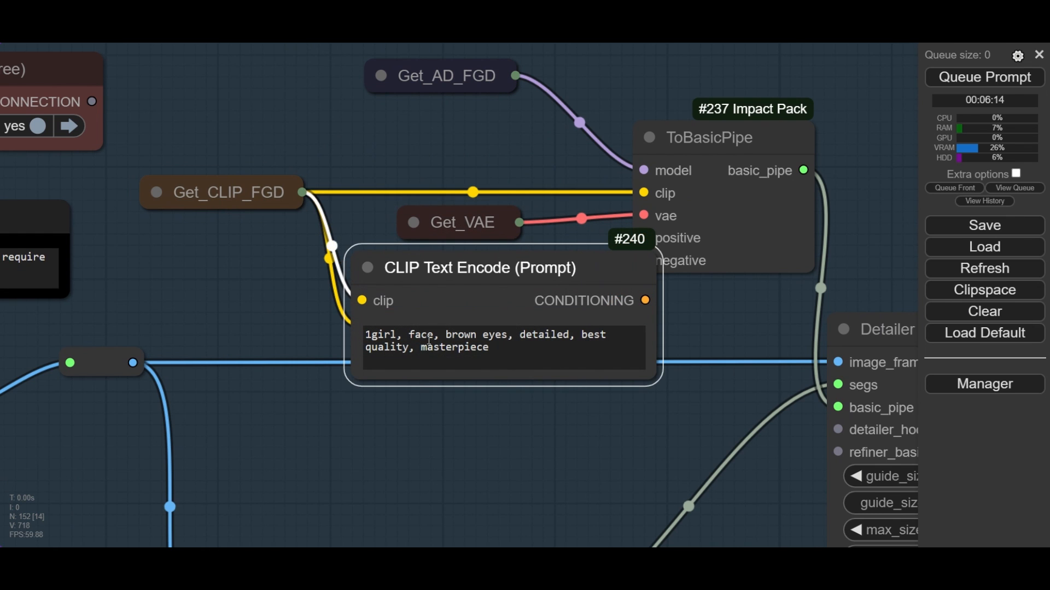
{"action": "scroll", "coordinate": [589, 393], "scroll_direction": "up", "scroll_amount": 4}
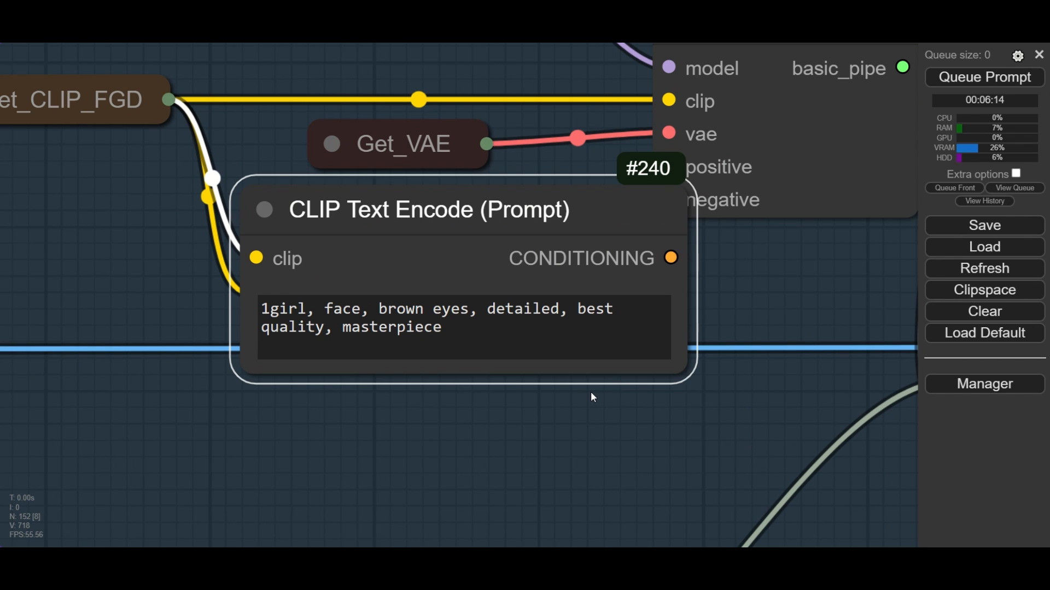
{"action": "left_click", "coordinate": [260, 208]}
{"action": "left_click", "coordinate": [274, 294]}
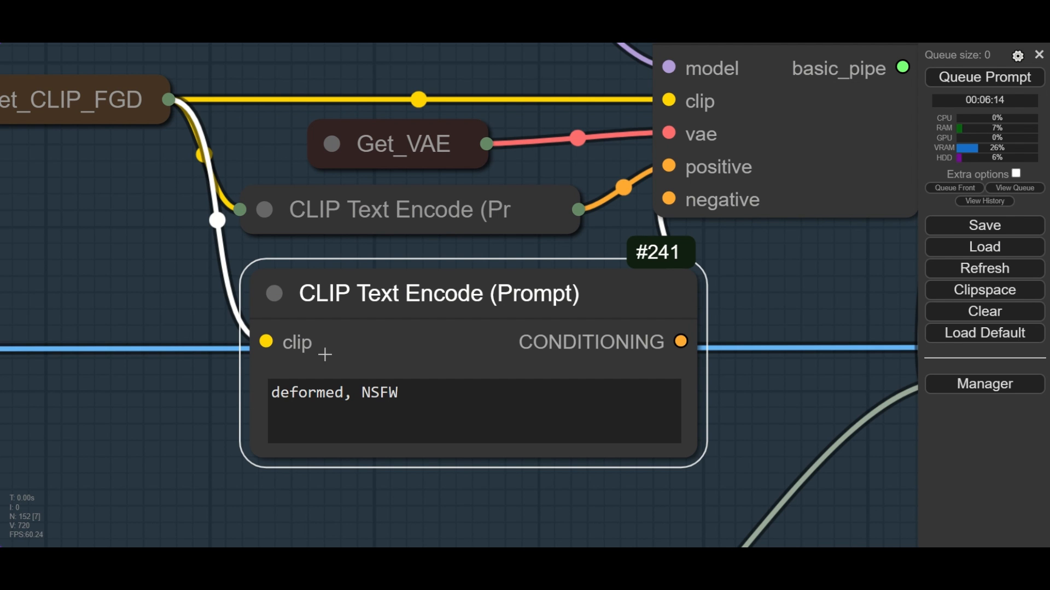
{"action": "left_click", "coordinate": [274, 294]}
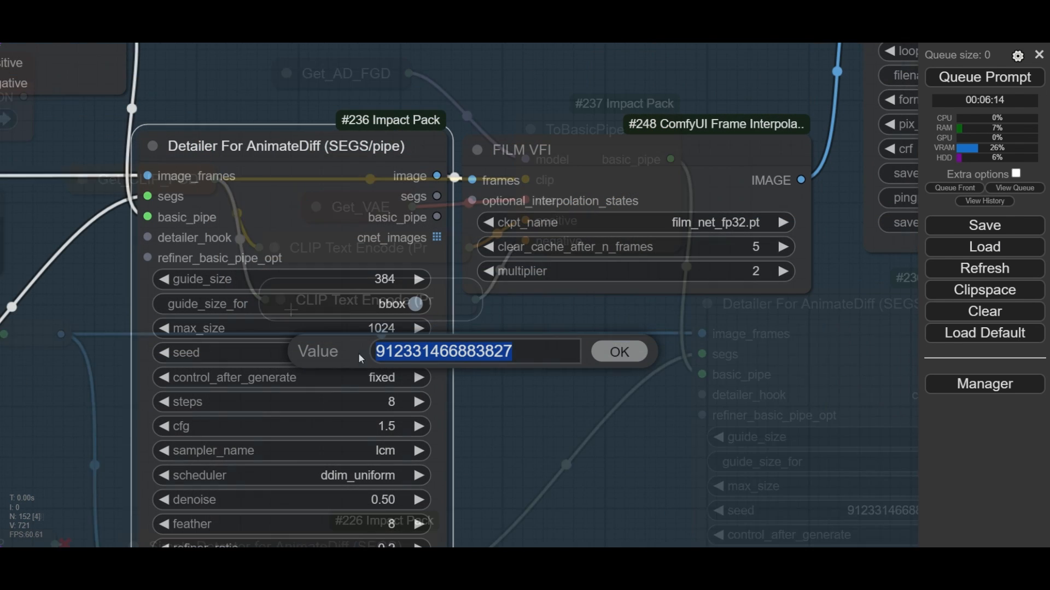
- Set control_after_generate to fixed on the Detailer For AnimateDiff node
{"action": "left_click", "coordinate": [383, 378]}
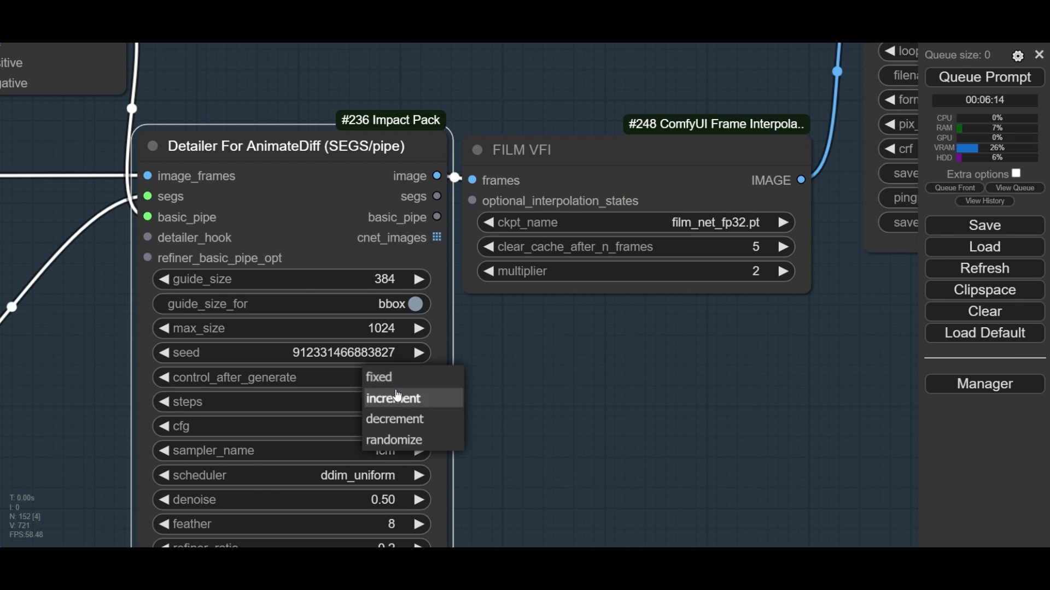
{"action": "left_click", "coordinate": [393, 378]}
{"action": "left_click", "coordinate": [504, 417]}
{"action": "left_click_drag", "start_coordinate": [504, 417], "coordinate": [632, 329]}
{"action": "scroll", "coordinate": [552, 323], "scroll_direction": "up", "scroll_amount": 3}
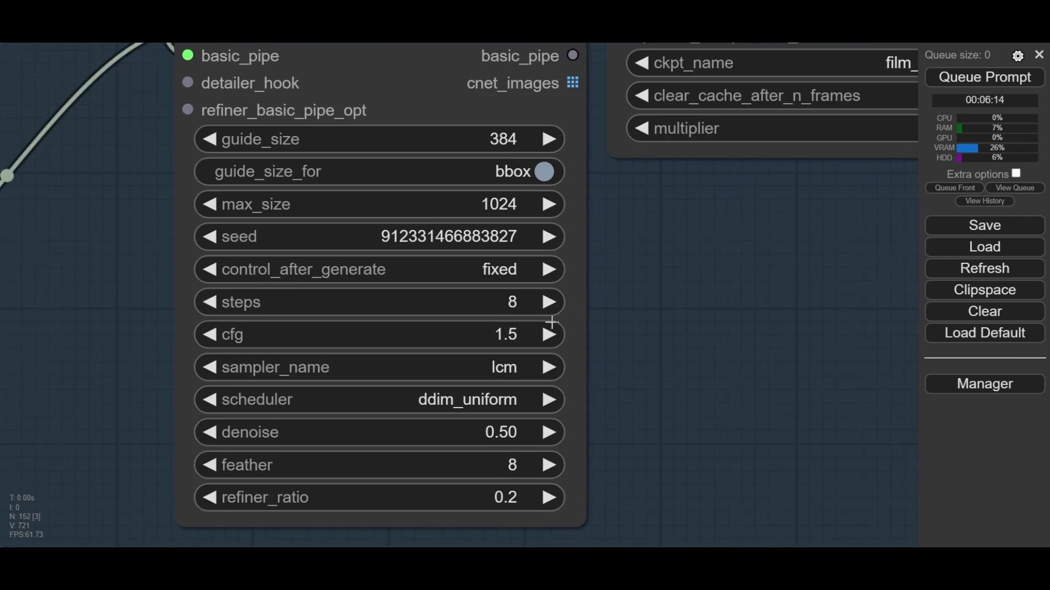
- Check the steps, cfg and sampler_name settings of the Detailer For AnimateDiff node
{"action": "scroll", "coordinate": [553, 322], "scroll_direction": "up", "scroll_amount": 1}
{"action": "left_click", "coordinate": [510, 301]}
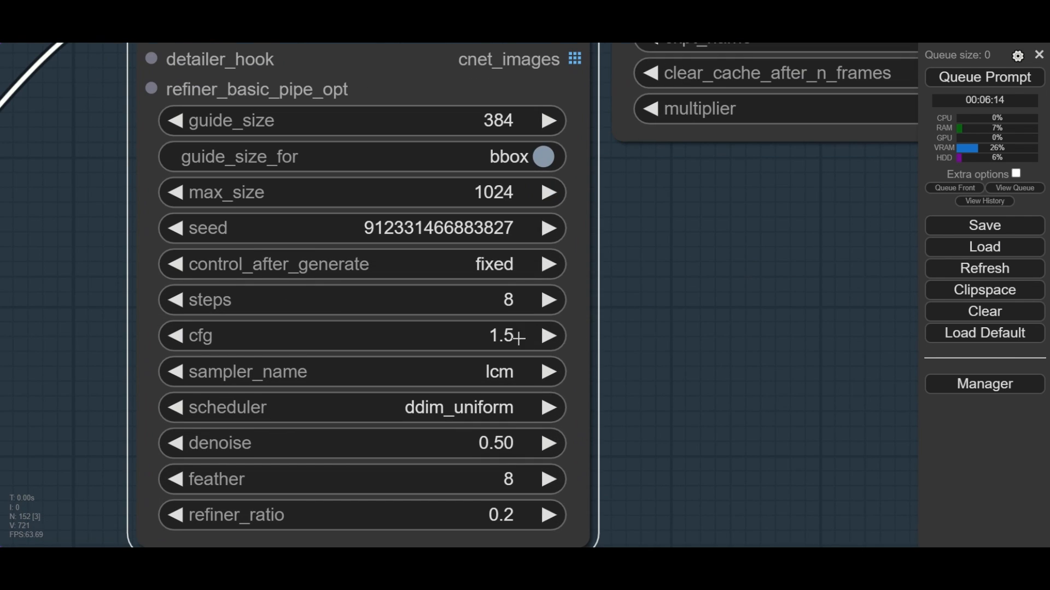
{"action": "left_click", "coordinate": [520, 339]}
{"action": "left_click", "coordinate": [505, 373]}
{"action": "left_click", "coordinate": [772, 331]}
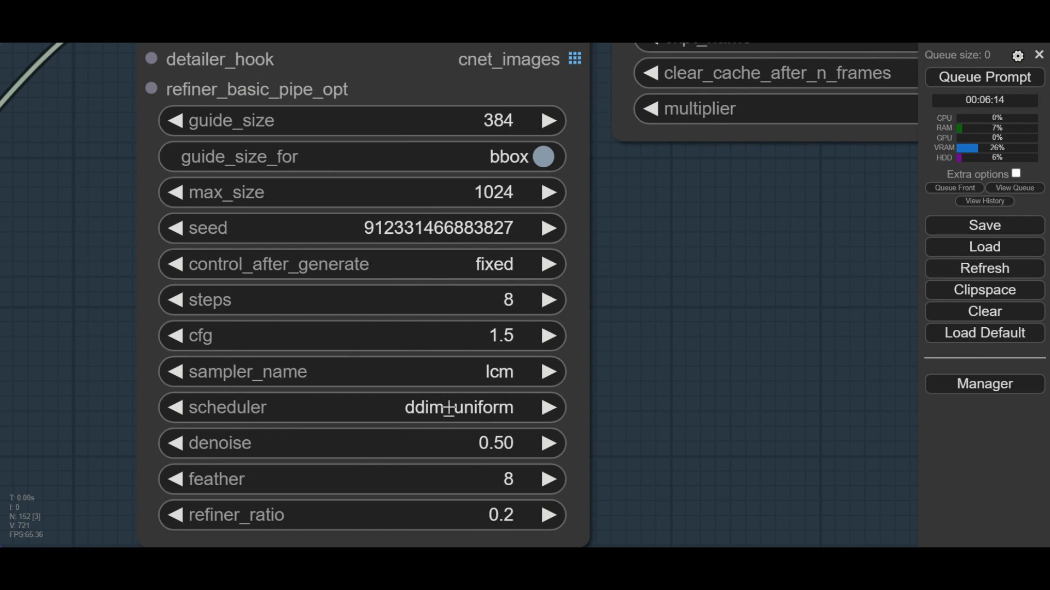
- Set the Detailer For AnimateDiff scheduler to ddim_uniform and check its feather setting
{"action": "left_click", "coordinate": [468, 409]}
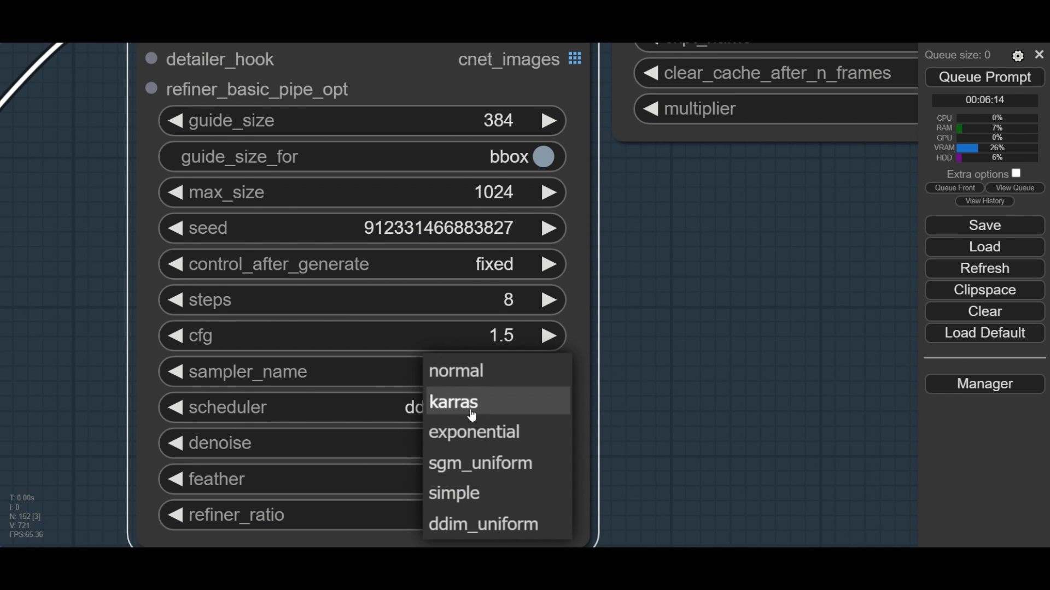
{"action": "left_click", "coordinate": [519, 524]}
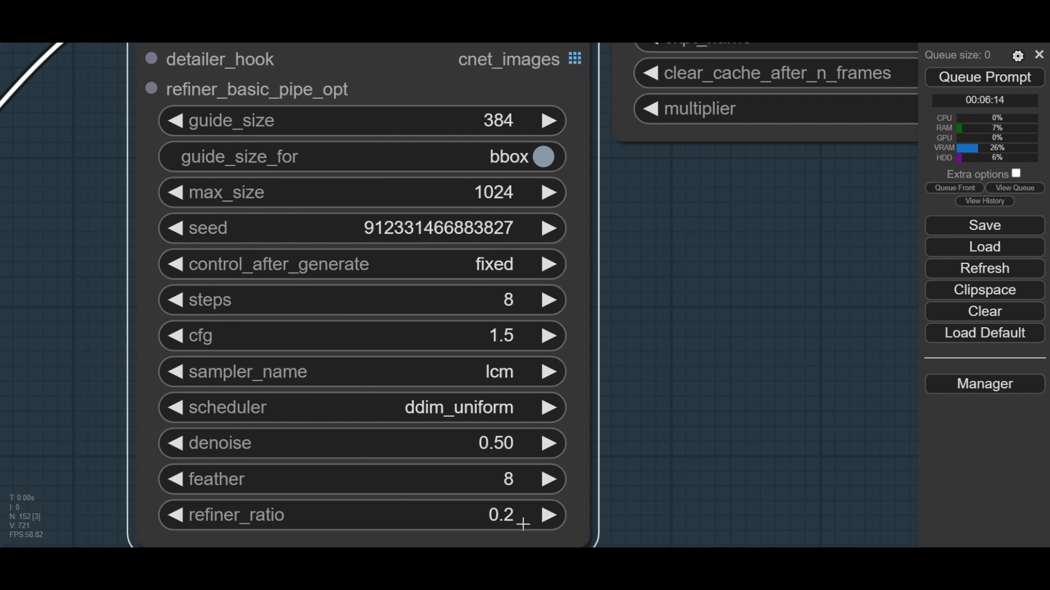
{"action": "left_click", "coordinate": [509, 479]}
{"action": "left_click", "coordinate": [854, 479]}
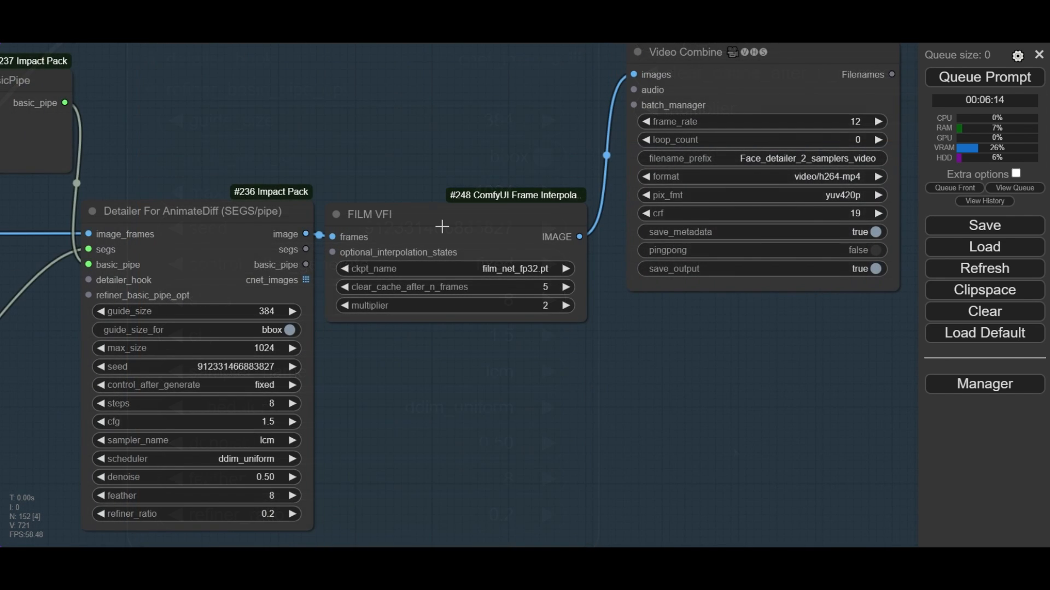
- Set the FILM VFI multiplier to 2 and check its clear_cache_after_n_frames setting
{"action": "scroll", "coordinate": [442, 225], "scroll_direction": "up", "scroll_amount": 2}
{"action": "left_click", "coordinate": [422, 213]}
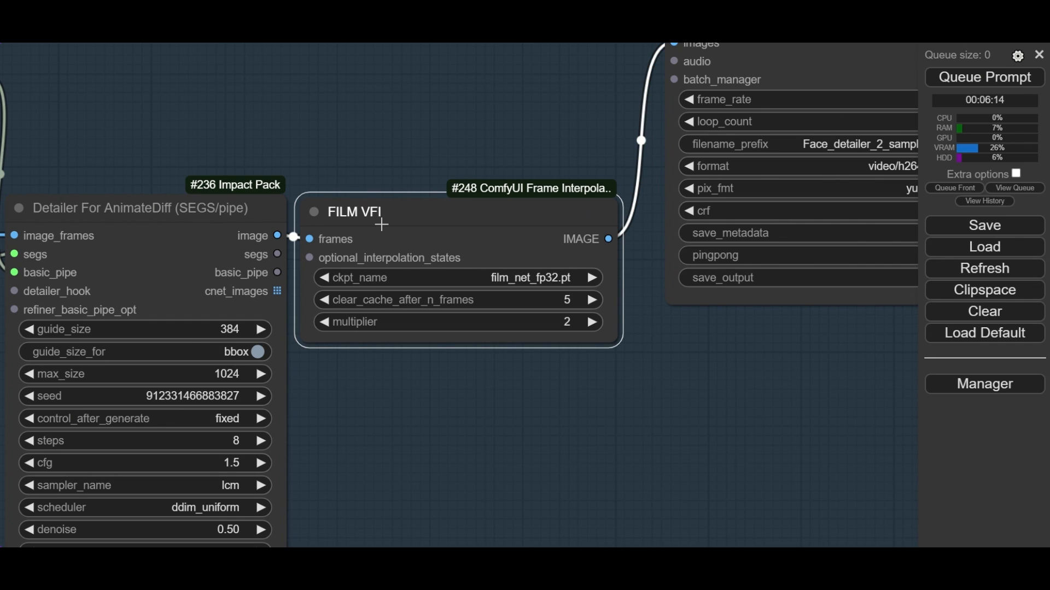
{"action": "left_click", "coordinate": [567, 323]}
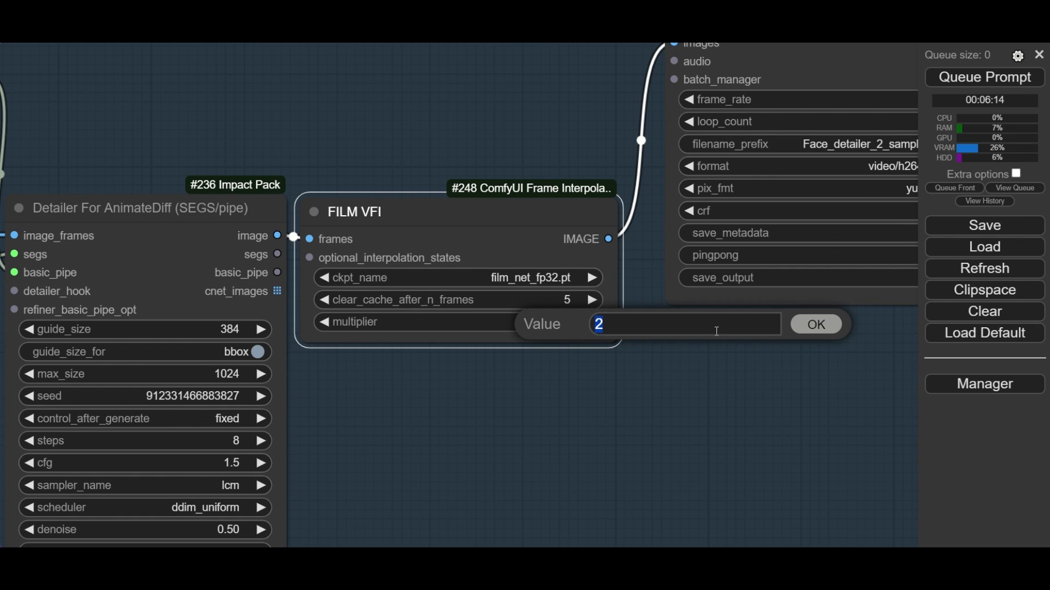
{"action": "left_click", "coordinate": [804, 326]}
{"action": "scroll", "coordinate": [562, 298], "scroll_direction": "up", "scroll_amount": 3}
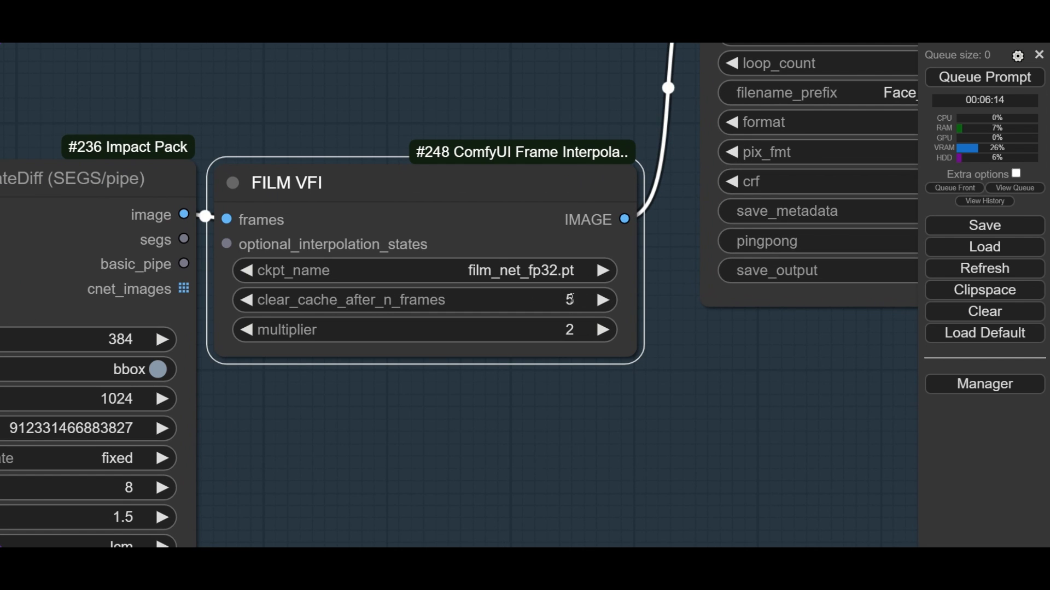
{"action": "left_click", "coordinate": [564, 299]}
{"action": "left_click", "coordinate": [846, 296]}
{"action": "left_click", "coordinate": [820, 353]}
- Set the frame_rate of the Face Detailer group's Video Combine node to 25
{"action": "scroll", "coordinate": [820, 355], "scroll_direction": "down", "scroll_amount": 6}
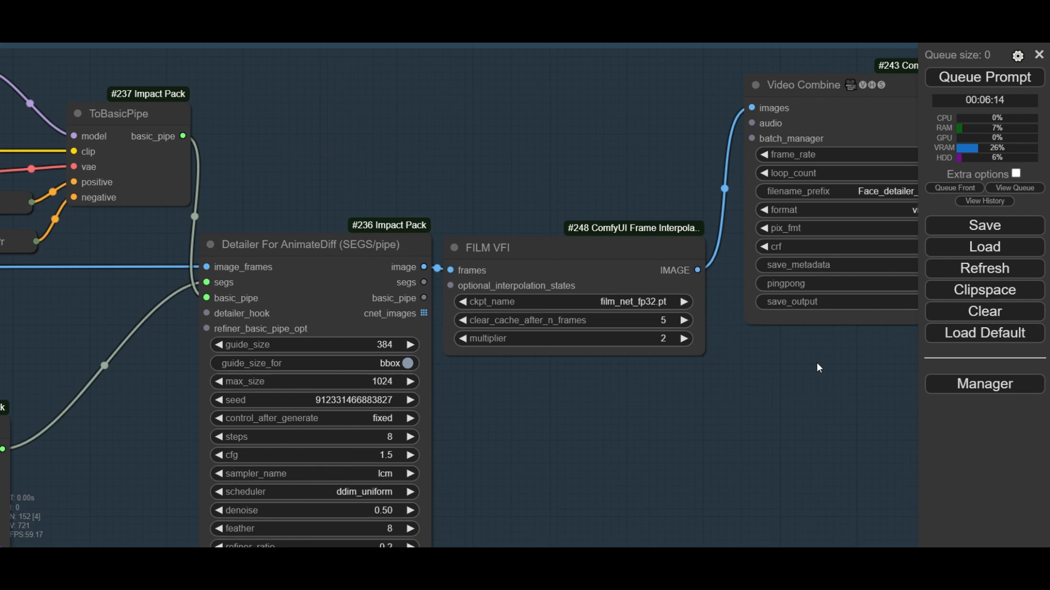
{"action": "left_click_drag", "start_coordinate": [815, 362], "coordinate": [532, 403]}
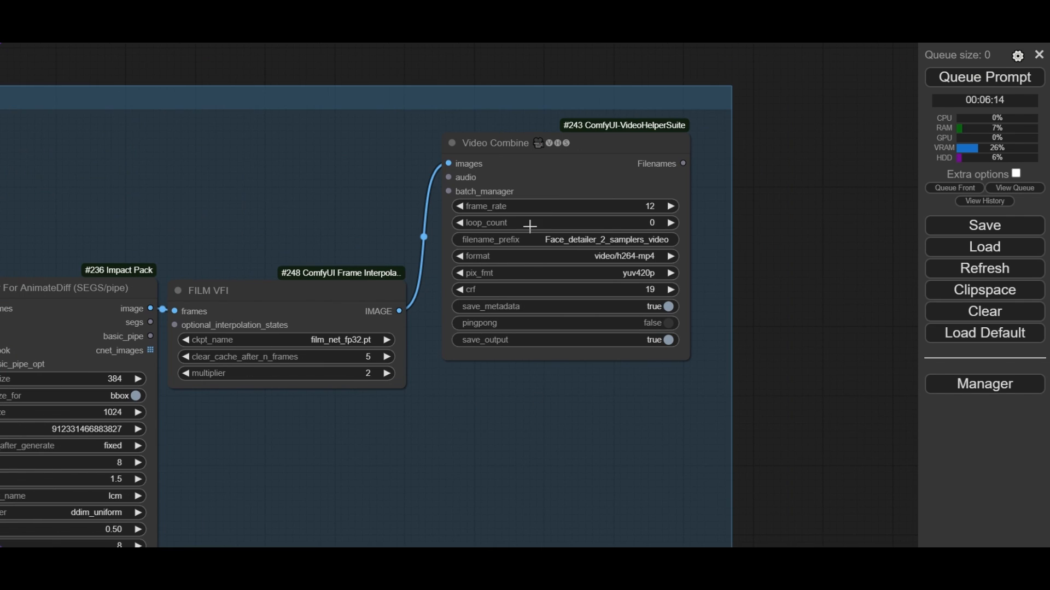
{"action": "left_click", "coordinate": [500, 145]}
{"action": "scroll", "coordinate": [678, 258], "scroll_direction": "up", "scroll_amount": 3}
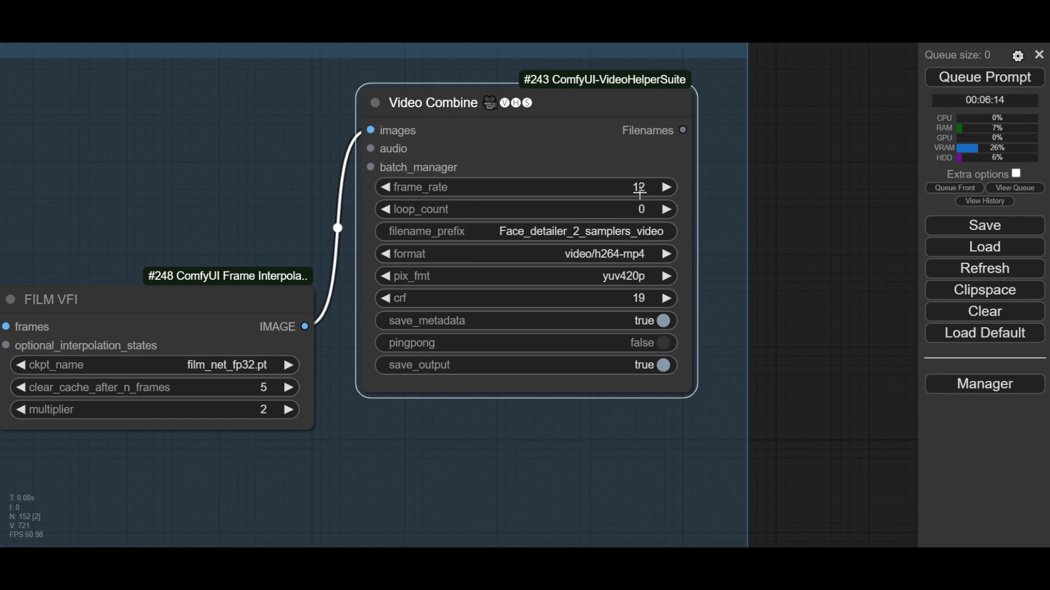
{"action": "left_click", "coordinate": [641, 189]}
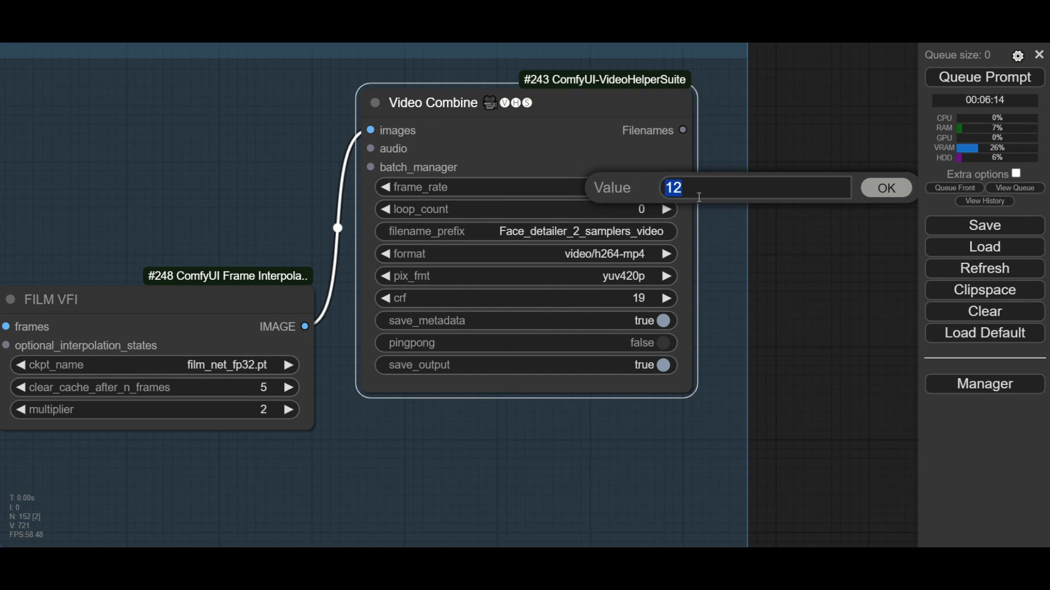
{"action": "type", "text": "25"}
{"action": "key", "text": "Return"}
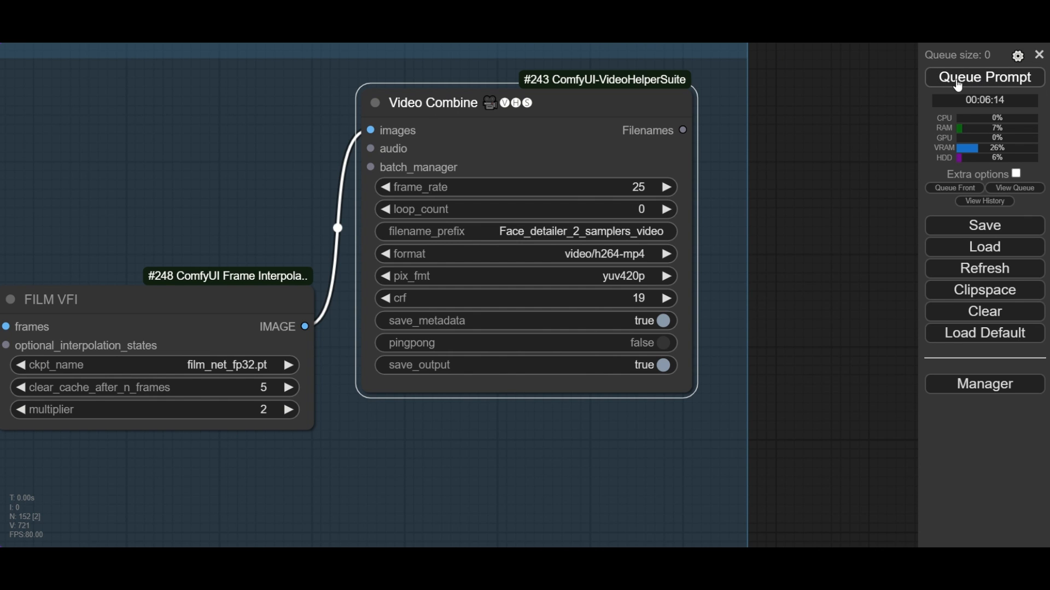
- Queue the prompt to render the face-detailed video
{"action": "left_click", "coordinate": [979, 83]}
{"action": "scroll", "coordinate": [823, 131], "scroll_direction": "down", "scroll_amount": 2}
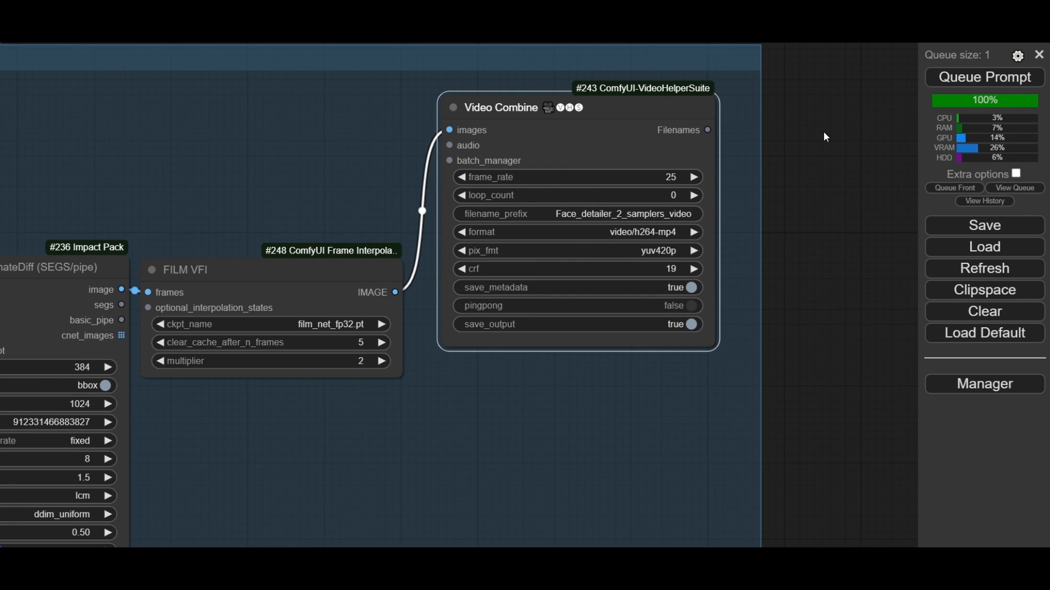
{"action": "scroll", "coordinate": [826, 136], "scroll_direction": "down", "scroll_amount": 5}
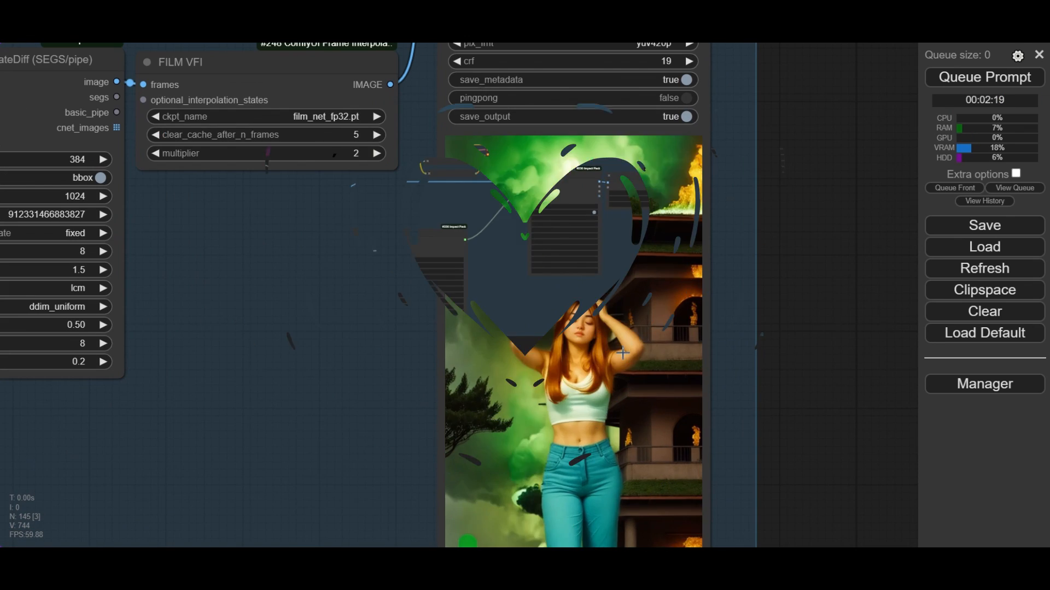
- Examine the face and figure in the rendered Face Detailer video preview at close range and in full
{"action": "scroll", "coordinate": [610, 345], "scroll_direction": "down", "scroll_amount": 3}
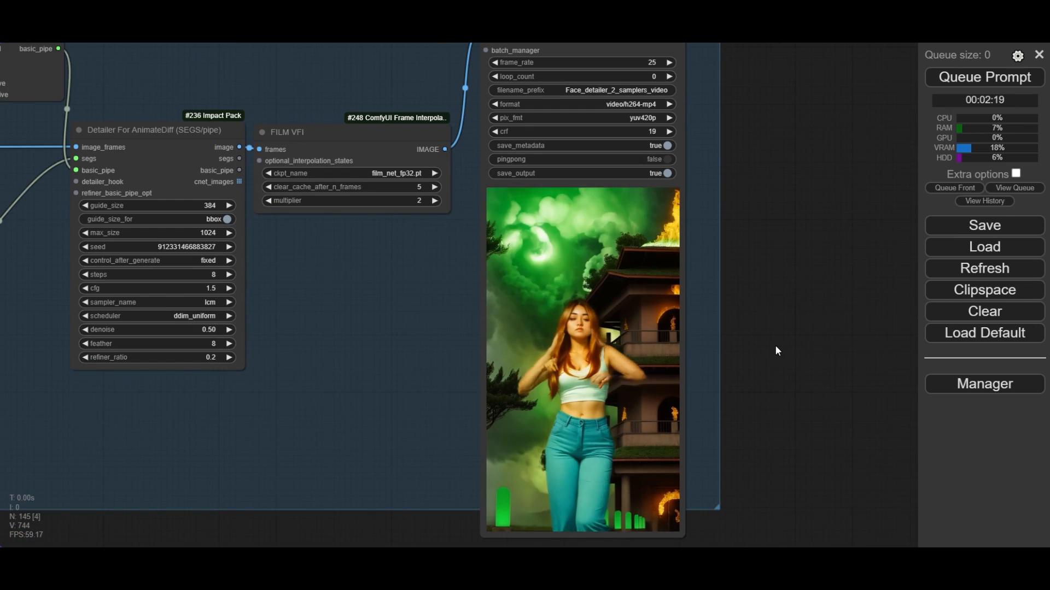
{"action": "left_click_drag", "start_coordinate": [785, 347], "coordinate": [713, 303]}
{"action": "scroll", "coordinate": [560, 303], "scroll_direction": "up", "scroll_amount": 3}
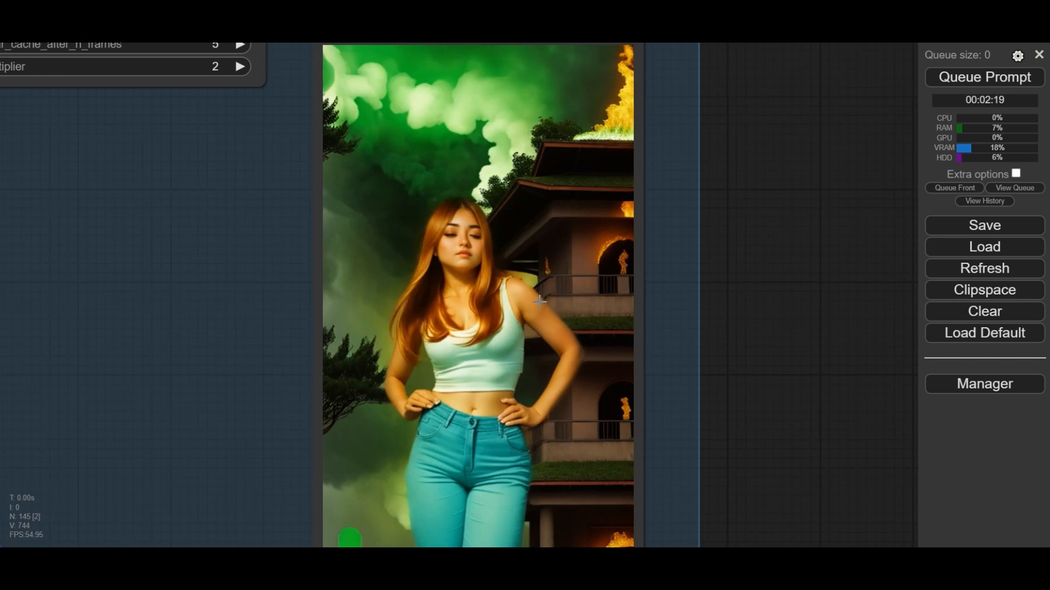
{"action": "scroll", "coordinate": [497, 251], "scroll_direction": "up", "scroll_amount": 4}
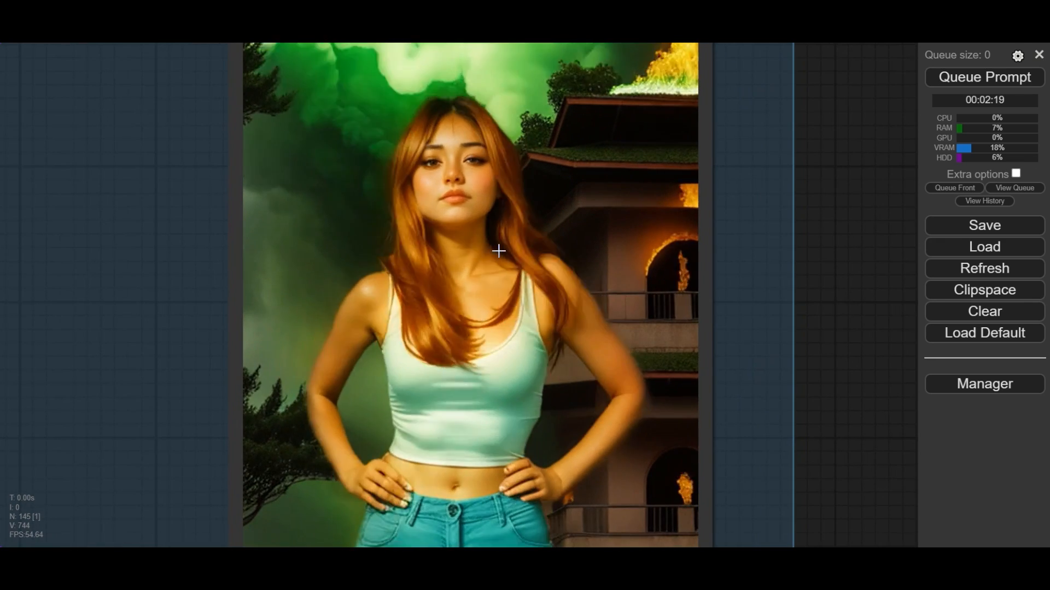
{"action": "scroll", "coordinate": [506, 261], "scroll_direction": "down", "scroll_amount": 6}
{"action": "scroll", "coordinate": [508, 265], "scroll_direction": "down", "scroll_amount": 8}
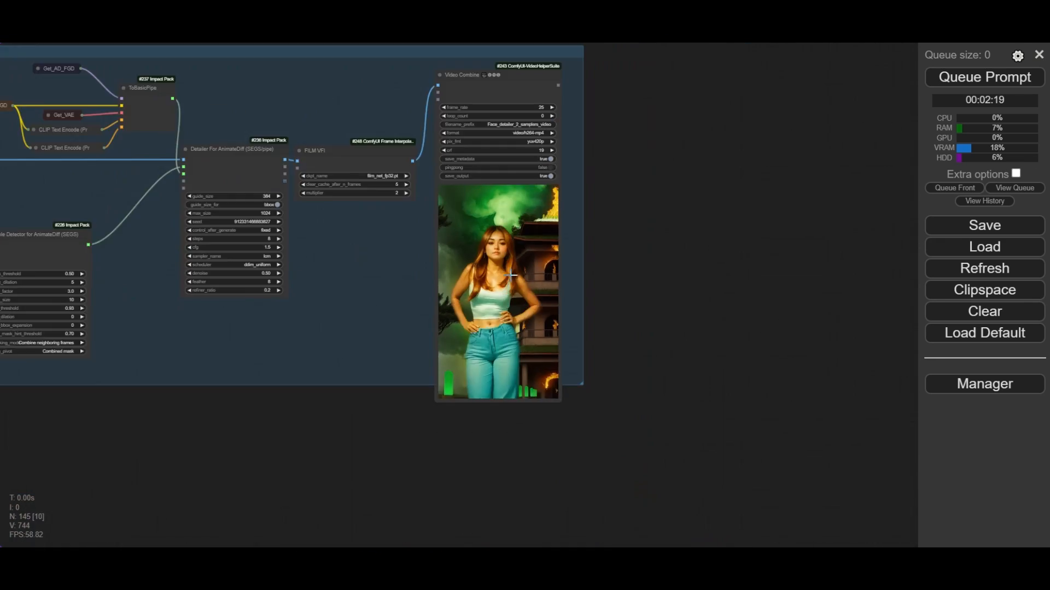
- Set the Primitive value feeding frame_load_cap of the Load Video node to 0
{"action": "left_click_drag", "start_coordinate": [326, 335], "coordinate": [530, 370]}
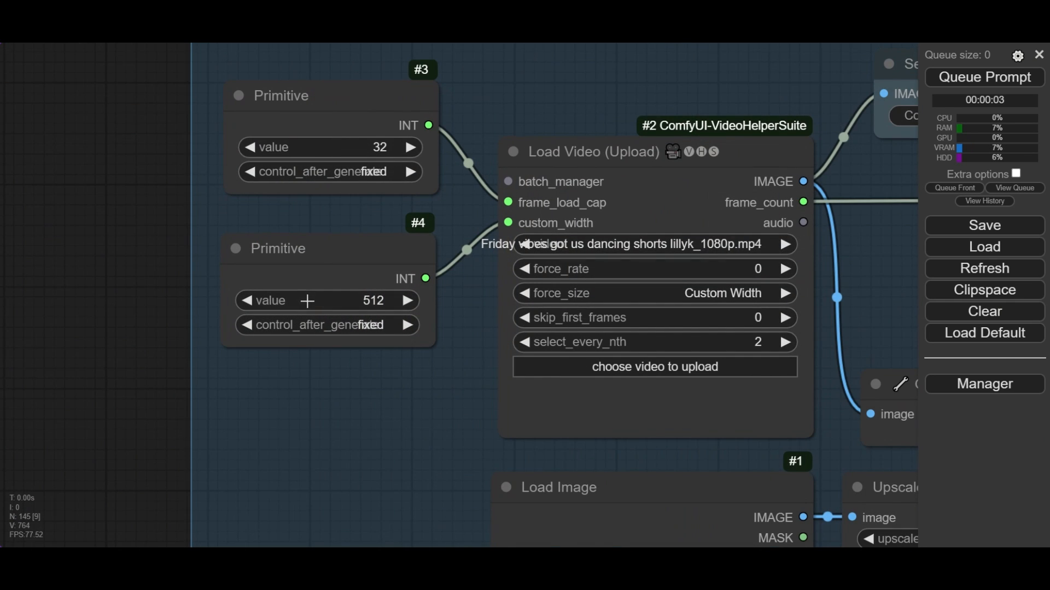
{"action": "scroll", "coordinate": [315, 257], "scroll_direction": "up", "scroll_amount": 1}
{"action": "left_click", "coordinate": [385, 137]}
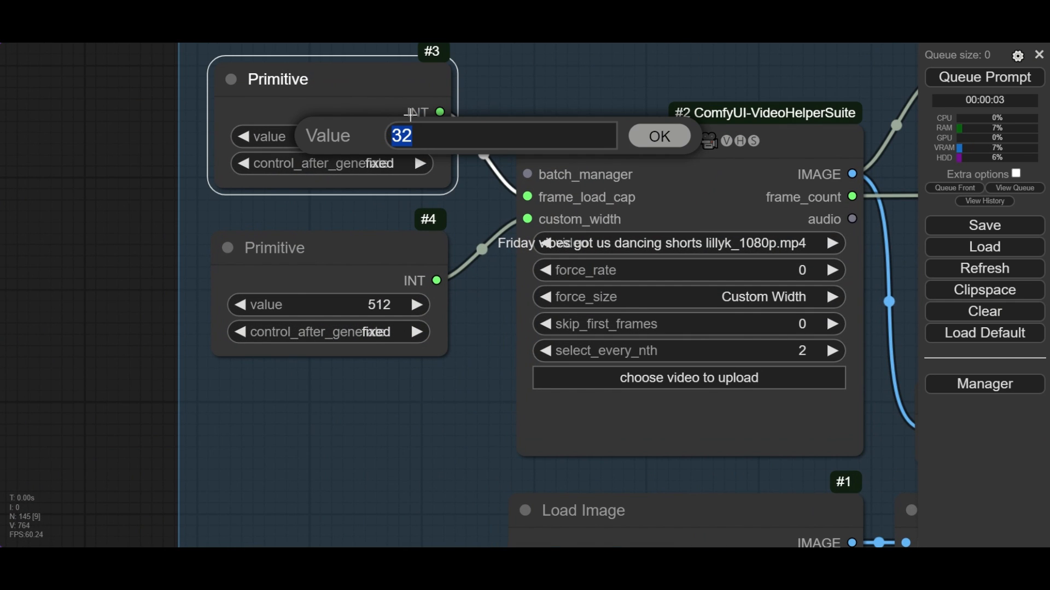
{"action": "type", "text": "0"}
{"action": "key", "text": "Return"}
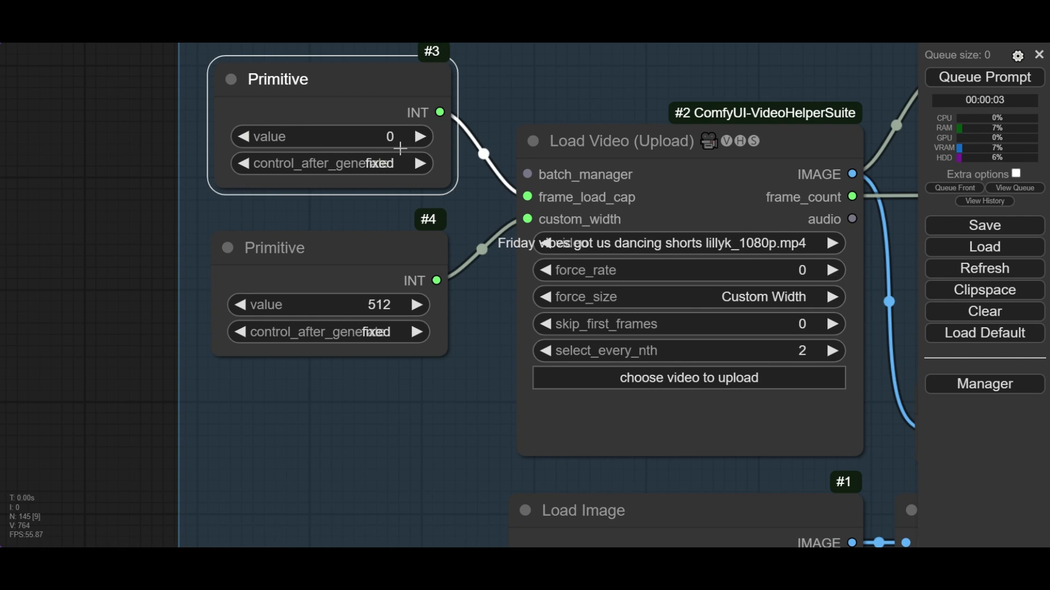
{"action": "scroll", "coordinate": [400, 149], "scroll_direction": "up", "scroll_amount": 4}
{"action": "scroll", "coordinate": [407, 157], "scroll_direction": "down", "scroll_amount": 10}
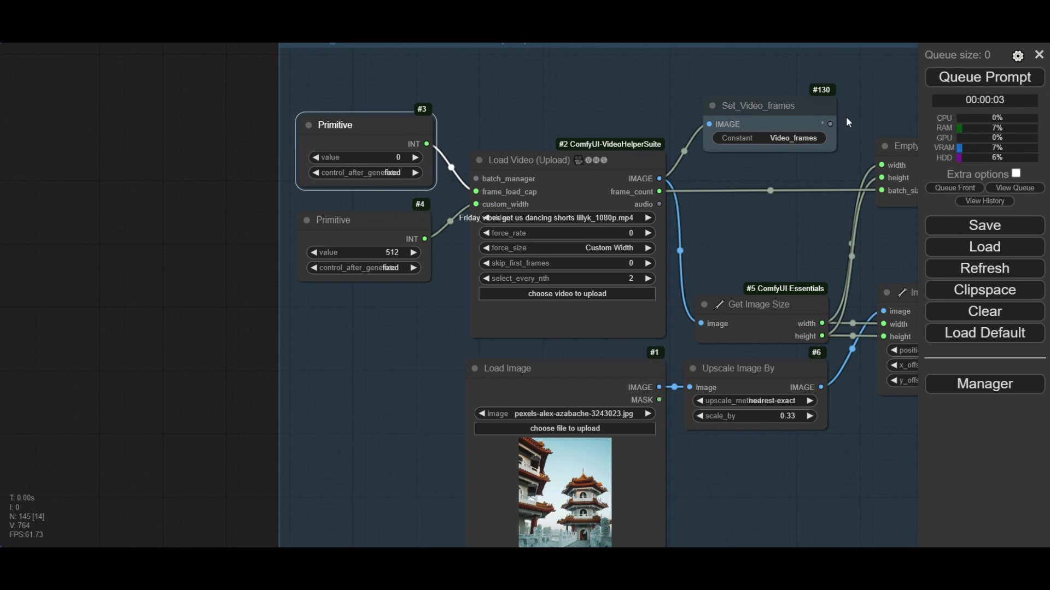
- Queue the full-length video render and review the Background and video frames preparation group
{"action": "scroll", "coordinate": [575, 113], "scroll_direction": "down", "scroll_amount": 2}
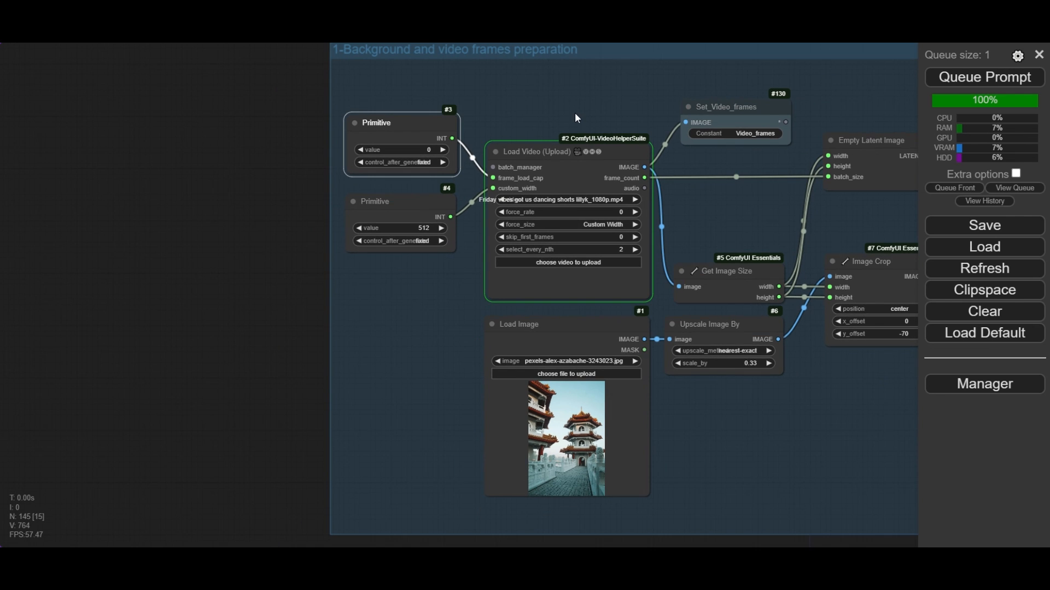
{"action": "left_click_drag", "start_coordinate": [575, 112], "coordinate": [381, 99]}
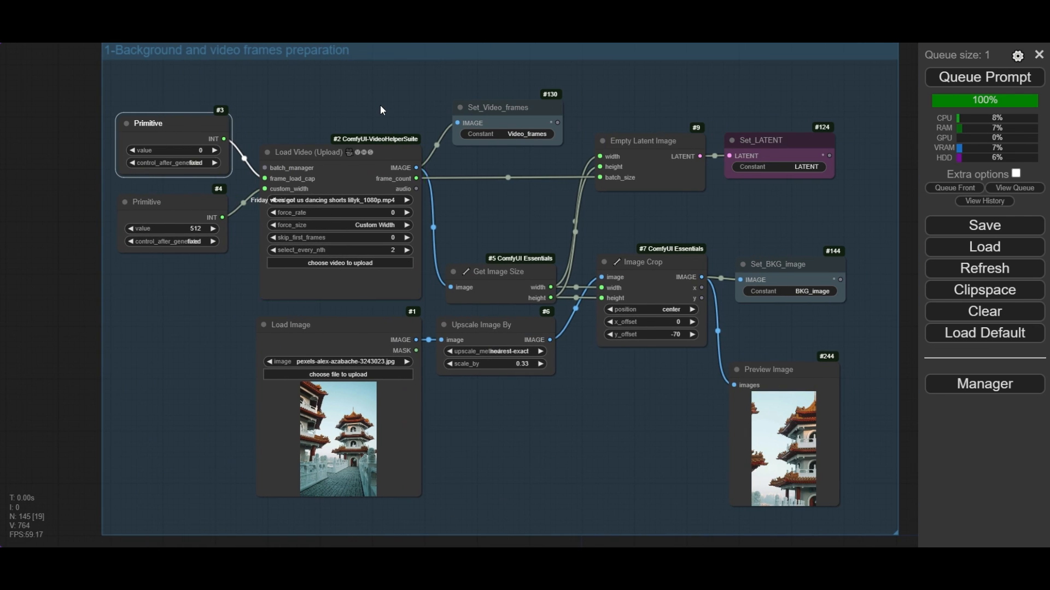
{"action": "scroll", "coordinate": [380, 105], "scroll_direction": "down", "scroll_amount": 1}
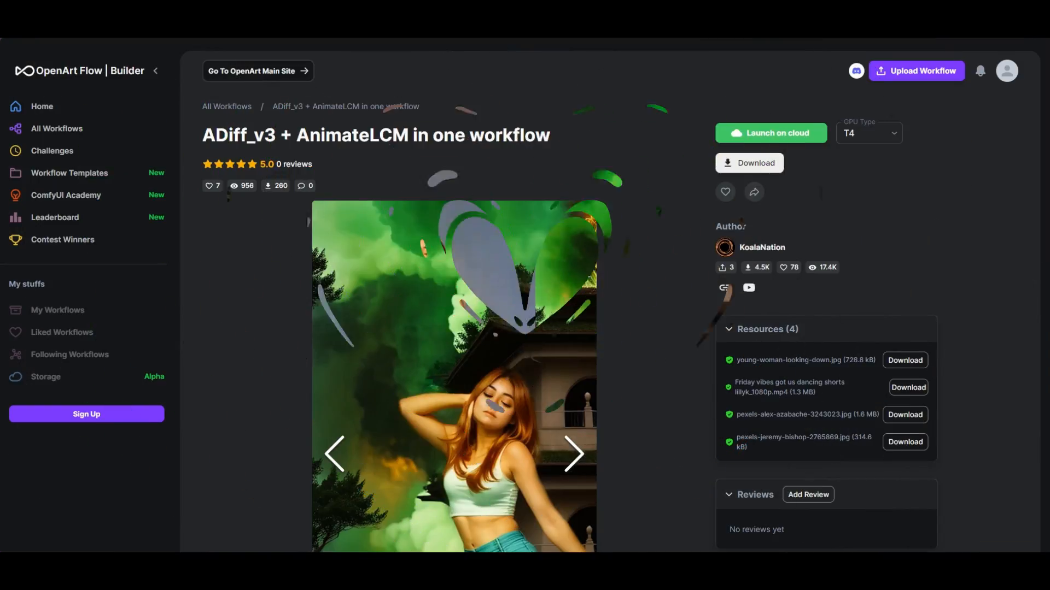
- Switch to the OpenArt page of "ADiff_v3 + AnimateLCM in one workflow" and launch it on the cloud with the T4 GPU
{"action": "key", "text": "F5"}
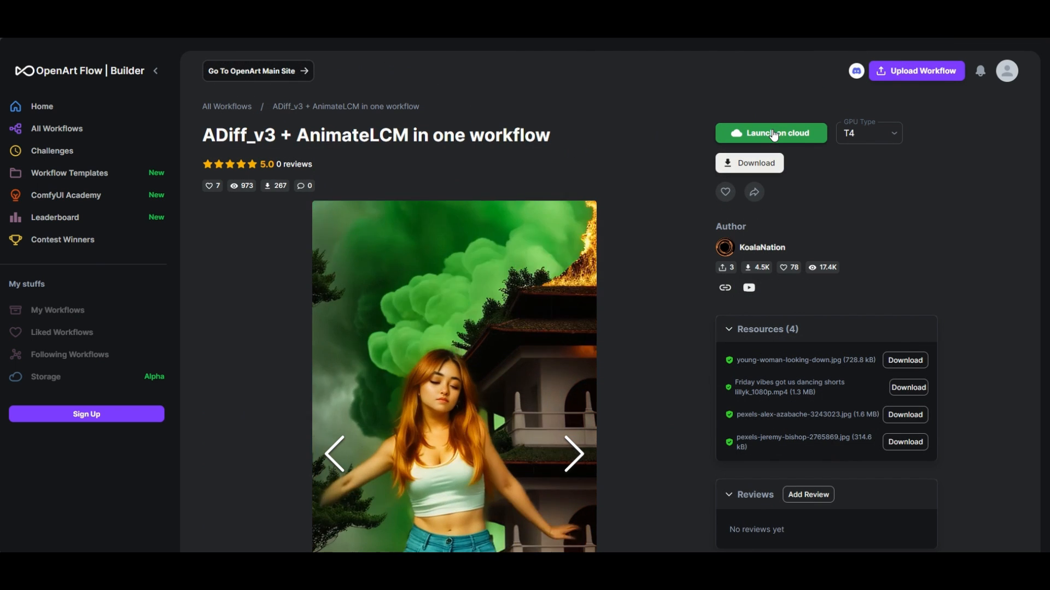
{"action": "left_click", "coordinate": [773, 136]}
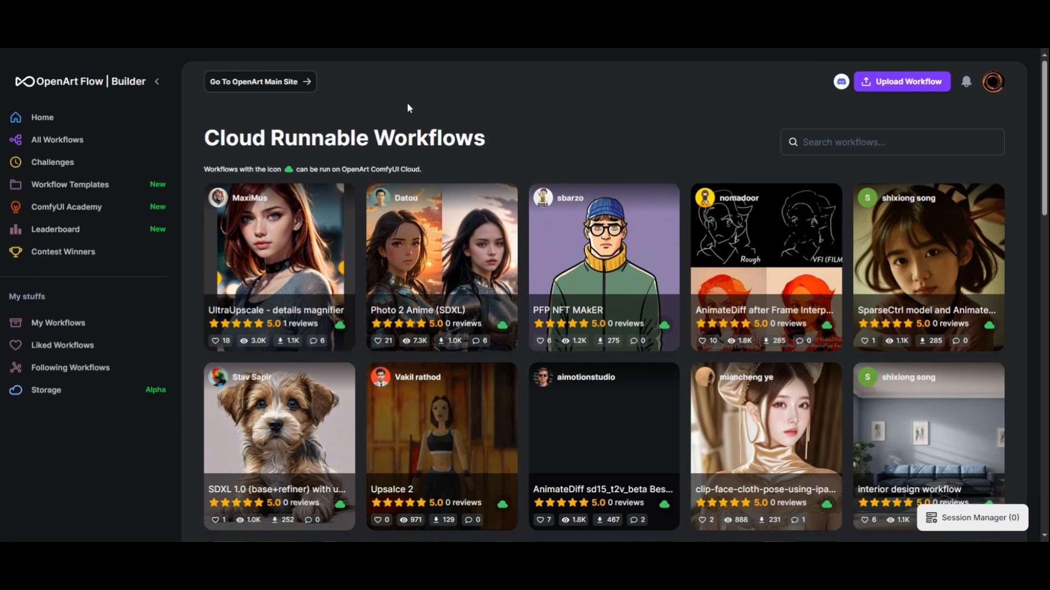
- Browse the Cloud Runnable Workflows and open the ADiff_v3 + AnimateLCM workflow by KoalaNation
{"action": "scroll", "coordinate": [429, 126], "scroll_direction": "down", "scroll_amount": 5}
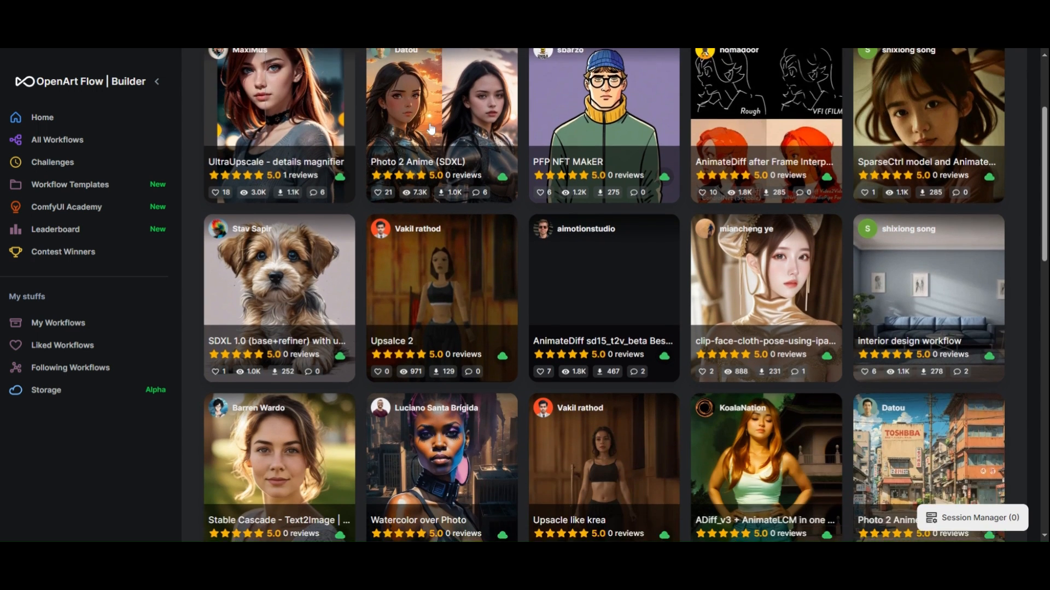
{"action": "scroll", "coordinate": [433, 133], "scroll_direction": "down", "scroll_amount": 1}
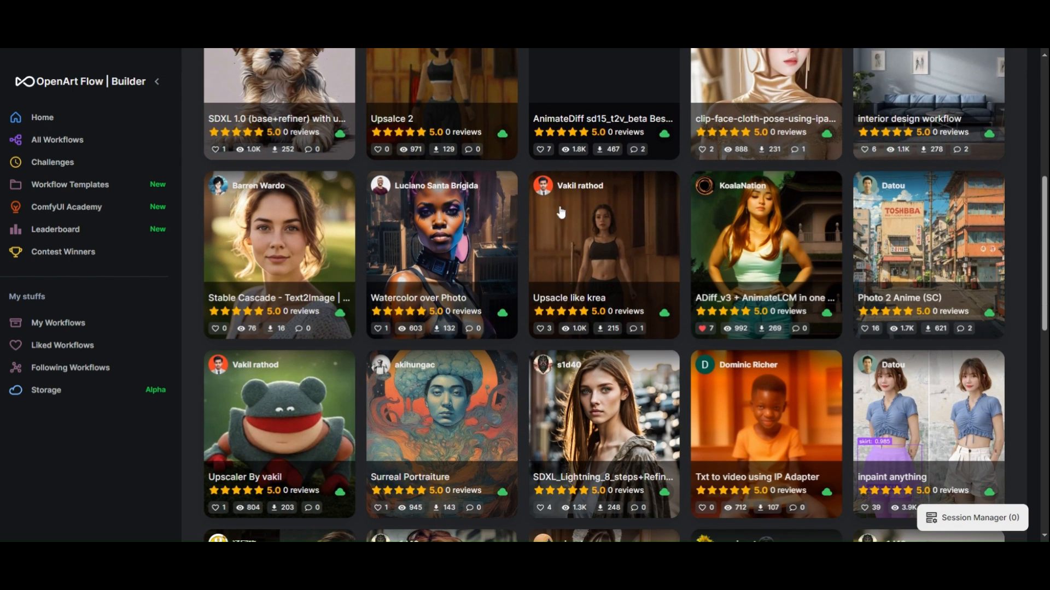
{"action": "left_click", "coordinate": [744, 229]}
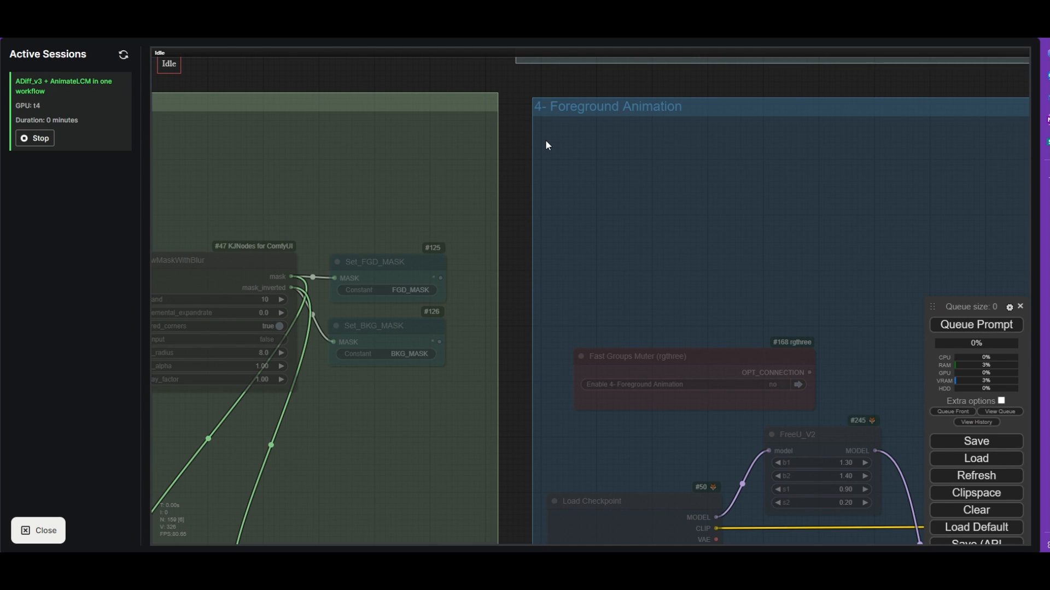
- Examine the cloud session's workflow layout, its general notes and the Fast Groups Muter node listing all groups
{"action": "scroll", "coordinate": [513, 118], "scroll_direction": "down", "scroll_amount": 6}
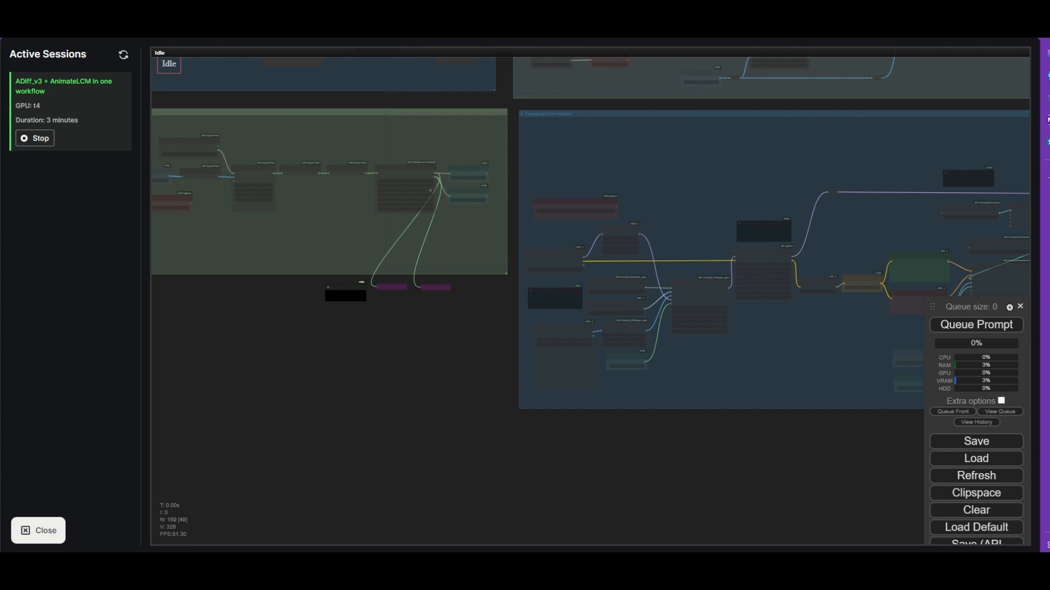
{"action": "scroll", "coordinate": [385, 363], "scroll_direction": "down", "scroll_amount": 1}
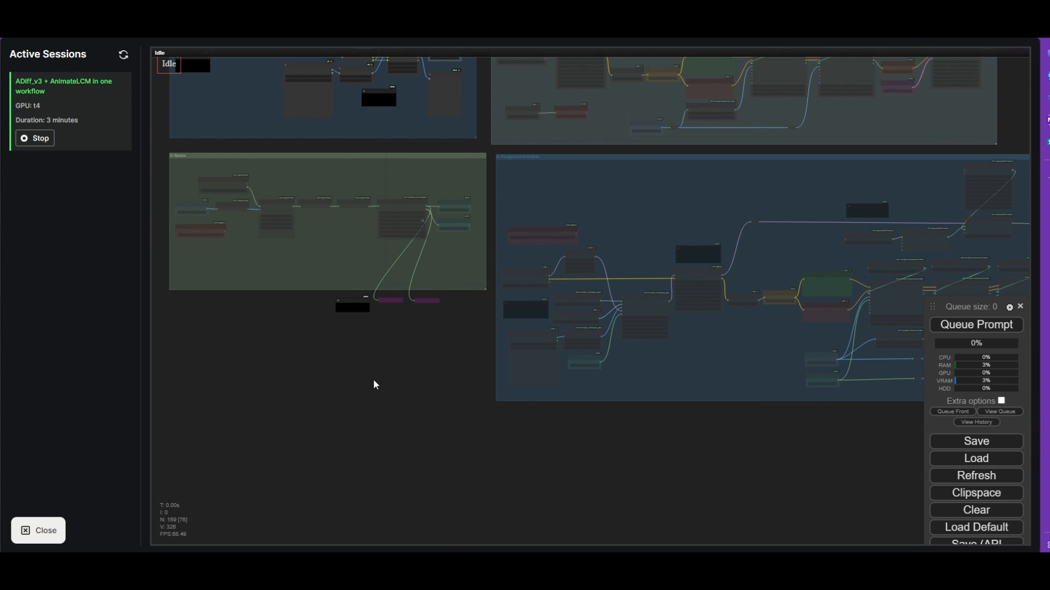
{"action": "left_click_drag", "start_coordinate": [373, 379], "coordinate": [584, 454]}
{"action": "left_click_drag", "start_coordinate": [398, 223], "coordinate": [362, 283]}
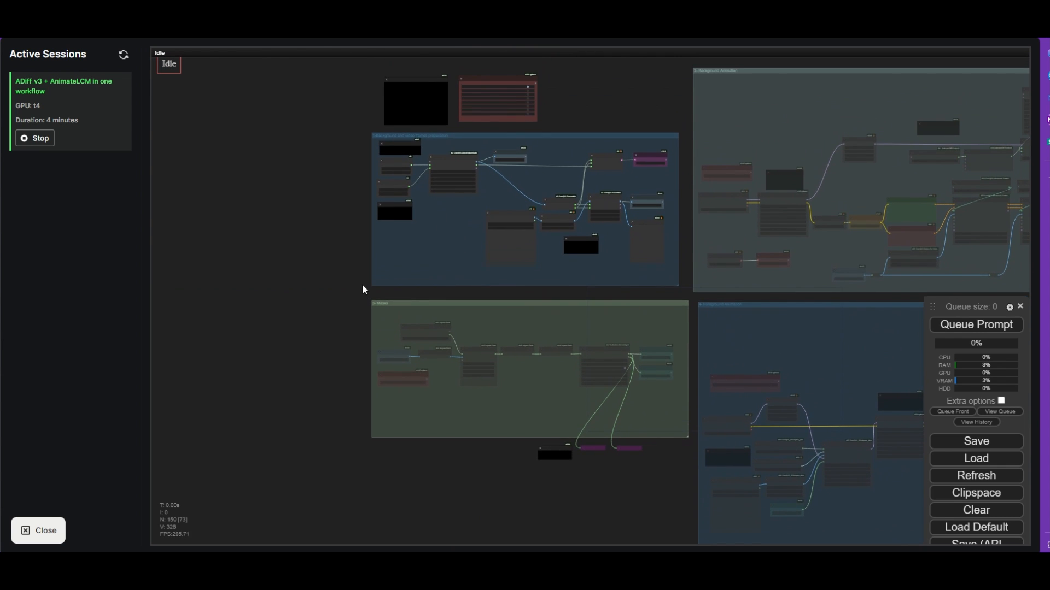
{"action": "left_click_drag", "start_coordinate": [335, 232], "coordinate": [316, 316]}
{"action": "scroll", "coordinate": [375, 210], "scroll_direction": "up", "scroll_amount": 1}
{"action": "scroll", "coordinate": [376, 213], "scroll_direction": "up", "scroll_amount": 5}
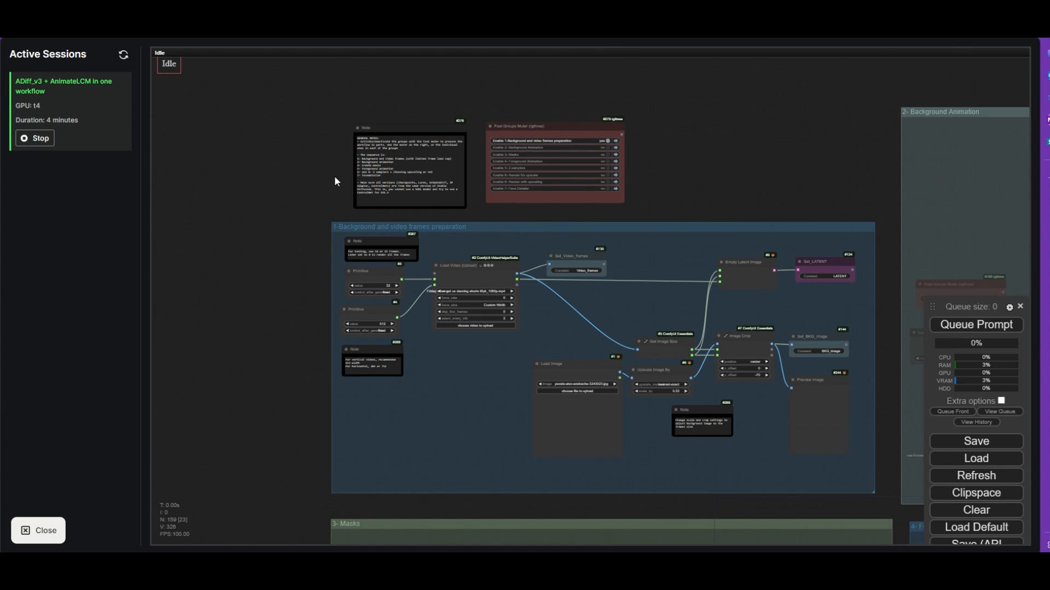
{"action": "left_click_drag", "start_coordinate": [335, 182], "coordinate": [300, 216]}
{"action": "scroll", "coordinate": [617, 176], "scroll_direction": "up", "scroll_amount": 9}
{"action": "scroll", "coordinate": [620, 182], "scroll_direction": "down", "scroll_amount": 1}
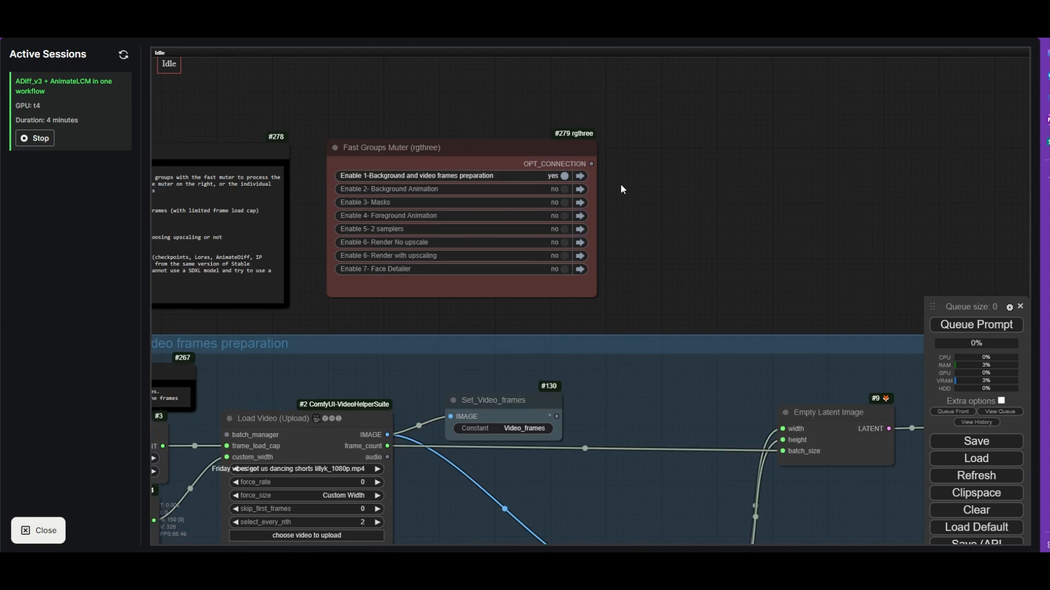
- Examine the nodes and notes in the cloud workflow's Background and video frames preparation group
{"action": "scroll", "coordinate": [624, 189], "scroll_direction": "down", "scroll_amount": 5}
{"action": "left_click_drag", "start_coordinate": [652, 211], "coordinate": [605, 98]}
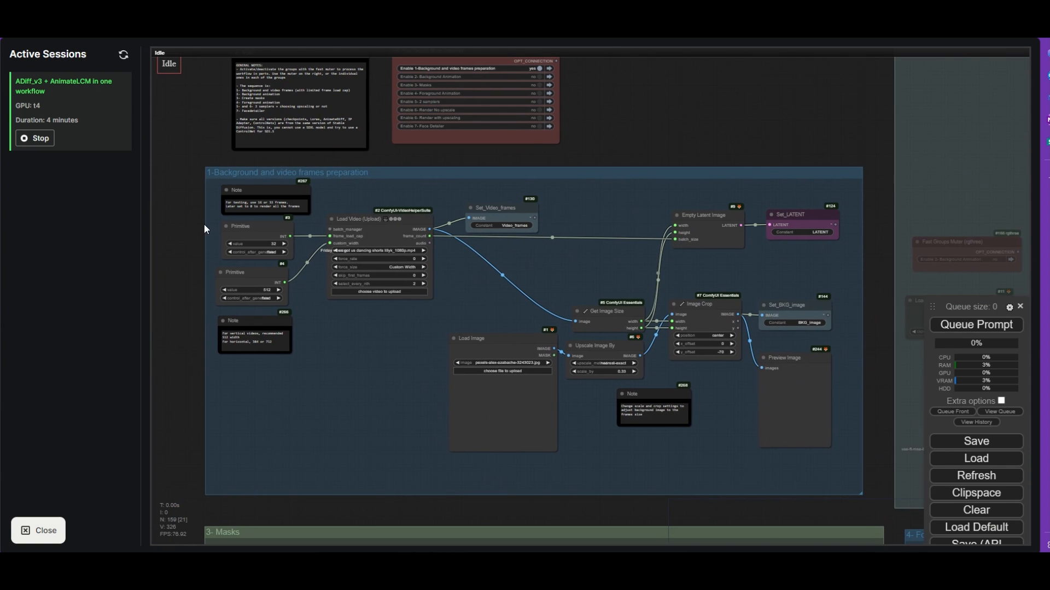
{"action": "scroll", "coordinate": [254, 240], "scroll_direction": "up", "scroll_amount": 5}
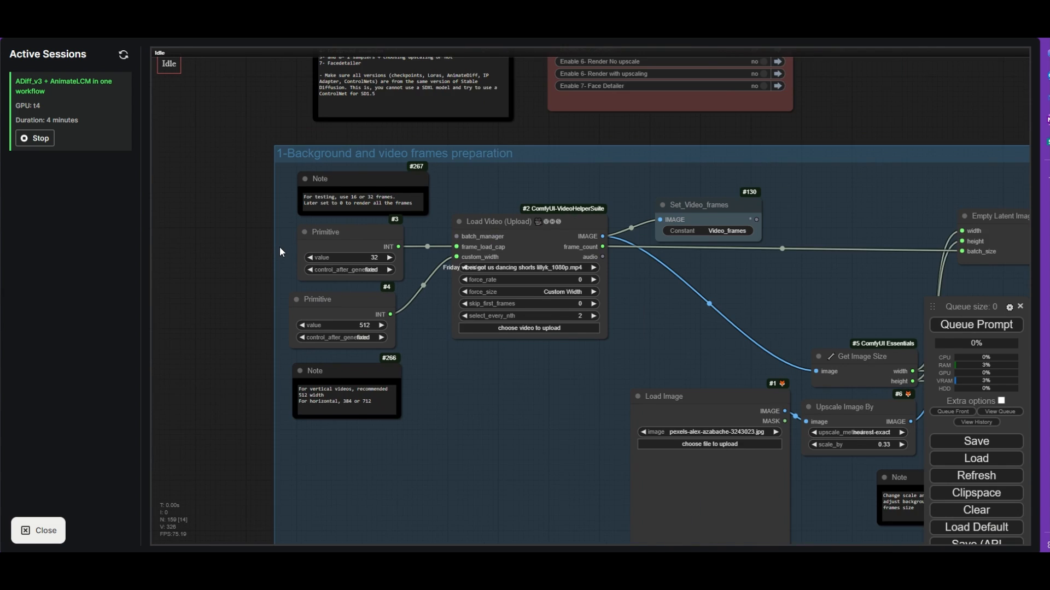
{"action": "scroll", "coordinate": [279, 248], "scroll_direction": "down", "scroll_amount": 1}
{"action": "left_click_drag", "start_coordinate": [552, 137], "coordinate": [482, 119]}
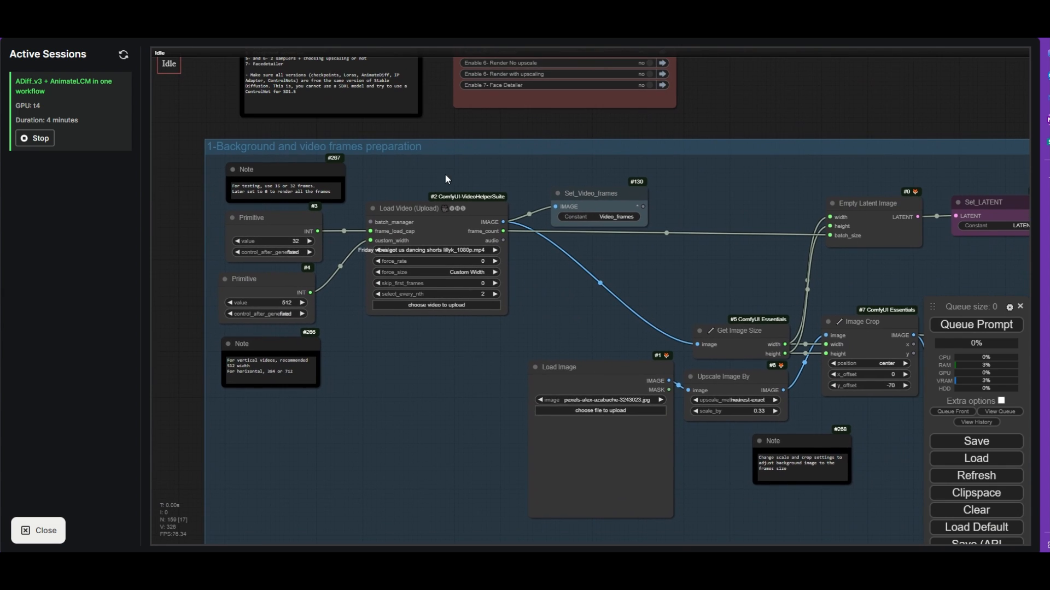
{"action": "scroll", "coordinate": [436, 193], "scroll_direction": "up", "scroll_amount": 2}
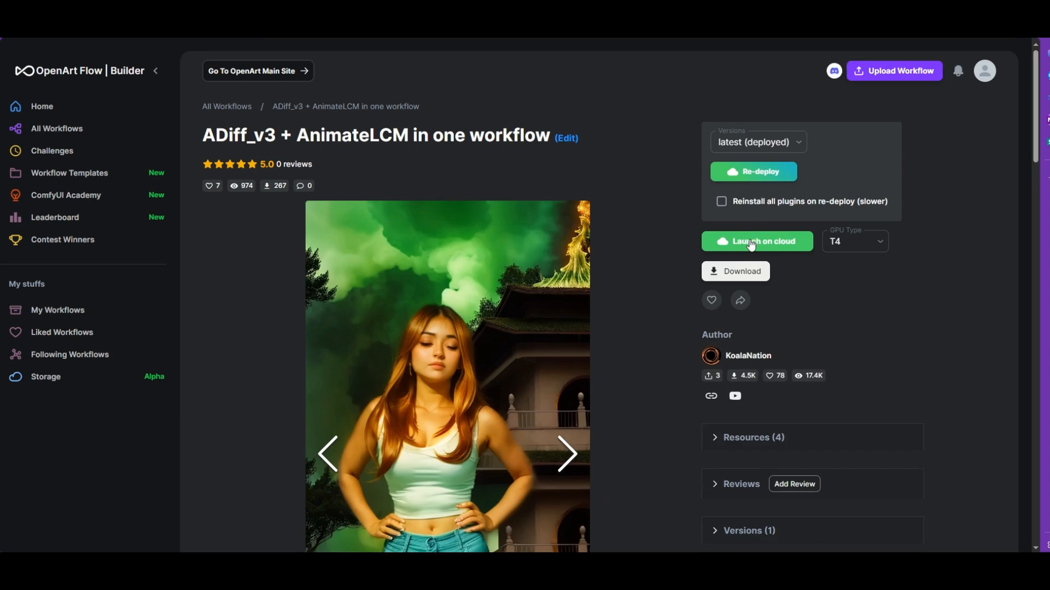
- Download the Friday vibes dancing video and the sample images from the OpenArt workflow's resources
{"action": "scroll", "coordinate": [749, 238], "scroll_direction": "down", "scroll_amount": 4}
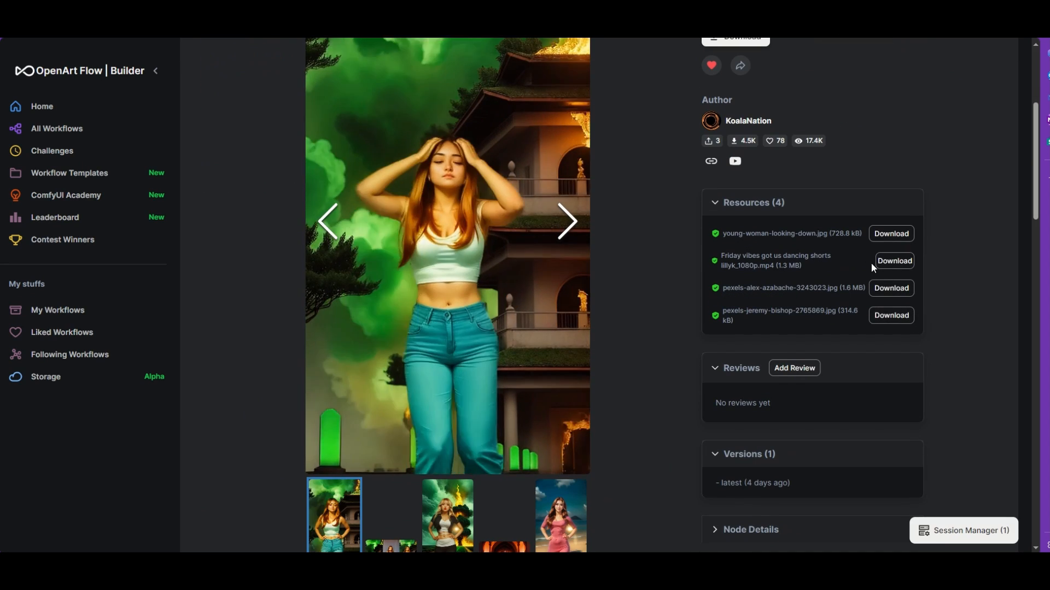
{"action": "left_click", "coordinate": [891, 262]}
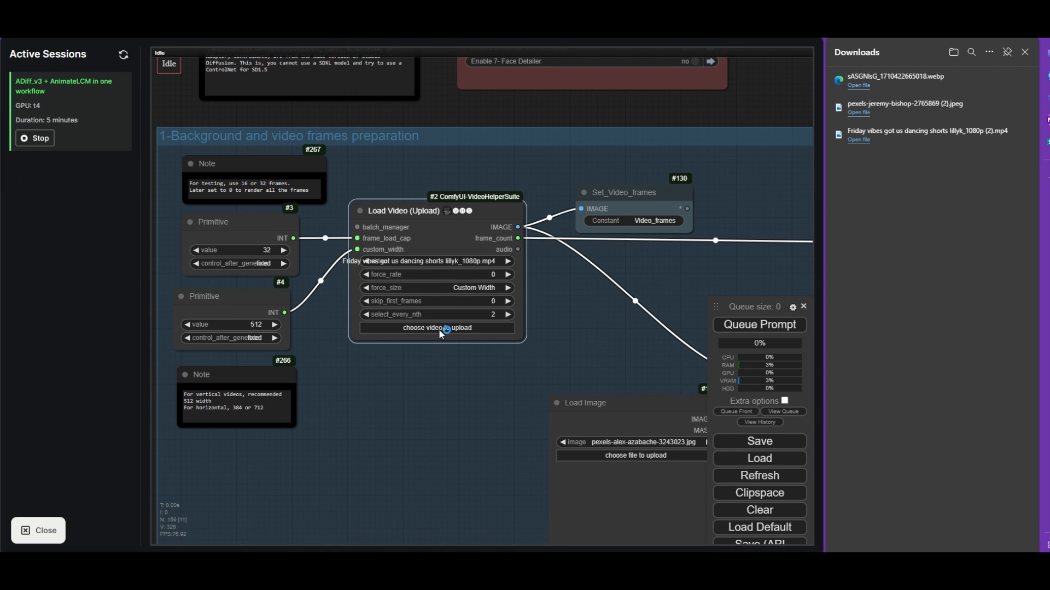
- Upload the video "Friday vibes got us dancing shorts lillyk_1080p (2)" to the Load Video node
{"action": "left_click", "coordinate": [440, 330]}
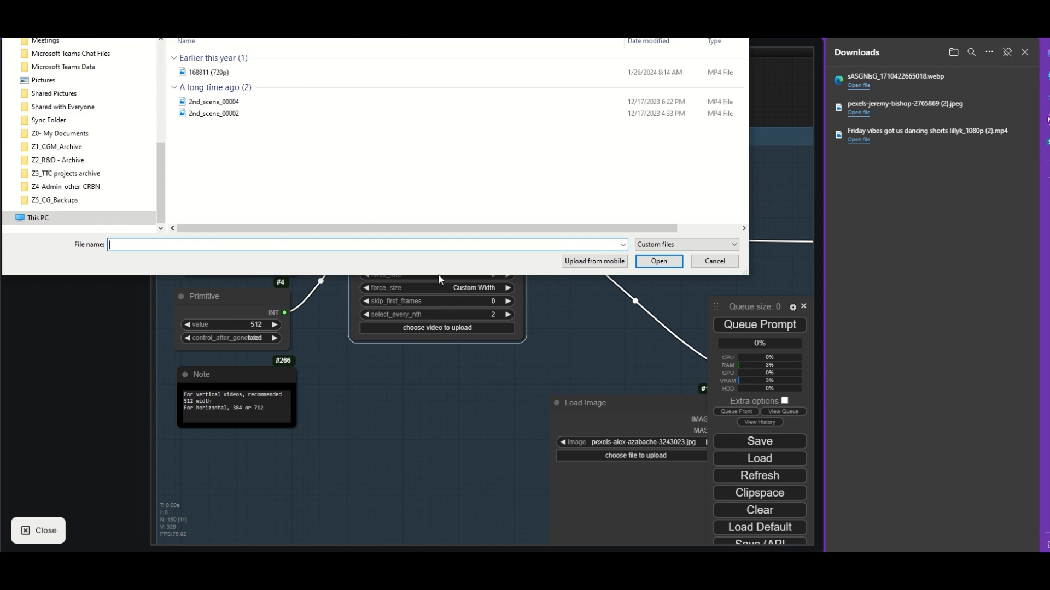
{"action": "left_click", "coordinate": [532, 72]}
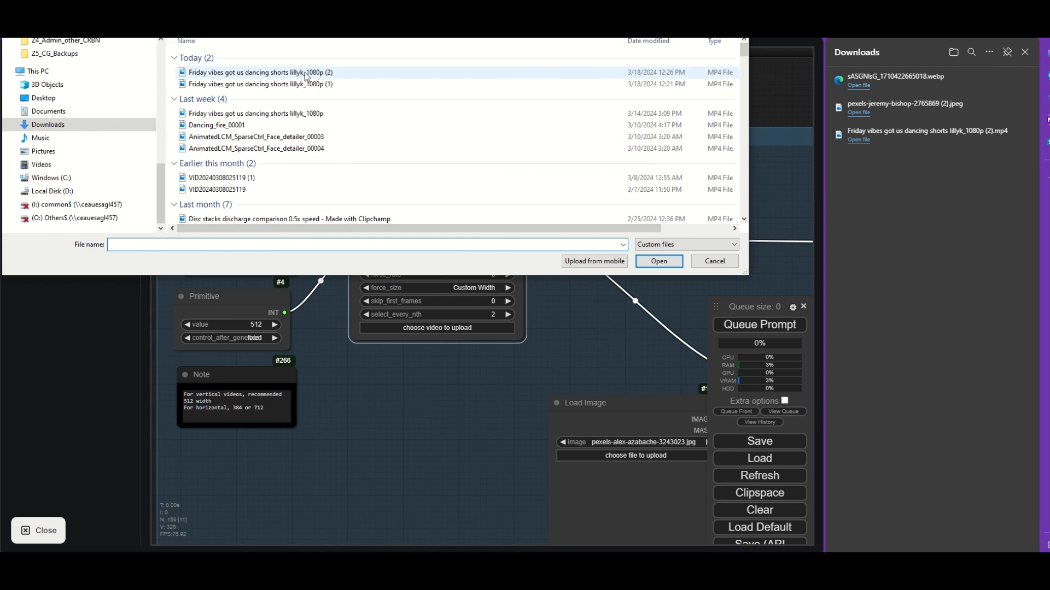
{"action": "left_click", "coordinate": [656, 261]}
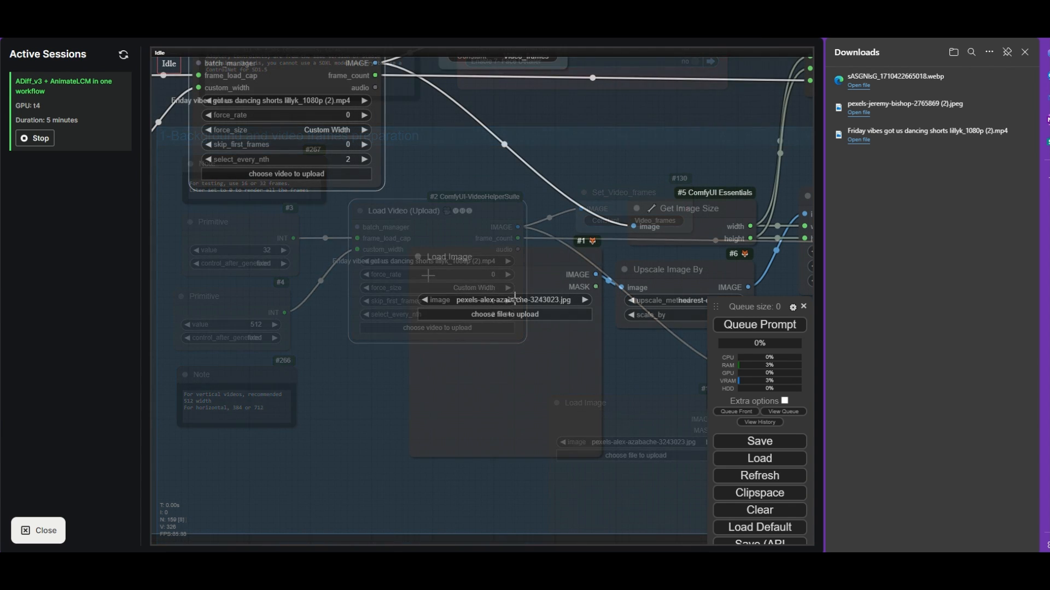
{"action": "left_click", "coordinate": [502, 314]}
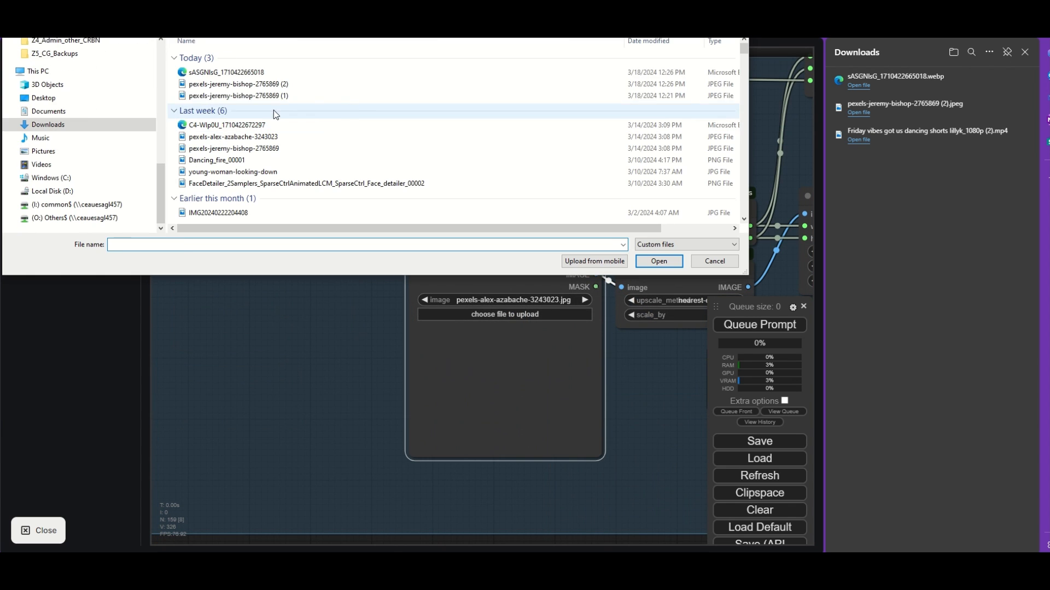
{"action": "left_click", "coordinate": [295, 73]}
{"action": "left_click", "coordinate": [660, 261]}
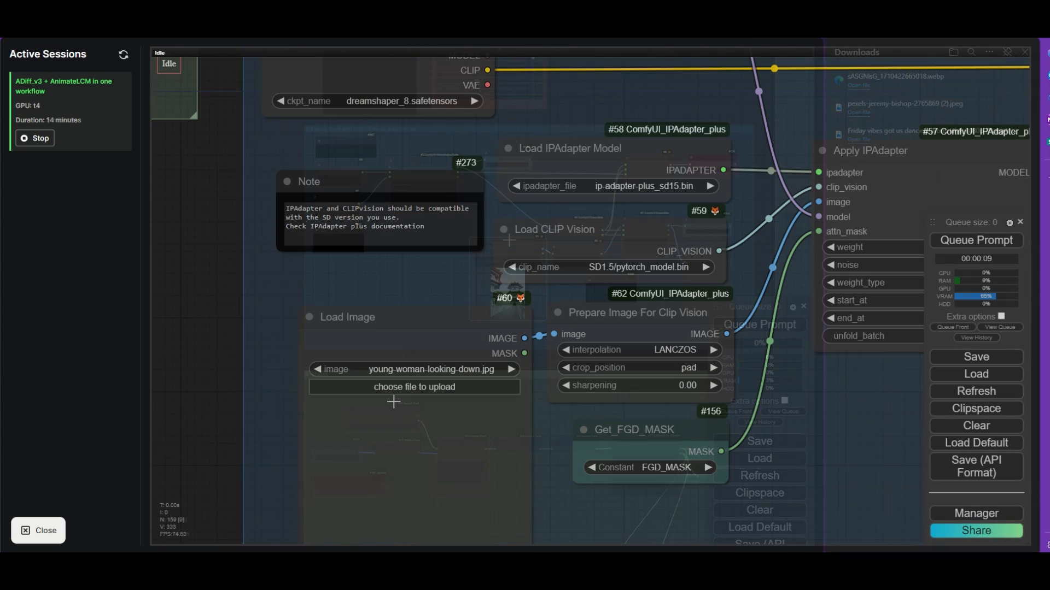
{"action": "left_click", "coordinate": [415, 386]}
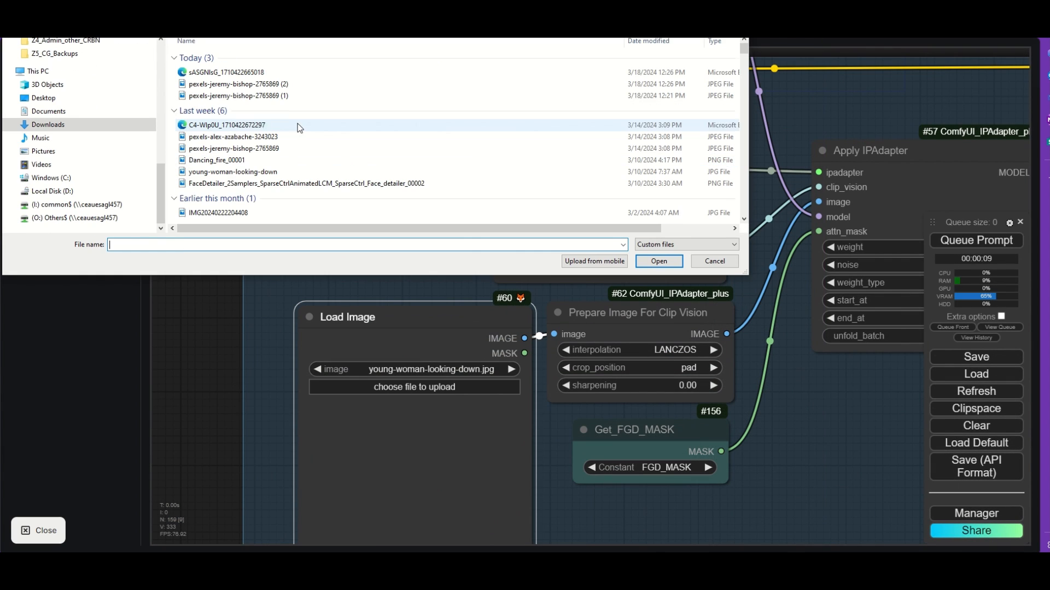
{"action": "left_click", "coordinate": [252, 124]}
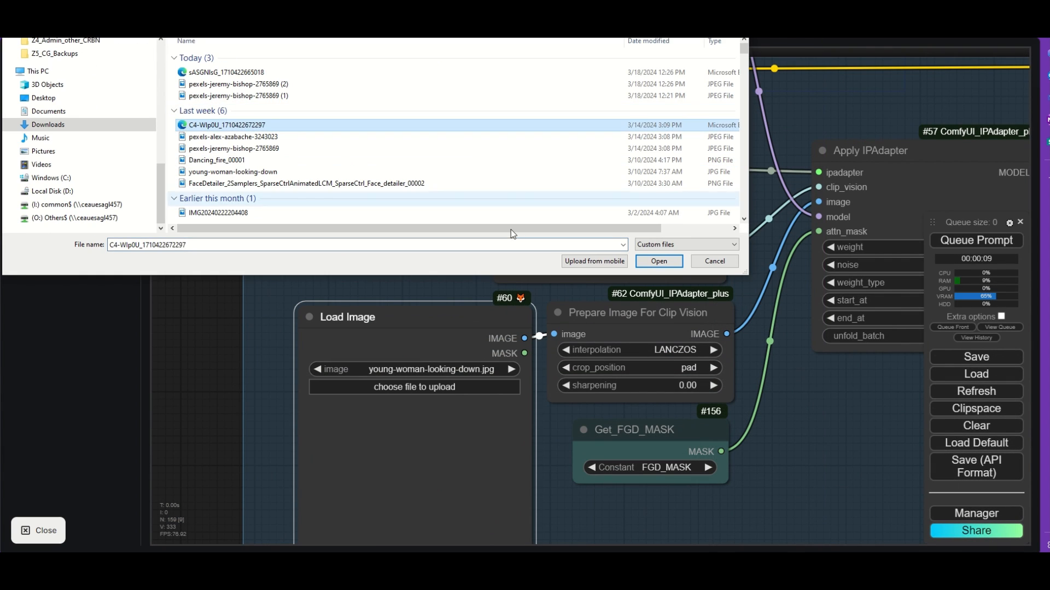
{"action": "left_click", "coordinate": [659, 260]}
- Search the checkpoint list of the Background Animation group's Load Checkpoint node for "jug"
{"action": "scroll", "coordinate": [384, 306], "scroll_direction": "down", "scroll_amount": 6}
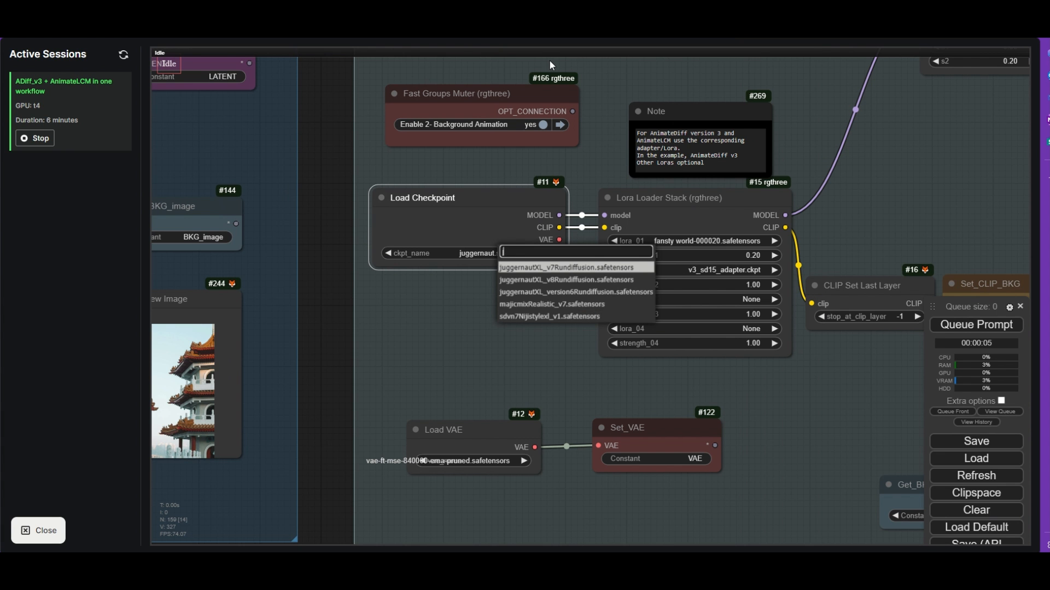
{"action": "key", "text": "BackSpace"}
{"action": "type", "text": "jug"}
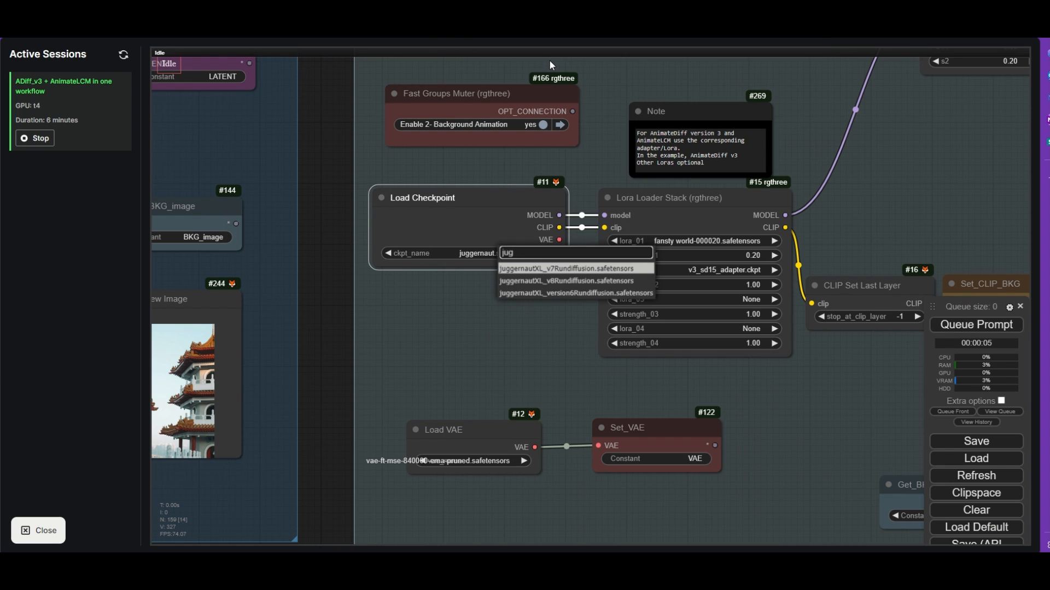
{"action": "key", "text": "BackSpace"}
{"action": "key", "text": "BackSpace"}
{"action": "key", "text": "BackSpace"}
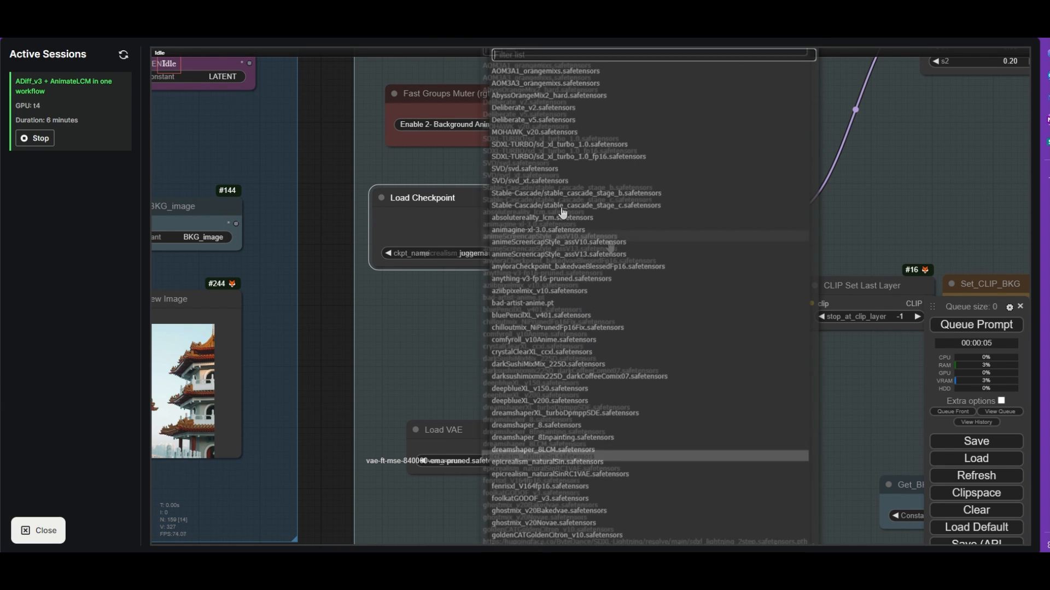
- Set the Background Animation group's Load Checkpoint node to Deliberate_v5.safetensors
{"action": "scroll", "coordinate": [609, 247], "scroll_direction": "down", "scroll_amount": 3}
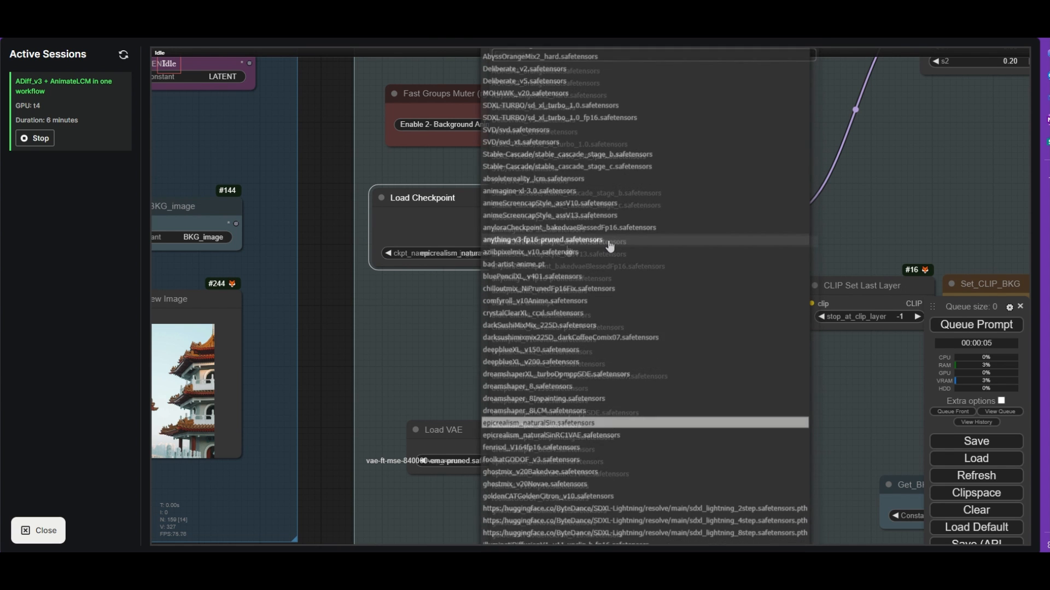
{"action": "scroll", "coordinate": [609, 248], "scroll_direction": "up", "scroll_amount": 5}
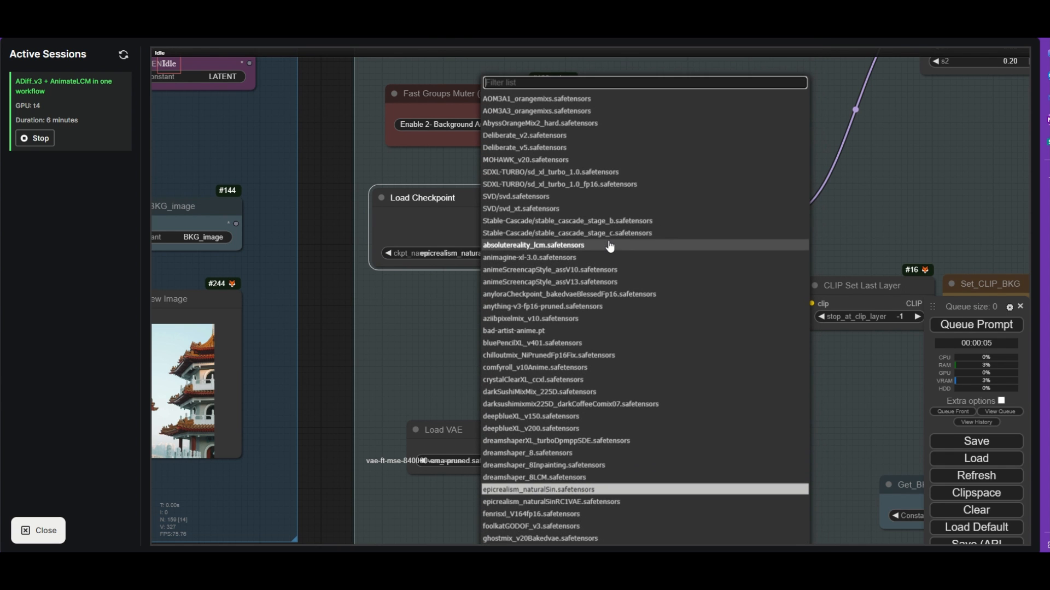
{"action": "left_click", "coordinate": [541, 148]}
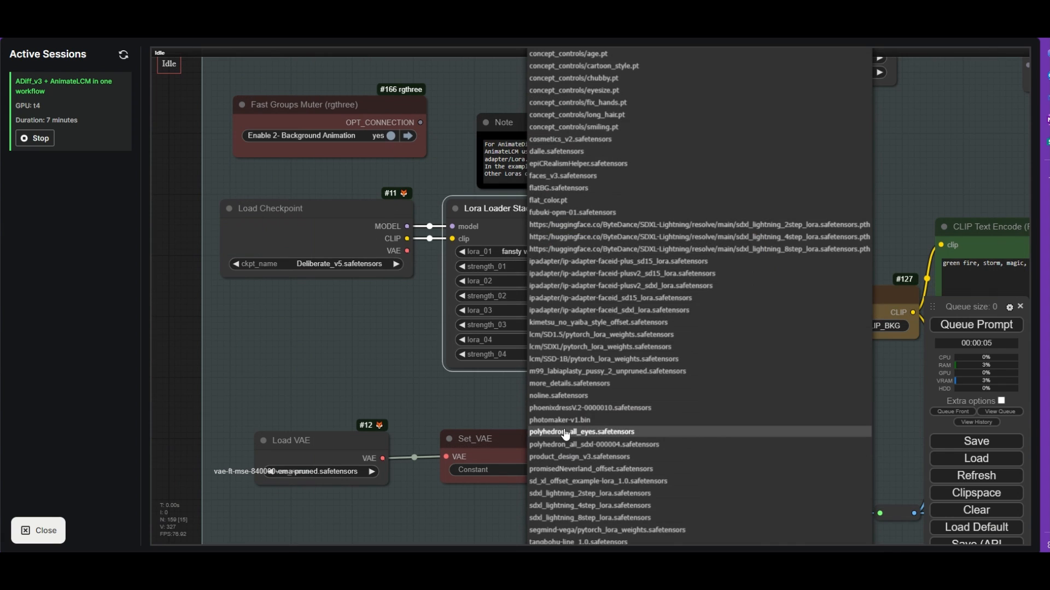
- Set lora_01 of the background Lora Loader Stack to phoenixdressV.2-0000010.safetensors
{"action": "scroll", "coordinate": [566, 435], "scroll_direction": "down", "scroll_amount": 3}
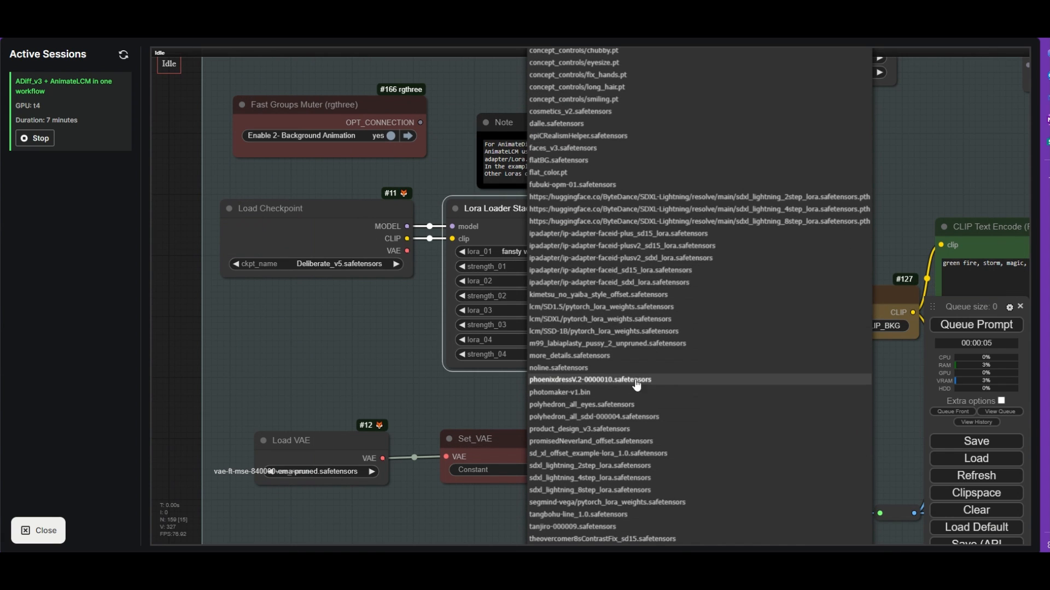
{"action": "left_click", "coordinate": [659, 382]}
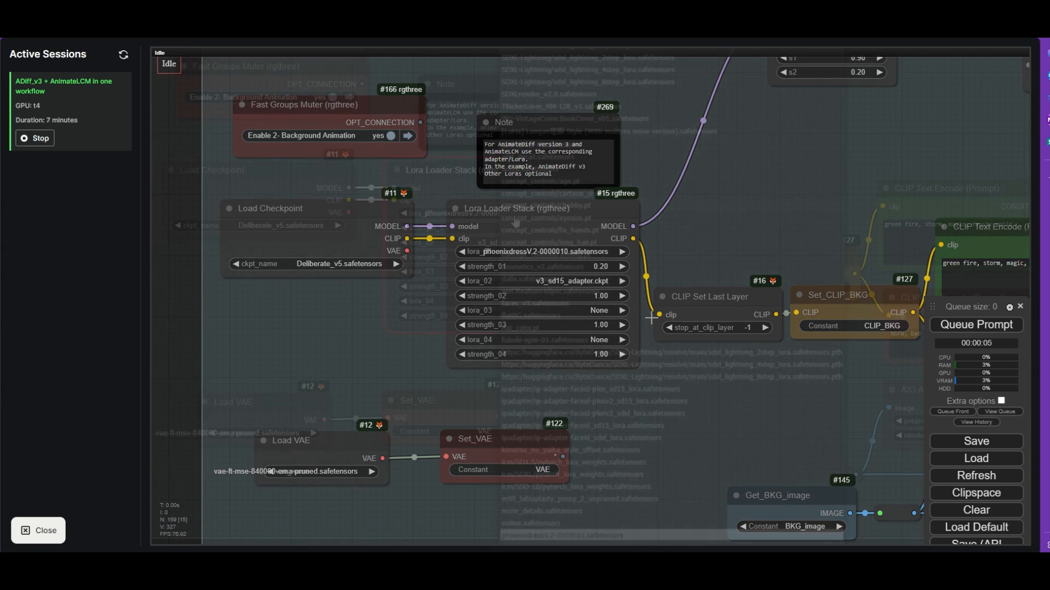
- Set lora_02 of the background Lora Loader Stack to SD1.5/animatediff/v3_sd15_adapter.ckpt
{"action": "left_click", "coordinate": [329, 310]}
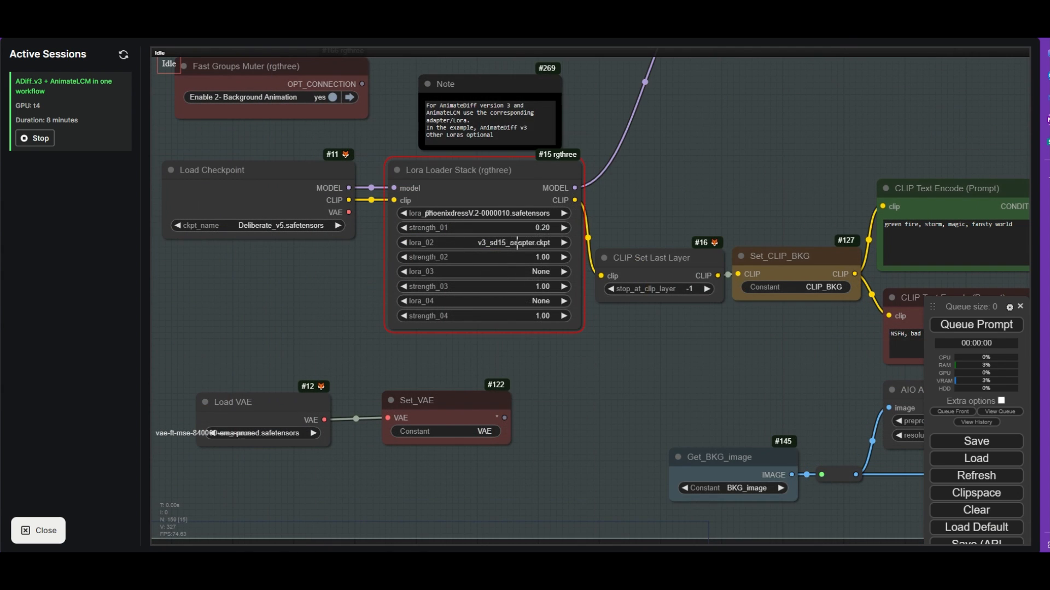
{"action": "left_click", "coordinate": [516, 244]}
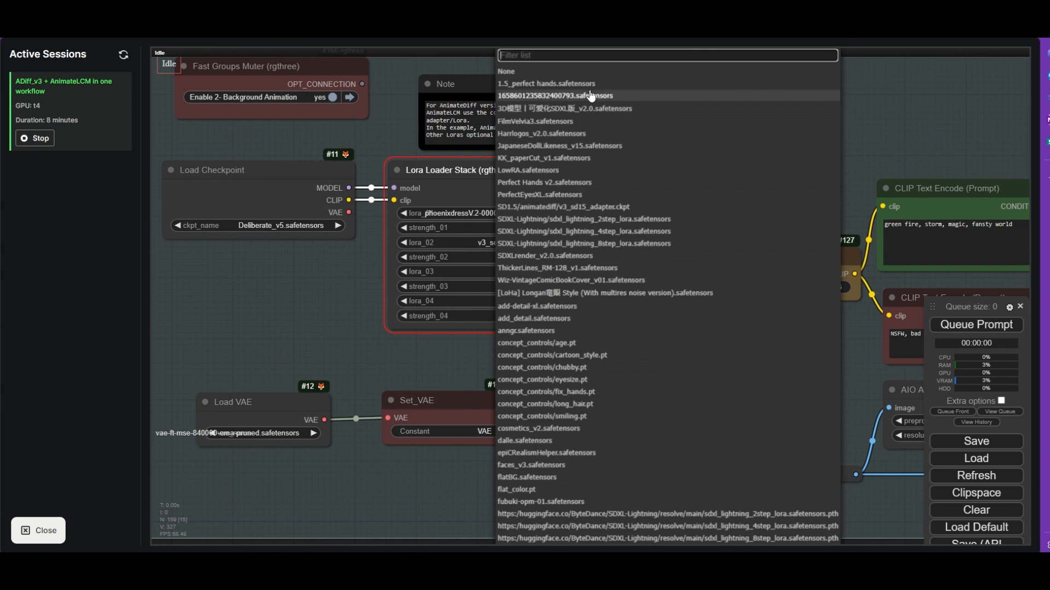
{"action": "type", "text": "v3"}
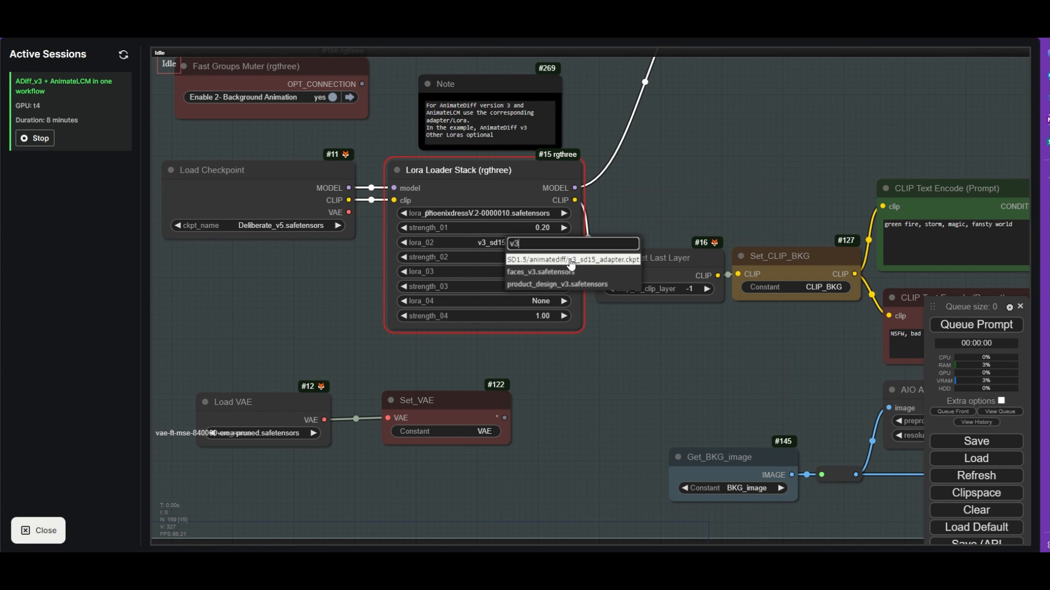
{"action": "left_click", "coordinate": [573, 261]}
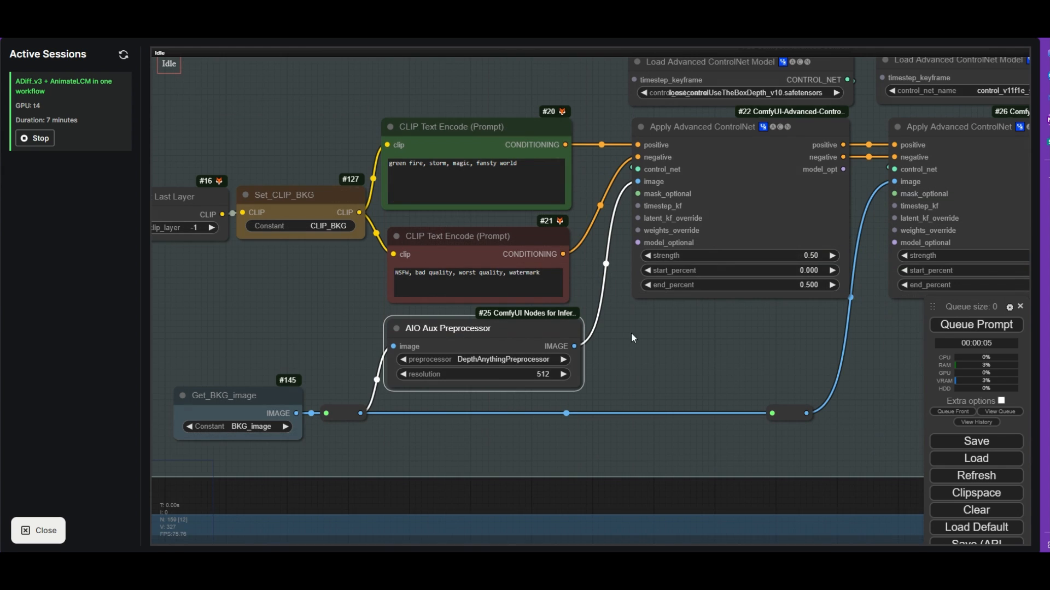
- Set the first Load Advanced ControlNet Model node of the background group to control_boxdepth_LooseControlfp16.safetensors
{"action": "left_click", "coordinate": [684, 351]}
{"action": "scroll", "coordinate": [684, 352], "scroll_direction": "down", "scroll_amount": 4}
{"action": "left_click_drag", "start_coordinate": [653, 384], "coordinate": [478, 478]}
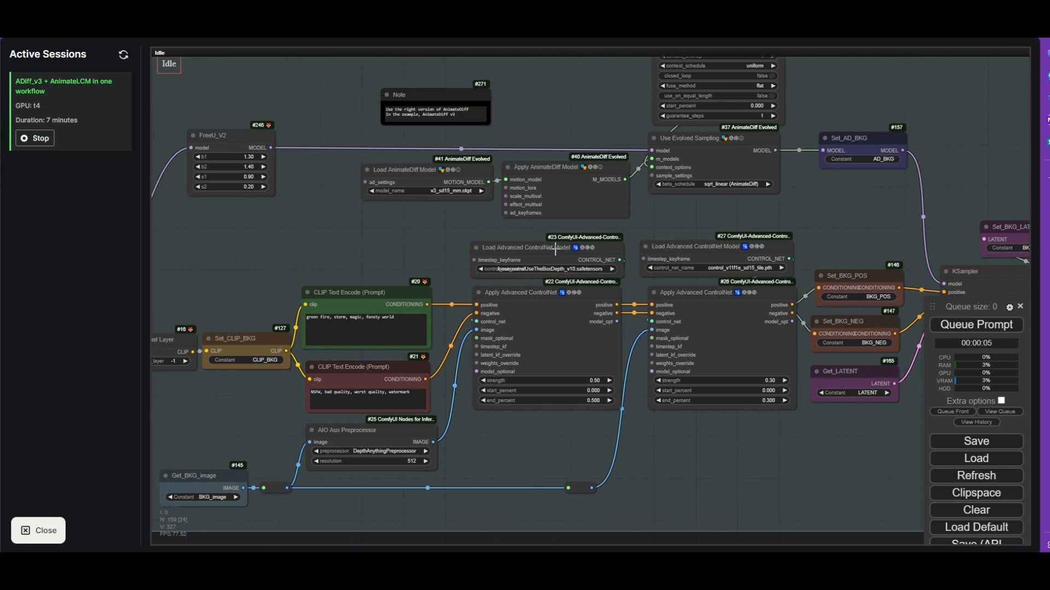
{"action": "scroll", "coordinate": [554, 250], "scroll_direction": "up", "scroll_amount": 5}
{"action": "left_click", "coordinate": [551, 283]}
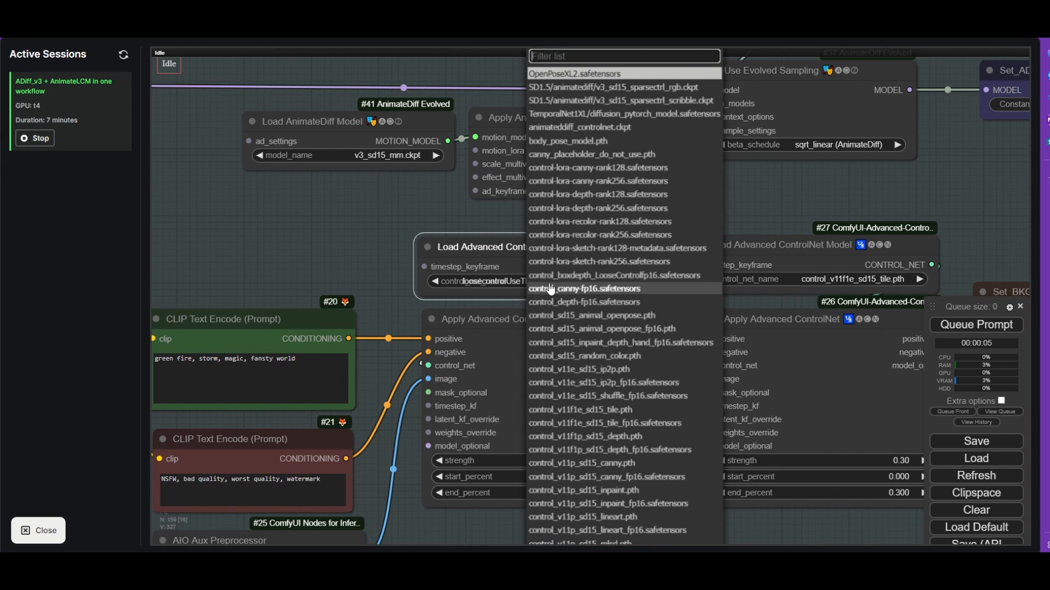
{"action": "type", "text": "loo"}
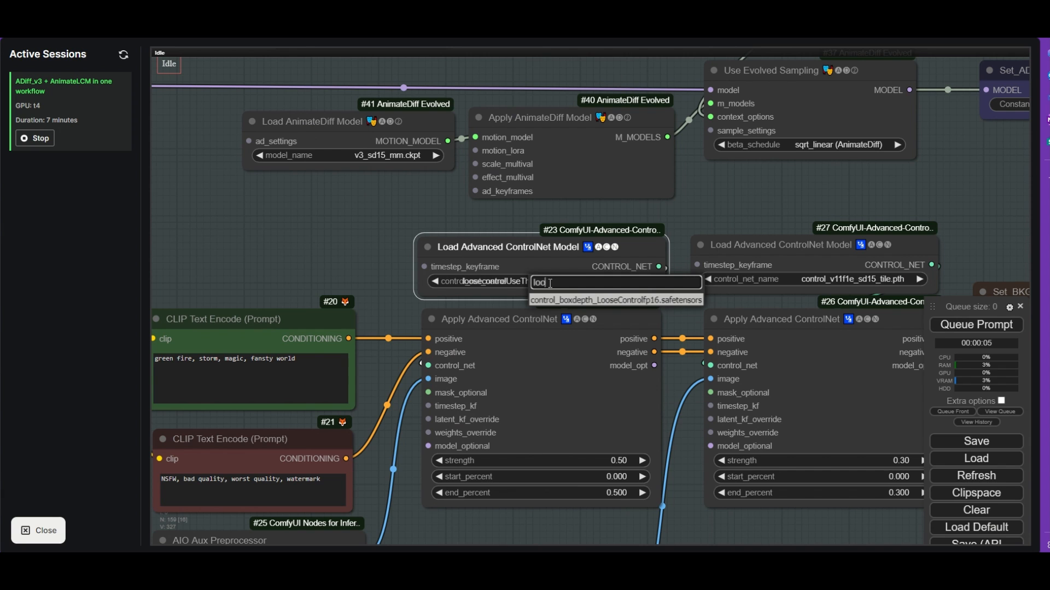
{"action": "left_click", "coordinate": [586, 302]}
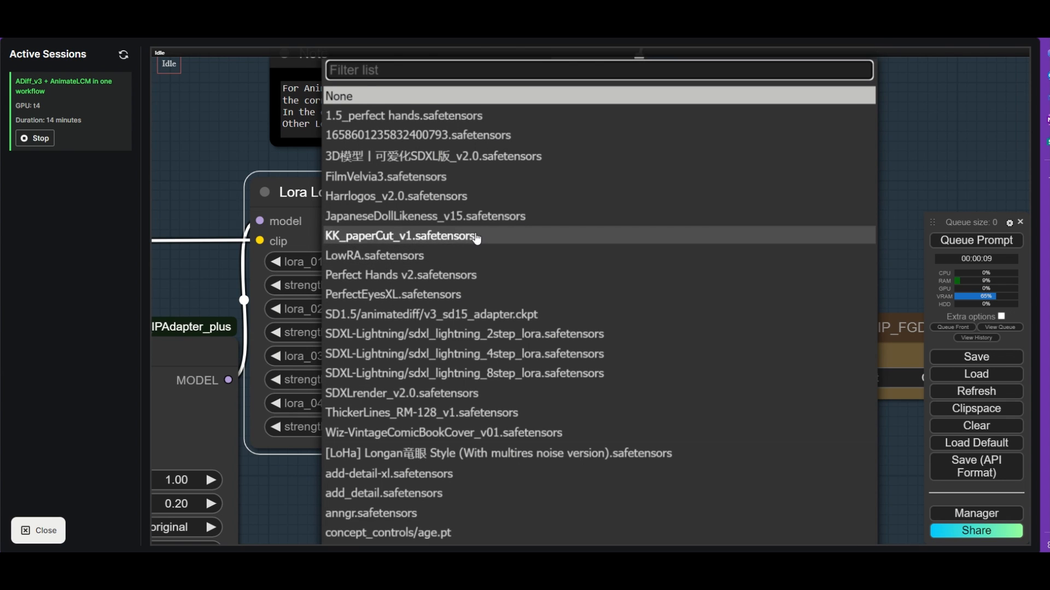
- Set the foreground Lora Loader Stack's lora_01 to Wiz-VintageComicBookCover_v01.safetensors and lora_02 to lcm/SD1.5/pytorch_lora_weights.safetensors
{"action": "scroll", "coordinate": [481, 258], "scroll_direction": "down", "scroll_amount": 1}
{"action": "scroll", "coordinate": [481, 259], "scroll_direction": "down", "scroll_amount": 1}
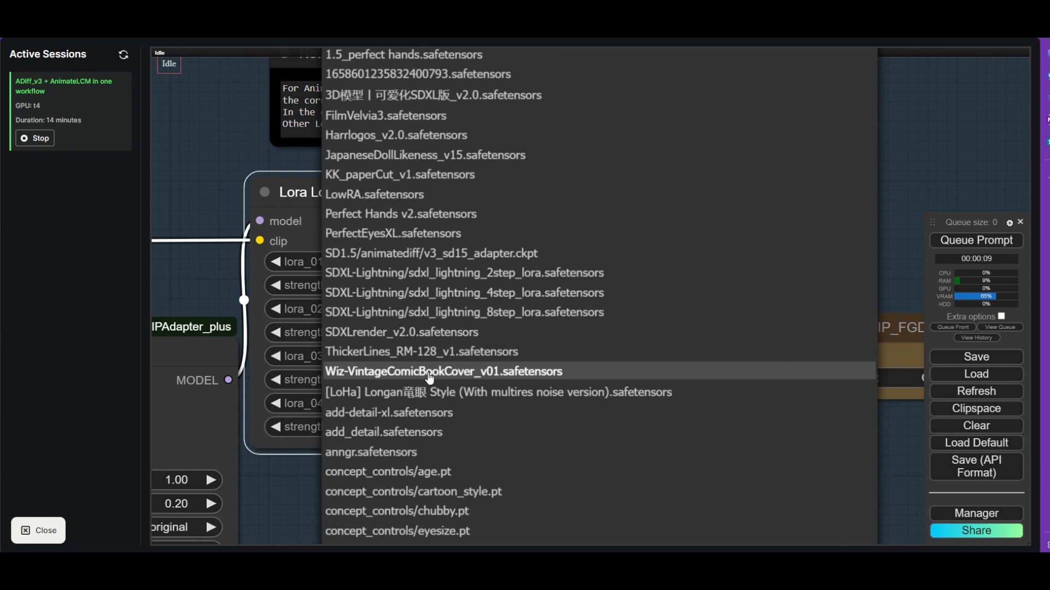
{"action": "left_click", "coordinate": [429, 374]}
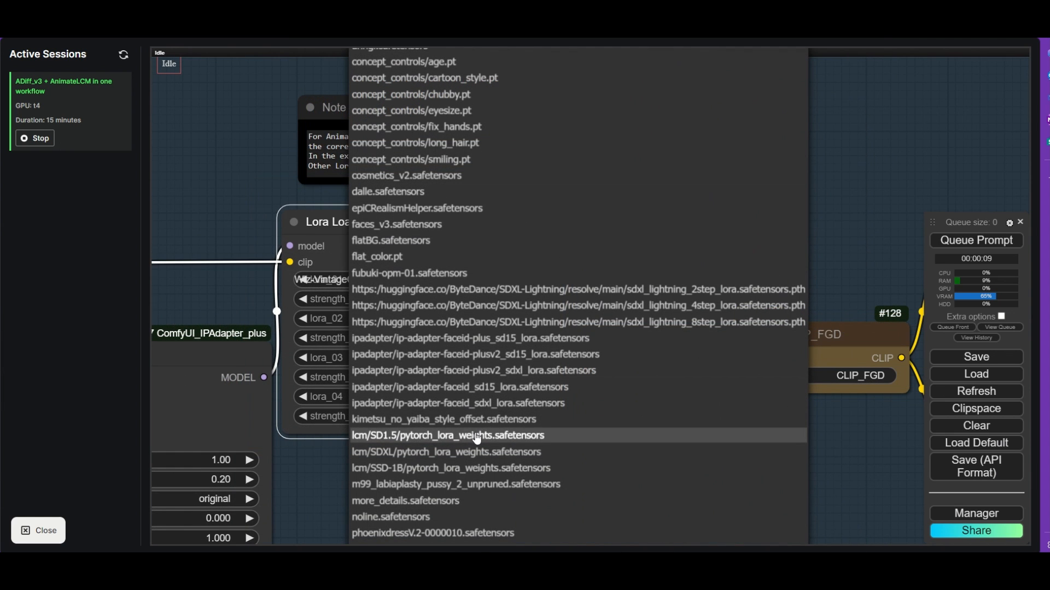
{"action": "left_click", "coordinate": [505, 437]}
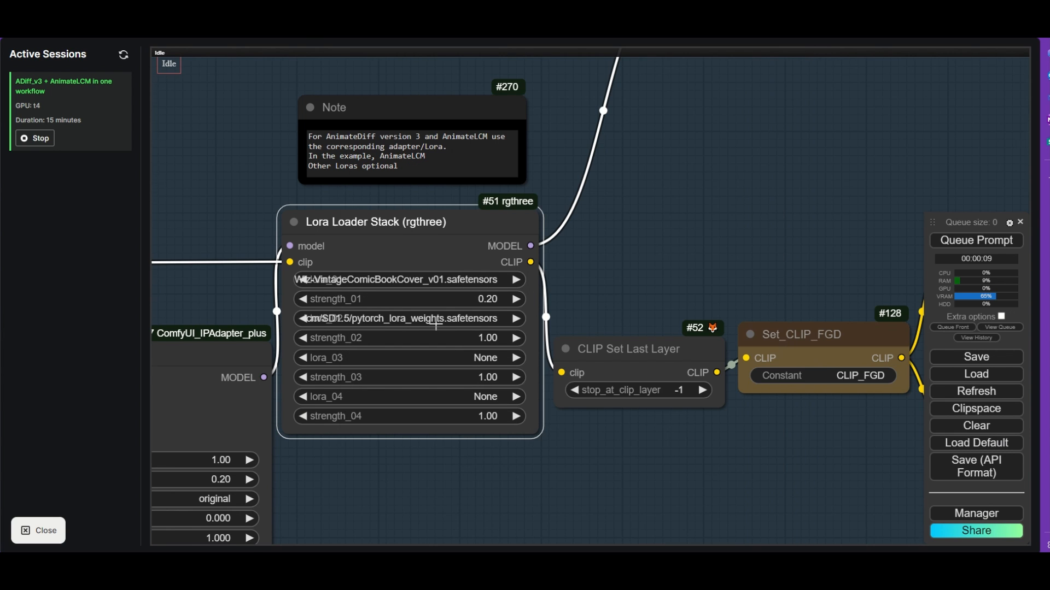
- Set the foreground group's first ControlNet model to animateddiff_controlnet.ckpt and its Load AnimateDiff Model node to v3_sd15_mm.ckpt
{"action": "scroll", "coordinate": [436, 325], "scroll_direction": "up", "scroll_amount": 2}
{"action": "scroll", "coordinate": [436, 325], "scroll_direction": "down", "scroll_amount": 5}
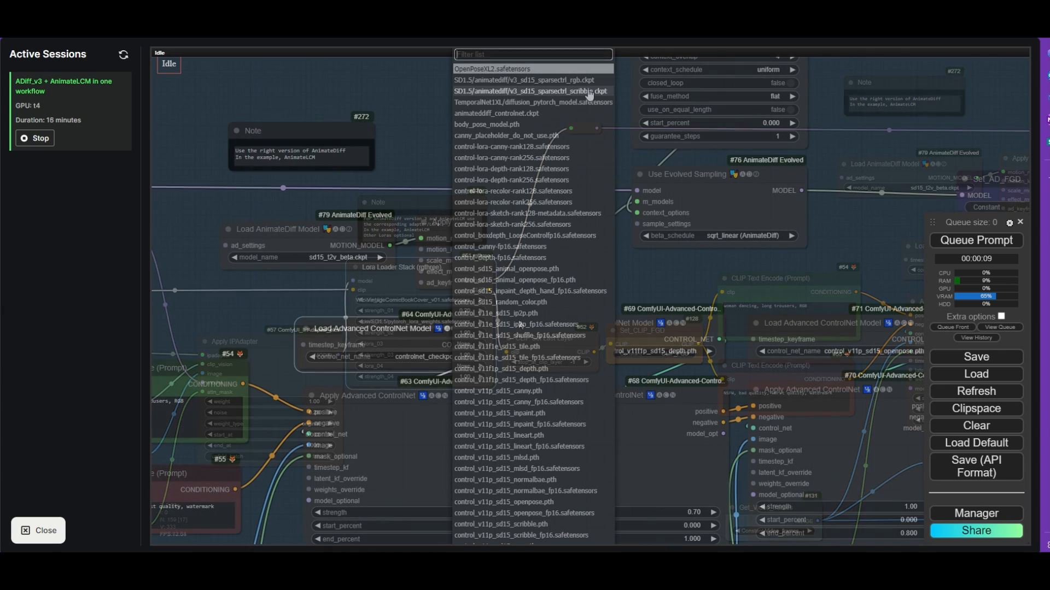
{"action": "left_click", "coordinate": [529, 114]}
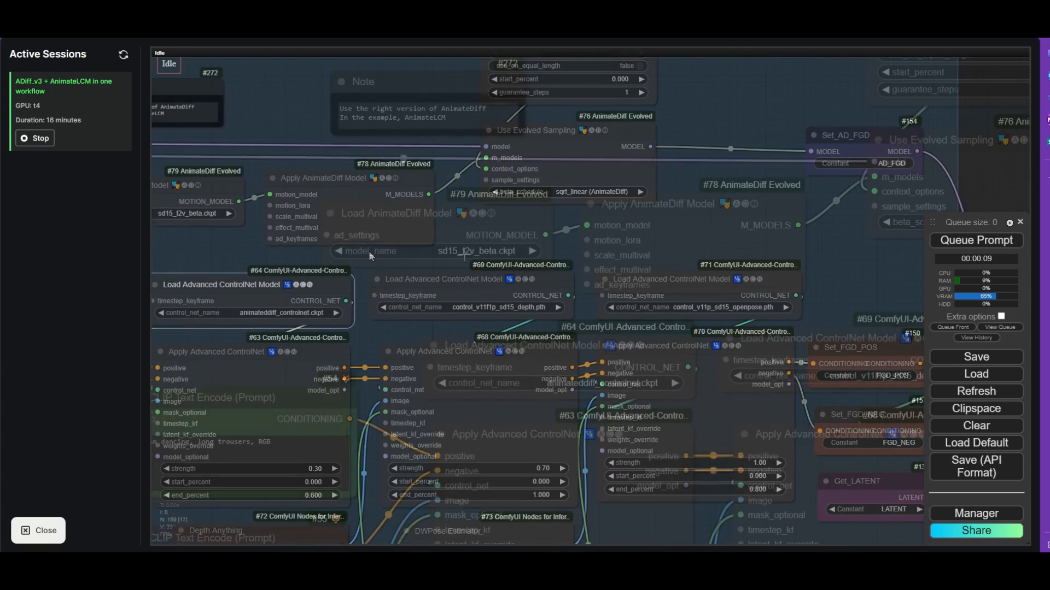
{"action": "left_click", "coordinate": [473, 250]}
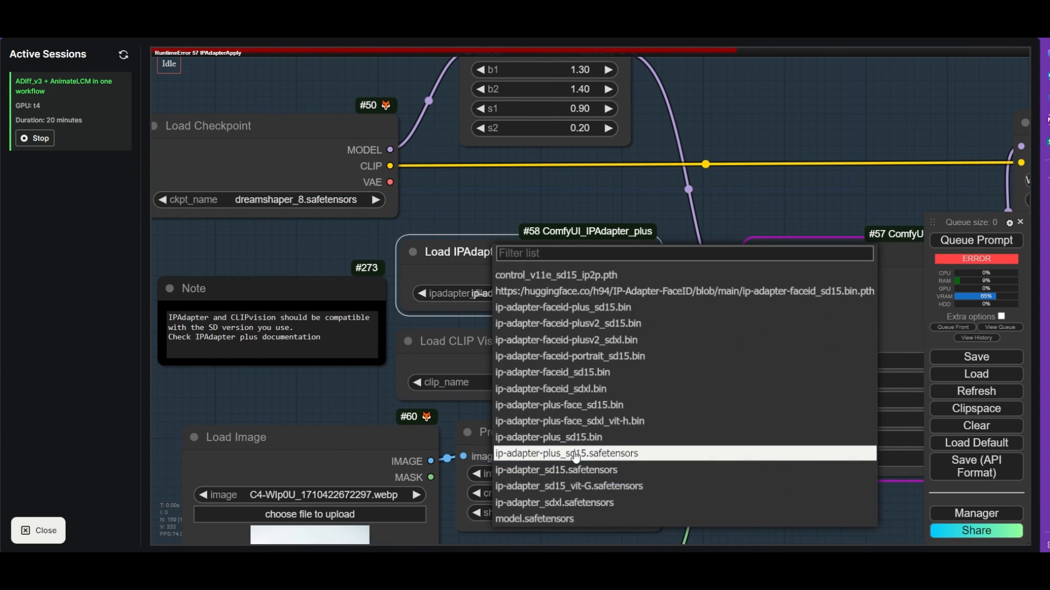
{"action": "left_click", "coordinate": [571, 451]}
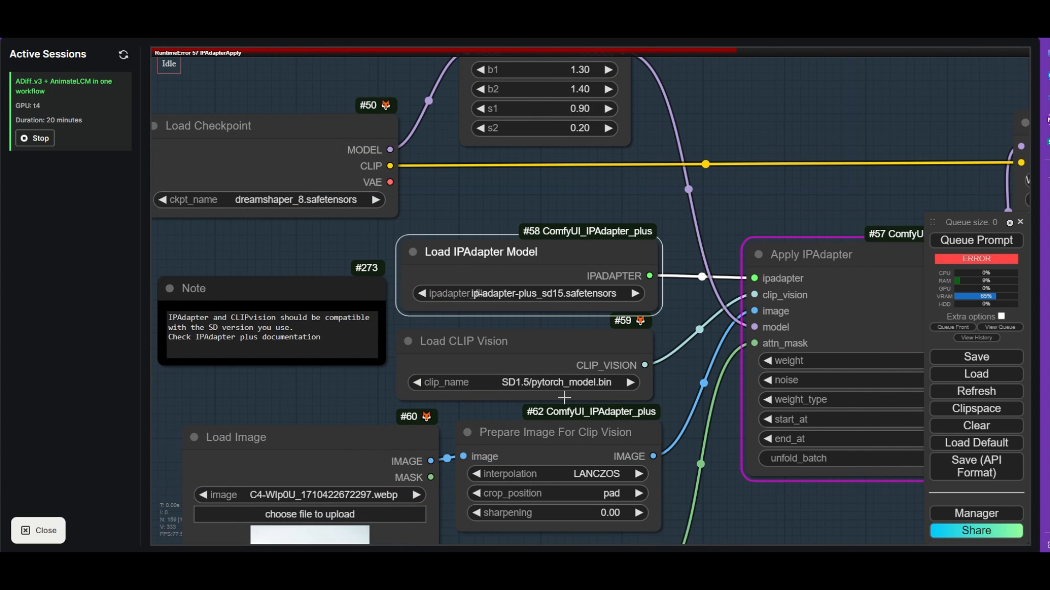
- Set the foreground Load CLIP Vision node to SD1.5/CLIP-ViT-H-14-laion2B-s32B-b79K.safetensors
{"action": "left_click", "coordinate": [562, 382]}
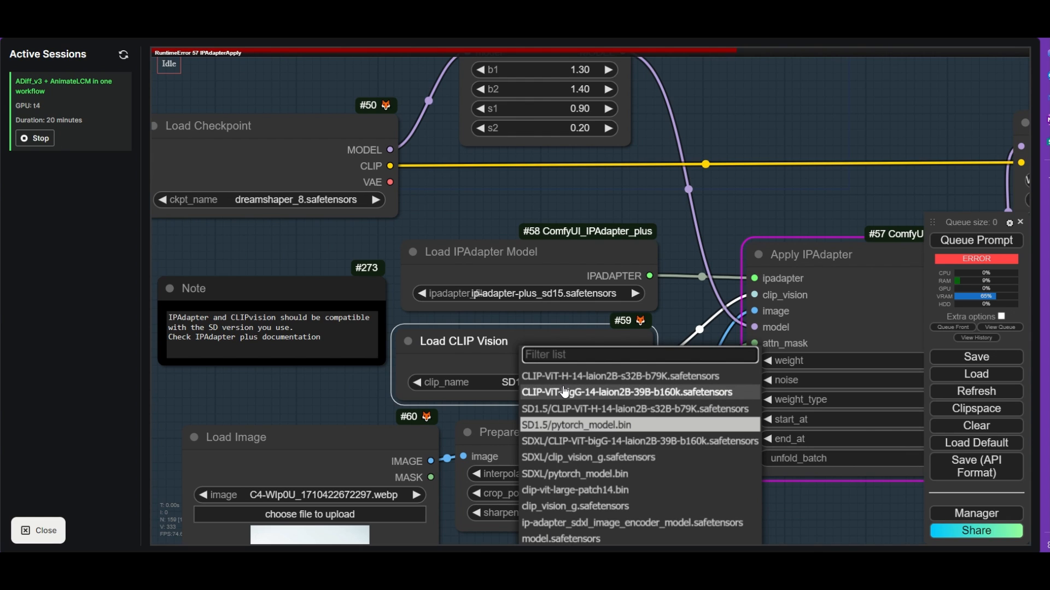
{"action": "left_click", "coordinate": [601, 410]}
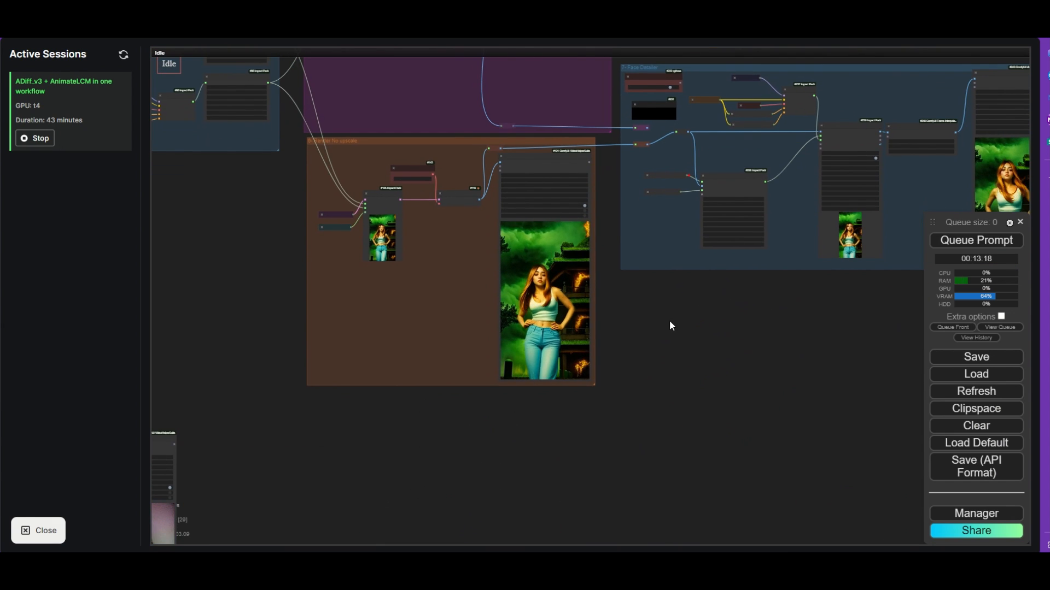
- Save the video preview of the Face Detailer group's Video Combine node to disk and close the downloads list
{"action": "left_click_drag", "start_coordinate": [670, 321], "coordinate": [307, 373]}
{"action": "left_click_drag", "start_coordinate": [685, 292], "coordinate": [637, 320]}
{"action": "scroll", "coordinate": [622, 280], "scroll_direction": "up", "scroll_amount": 10}
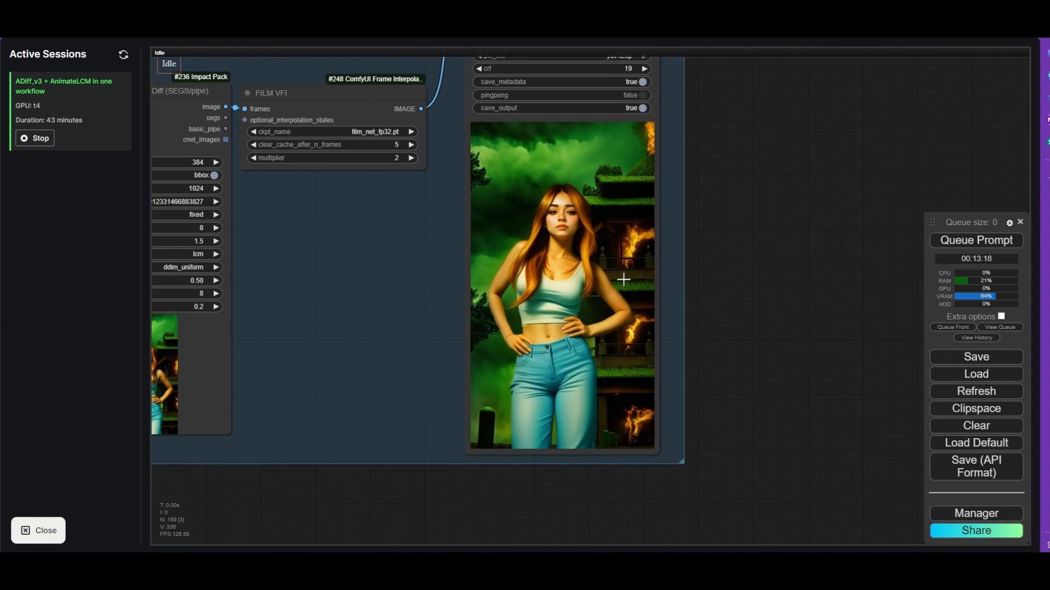
{"action": "scroll", "coordinate": [698, 272], "scroll_direction": "up", "scroll_amount": 3}
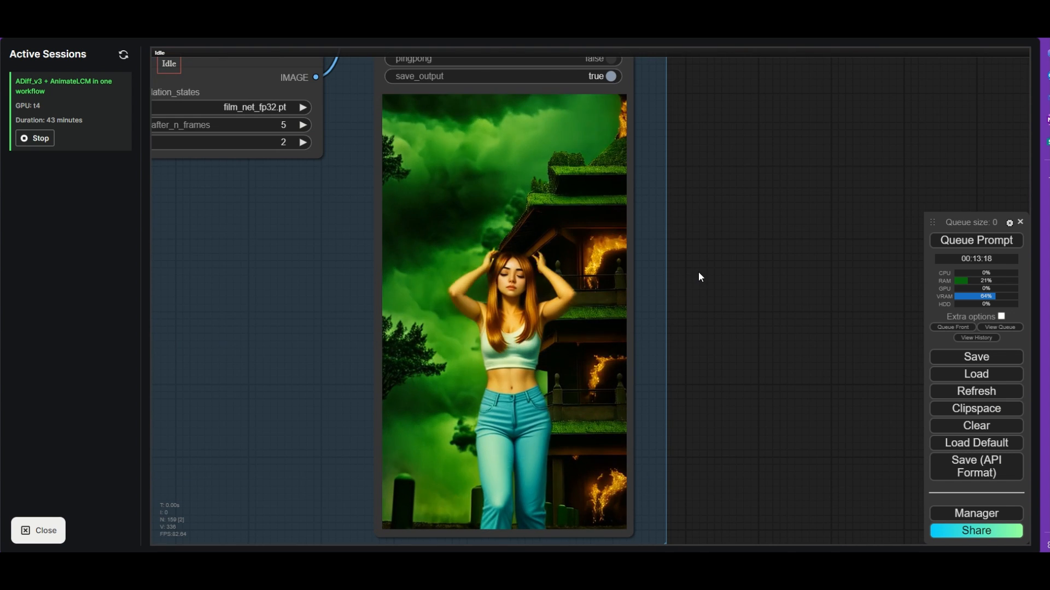
{"action": "right_click", "coordinate": [493, 231]}
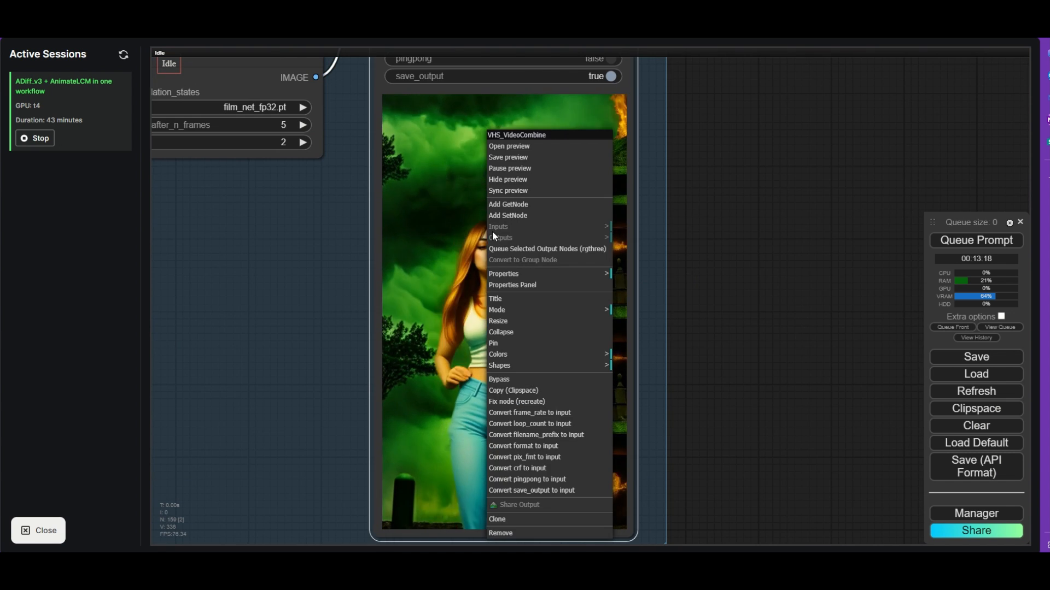
{"action": "left_click", "coordinate": [519, 158]}
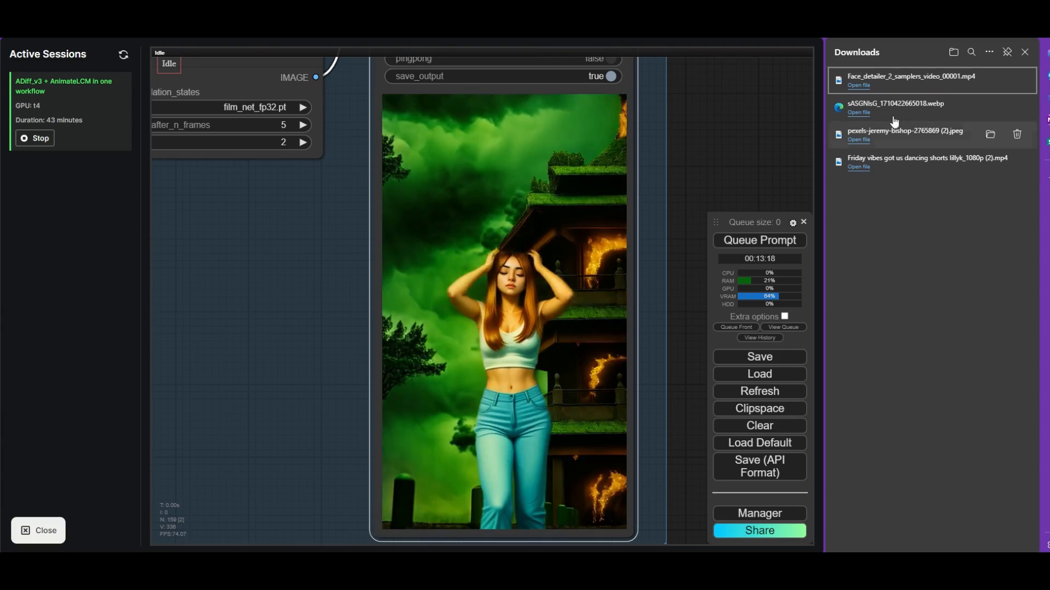
{"action": "left_click", "coordinate": [1025, 52]}
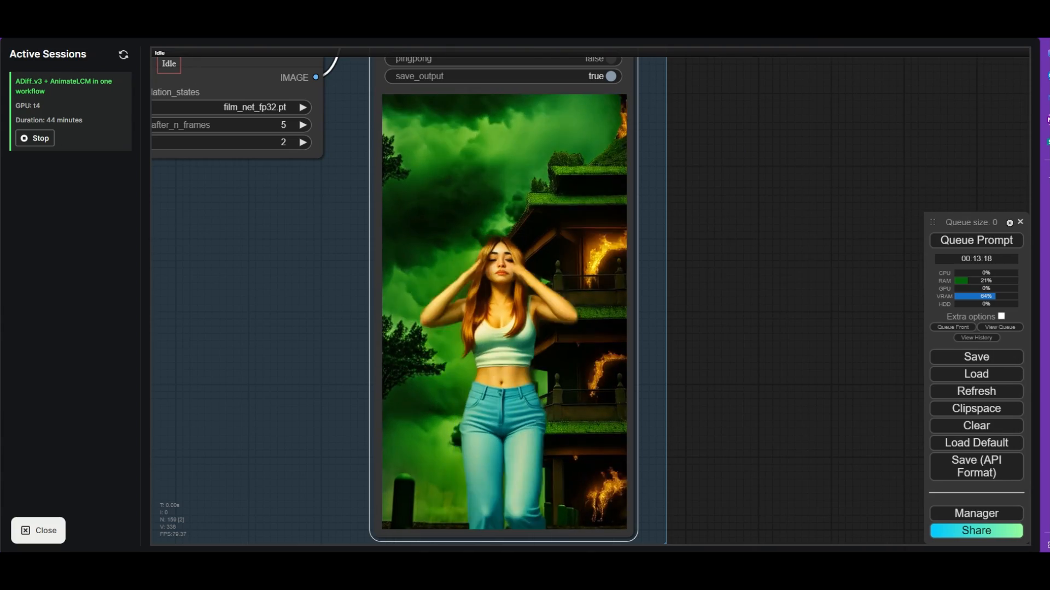